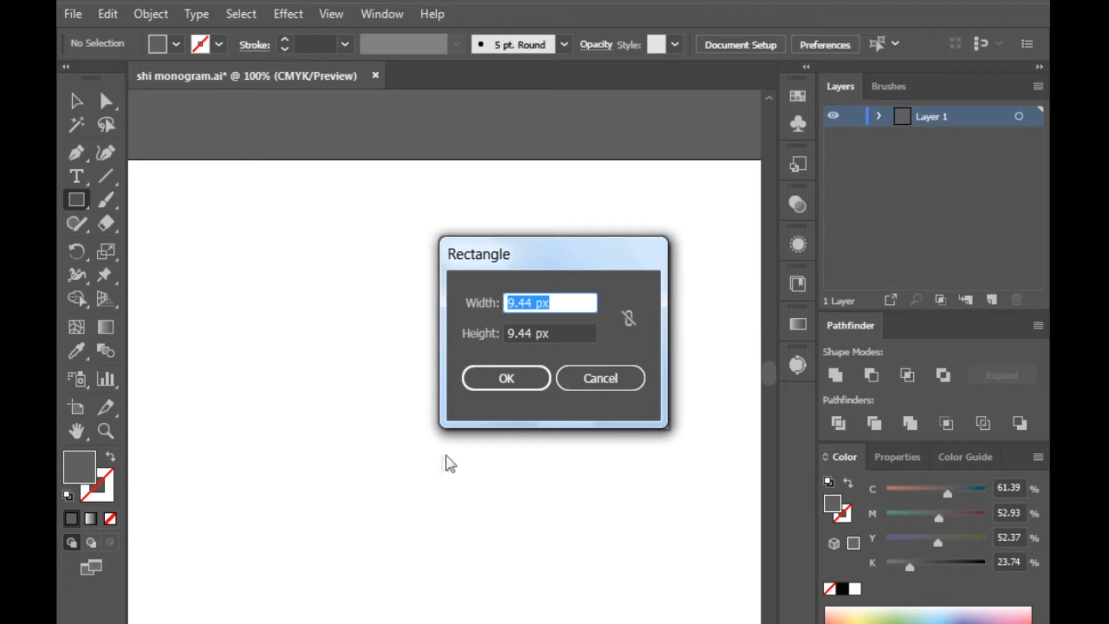
Create a 9.44 px by 9.44 px square on the artboard and fill it with red
{"action": "left_click", "coordinate": [516, 385]}
{"action": "left_click", "coordinate": [76, 101]}
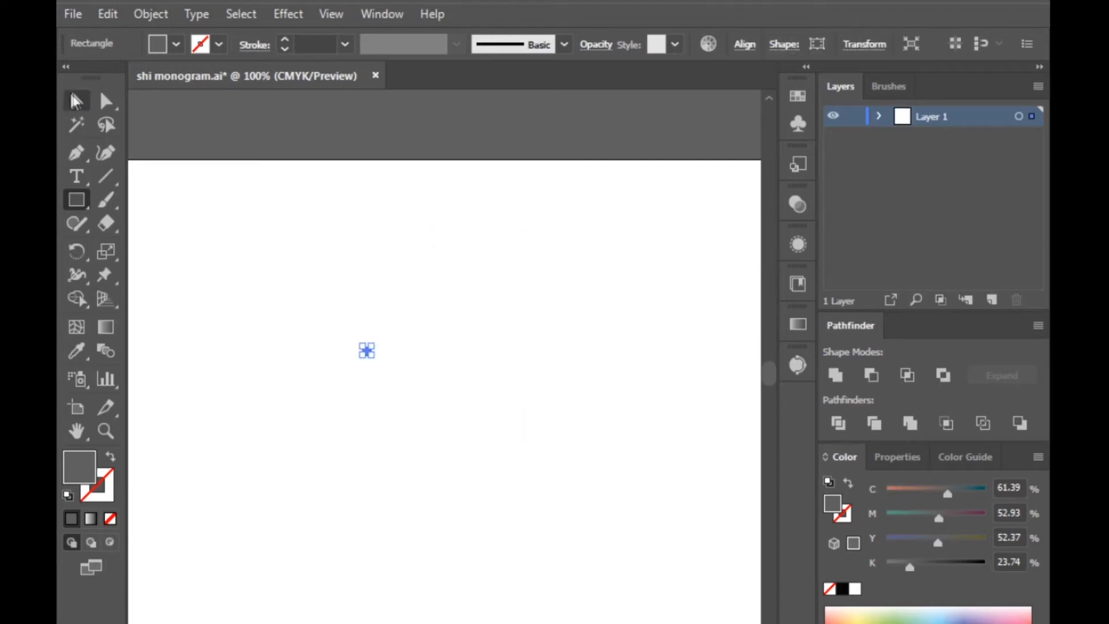
{"action": "left_click", "coordinate": [177, 44]}
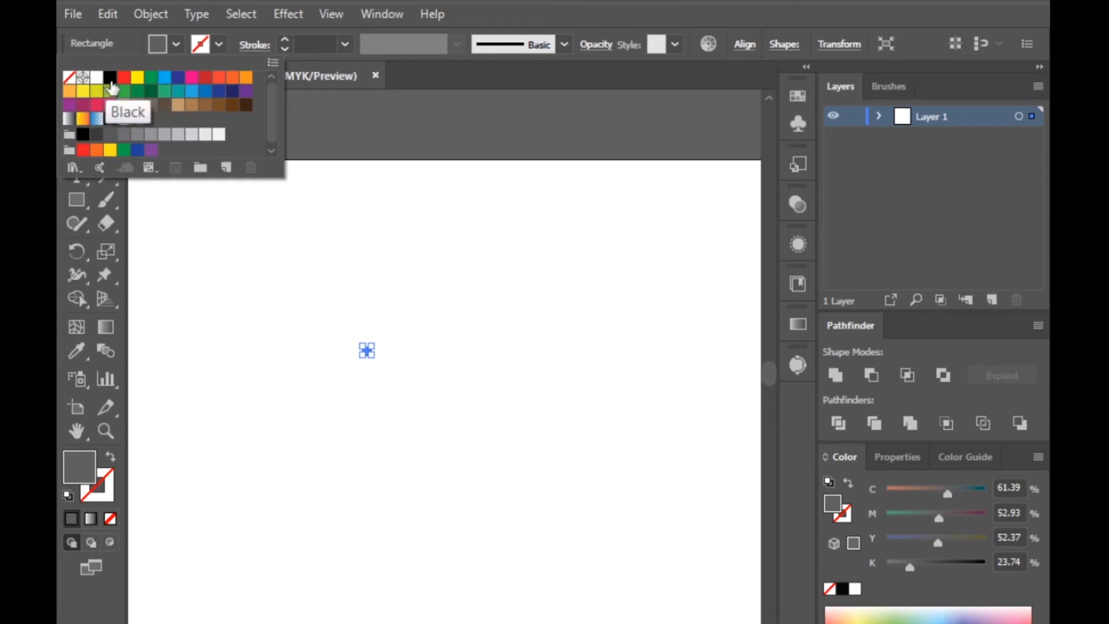
{"action": "left_click", "coordinate": [122, 80]}
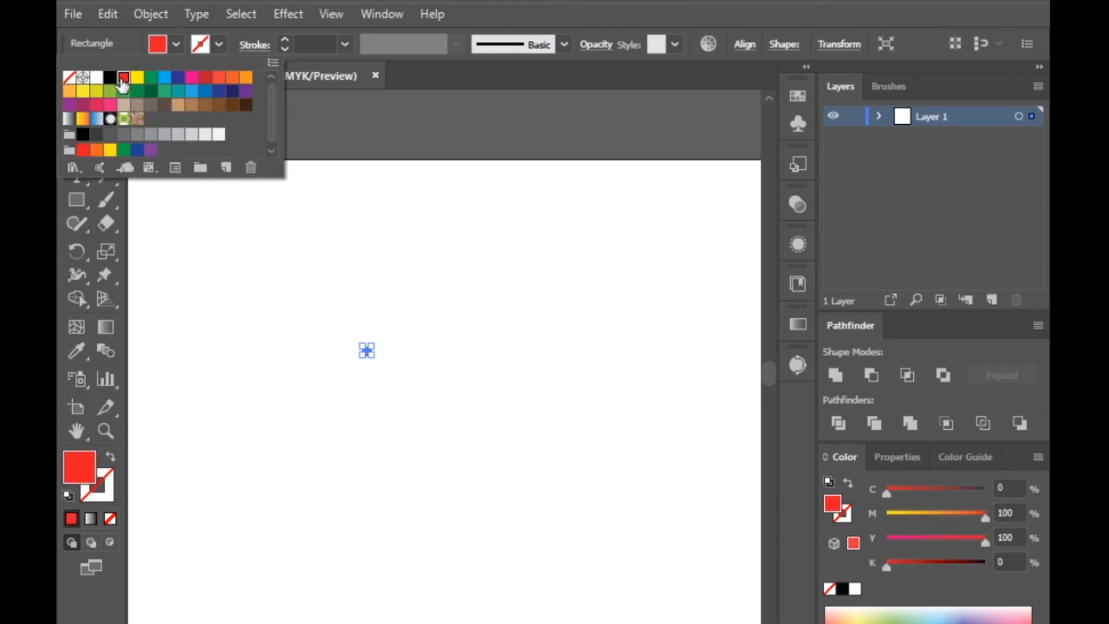
{"action": "left_click", "coordinate": [329, 358]}
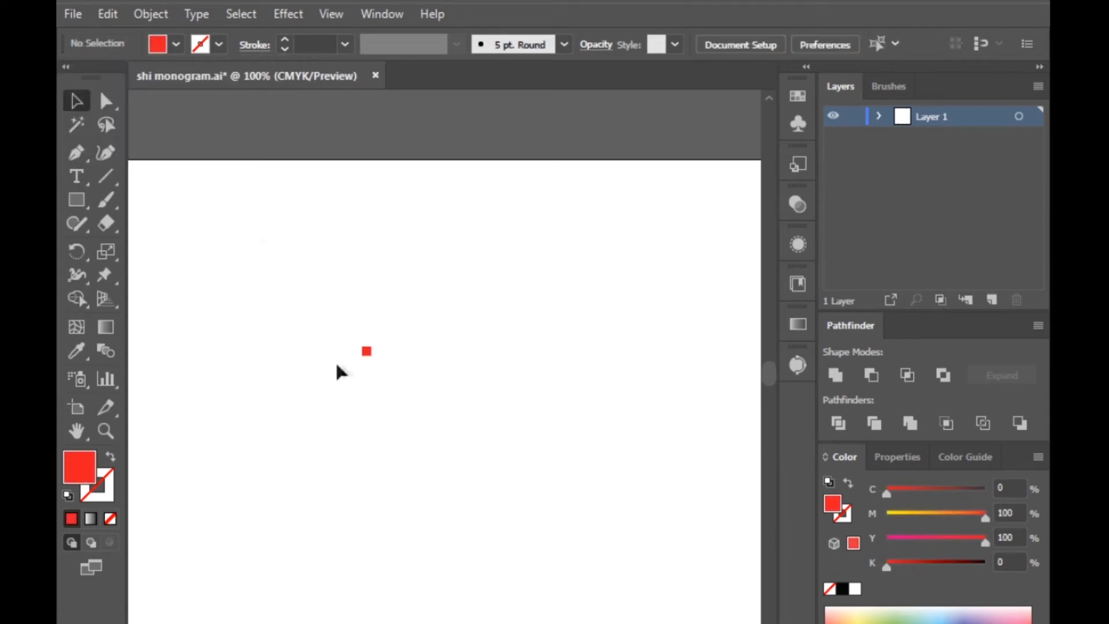
Draw a long vertical line along the small square's left edge, extending down past the artboard's lower edge
{"action": "scroll", "coordinate": [346, 376], "scroll_direction": "up", "scroll_amount": 4}
{"action": "scroll", "coordinate": [345, 376], "scroll_direction": "down", "scroll_amount": 2}
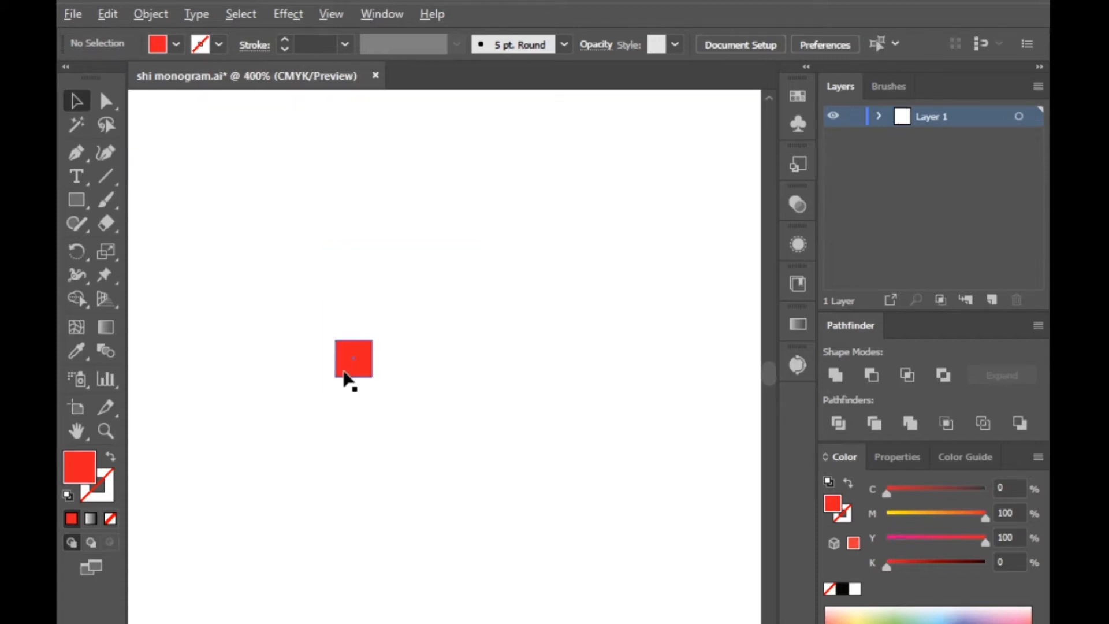
{"action": "left_click", "coordinate": [99, 177]}
{"action": "left_click_drag", "start_coordinate": [335, 339], "coordinate": [347, 621]}
{"action": "key", "text": "ctrl+minus"}
{"action": "key", "text": "ctrl+minus"}
{"action": "key", "text": "ctrl+minus"}
{"action": "key", "text": "ctrl+minus"}
{"action": "key", "text": "ctrl+minus"}
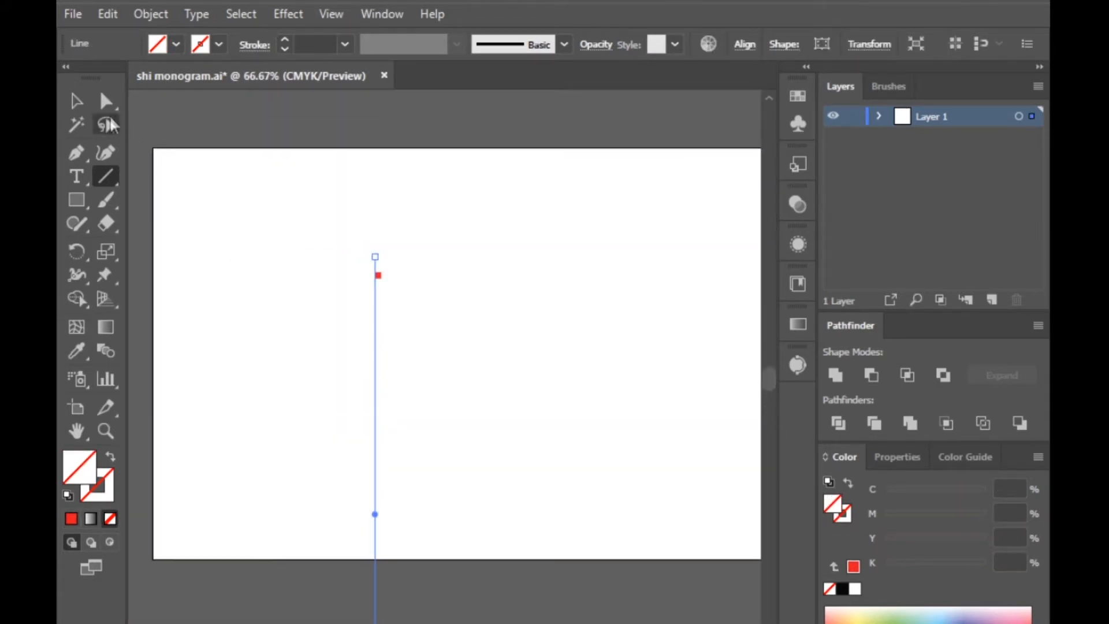
Give the vertical line a red stroke and deselect it
{"action": "left_click", "coordinate": [76, 100]}
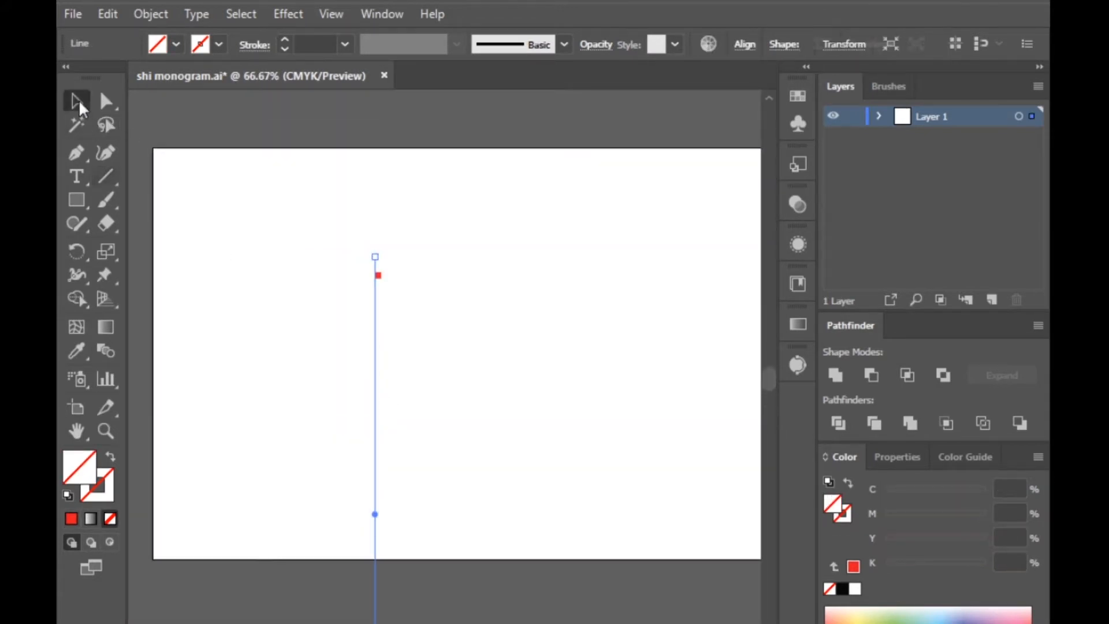
{"action": "left_click", "coordinate": [219, 43]}
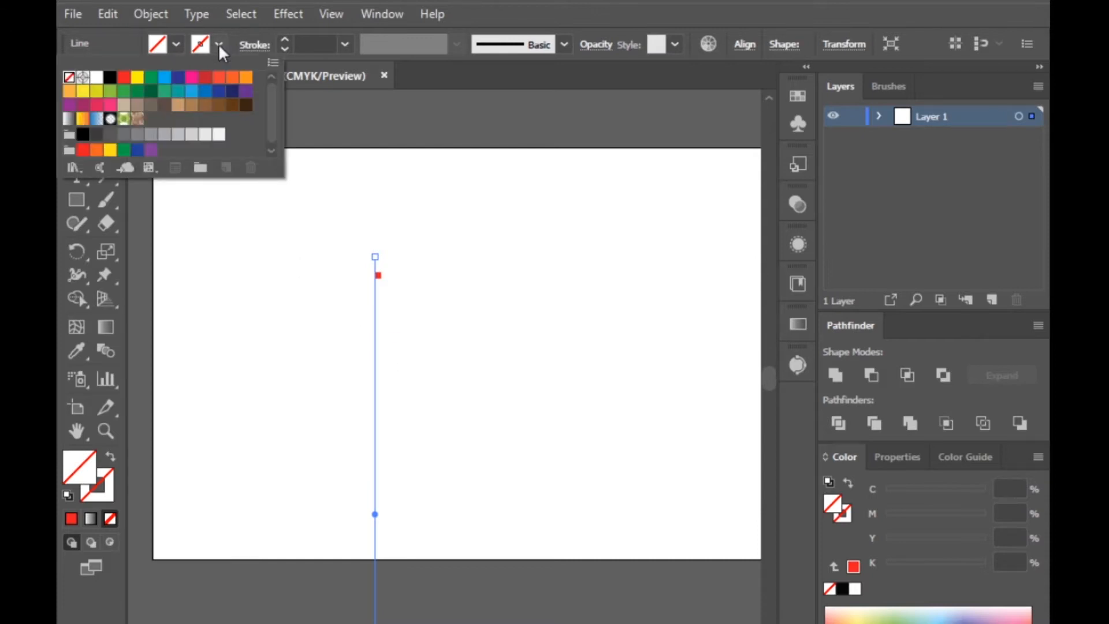
{"action": "left_click", "coordinate": [124, 78]}
{"action": "left_click", "coordinate": [525, 322]}
{"action": "left_click", "coordinate": [381, 288]}
Copy the vertical line to the small square's right edge, with both lines at a 0.25 pt stroke
{"action": "scroll", "coordinate": [378, 288], "scroll_direction": "up", "scroll_amount": 6}
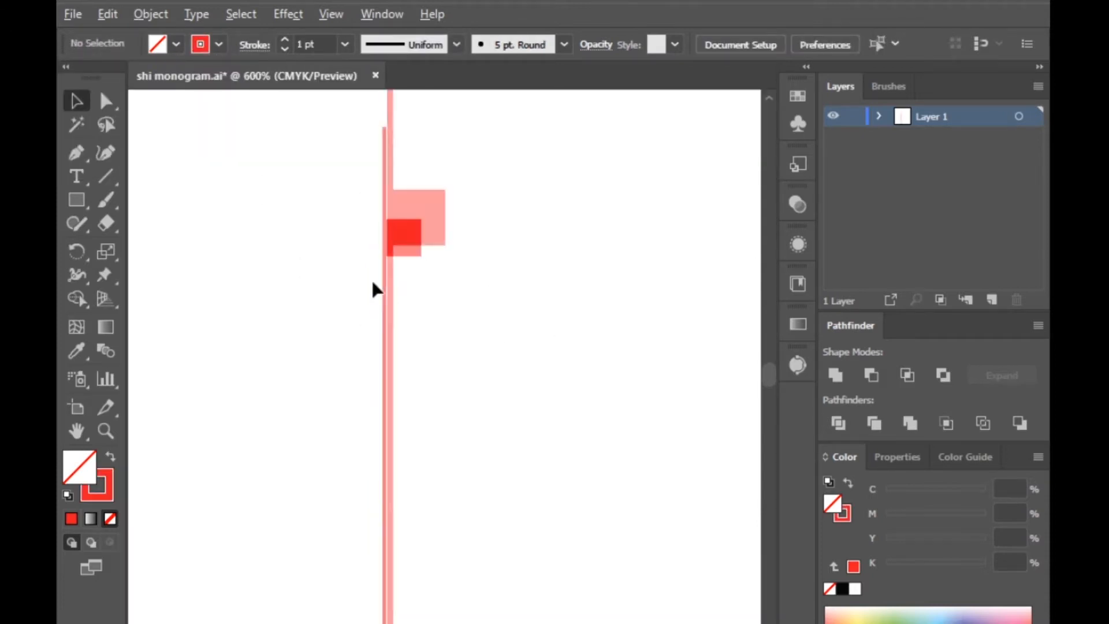
{"action": "left_click_drag", "start_coordinate": [389, 317], "coordinate": [446, 316]}
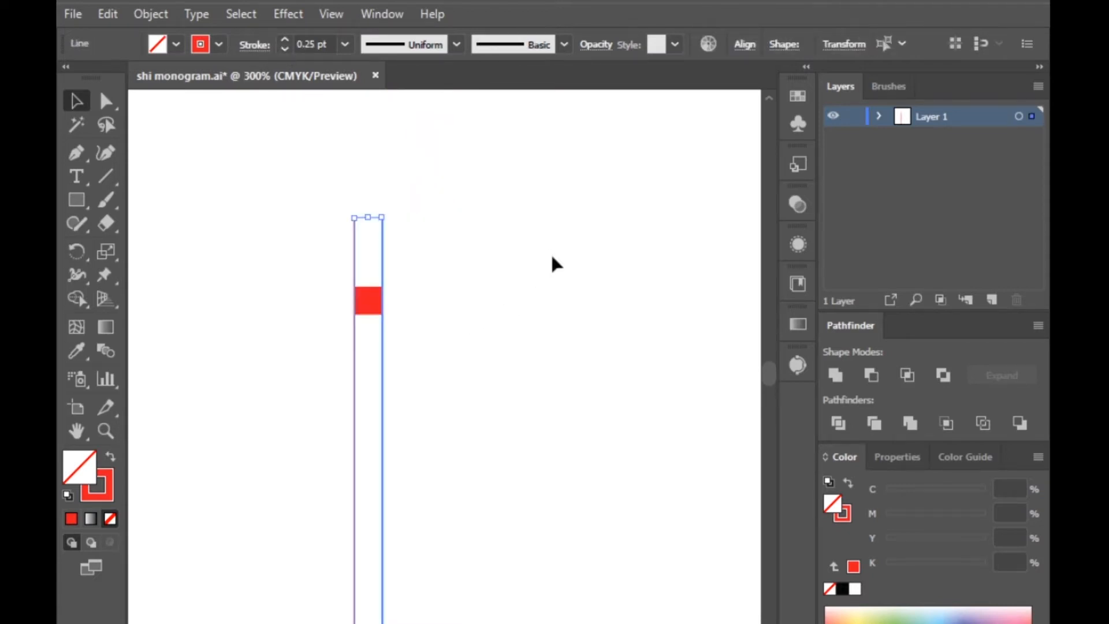
{"action": "left_click", "coordinate": [553, 260]}
Repeat the line copy eight times at the same spacing to build a row of ten vertical lines
{"action": "left_click", "coordinate": [383, 400]}
{"action": "key", "text": "ctrl+d"}
{"action": "key", "text": "ctrl+d"}
{"action": "key", "text": "ctrl+d"}
{"action": "key", "text": "ctrl+d"}
{"action": "key", "text": "ctrl+d"}
{"action": "key", "text": "ctrl+d"}
{"action": "key", "text": "ctrl+d"}
{"action": "key", "text": "ctrl+d"}
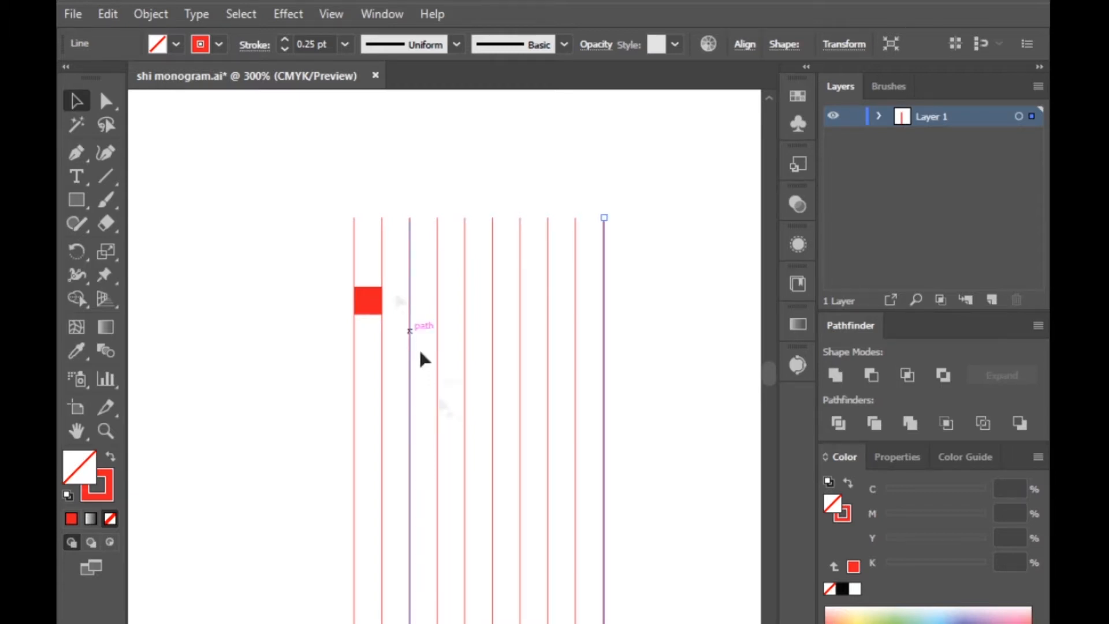
Move the small red square up and left clear of the lines, and group all the vertical lines
{"action": "left_click", "coordinate": [381, 149]}
{"action": "left_click_drag", "start_coordinate": [367, 312], "coordinate": [201, 174]}
{"action": "left_click_drag", "start_coordinate": [320, 179], "coordinate": [636, 378]}
{"action": "key", "text": "ctrl+g"}
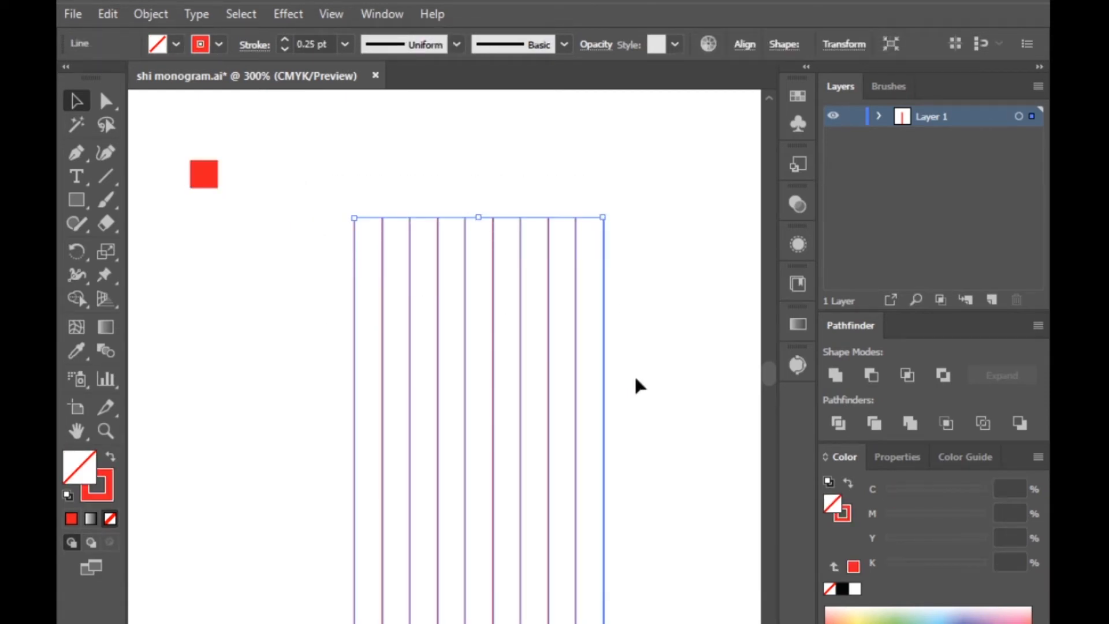
Center the group of vertical lines horizontally and vertically on the artboard
{"action": "left_click", "coordinate": [745, 46]}
{"action": "left_click", "coordinate": [592, 96]}
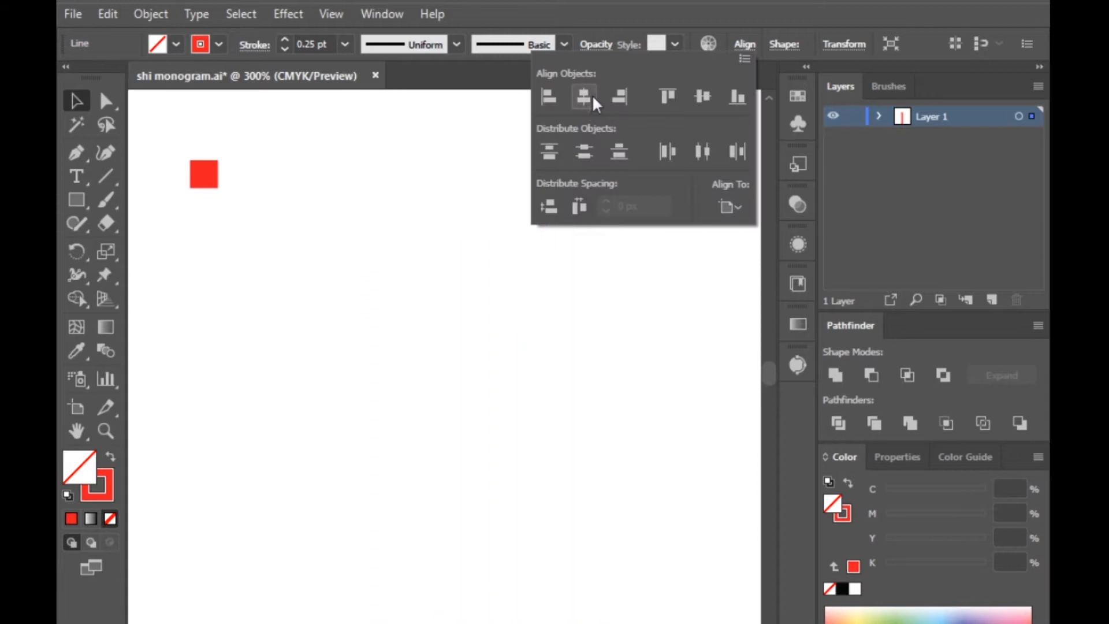
{"action": "left_click", "coordinate": [704, 94]}
Rotate a copy of the vertical line group by 90° to form crossing horizontal lines
{"action": "left_click", "coordinate": [355, 337]}
{"action": "scroll", "coordinate": [354, 384], "scroll_direction": "down", "scroll_amount": 5}
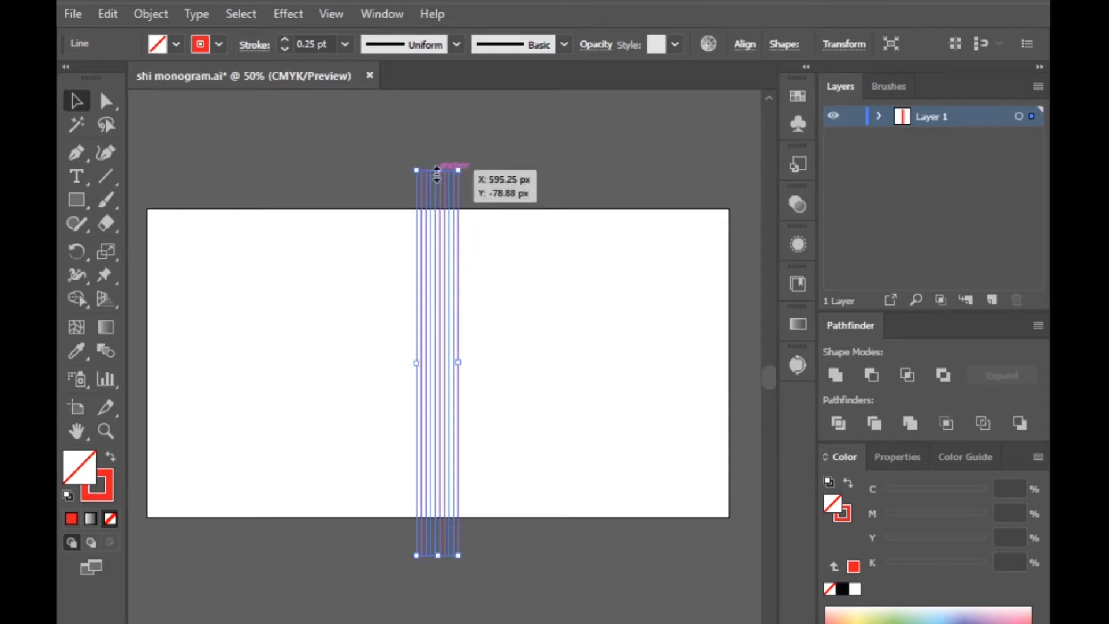
{"action": "left_click_drag", "start_coordinate": [472, 172], "coordinate": [586, 438]}
{"action": "left_click", "coordinate": [516, 108]}
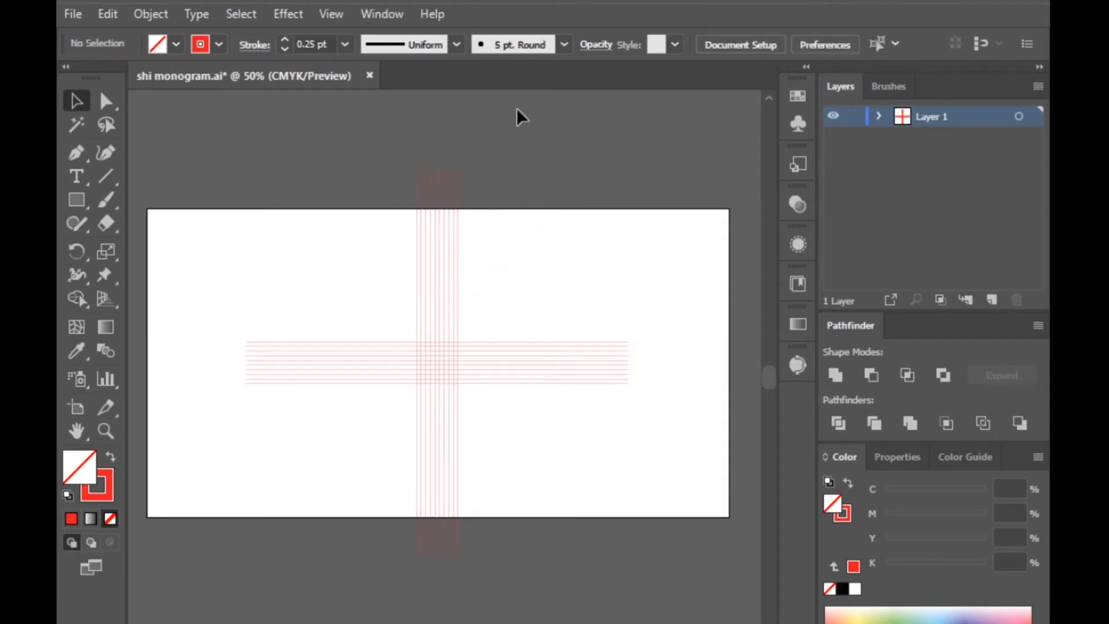
Ungroup the horizontal grid lines and deselect them
{"action": "scroll", "coordinate": [426, 359], "scroll_direction": "up", "scroll_amount": 4}
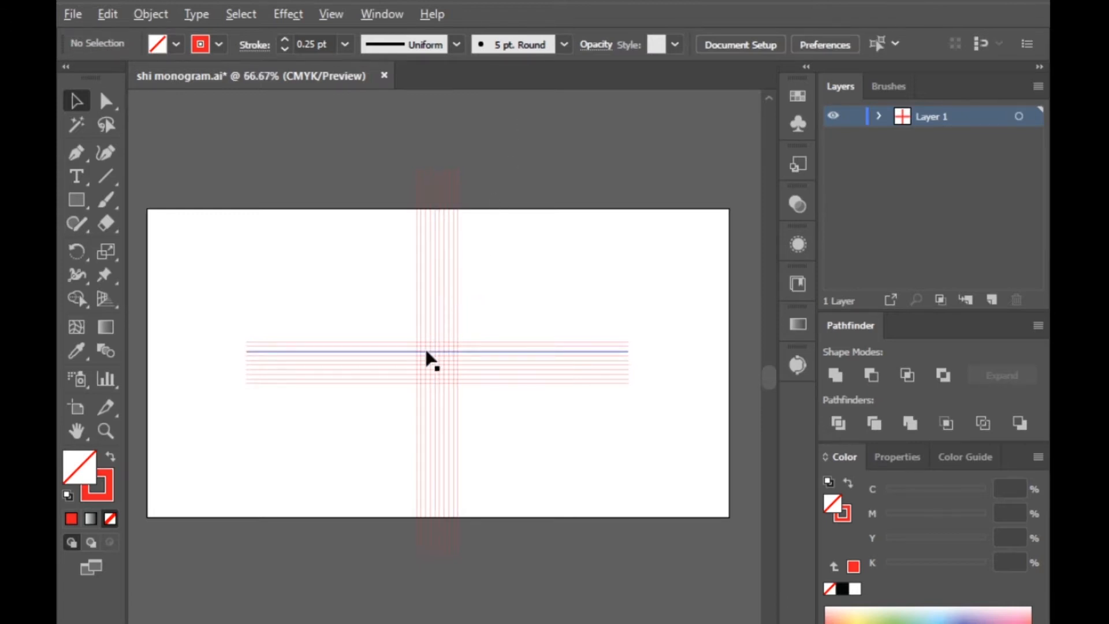
{"action": "scroll", "coordinate": [363, 336], "scroll_direction": "up", "scroll_amount": 3}
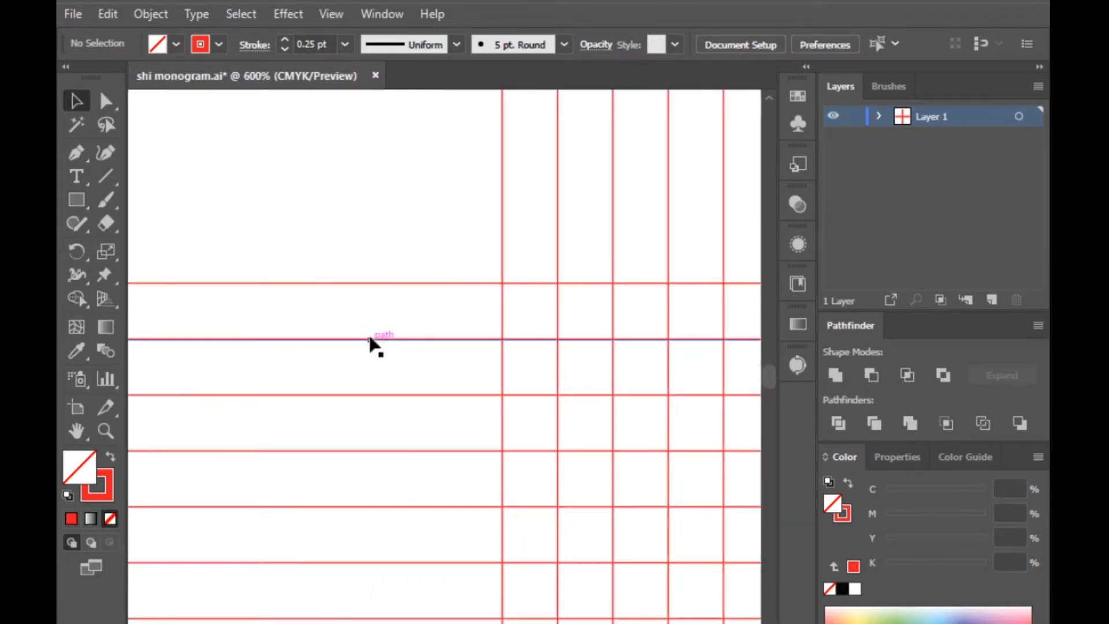
{"action": "left_click", "coordinate": [372, 340]}
{"action": "left_click", "coordinate": [376, 340]}
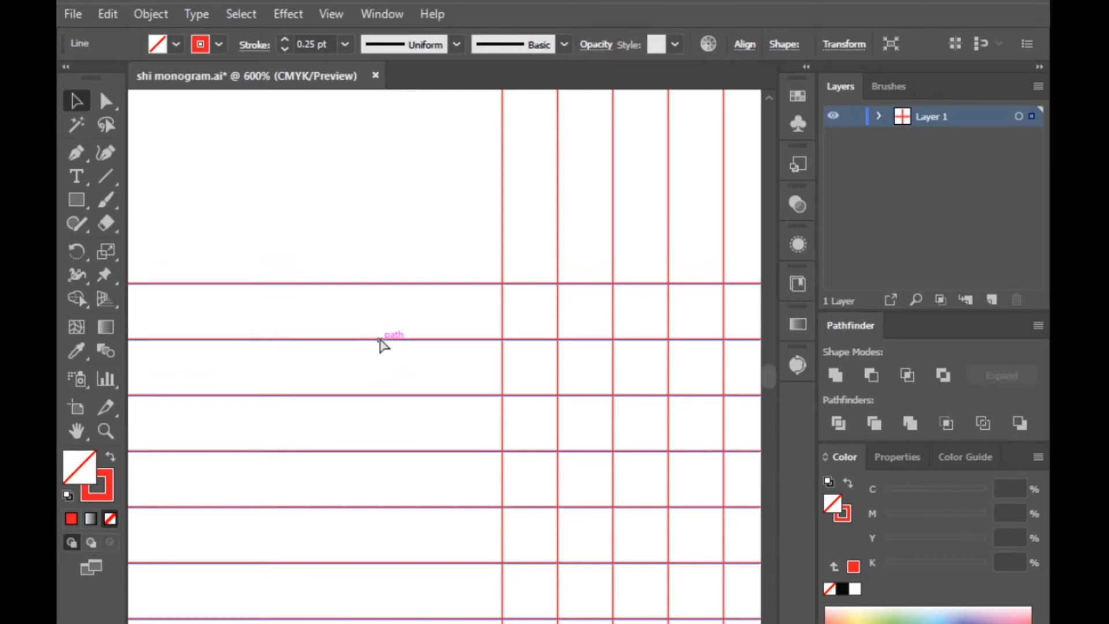
{"action": "left_click", "coordinate": [345, 185]}
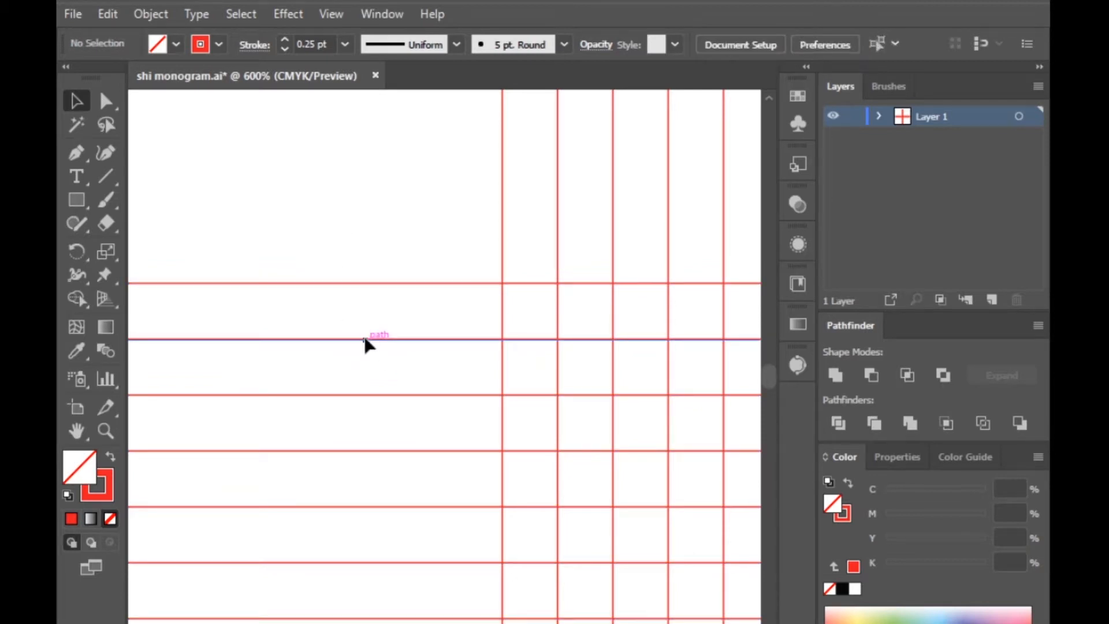
Copy the two uppermost horizontal lines up by one grid spacing and repeat the copy once
{"action": "left_click", "coordinate": [365, 340]}
{"action": "left_click", "coordinate": [369, 283], "text": "shift"}
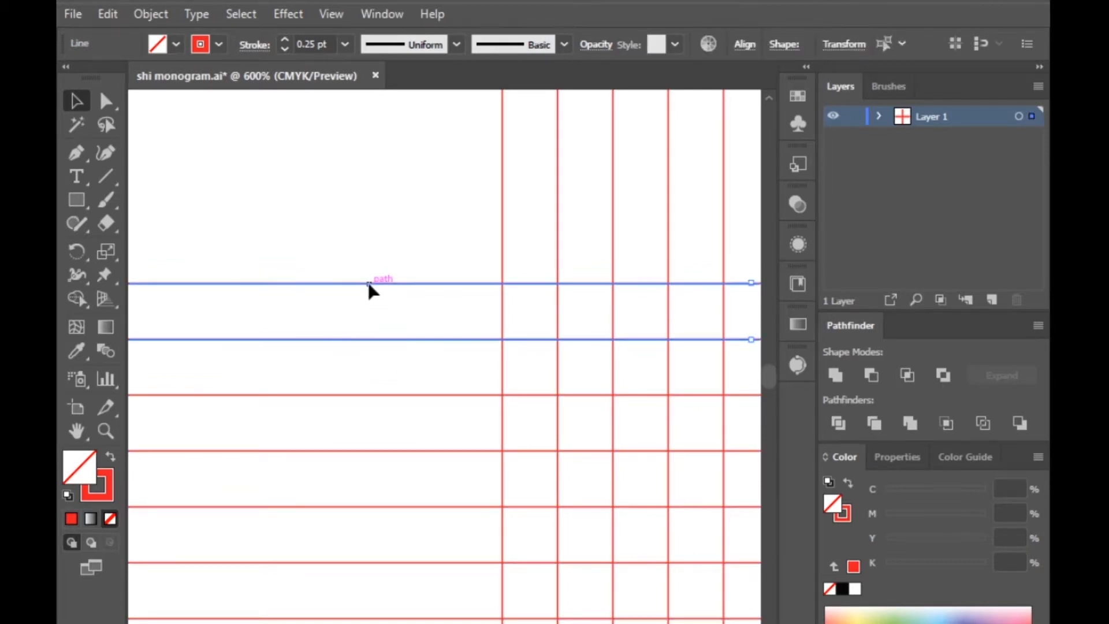
{"action": "left_click_drag", "start_coordinate": [391, 283], "coordinate": [389, 227]}
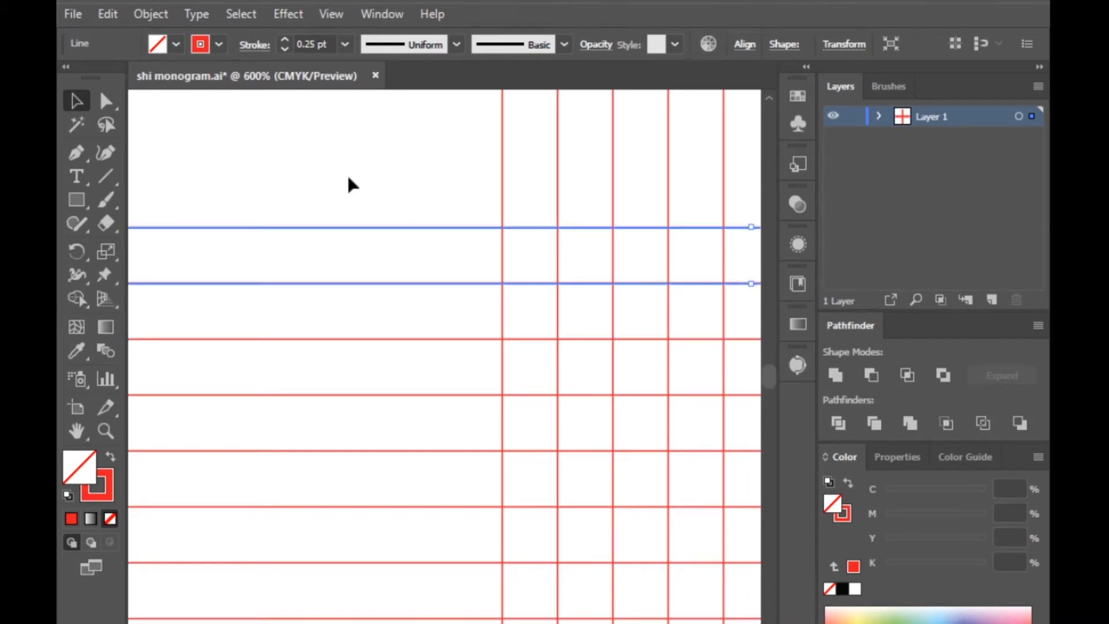
{"action": "key", "text": "ctrl+d"}
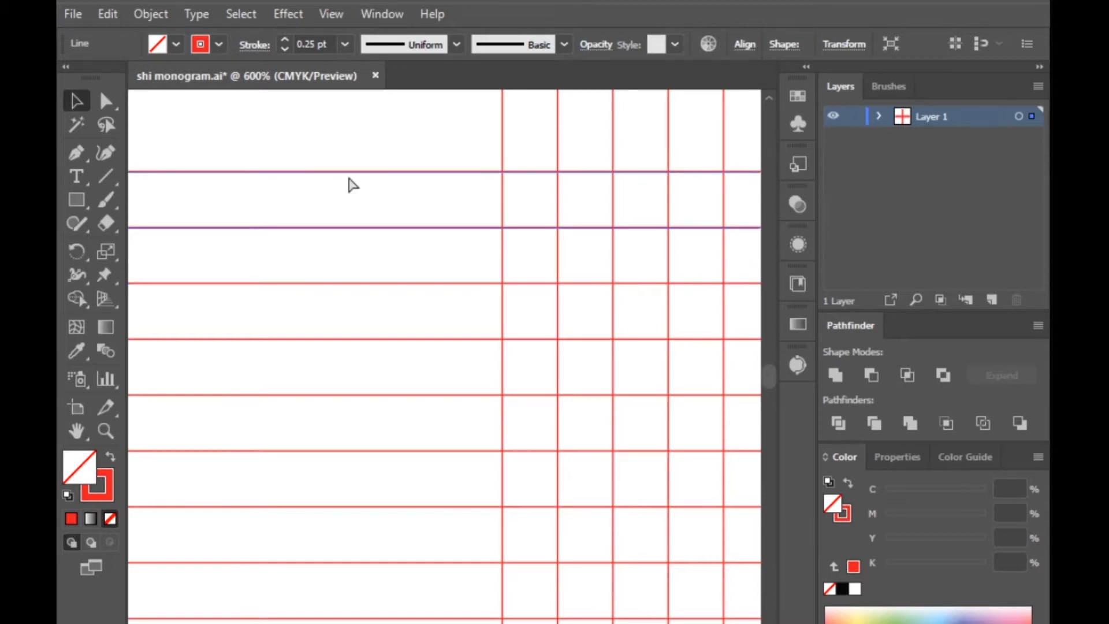
{"action": "left_click", "coordinate": [373, 134]}
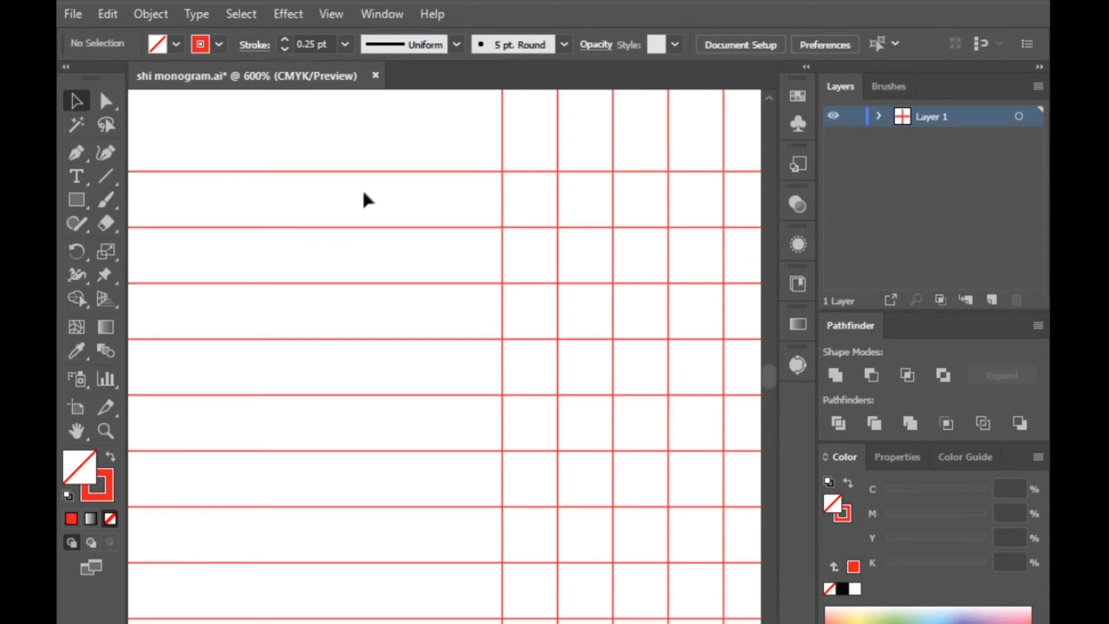
Draw a square nine by nine grid cells in size, up from the lowest horizontal line, and fill it red with no stroke
{"action": "scroll", "coordinate": [308, 193], "scroll_direction": "down", "scroll_amount": 1}
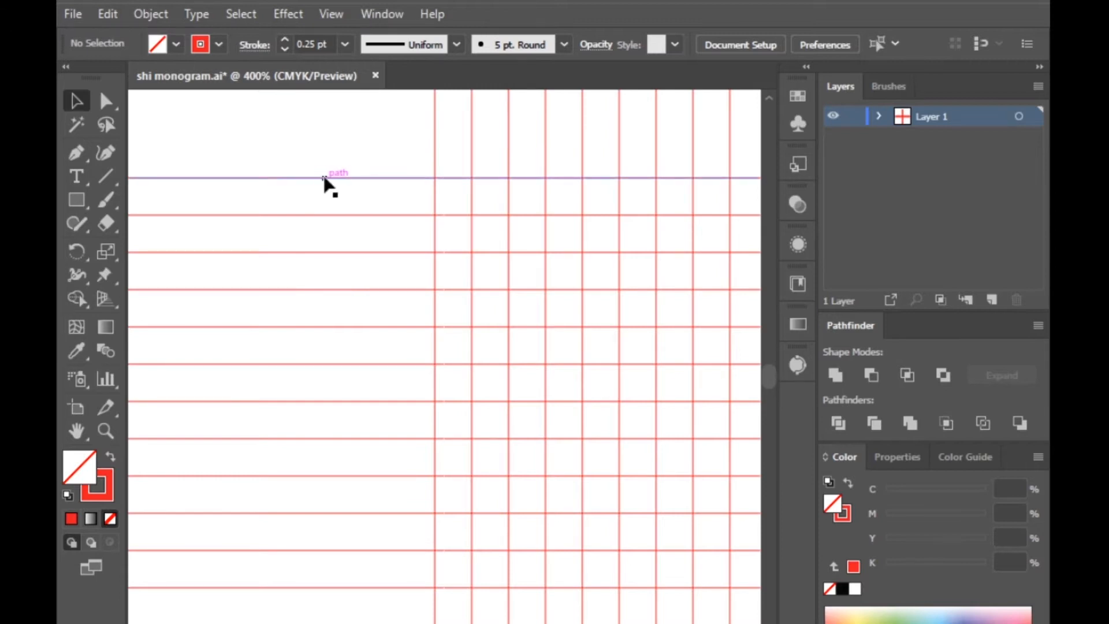
{"action": "scroll", "coordinate": [326, 234], "scroll_direction": "down", "scroll_amount": 3}
{"action": "scroll", "coordinate": [321, 479], "scroll_direction": "up", "scroll_amount": 1}
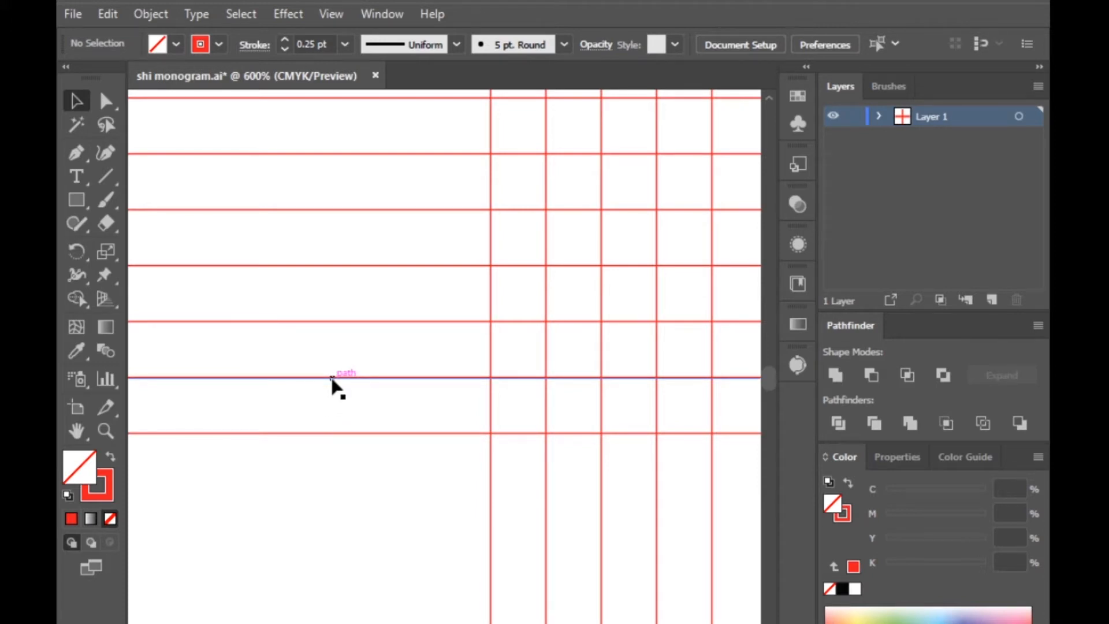
{"action": "scroll", "coordinate": [265, 426], "scroll_direction": "down", "scroll_amount": 2}
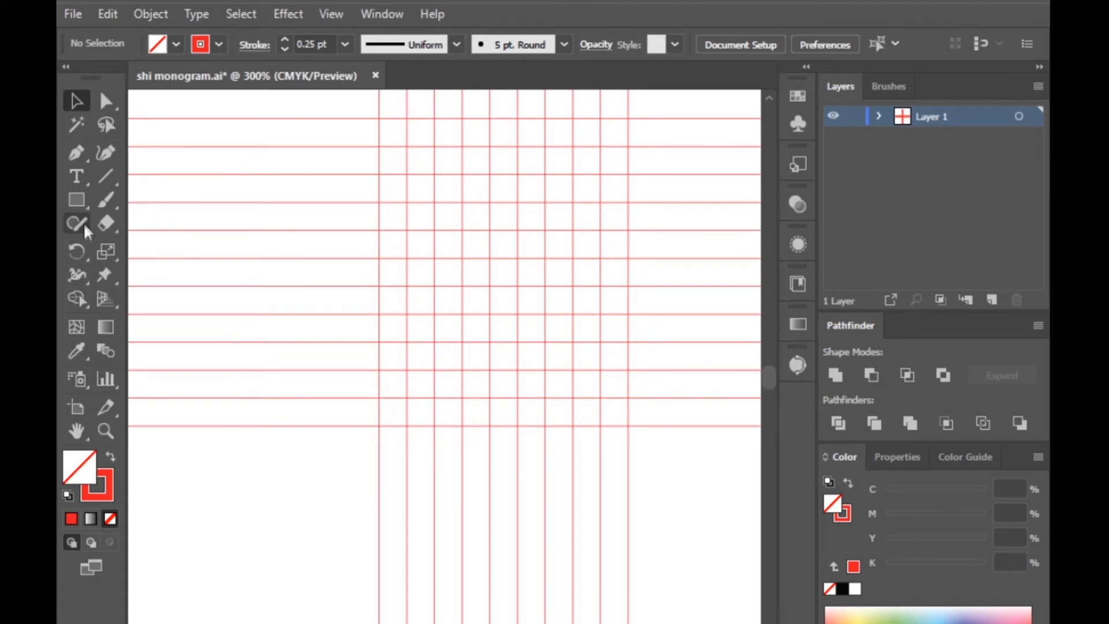
{"action": "left_click", "coordinate": [85, 203]}
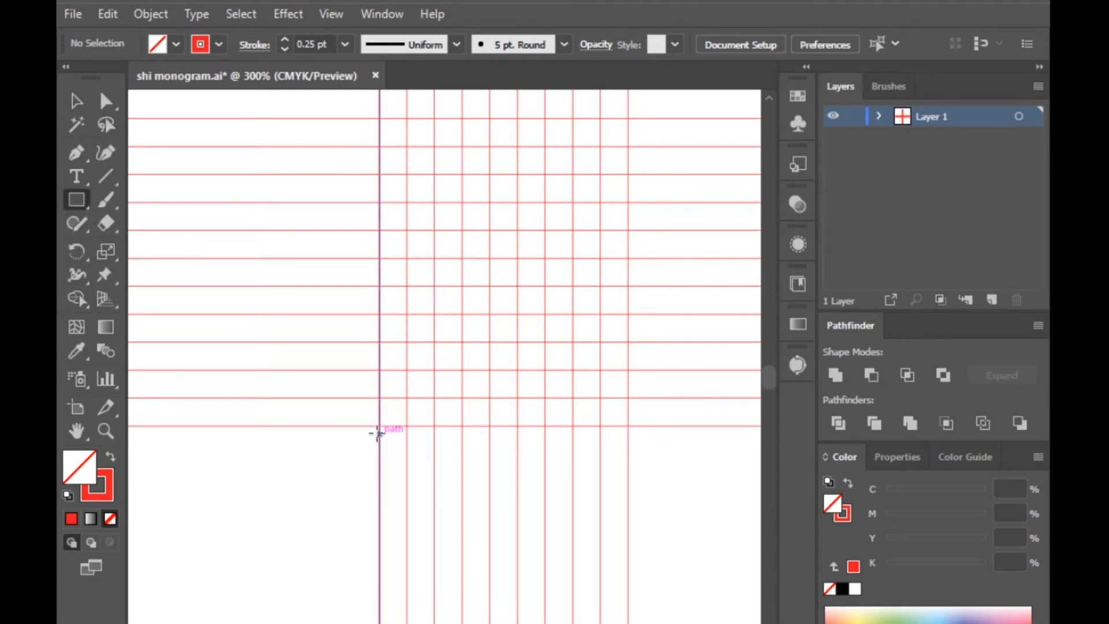
{"action": "mouse_move", "coordinate": [378, 426]}
{"action": "left_mouse_down"}
{"action": "mouse_move", "coordinate": [645, 434]}
{"action": "mouse_move", "coordinate": [632, 432]}
{"action": "mouse_move", "coordinate": [627, 297]}
{"action": "left_mouse_up"}
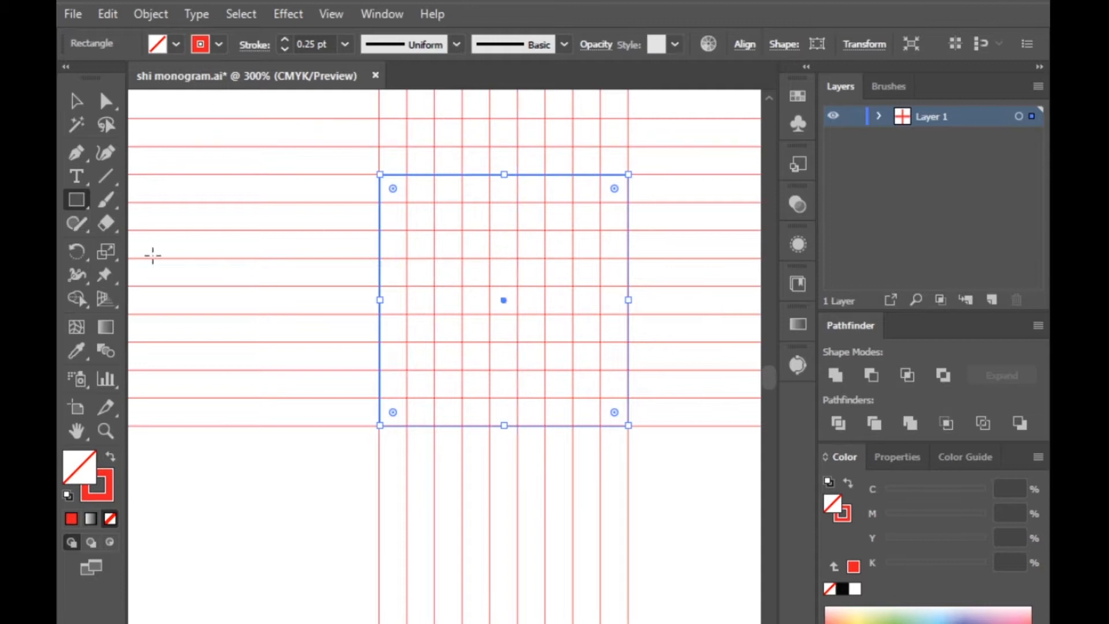
{"action": "left_click", "coordinate": [110, 457]}
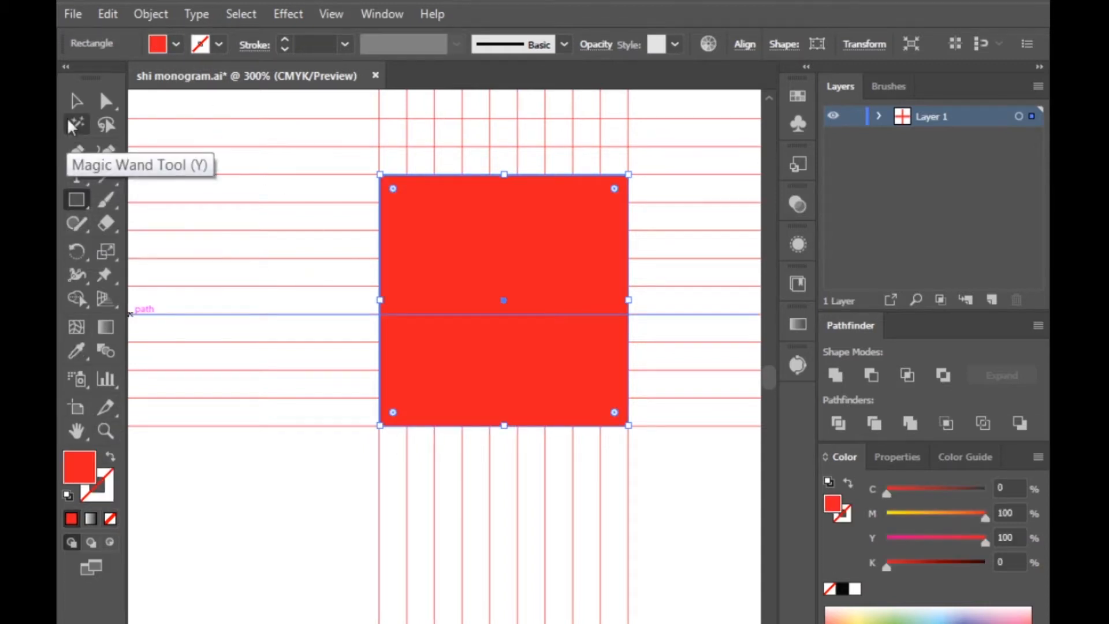
{"action": "left_click", "coordinate": [76, 101]}
{"action": "left_click", "coordinate": [239, 546]}
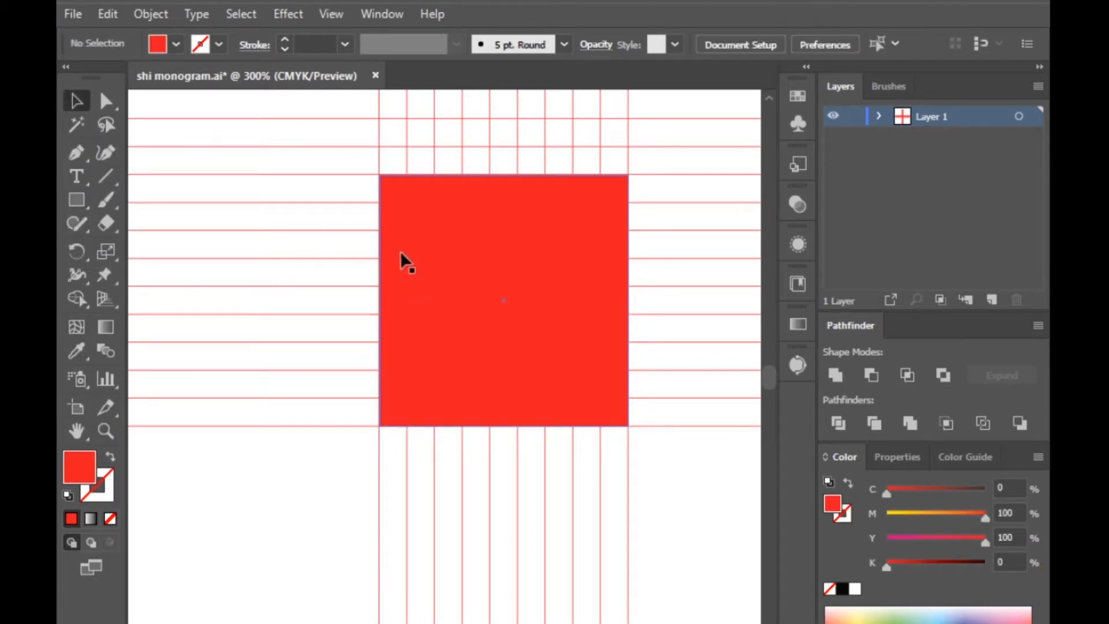
Copy the two lowest horizontal lines down by one grid spacing and repeat the copy once below the red square
{"action": "scroll", "coordinate": [332, 432], "scroll_direction": "down", "scroll_amount": 3}
{"action": "left_click", "coordinate": [306, 328]}
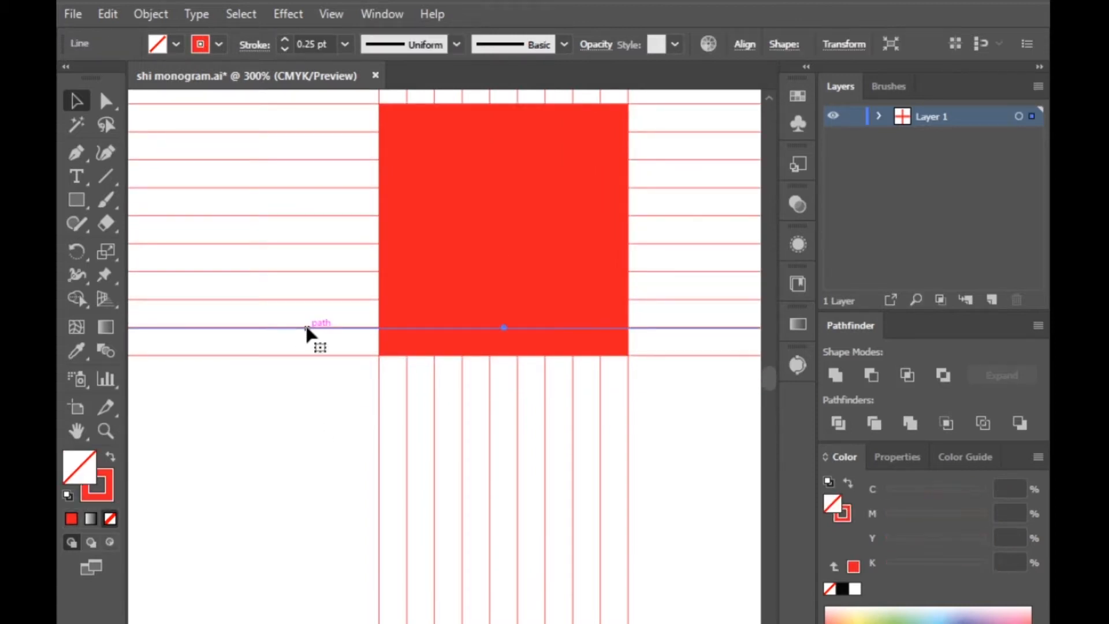
{"action": "scroll", "coordinate": [294, 344], "scroll_direction": "up", "scroll_amount": 2}
{"action": "left_click", "coordinate": [328, 363]}
{"action": "left_click_drag", "start_coordinate": [272, 470], "coordinate": [272, 470]}
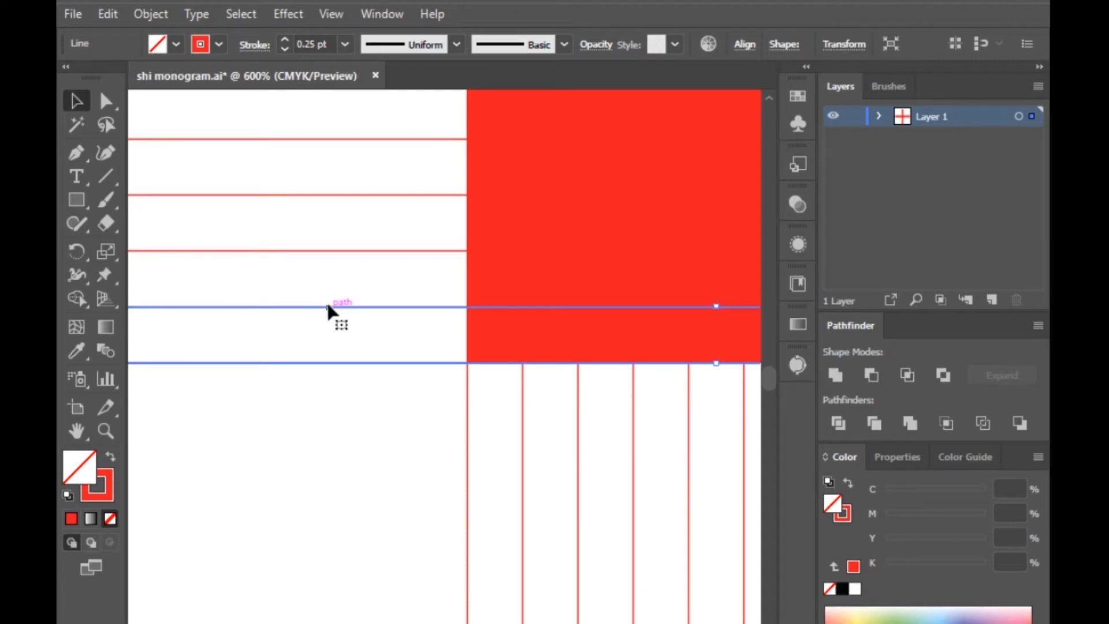
{"action": "left_click_drag", "start_coordinate": [347, 306], "coordinate": [347, 363]}
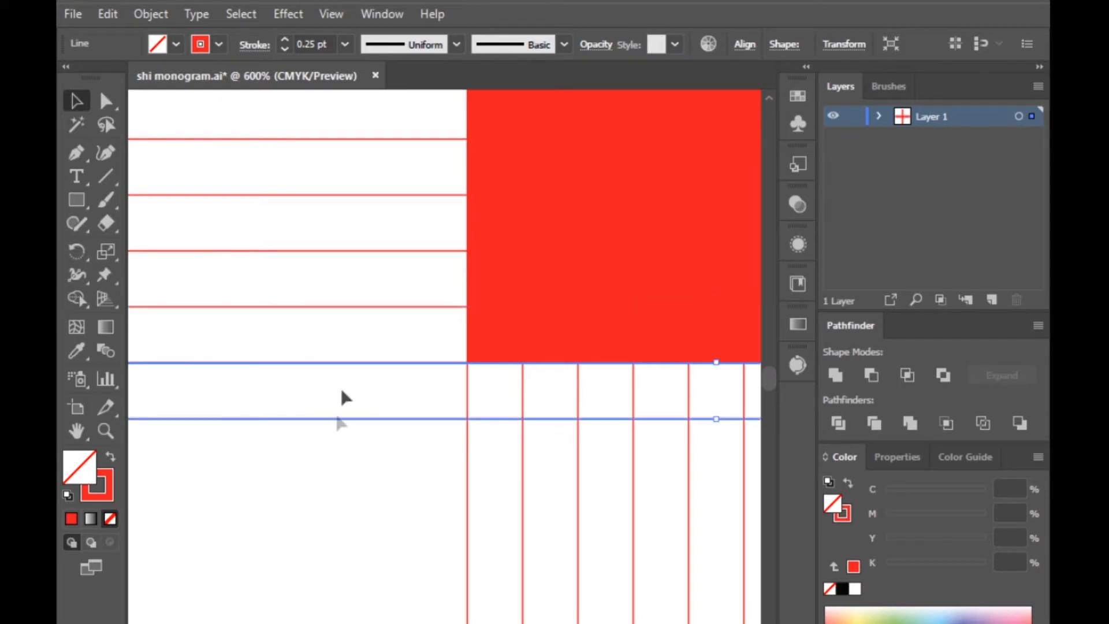
{"action": "key", "text": "ctrl+d"}
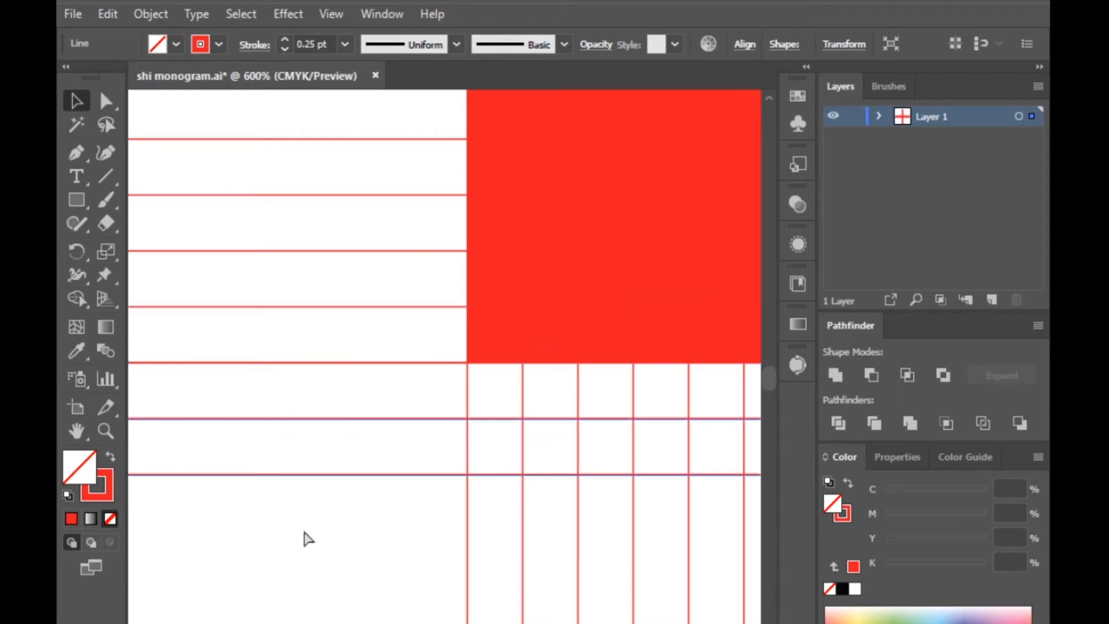
{"action": "left_click", "coordinate": [317, 555]}
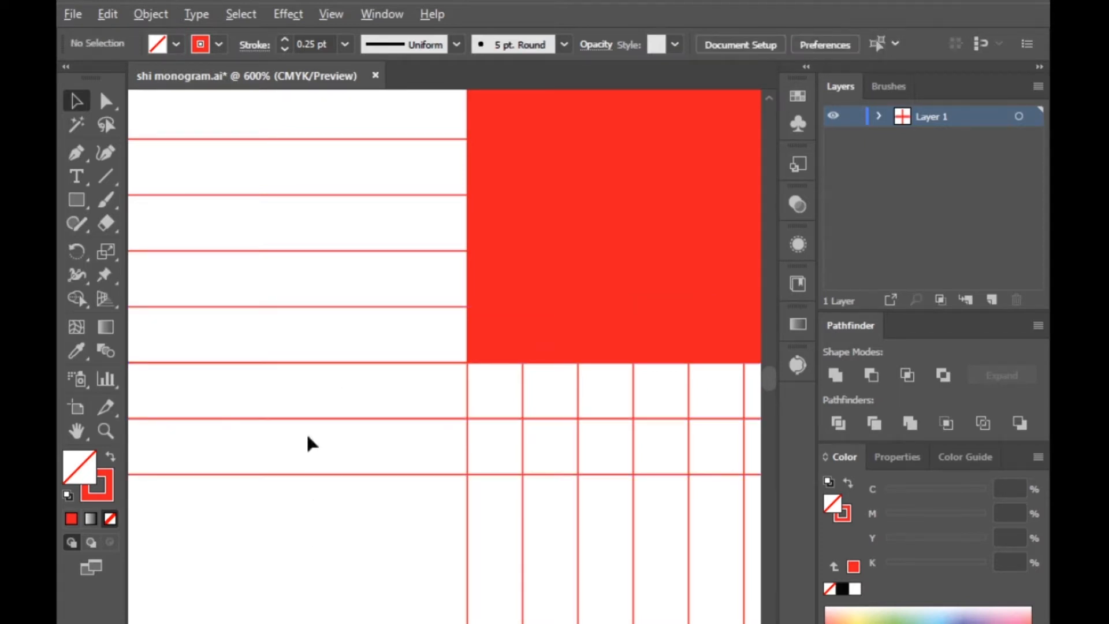
Swap the red square's fill and stroke so it has a 1 pt red outline and no fill, and deselect it
{"action": "scroll", "coordinate": [359, 422], "scroll_direction": "down", "scroll_amount": 3}
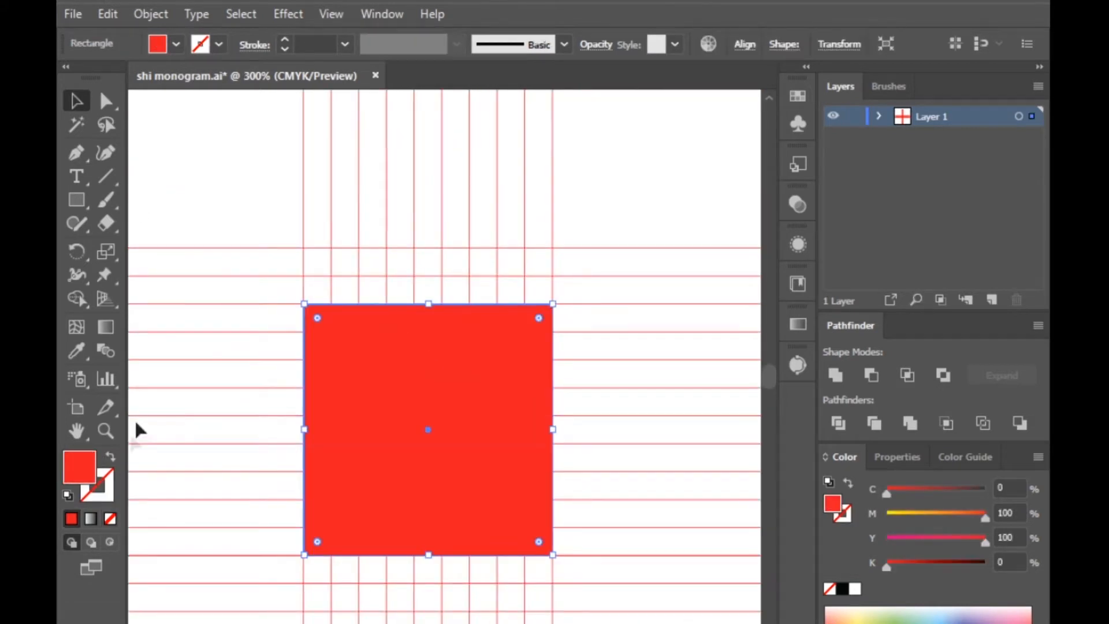
{"action": "left_click", "coordinate": [111, 457]}
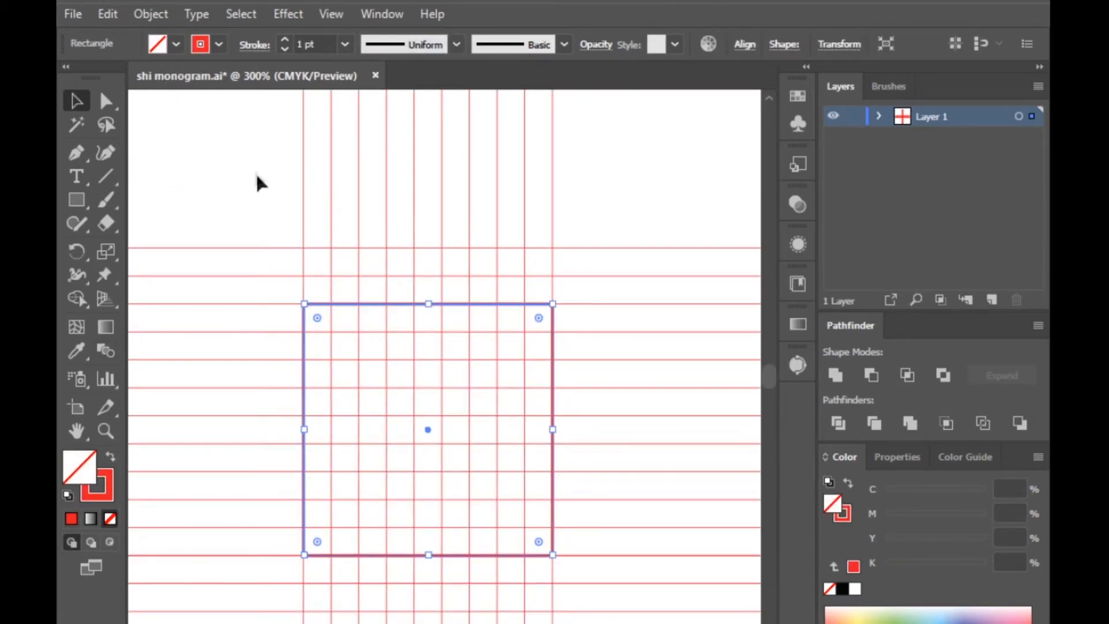
{"action": "left_click", "coordinate": [234, 143]}
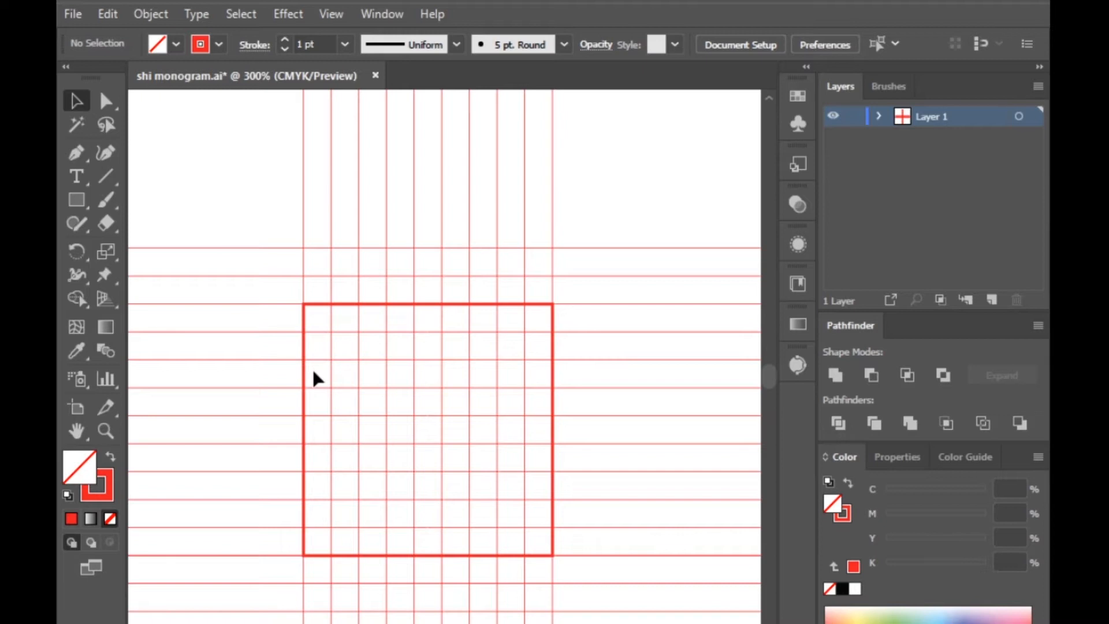
Draw a circle inside the outlined square with the Ellipse tool and centre it horizontally and vertically on the artboard
{"action": "left_click", "coordinate": [77, 199]}
{"action": "left_click", "coordinate": [79, 197]}
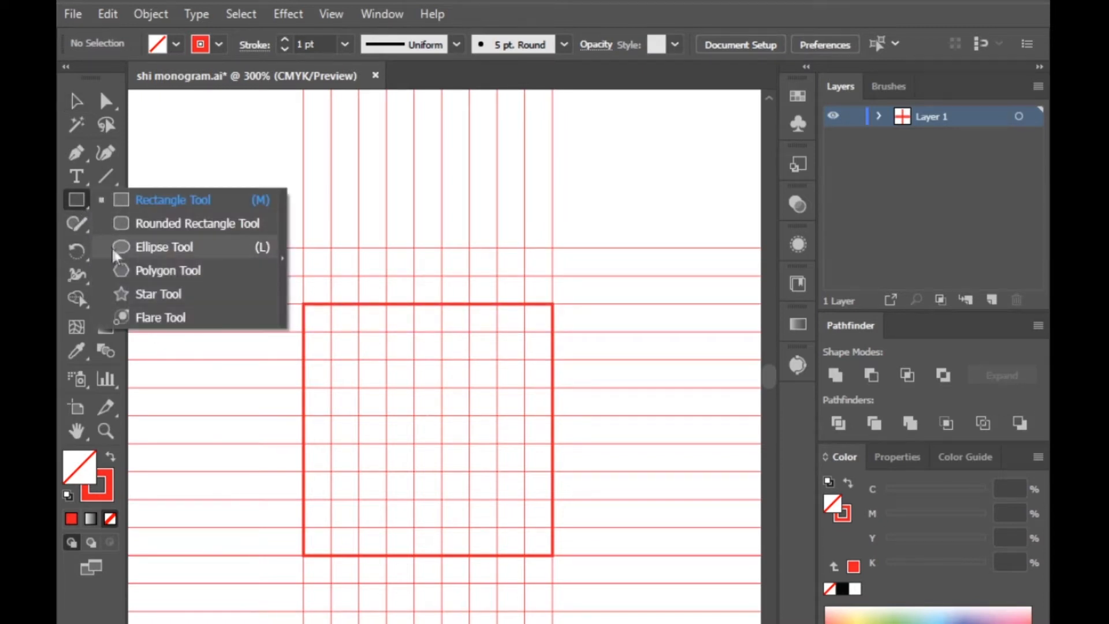
{"action": "left_click", "coordinate": [125, 248]}
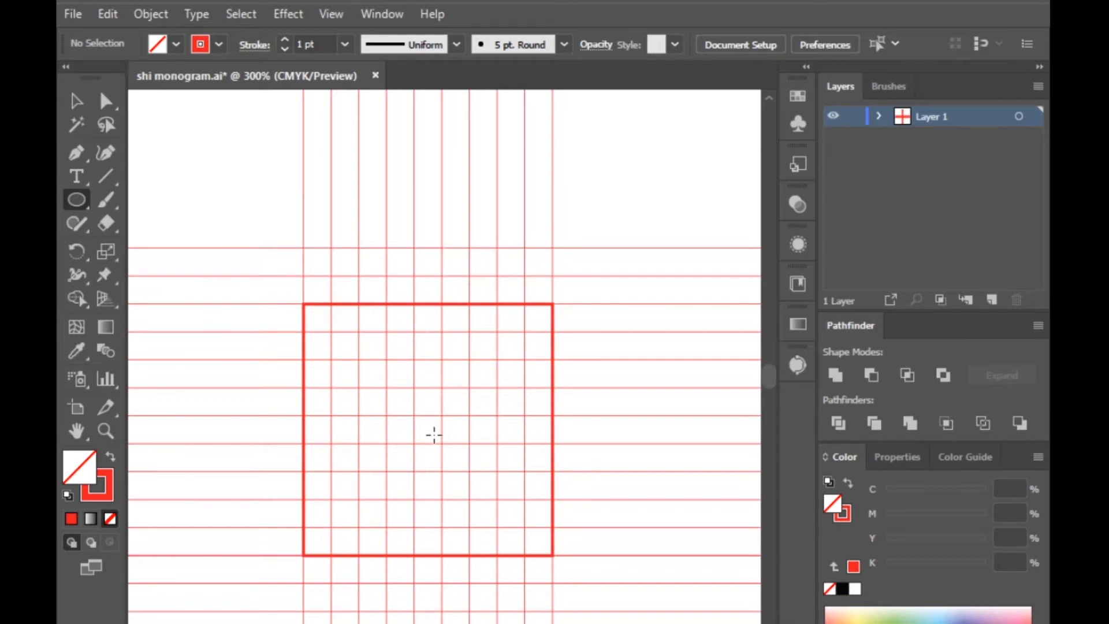
{"action": "left_click_drag", "start_coordinate": [352, 367], "coordinate": [482, 499]}
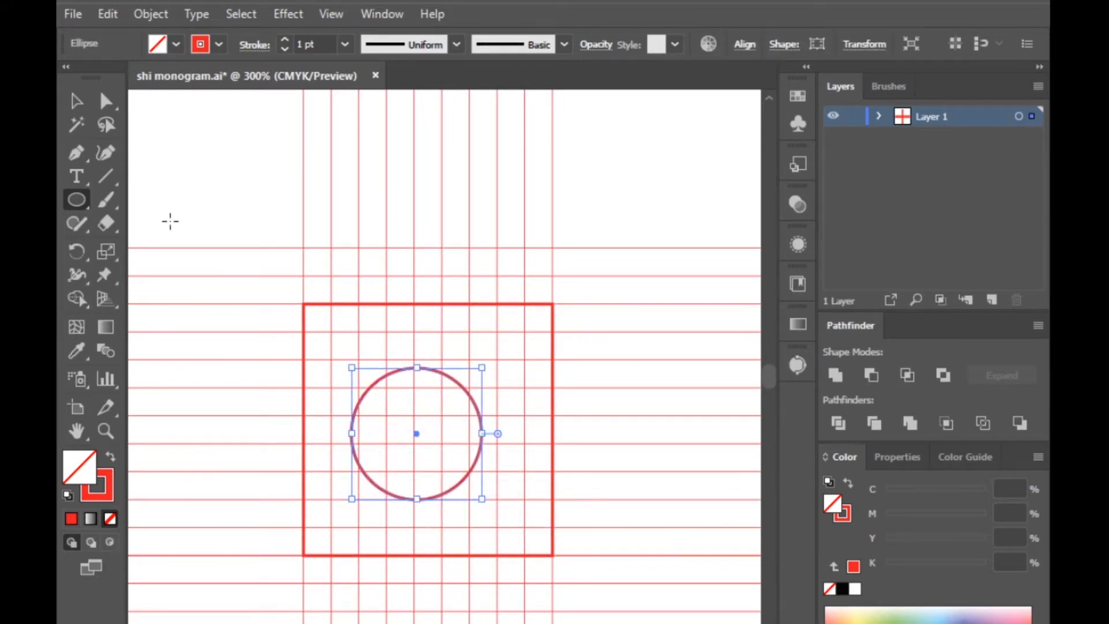
{"action": "left_click", "coordinate": [74, 99]}
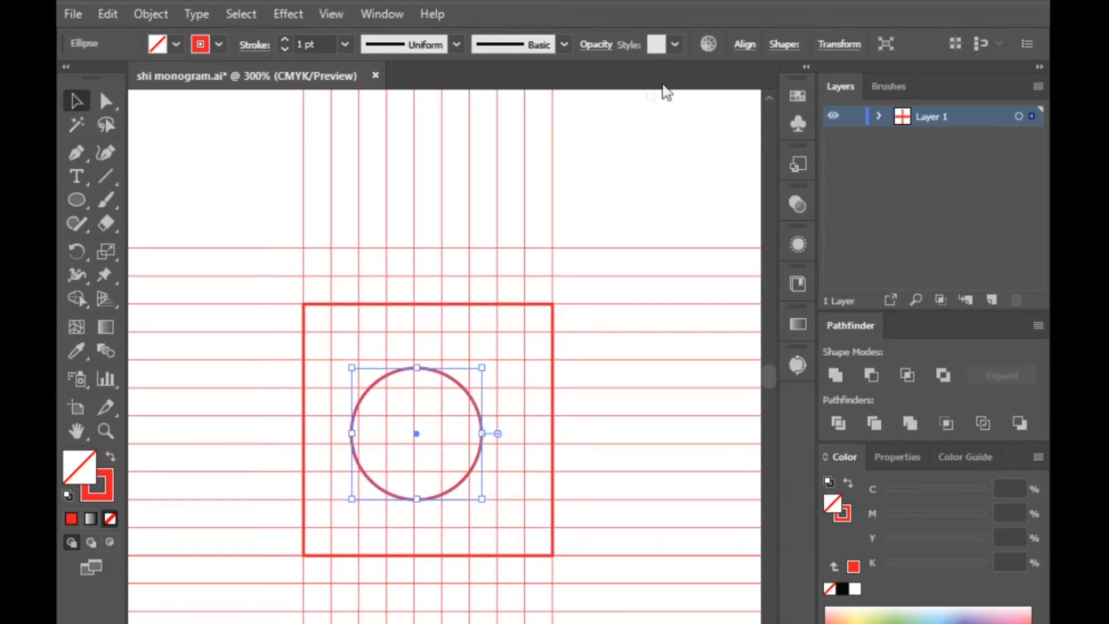
{"action": "left_click", "coordinate": [752, 50]}
{"action": "left_click", "coordinate": [583, 97]}
{"action": "left_click", "coordinate": [703, 98]}
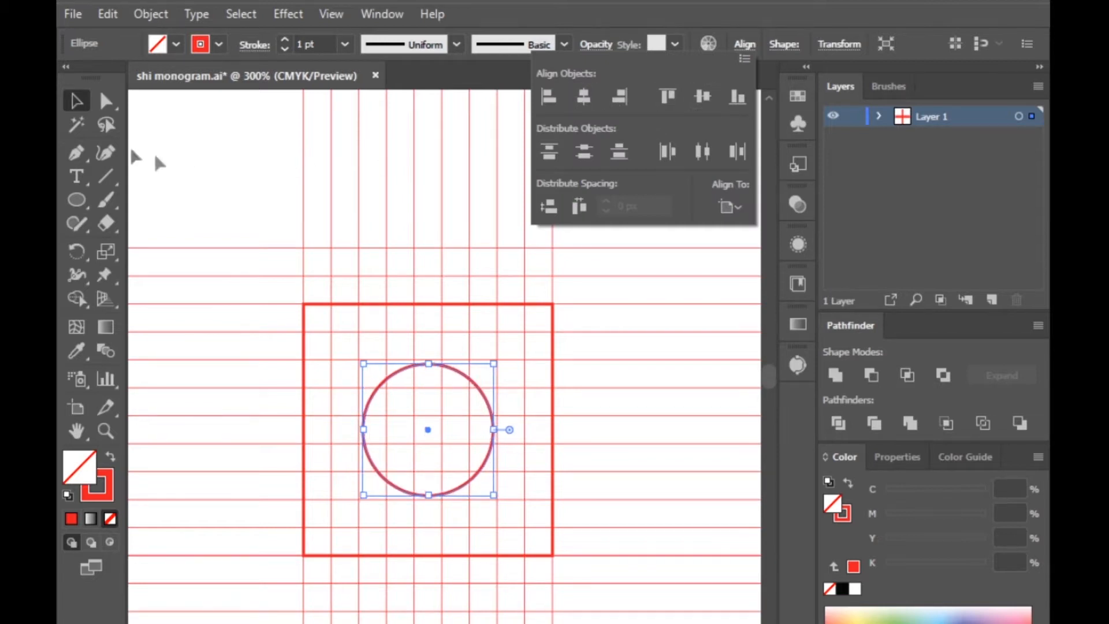
{"action": "left_click", "coordinate": [79, 100]}
{"action": "left_click", "coordinate": [200, 134]}
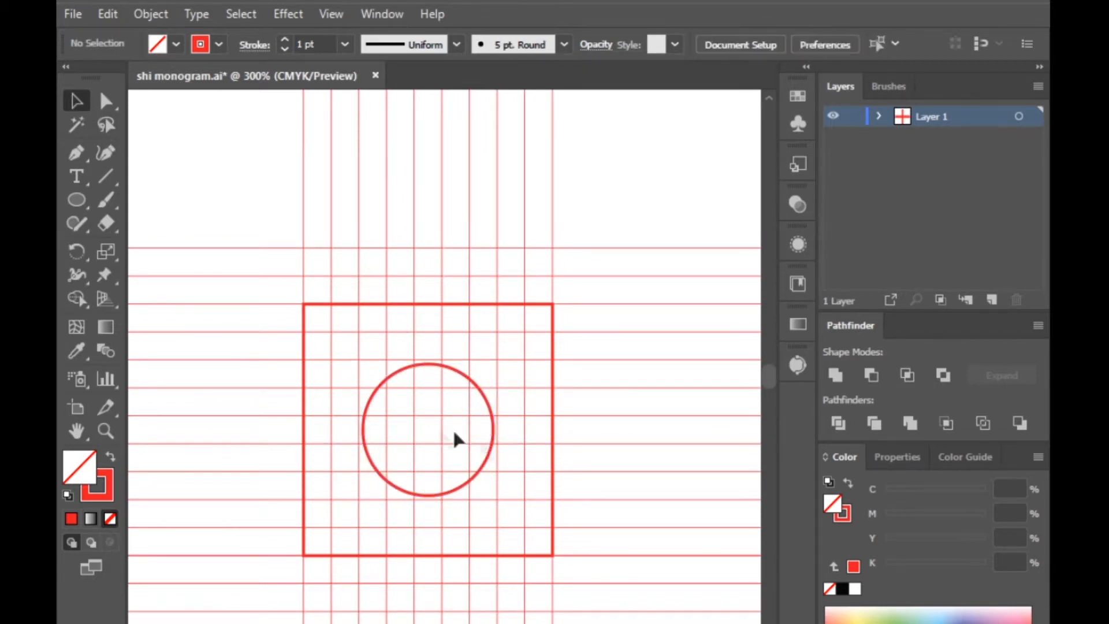
Scale the circle up from its centre until it touches all four sides of the square
{"action": "left_click", "coordinate": [477, 393]}
{"action": "left_click_drag", "start_coordinate": [495, 363], "coordinate": [554, 305]}
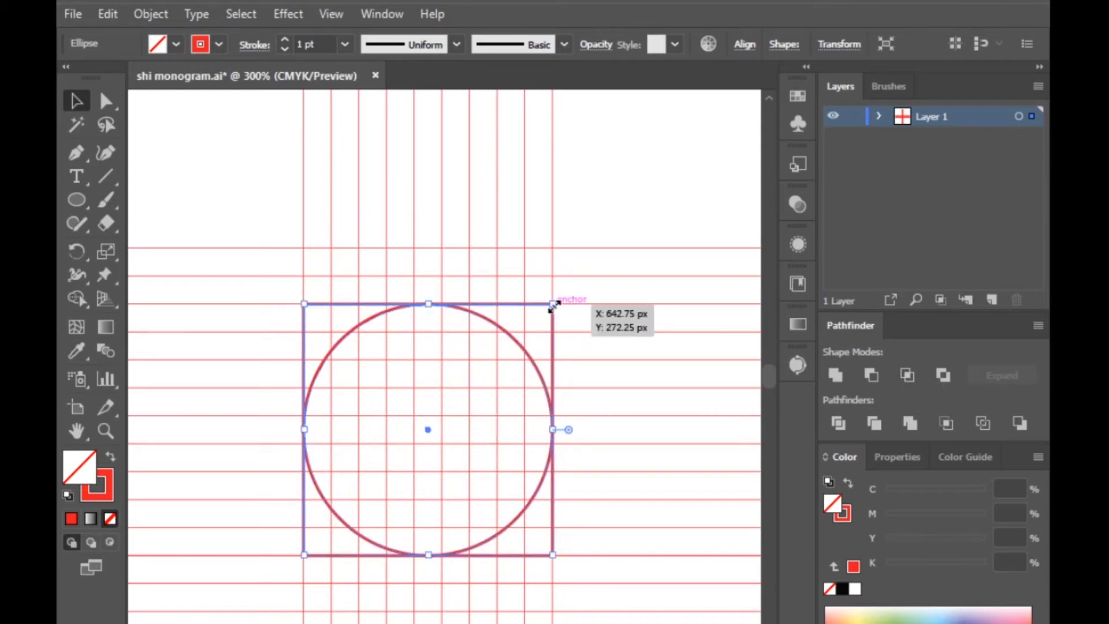
{"action": "left_click", "coordinate": [190, 165]}
Make a concentric copy of the circle, scaled inward by one grid cell on every side, and deselect it
{"action": "left_click", "coordinate": [504, 331]}
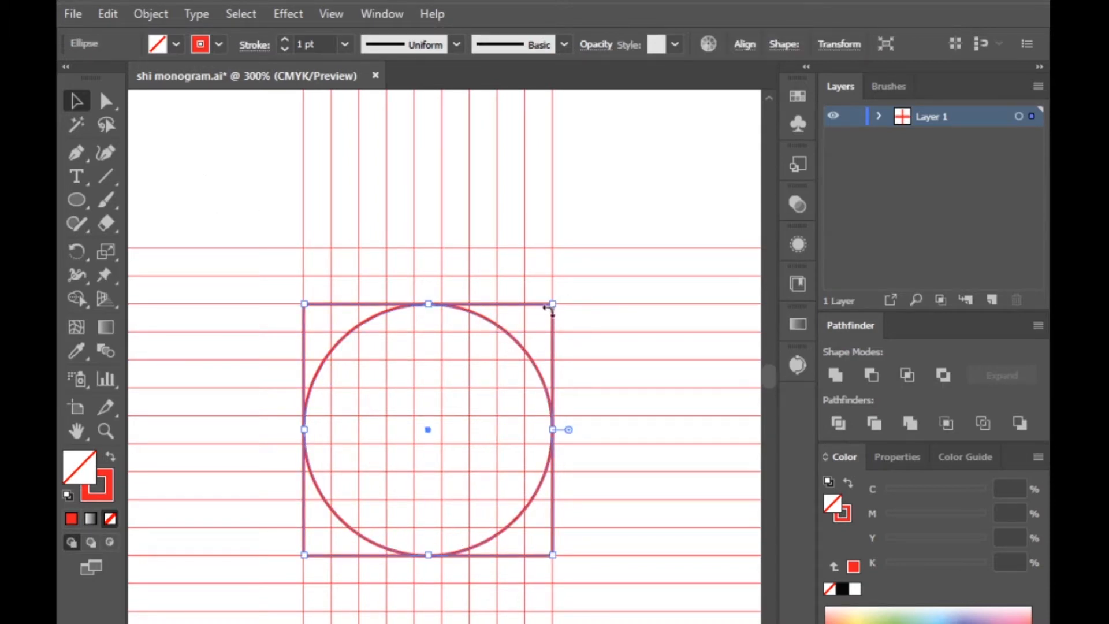
{"action": "scroll", "coordinate": [549, 310], "scroll_direction": "up", "scroll_amount": 3}
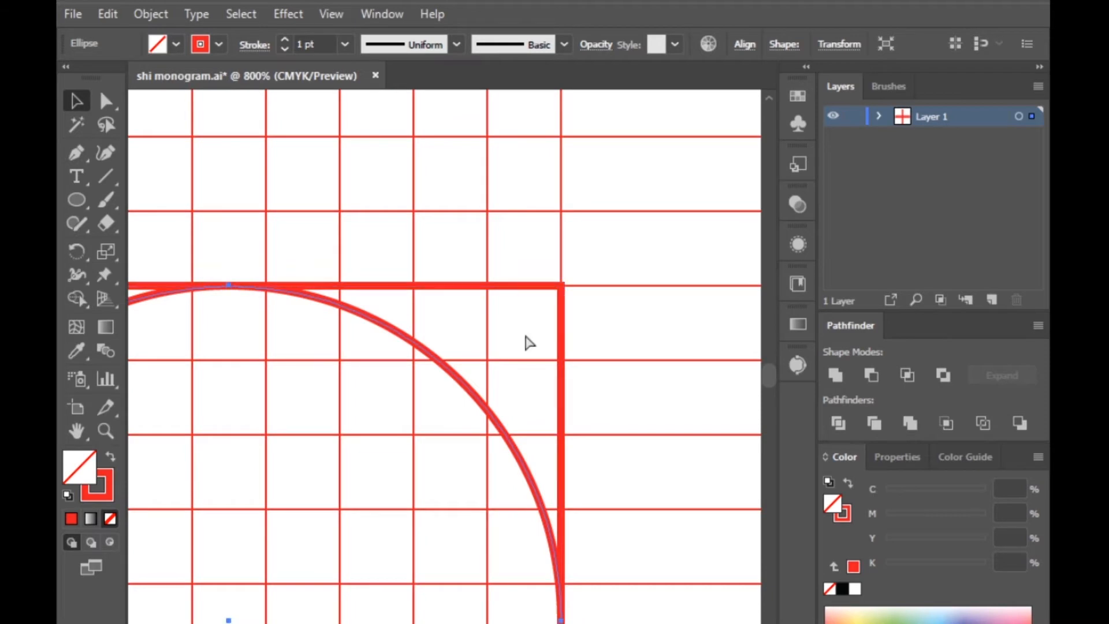
{"action": "left_click_drag", "start_coordinate": [561, 286], "coordinate": [538, 366]}
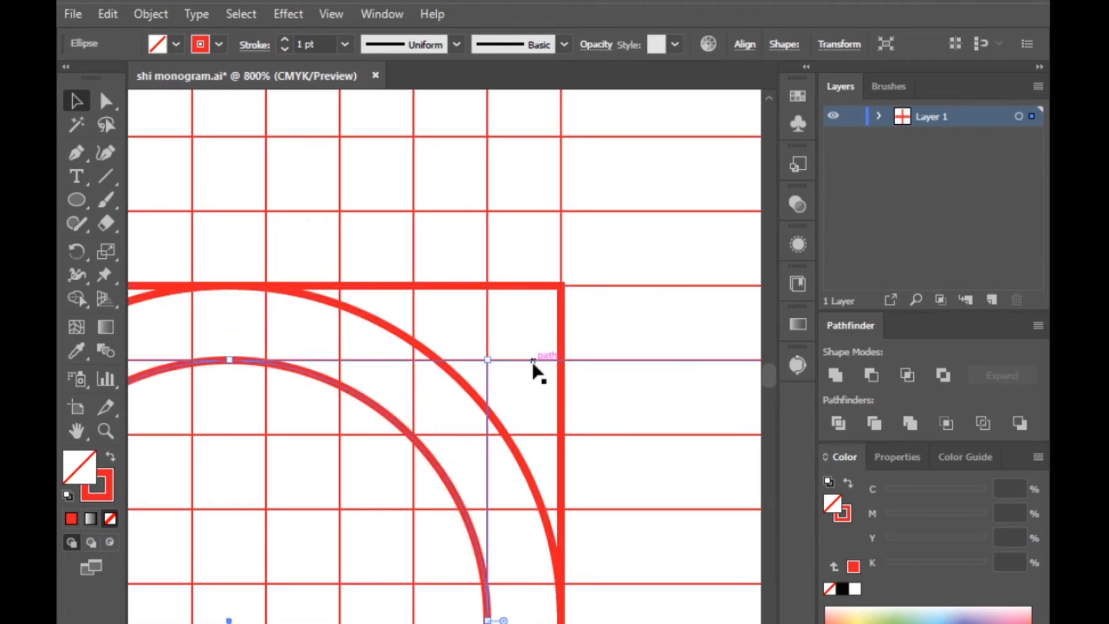
{"action": "scroll", "coordinate": [629, 326], "scroll_direction": "down", "scroll_amount": 3}
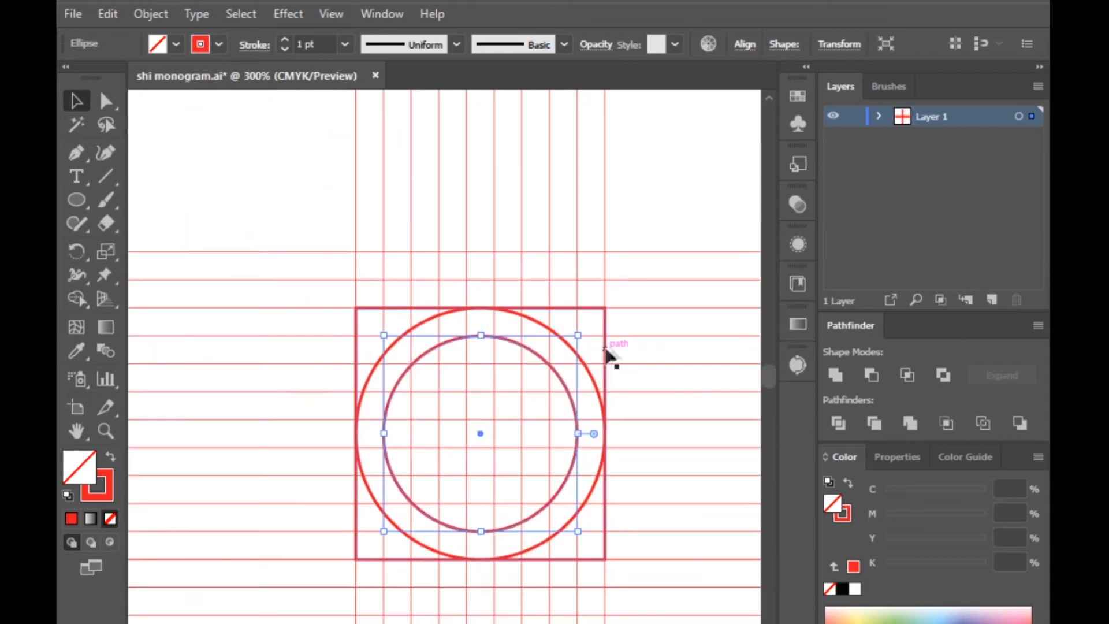
{"action": "left_click", "coordinate": [548, 329], "text": "shift"}
{"action": "left_click", "coordinate": [721, 205]}
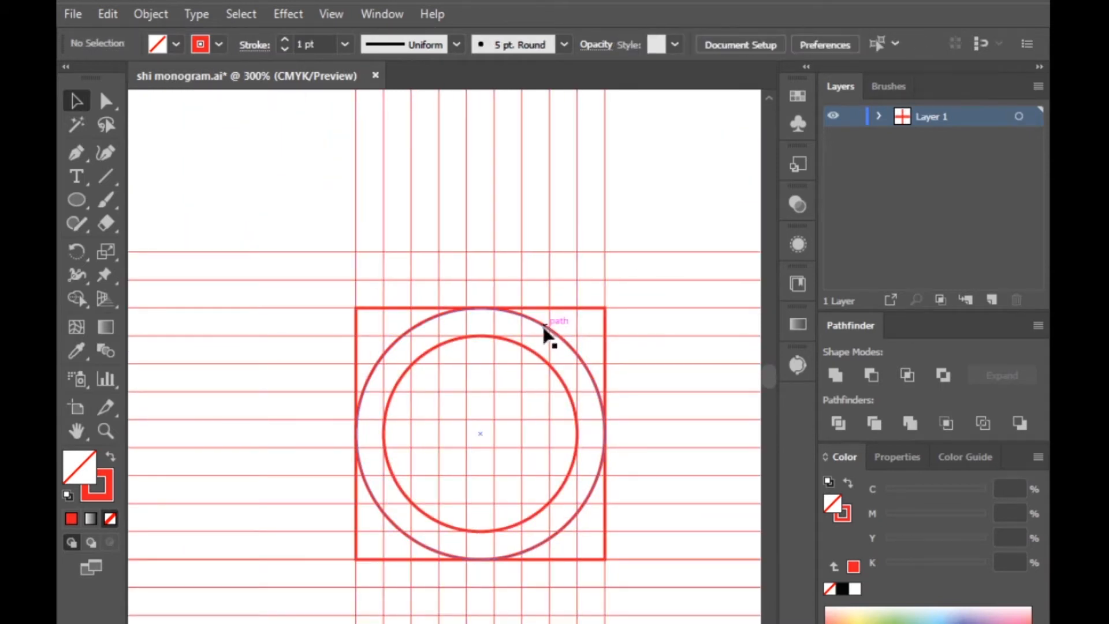
Set the stroke weight of both circles to 0.25 pt and deselect them
{"action": "left_click", "coordinate": [550, 333]}
{"action": "scroll", "coordinate": [551, 337], "scroll_direction": "up", "scroll_amount": 3}
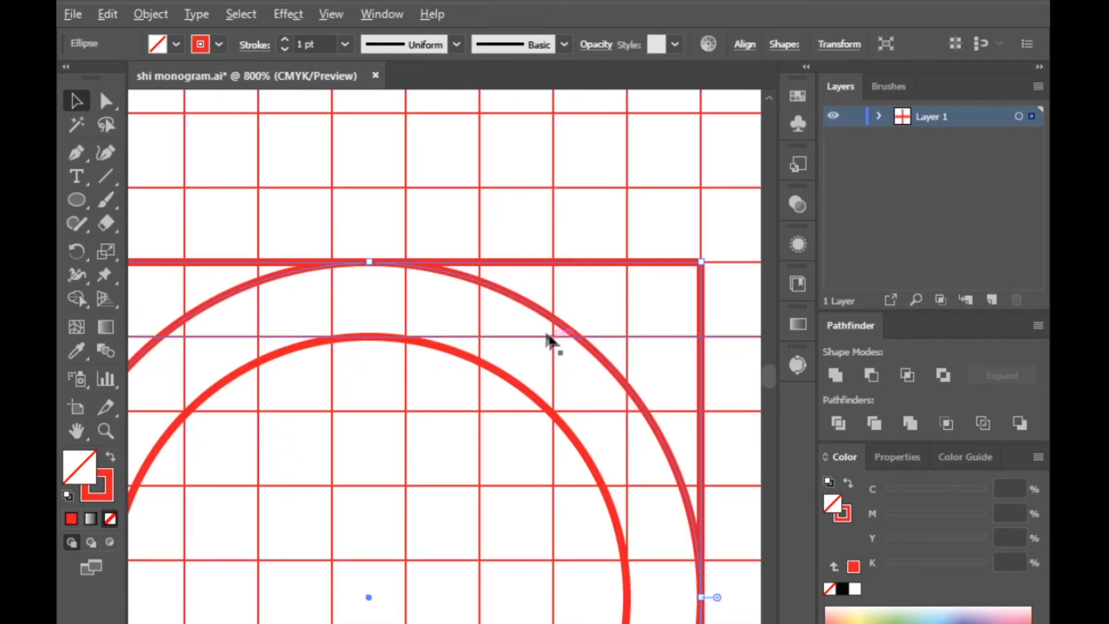
{"action": "left_click", "coordinate": [507, 375], "text": "shift"}
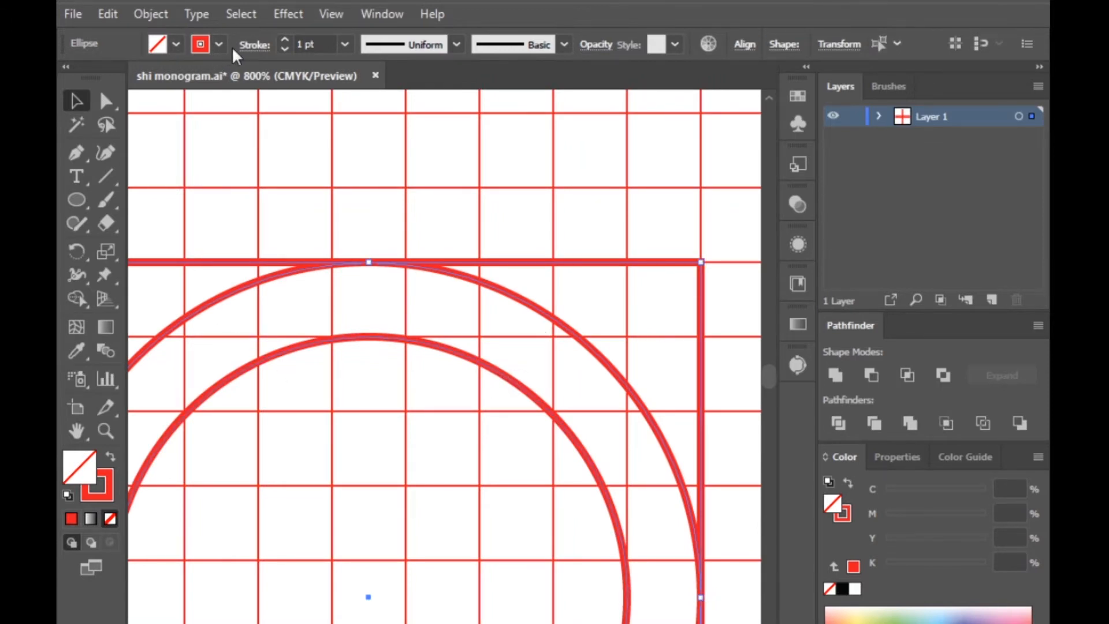
{"action": "left_click", "coordinate": [284, 50]}
{"action": "left_click", "coordinate": [284, 50]}
{"action": "left_click", "coordinate": [284, 50]}
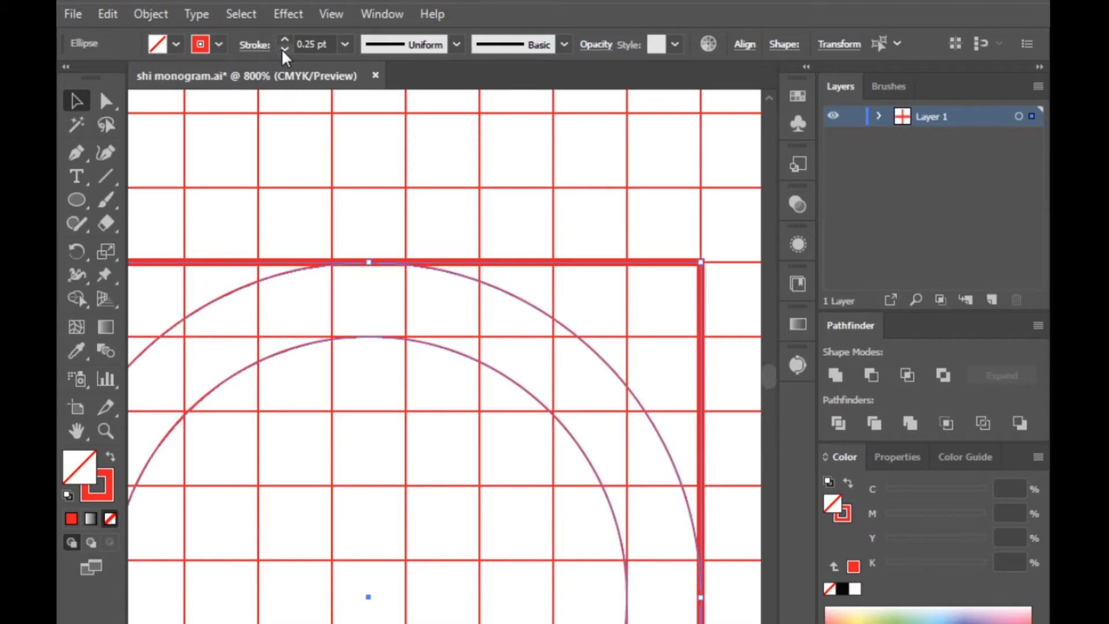
{"action": "left_click", "coordinate": [283, 50]}
{"action": "left_click", "coordinate": [283, 39]}
{"action": "left_click", "coordinate": [372, 150]}
Rotate the square outline around the circles by 45° into a diamond and deselect it
{"action": "scroll", "coordinate": [397, 290], "scroll_direction": "down", "scroll_amount": 4}
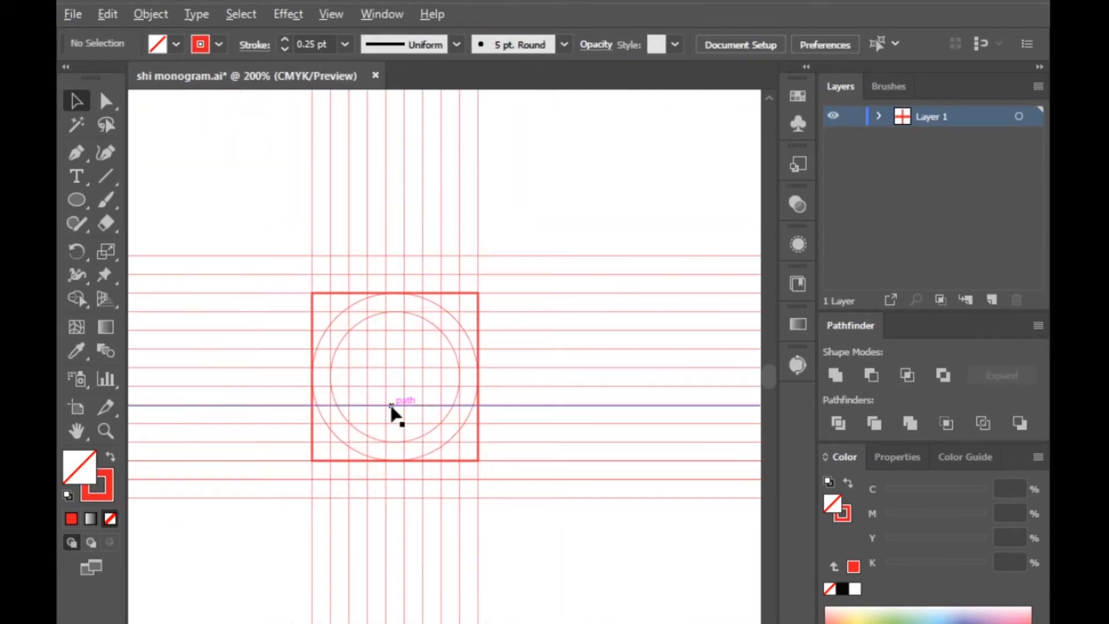
{"action": "scroll", "coordinate": [535, 568], "scroll_direction": "down", "scroll_amount": 2}
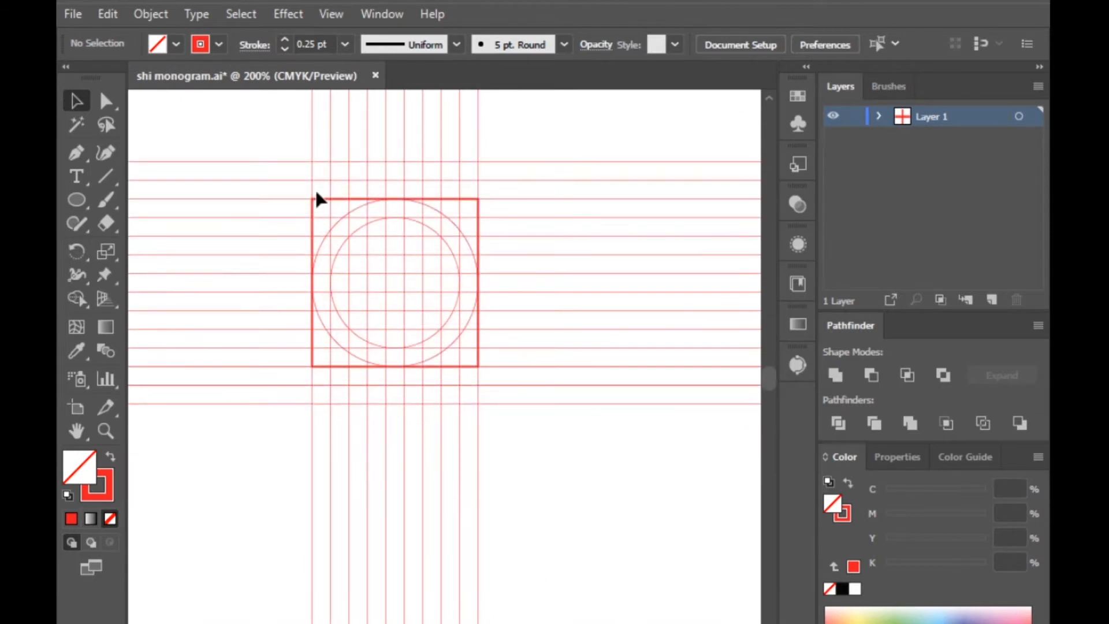
{"action": "scroll", "coordinate": [315, 189], "scroll_direction": "up", "scroll_amount": 1}
{"action": "scroll", "coordinate": [387, 320], "scroll_direction": "up", "scroll_amount": 1}
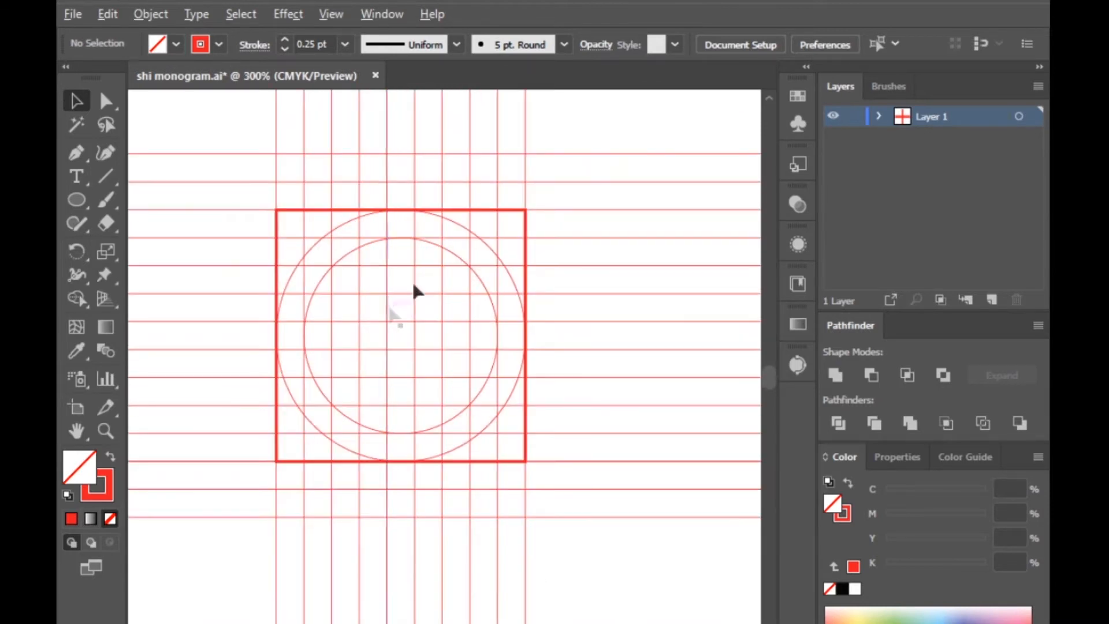
{"action": "left_click", "coordinate": [513, 212]}
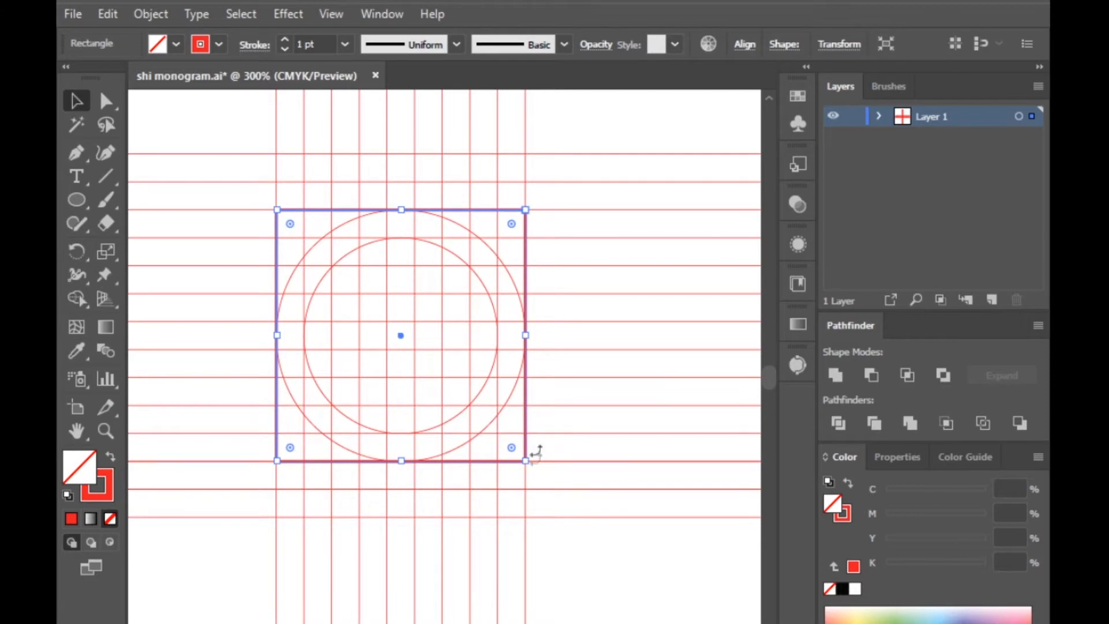
{"action": "left_click_drag", "start_coordinate": [533, 472], "coordinate": [456, 546]}
{"action": "left_click", "coordinate": [658, 604]}
Set the diamond's stroke weight to 0.25 pt and deselect it
{"action": "scroll", "coordinate": [656, 601], "scroll_direction": "up", "scroll_amount": 3}
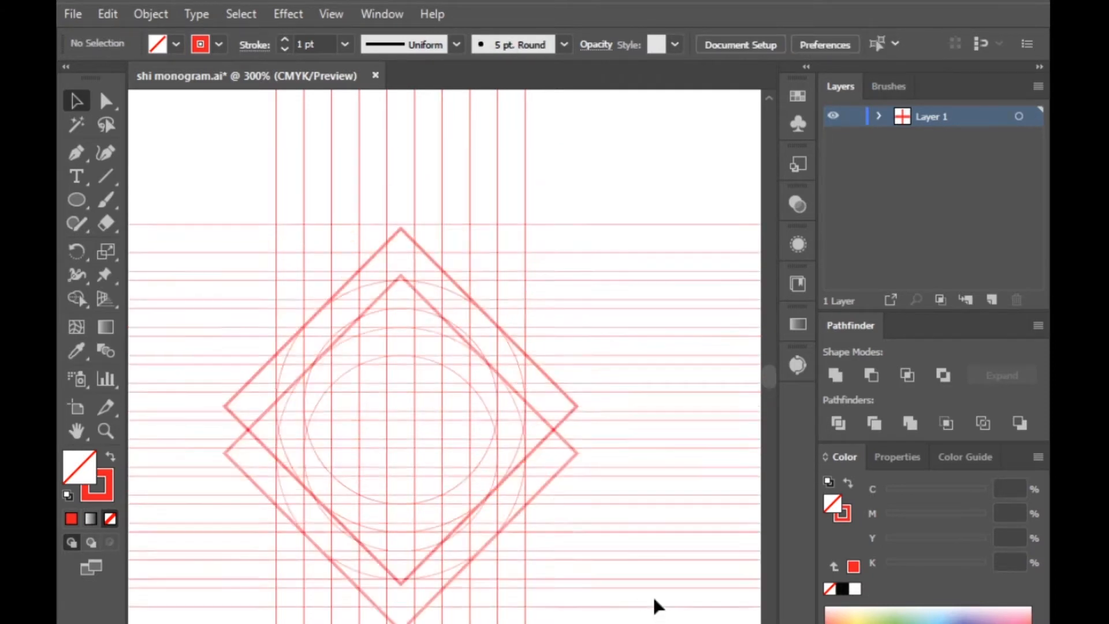
{"action": "scroll", "coordinate": [391, 307], "scroll_direction": "up", "scroll_amount": 2}
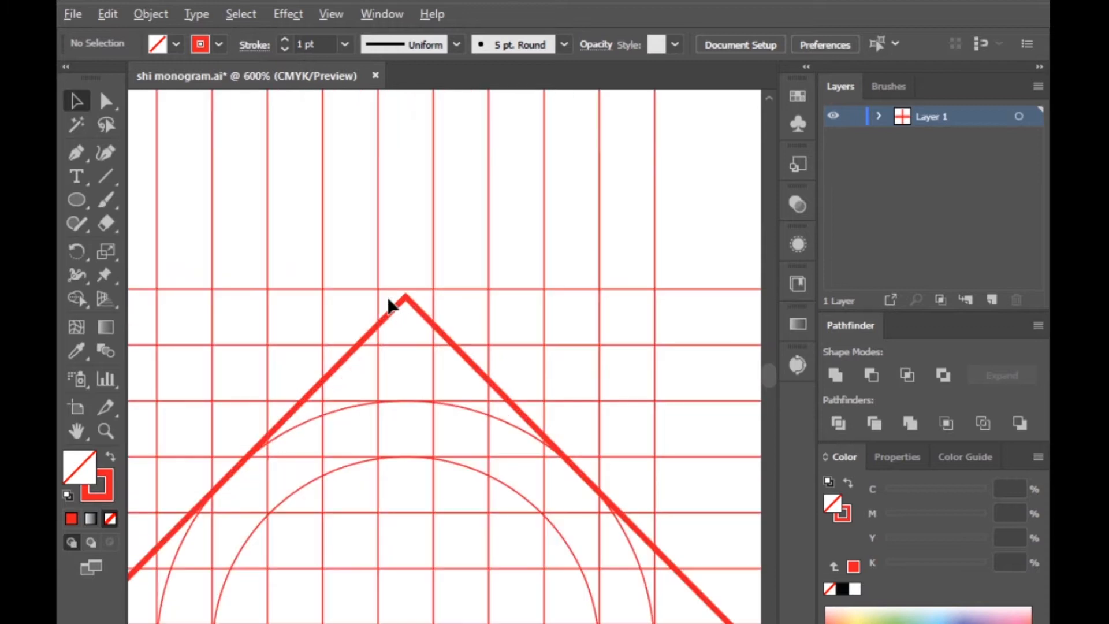
{"action": "left_click", "coordinate": [392, 313]}
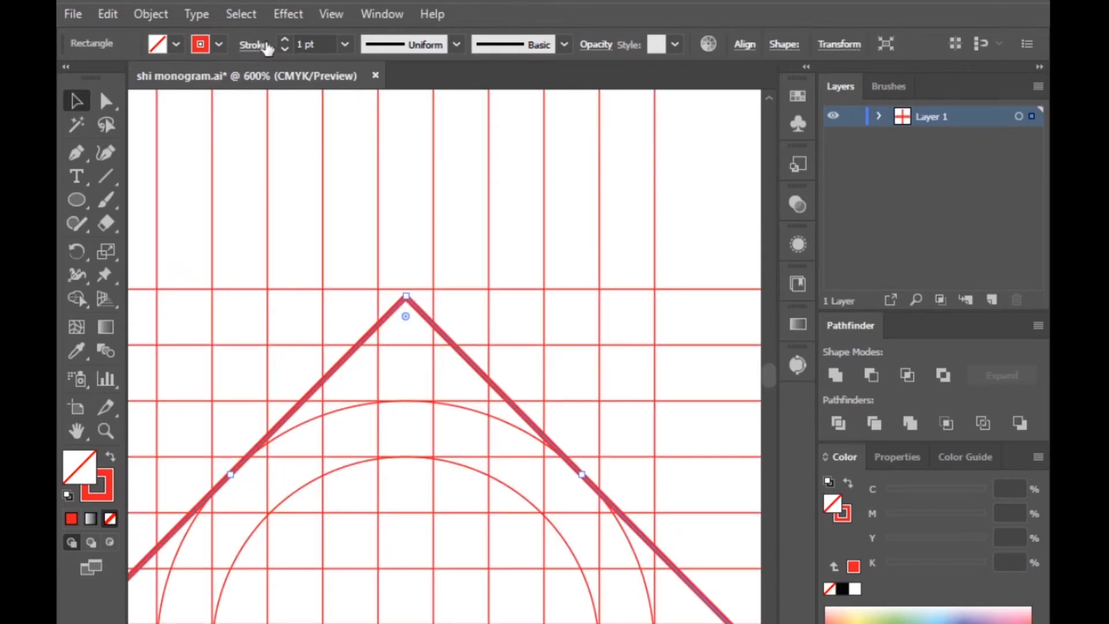
{"action": "left_click", "coordinate": [283, 48]}
{"action": "left_click", "coordinate": [283, 49]}
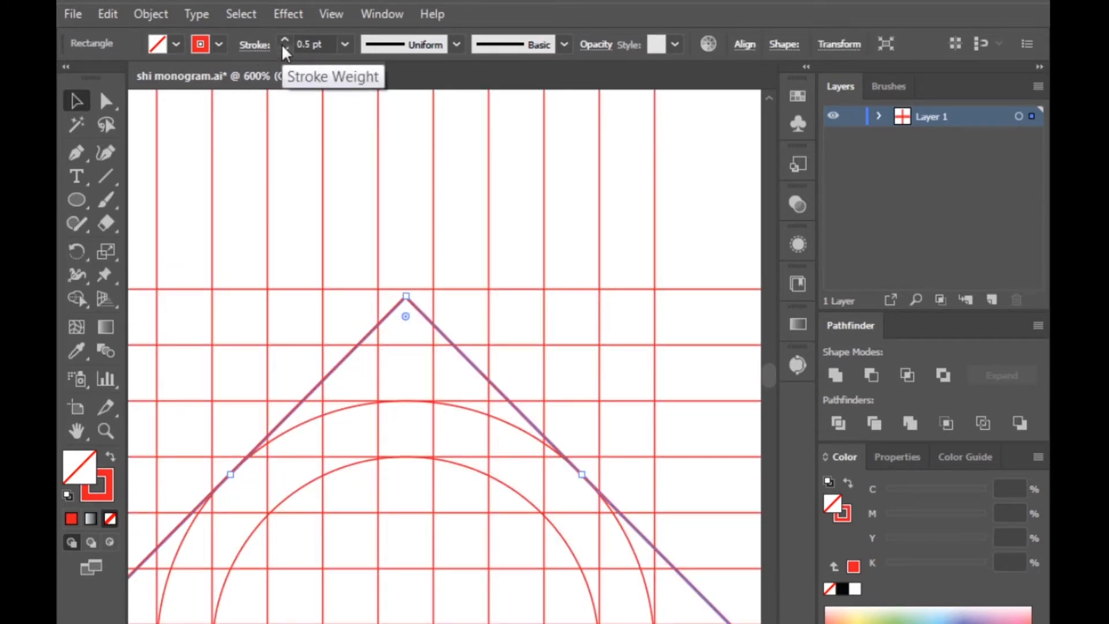
{"action": "left_click", "coordinate": [283, 49]}
{"action": "left_click", "coordinate": [308, 120]}
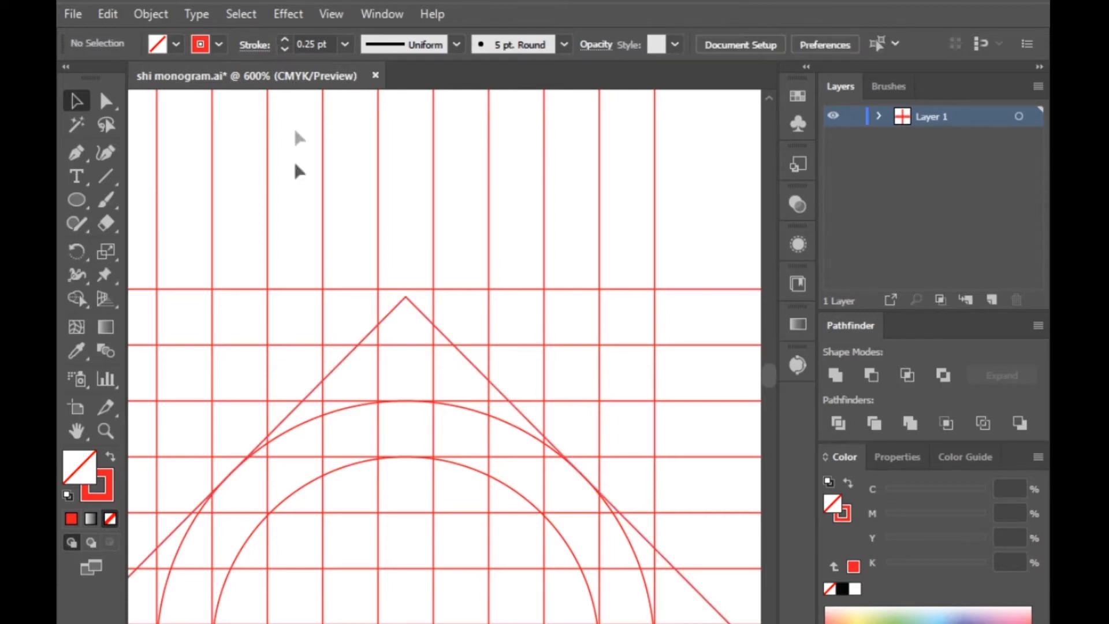
{"action": "left_click", "coordinate": [212, 211]}
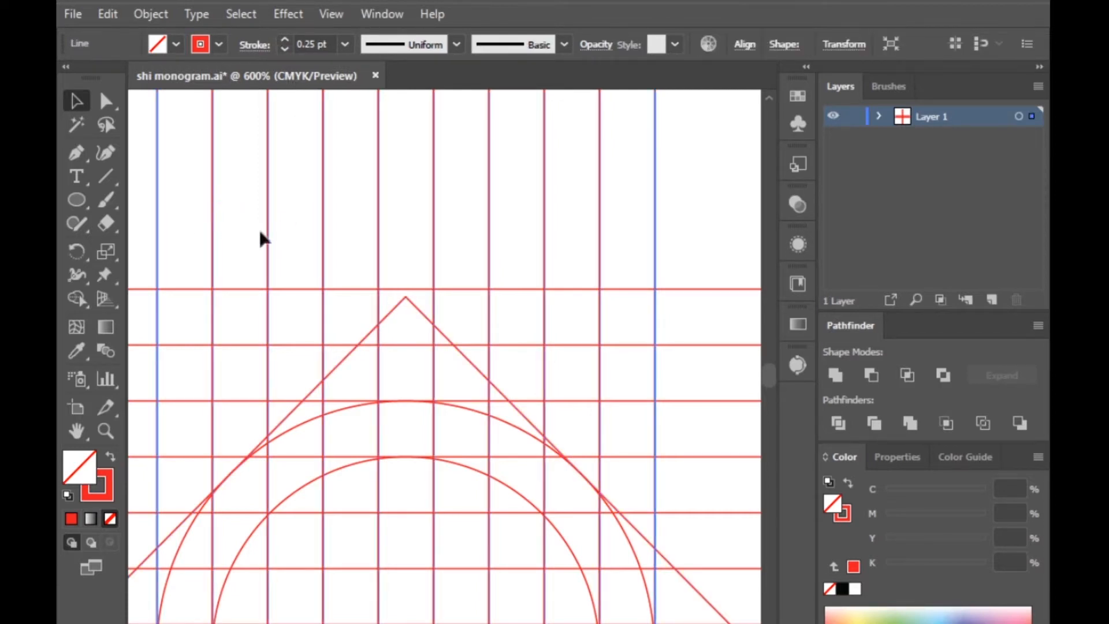
{"action": "scroll", "coordinate": [260, 240], "scroll_direction": "down", "scroll_amount": 4}
{"action": "left_click", "coordinate": [448, 250]}
Create a copy of the two uppermost horizontal grid lines rotated to 135°, running diagonally down to the right
{"action": "scroll", "coordinate": [415, 263], "scroll_direction": "up", "scroll_amount": 3}
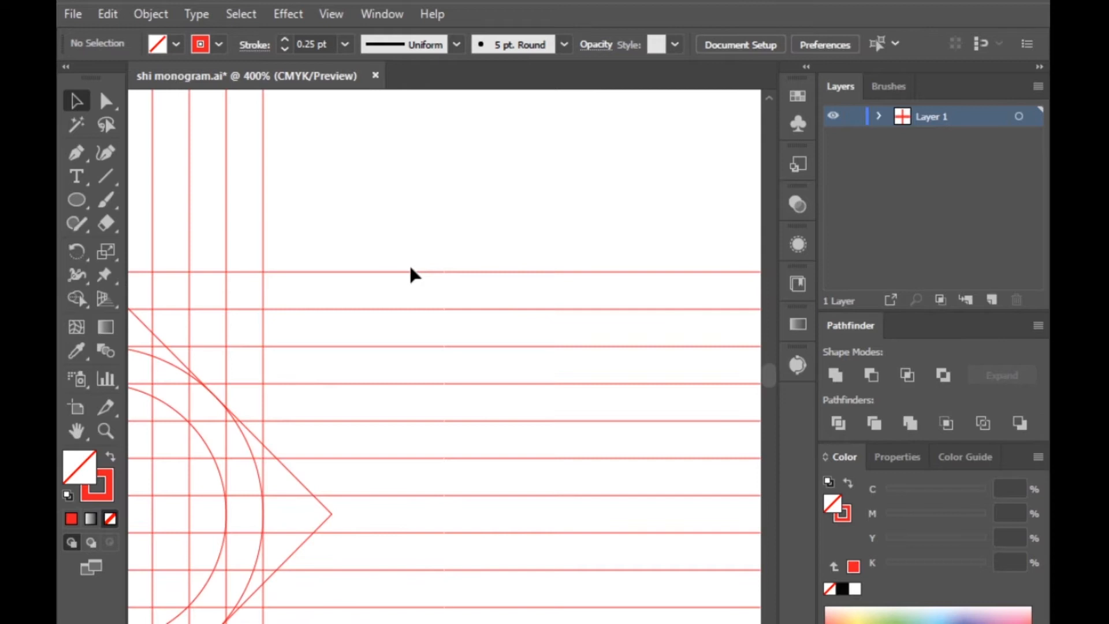
{"action": "left_click", "coordinate": [410, 271]}
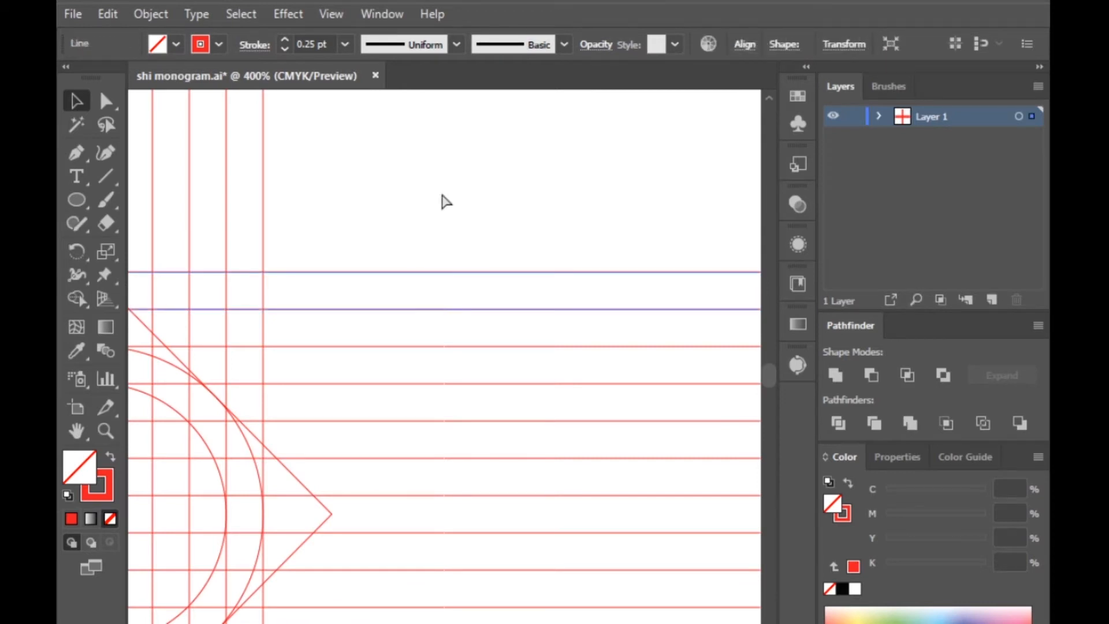
{"action": "scroll", "coordinate": [667, 263], "scroll_direction": "down", "scroll_amount": 5}
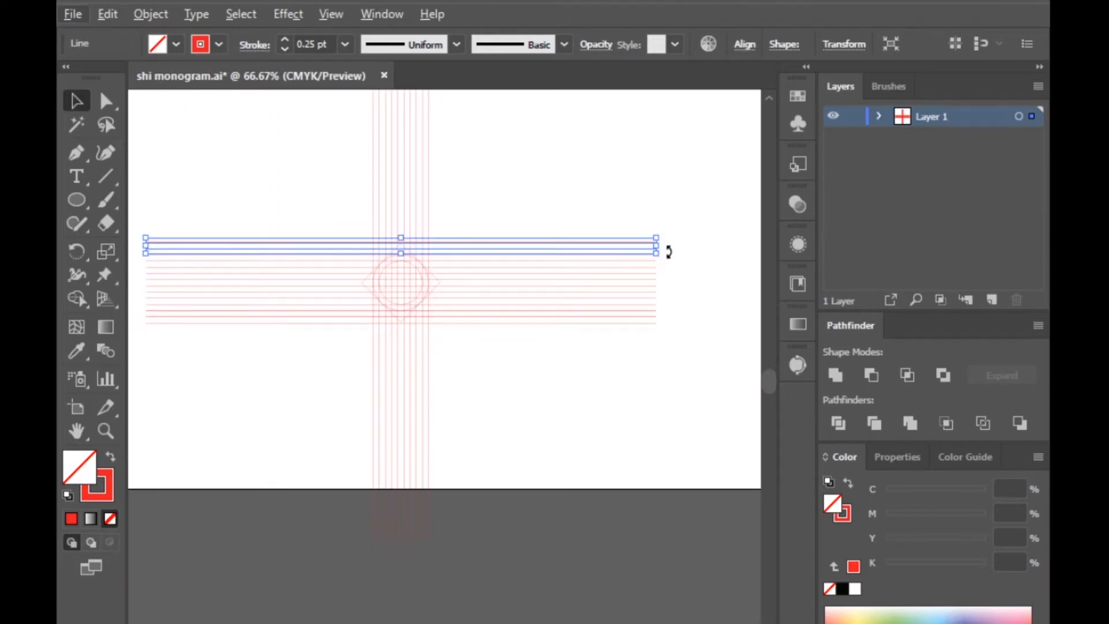
{"action": "left_click_drag", "start_coordinate": [669, 248], "coordinate": [670, 274]}
{"action": "left_click_drag", "start_coordinate": [658, 349], "coordinate": [650, 371]}
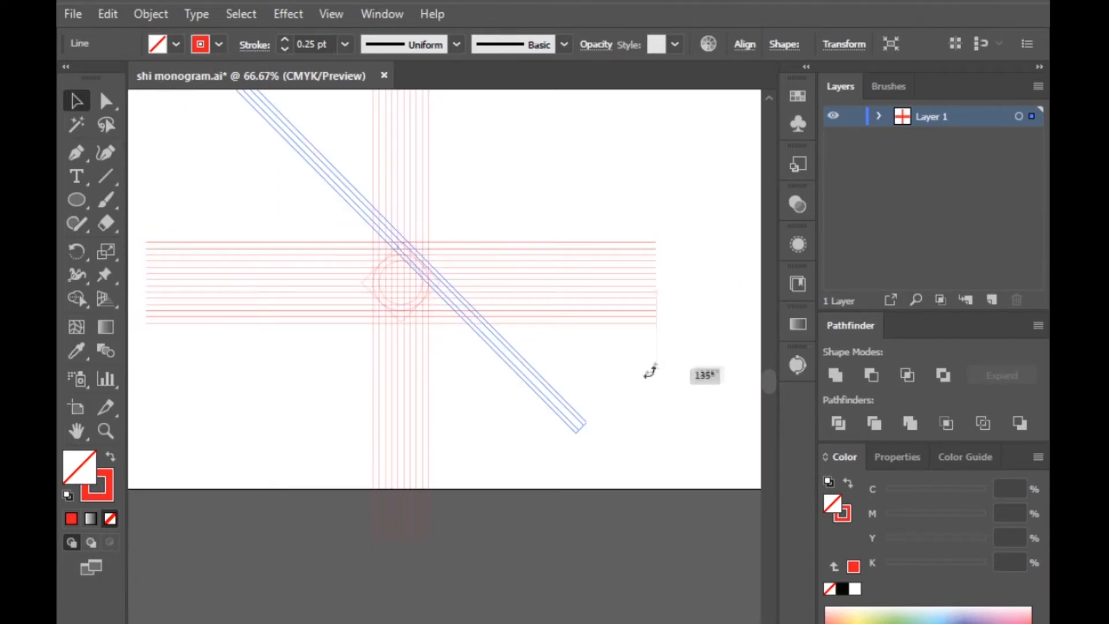
{"action": "key", "text": "ctrl+plus"}
{"action": "key", "text": "ctrl+plus"}
{"action": "key", "text": "ctrl+plus"}
{"action": "key", "text": "ctrl+plus"}
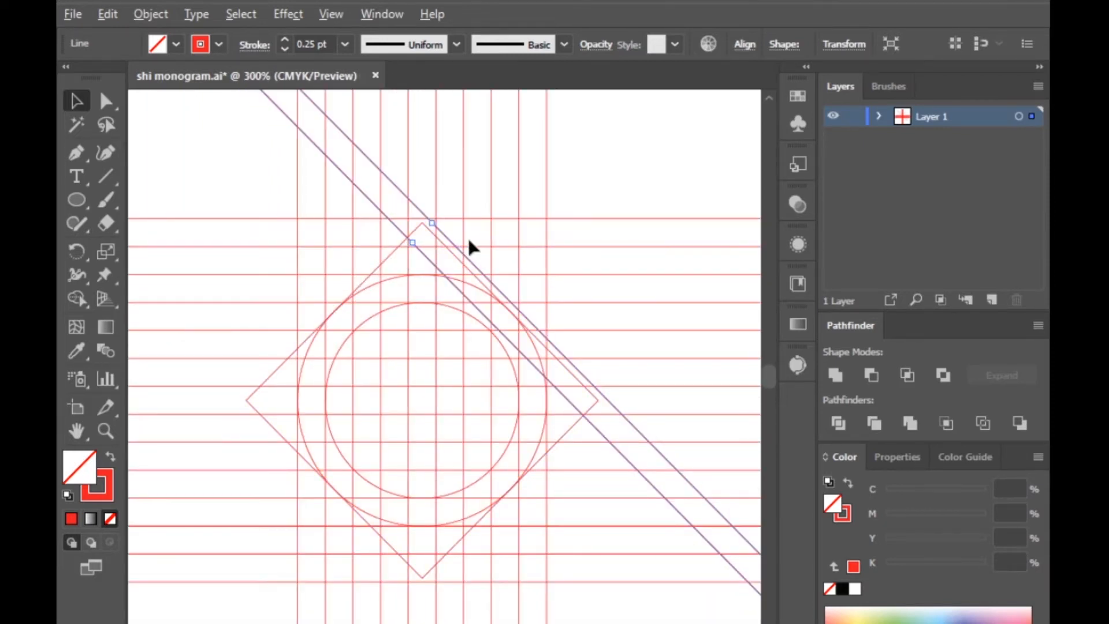
Move the two diagonal lines so the lower one lies on the diamond's upper-right edge, and switch to outline view
{"action": "scroll", "coordinate": [467, 236], "scroll_direction": "up", "scroll_amount": 4}
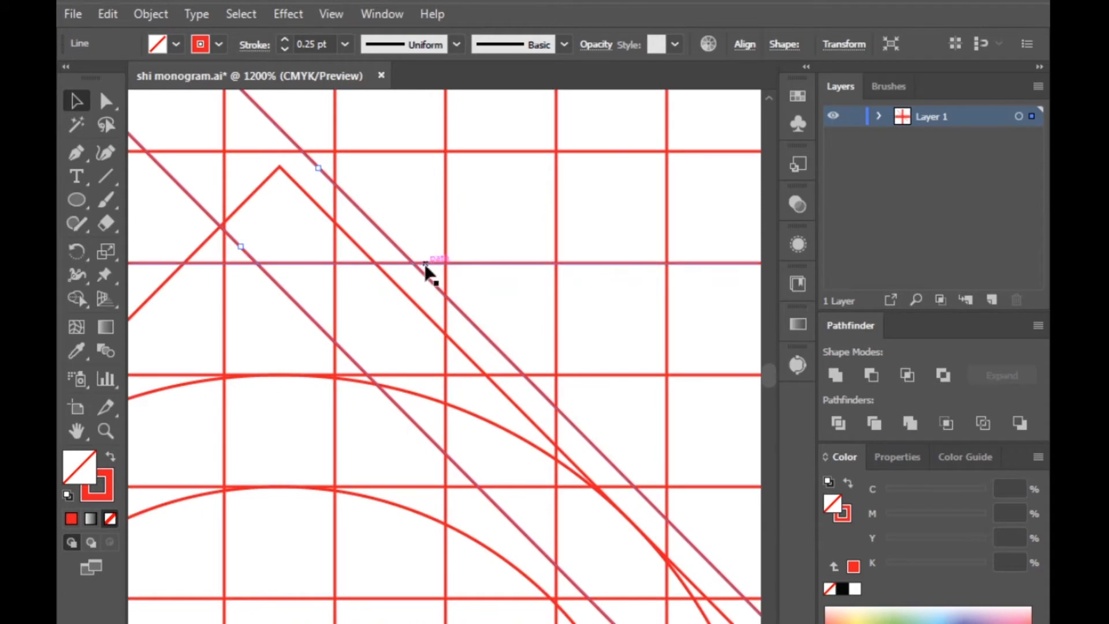
{"action": "left_click_drag", "start_coordinate": [425, 267], "coordinate": [488, 216]}
{"action": "scroll", "coordinate": [346, 352], "scroll_direction": "down", "scroll_amount": 8}
{"action": "key", "text": "ctrl+y"}
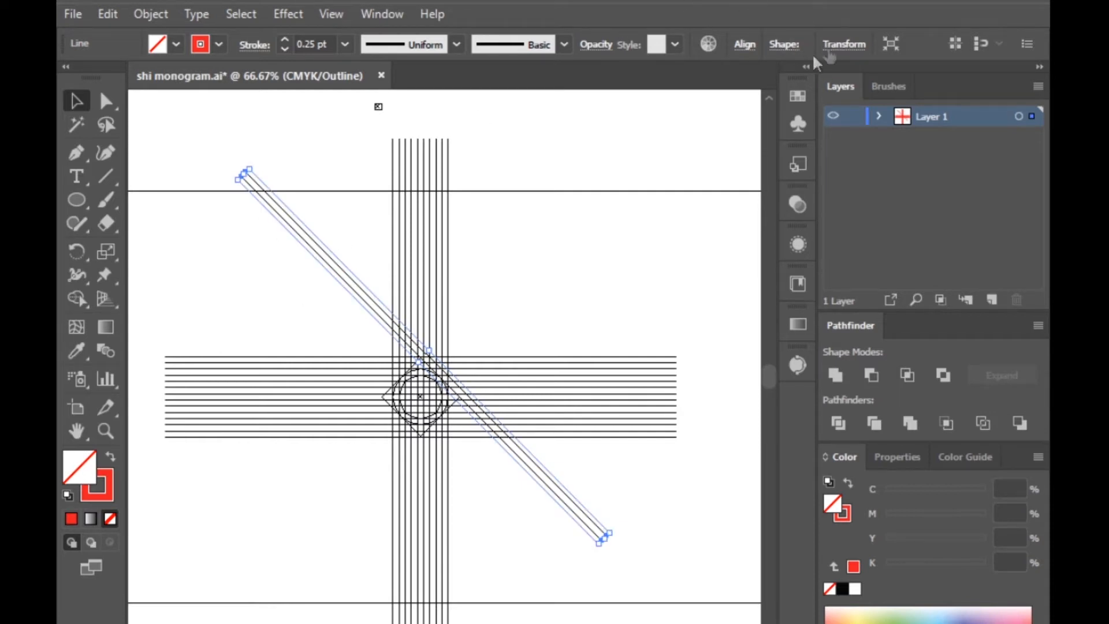
Create a horizontally flipped copy of the two diagonal lines across the diamond's apex and deselect it
{"action": "left_click", "coordinate": [846, 46]}
{"action": "left_click", "coordinate": [857, 58]}
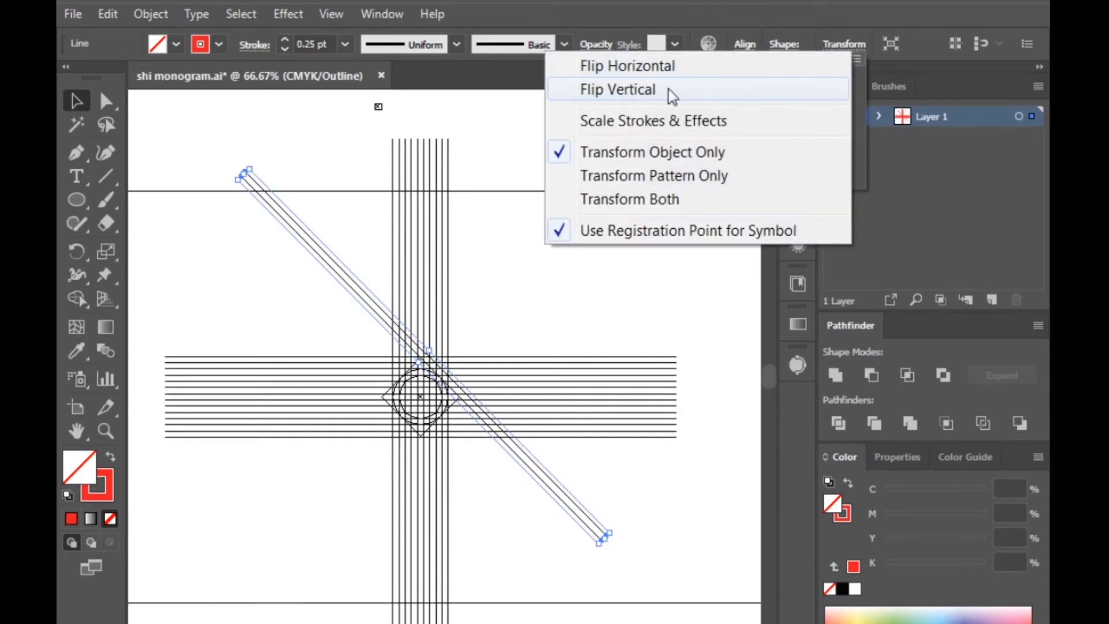
{"action": "left_click", "coordinate": [664, 67]}
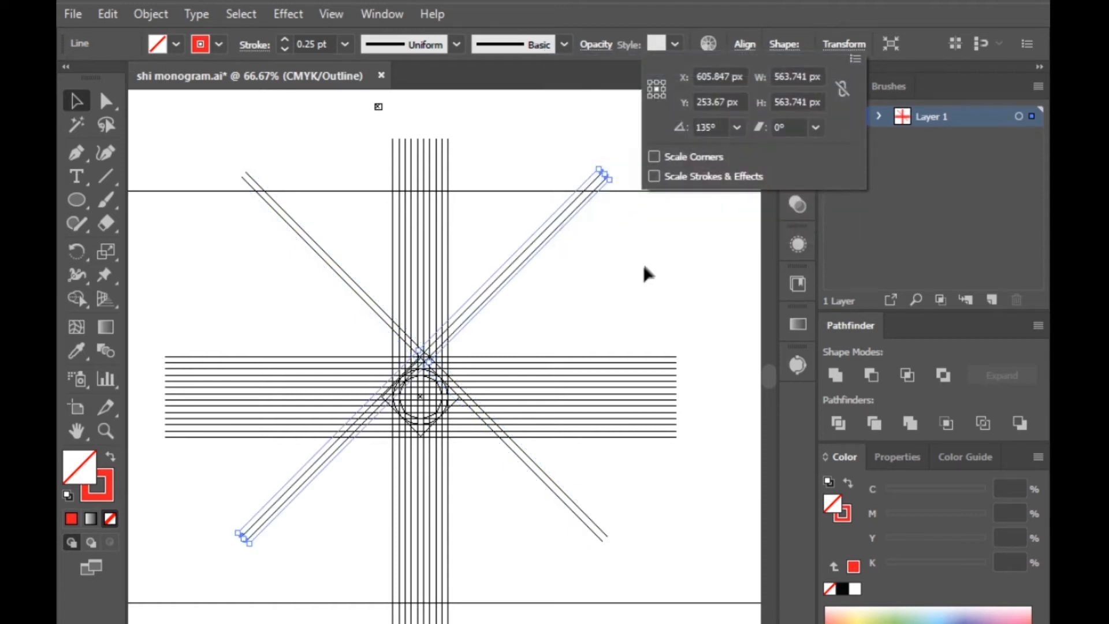
{"action": "left_click", "coordinate": [649, 255]}
Copy the crossing diagonal line pairs to the diamond's two lower edges and return to preview view
{"action": "key", "text": "ctrl+minus"}
{"action": "scroll", "coordinate": [419, 241], "scroll_direction": "up", "scroll_amount": 1}
{"action": "left_click_drag", "start_coordinate": [371, 265], "coordinate": [349, 328]}
{"action": "key", "text": "ctrl+plus"}
{"action": "key", "text": "ctrl+plus"}
{"action": "key", "text": "ctrl+plus"}
Select the whole construction grid for the Shape Builder tool with no stroke and a purple fill of about C 69%, M 74%
{"action": "left_click_drag", "start_coordinate": [282, 449], "coordinate": [396, 603]}
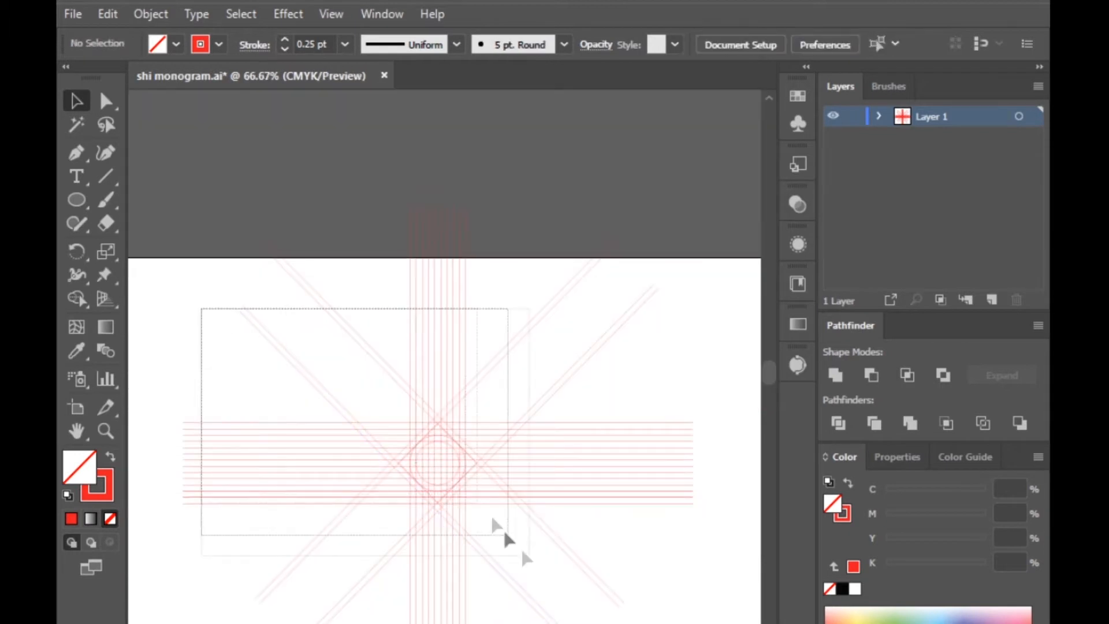
{"action": "left_click_drag", "start_coordinate": [507, 539], "coordinate": [526, 607]}
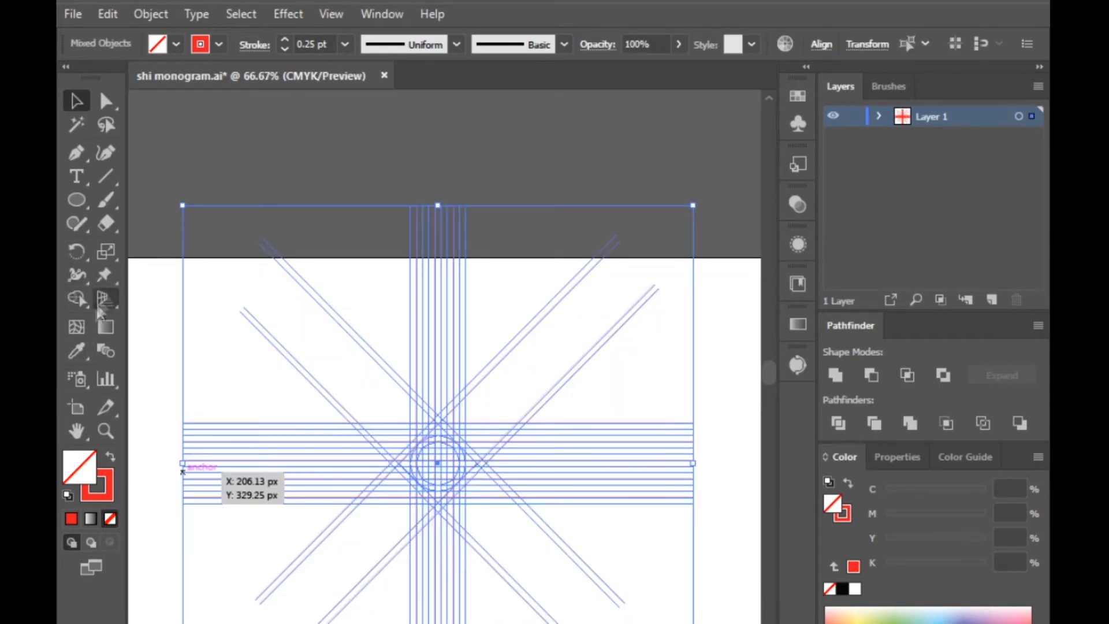
{"action": "left_click", "coordinate": [77, 298]}
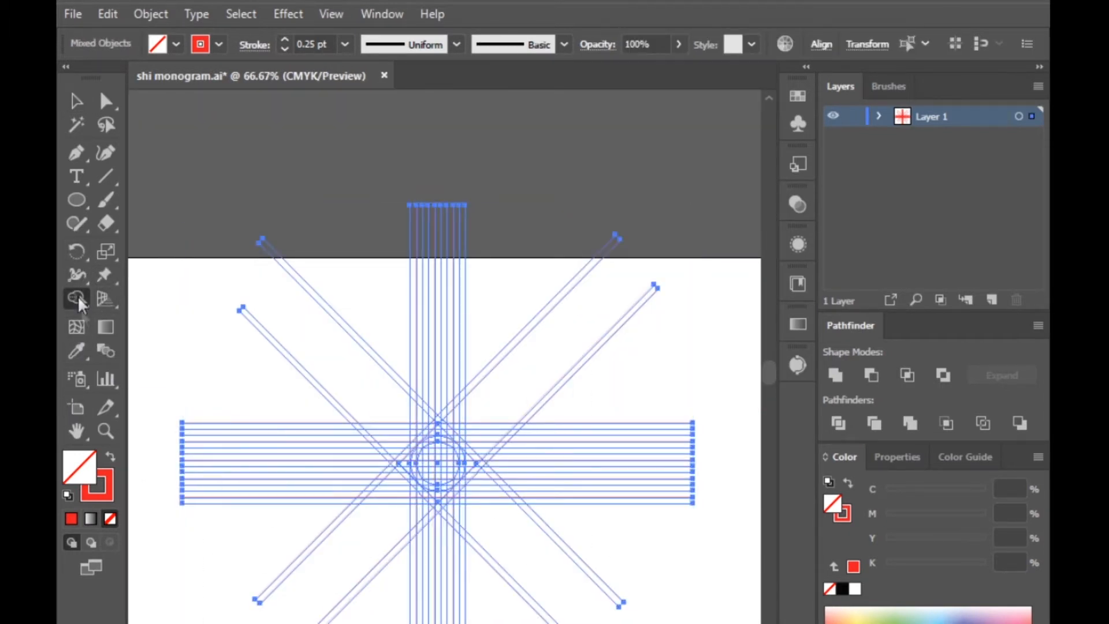
{"action": "left_click", "coordinate": [110, 456]}
{"action": "double_click", "coordinate": [83, 460]}
{"action": "left_click", "coordinate": [870, 276]}
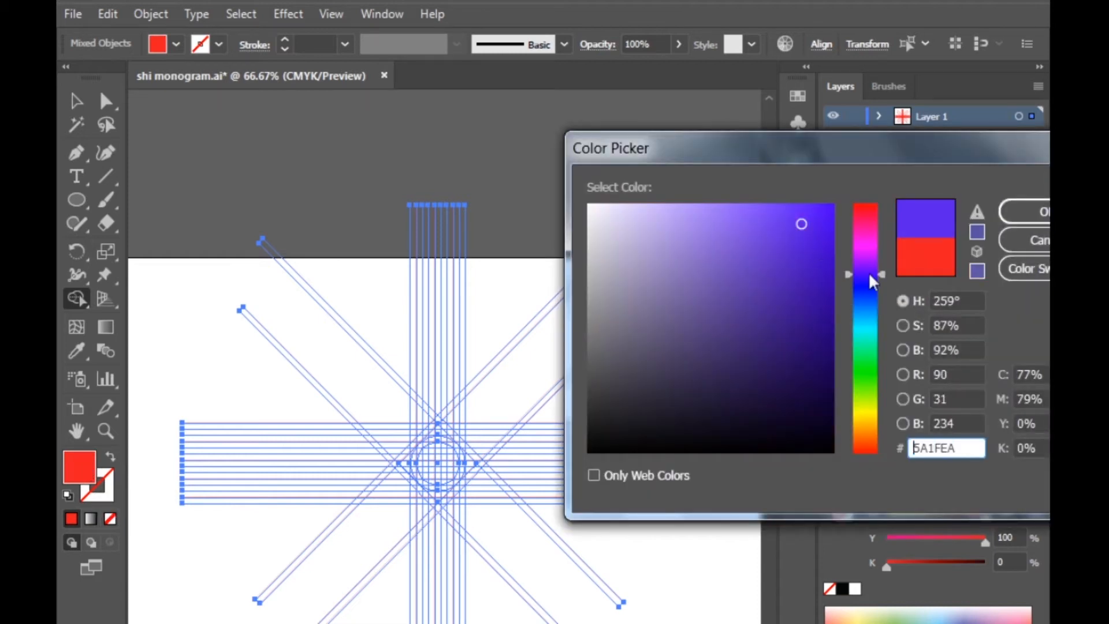
{"action": "left_click", "coordinate": [770, 210]}
{"action": "left_click", "coordinate": [1026, 211]}
Merge the cells of the ring's third column above the centre row into a vertical stem ending at the outer diagonal
{"action": "scroll", "coordinate": [456, 491], "scroll_direction": "up", "scroll_amount": 6}
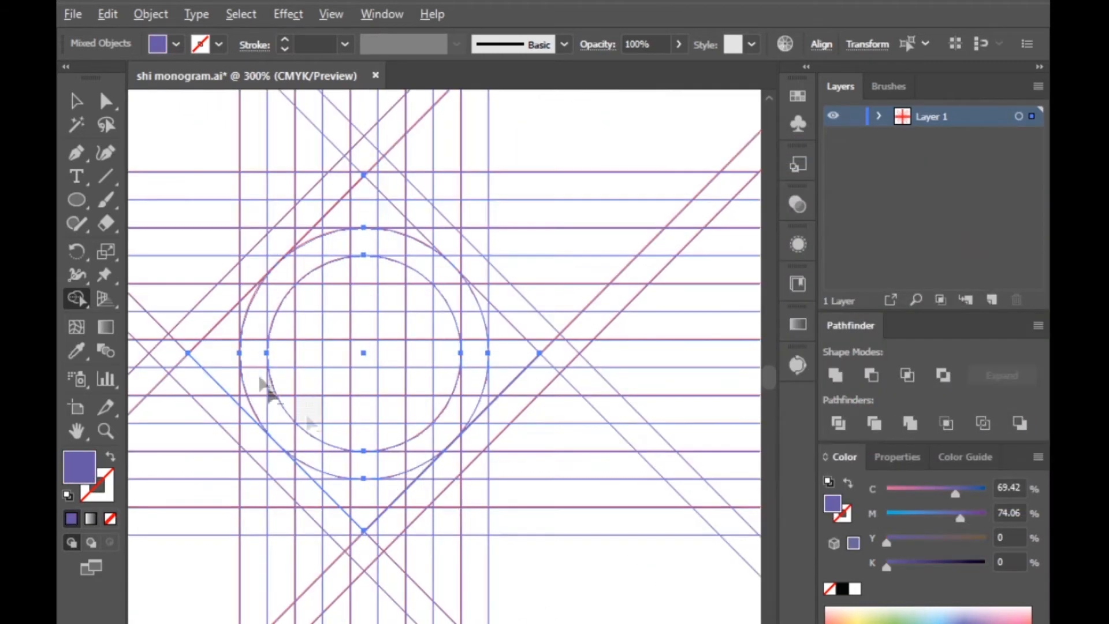
{"action": "scroll", "coordinate": [289, 329], "scroll_direction": "up", "scroll_amount": 2}
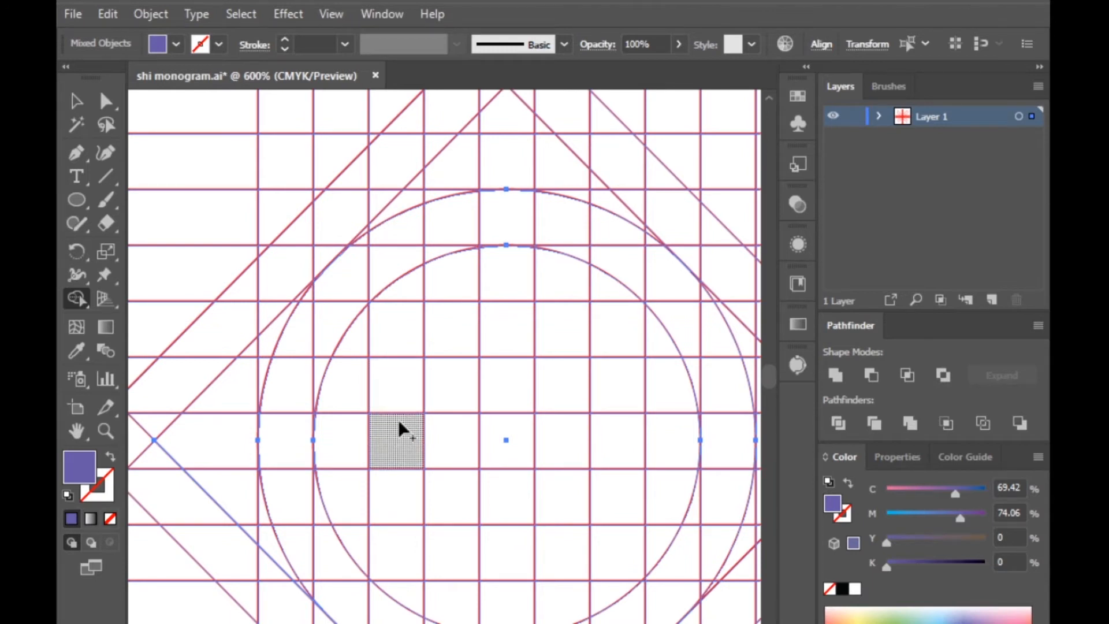
{"action": "mouse_move", "coordinate": [397, 384]}
{"action": "left_mouse_down"}
{"action": "mouse_move", "coordinate": [409, 129]}
{"action": "mouse_move", "coordinate": [410, 139]}
{"action": "left_mouse_up"}
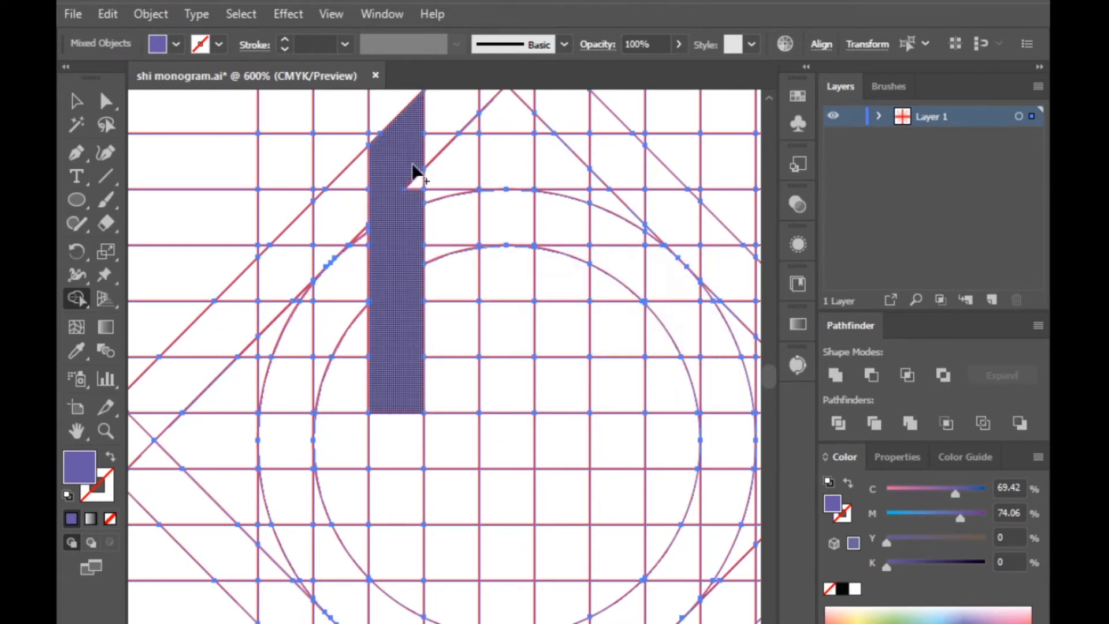
{"action": "scroll", "coordinate": [417, 249], "scroll_direction": "down", "scroll_amount": 4}
Merge the same column's cells below the centre row into a matching lower stem, absorbing leftover slivers along both stems
{"action": "mouse_move", "coordinate": [401, 391]}
{"action": "left_mouse_down"}
{"action": "mouse_move", "coordinate": [394, 617]}
{"action": "mouse_move", "coordinate": [402, 595]}
{"action": "left_mouse_up"}
{"action": "scroll", "coordinate": [383, 514], "scroll_direction": "up", "scroll_amount": 5}
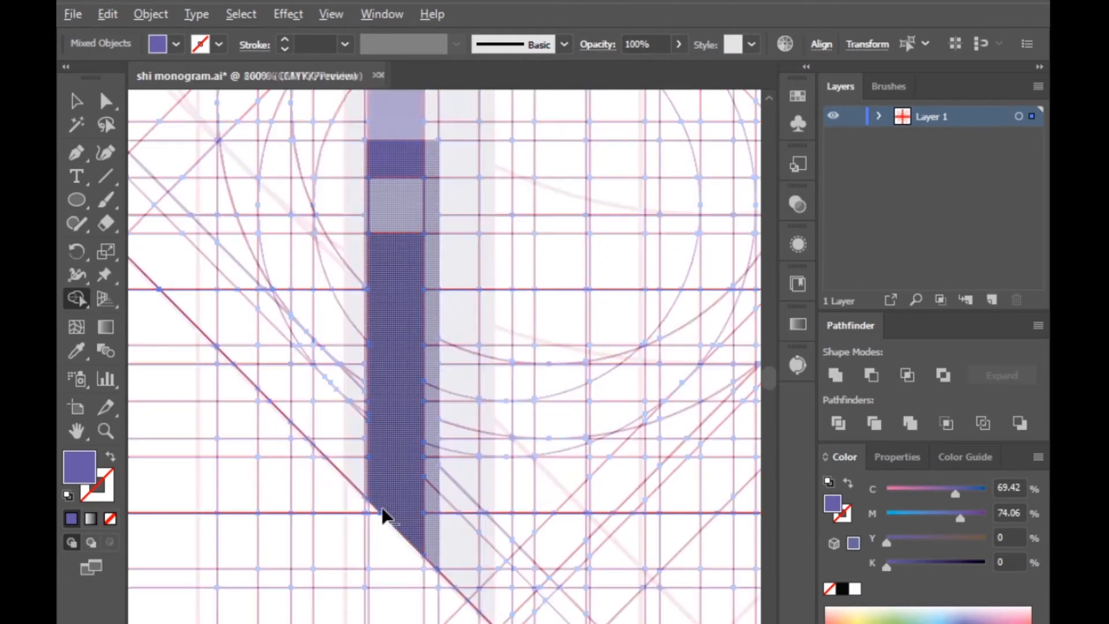
{"action": "scroll", "coordinate": [382, 510], "scroll_direction": "up", "scroll_amount": 5}
{"action": "scroll", "coordinate": [384, 525], "scroll_direction": "down", "scroll_amount": 6}
{"action": "scroll", "coordinate": [382, 405], "scroll_direction": "up", "scroll_amount": 4}
{"action": "scroll", "coordinate": [385, 403], "scroll_direction": "up", "scroll_amount": 12}
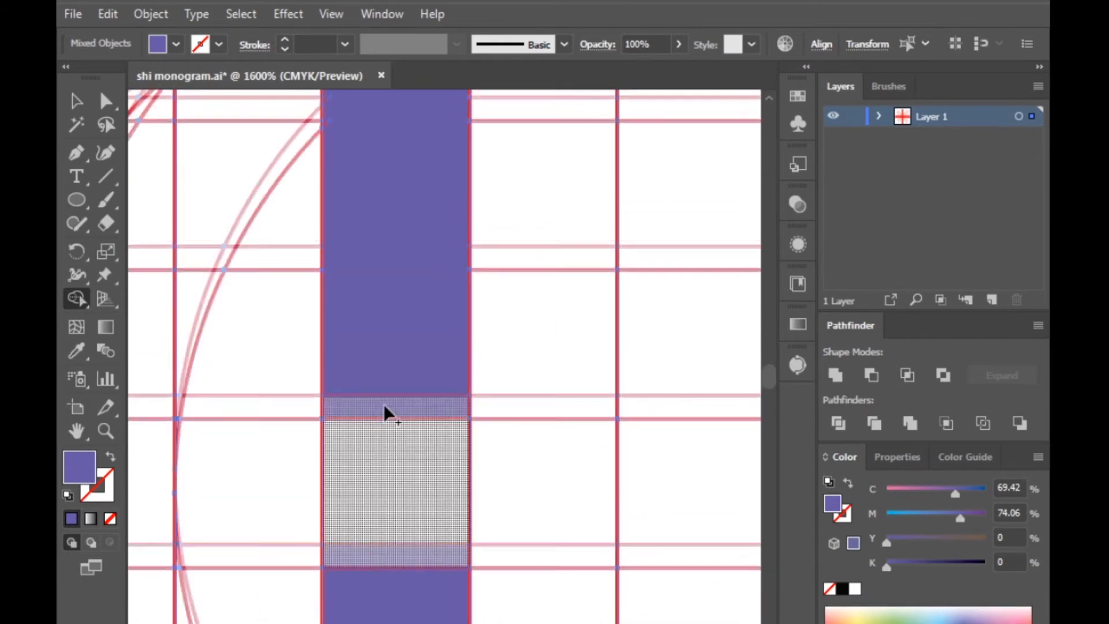
{"action": "scroll", "coordinate": [387, 408], "scroll_direction": "up", "scroll_amount": 3}
{"action": "scroll", "coordinate": [426, 384], "scroll_direction": "down", "scroll_amount": 5}
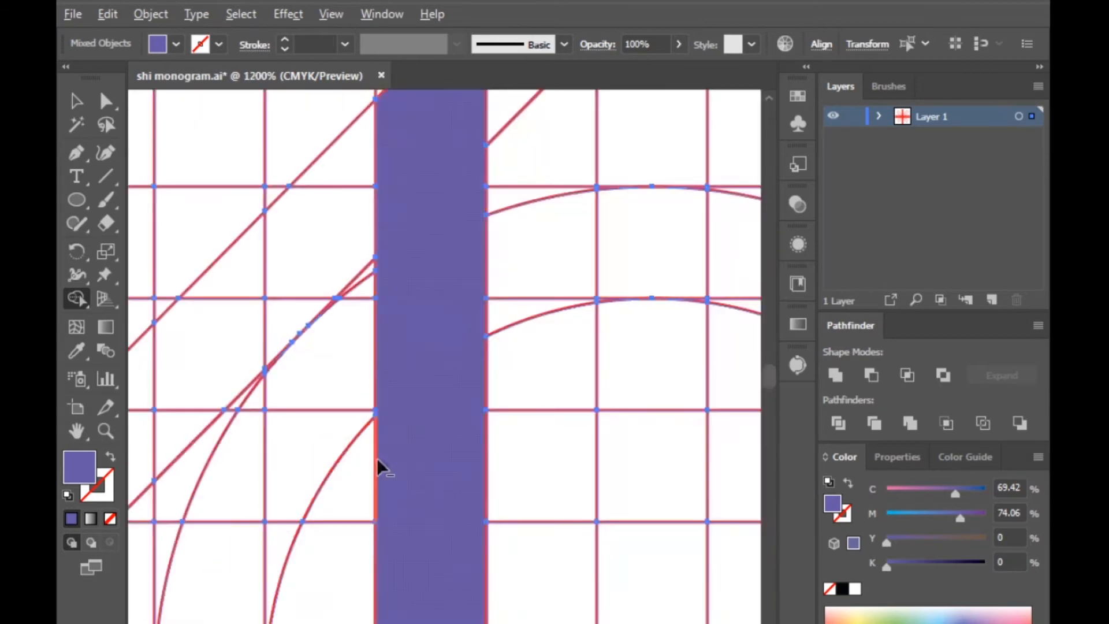
{"action": "scroll", "coordinate": [483, 279], "scroll_direction": "up", "scroll_amount": 2}
{"action": "scroll", "coordinate": [445, 292], "scroll_direction": "down", "scroll_amount": 4}
{"action": "scroll", "coordinate": [447, 283], "scroll_direction": "up", "scroll_amount": 3}
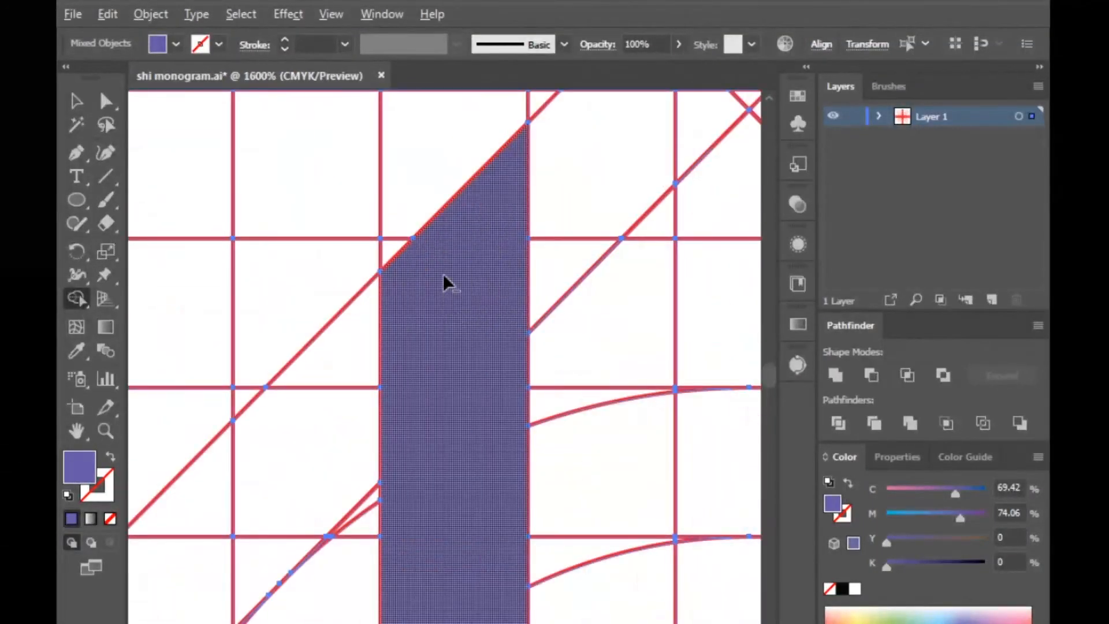
{"action": "scroll", "coordinate": [399, 315], "scroll_direction": "down", "scroll_amount": 4}
{"action": "scroll", "coordinate": [409, 321], "scroll_direction": "up", "scroll_amount": 2}
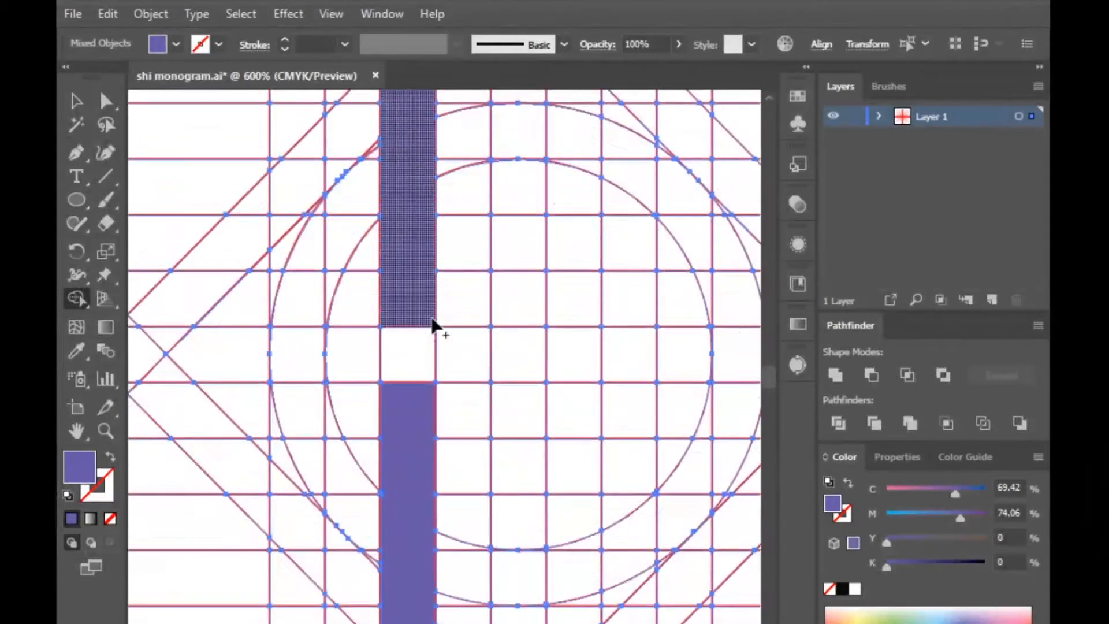
Merge the ring's upper-left arc with the centre-row crossbar through the stem, including the small slivers beside the stem
{"action": "mouse_move", "coordinate": [367, 240]}
{"action": "left_mouse_down"}
{"action": "mouse_move", "coordinate": [322, 306]}
{"action": "mouse_move", "coordinate": [310, 404]}
{"action": "mouse_move", "coordinate": [422, 414]}
{"action": "left_mouse_up"}
{"action": "scroll", "coordinate": [334, 346], "scroll_direction": "up", "scroll_amount": 4}
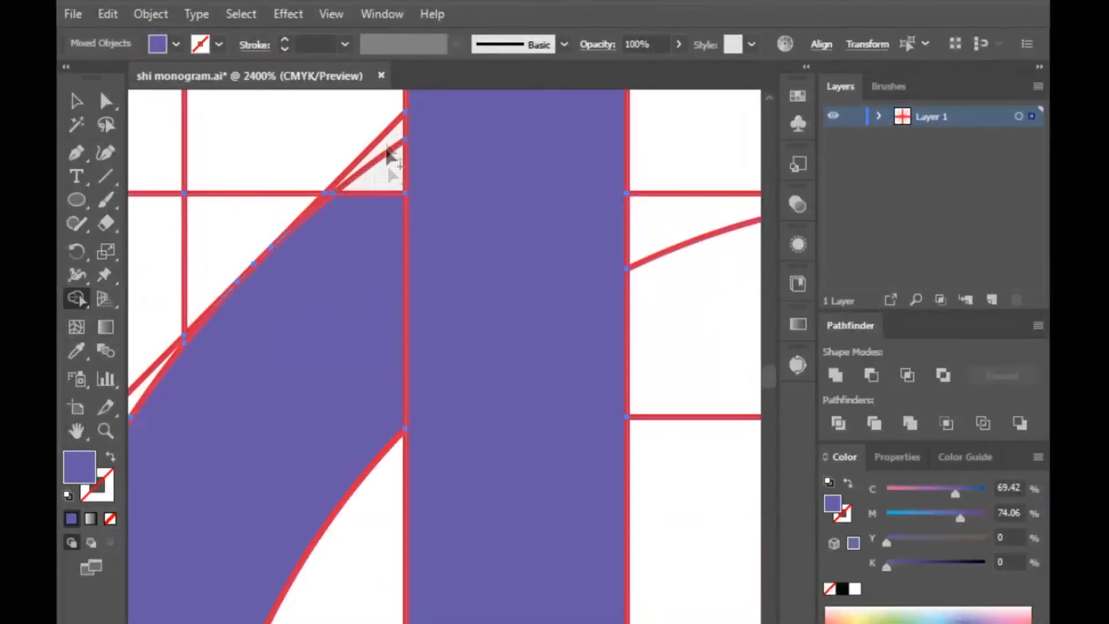
{"action": "left_click", "coordinate": [387, 172]}
{"action": "scroll", "coordinate": [295, 245], "scroll_direction": "down", "scroll_amount": 3}
{"action": "scroll", "coordinate": [321, 214], "scroll_direction": "up", "scroll_amount": 3}
{"action": "left_click_drag", "start_coordinate": [328, 186], "coordinate": [272, 243]}
{"action": "scroll", "coordinate": [272, 241], "scroll_direction": "down", "scroll_amount": 2}
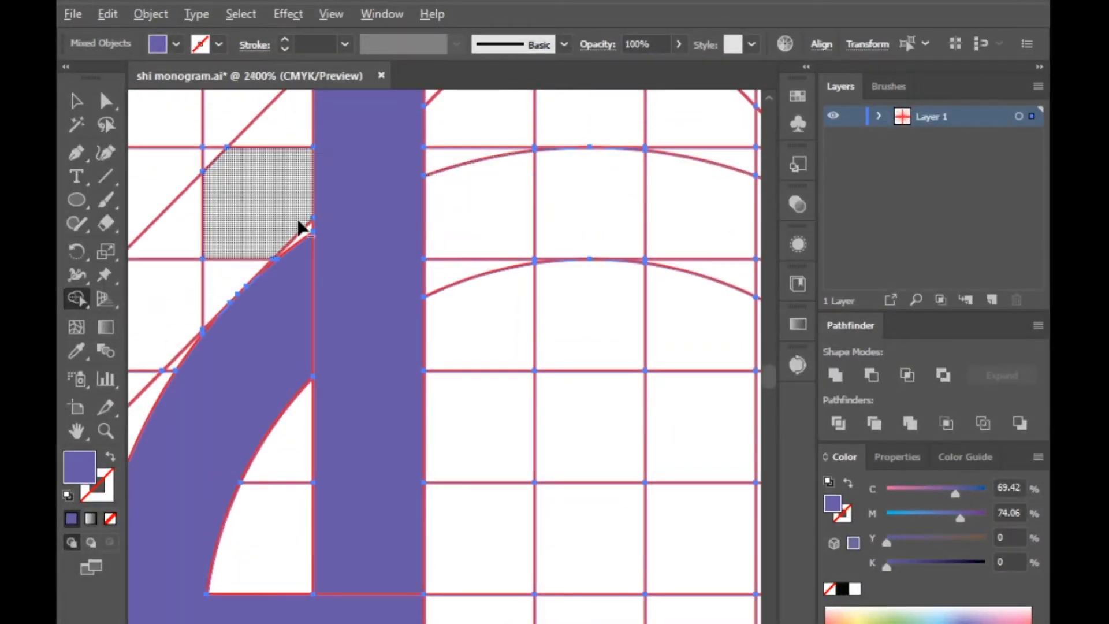
{"action": "scroll", "coordinate": [297, 219], "scroll_direction": "up", "scroll_amount": 3}
{"action": "scroll", "coordinate": [297, 219], "scroll_direction": "down", "scroll_amount": 4}
{"action": "scroll", "coordinate": [554, 248], "scroll_direction": "up", "scroll_amount": 1}
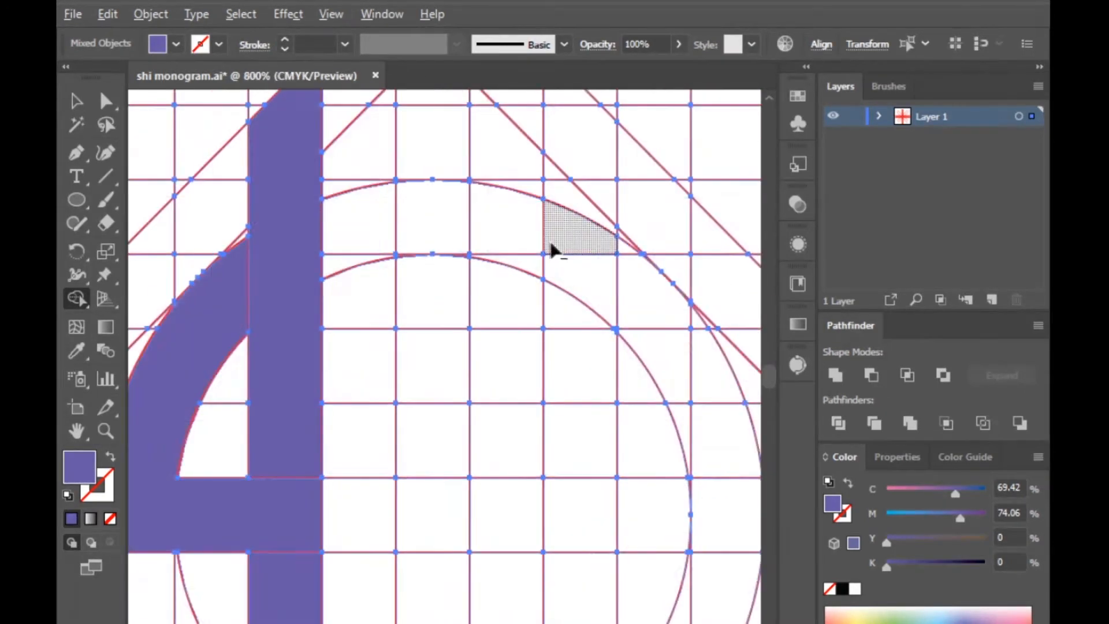
{"action": "scroll", "coordinate": [445, 309], "scroll_direction": "down", "scroll_amount": 1}
{"action": "scroll", "coordinate": [292, 347], "scroll_direction": "up", "scroll_amount": 1}
Set the fill to light purple, about C 21%, M 27%, and apply it to the arc and crossbar shape
{"action": "double_click", "coordinate": [79, 466]}
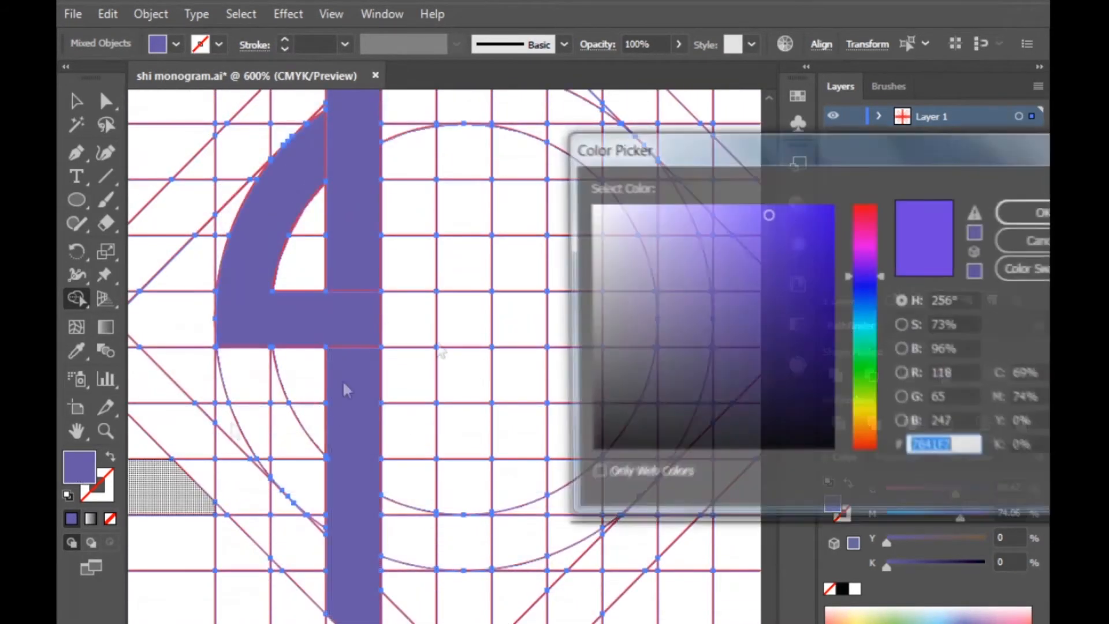
{"action": "left_click", "coordinate": [648, 218]}
{"action": "key", "text": "Return"}
{"action": "left_click", "coordinate": [262, 226]}
{"action": "scroll", "coordinate": [375, 477], "scroll_direction": "up", "scroll_amount": 1}
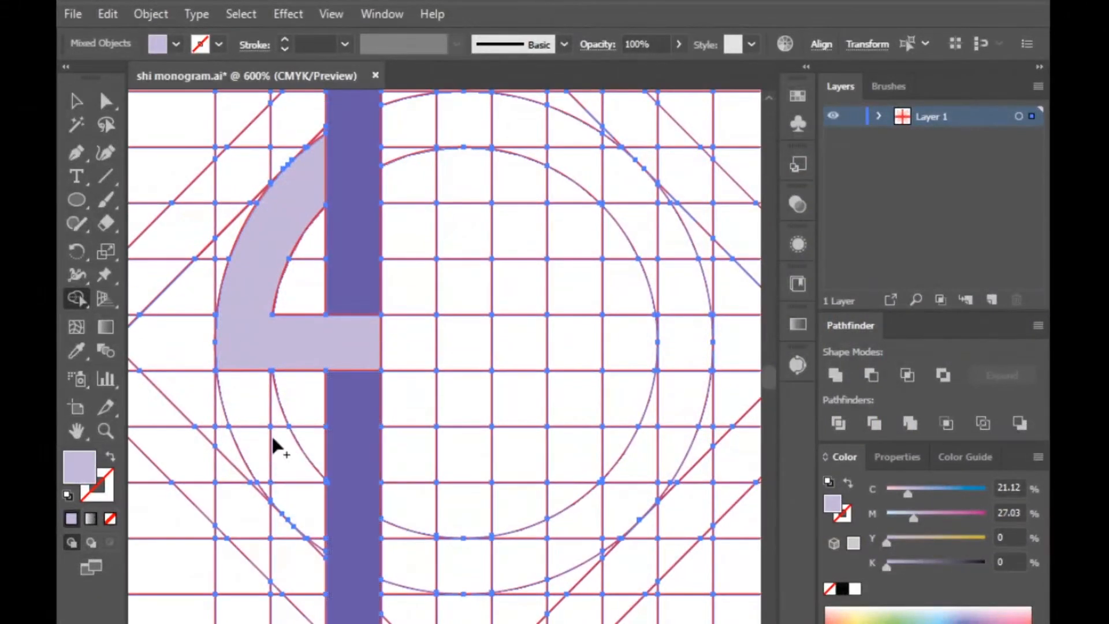
Merge the lower-left ring cells starting one row below the crossbar, and the lower ring cells three columns past the stem
{"action": "mouse_move", "coordinate": [286, 435]}
{"action": "left_mouse_down"}
{"action": "mouse_move", "coordinate": [310, 510]}
{"action": "mouse_move", "coordinate": [267, 488]}
{"action": "left_mouse_up"}
{"action": "mouse_move", "coordinate": [409, 564]}
{"action": "left_mouse_down"}
{"action": "mouse_move", "coordinate": [521, 568]}
{"action": "mouse_move", "coordinate": [497, 572]}
{"action": "left_mouse_up"}
{"action": "scroll", "coordinate": [472, 570], "scroll_direction": "up", "scroll_amount": 1}
{"action": "scroll", "coordinate": [472, 564], "scroll_direction": "down", "scroll_amount": 3}
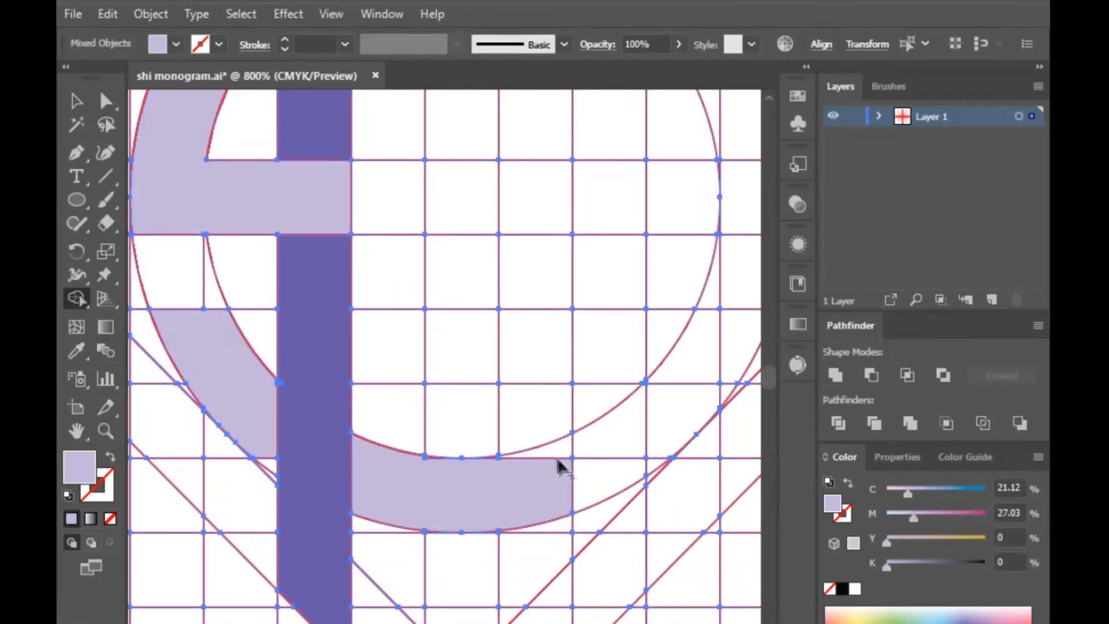
Merge the upper ring cells between the stem and the third grid column to its right into one light purple segment
{"action": "scroll", "coordinate": [470, 511], "scroll_direction": "up", "scroll_amount": 10}
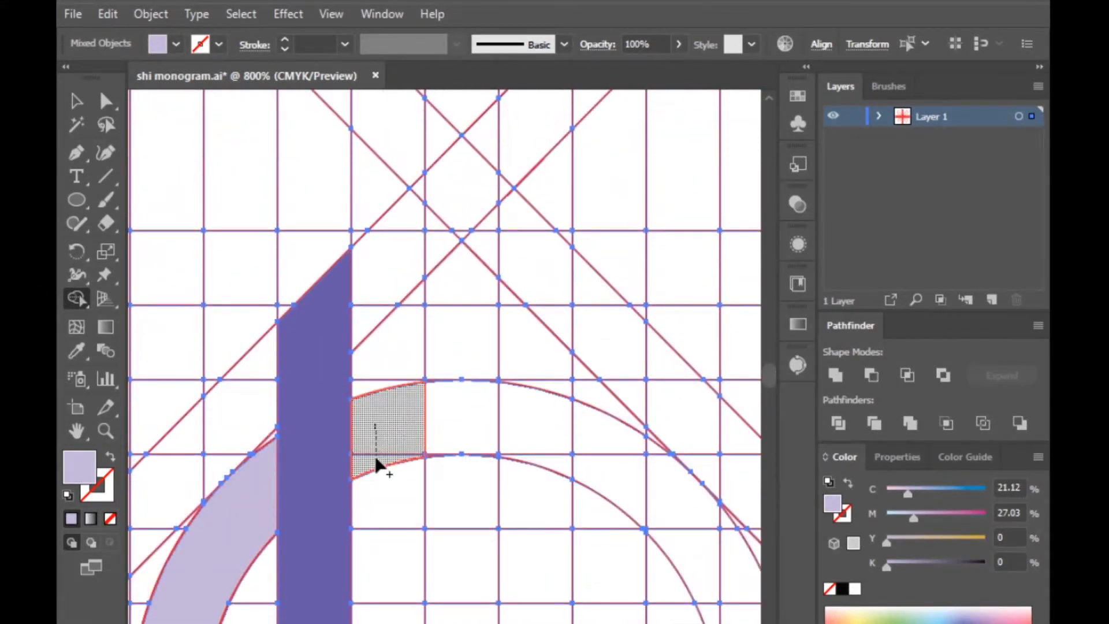
{"action": "left_click_drag", "start_coordinate": [423, 428], "coordinate": [557, 458]}
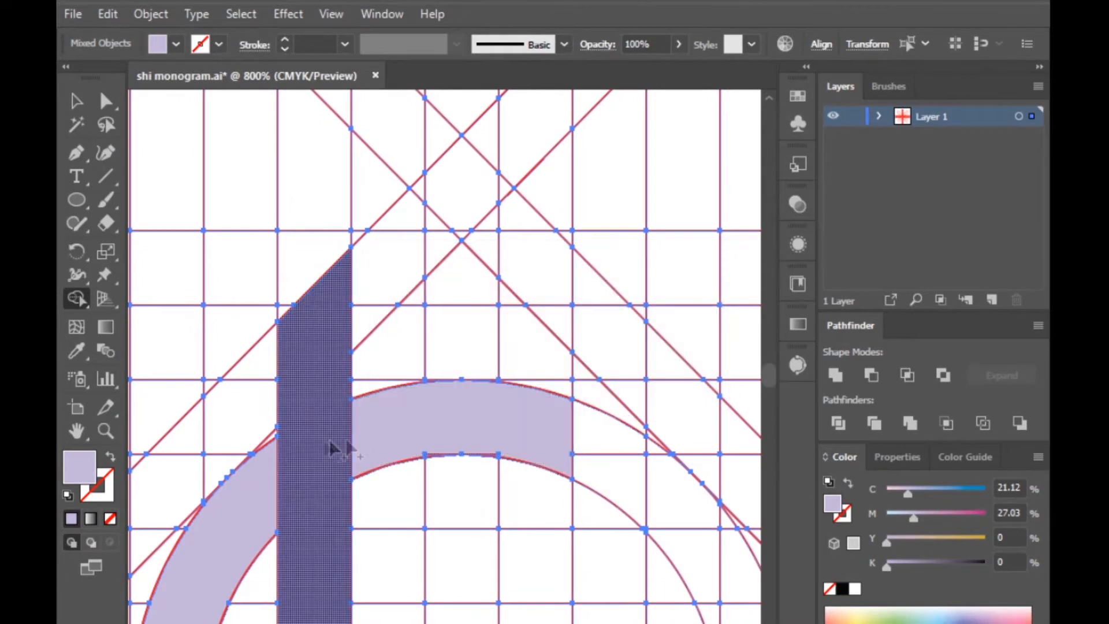
{"action": "scroll", "coordinate": [285, 428], "scroll_direction": "down", "scroll_amount": 2}
{"action": "scroll", "coordinate": [473, 474], "scroll_direction": "up", "scroll_amount": 1}
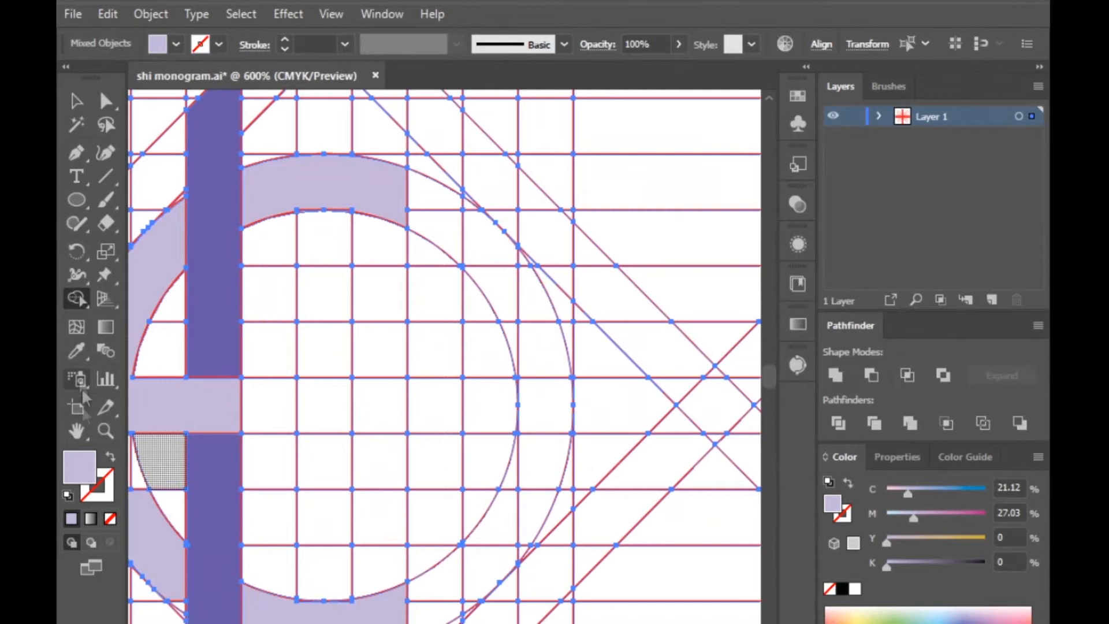
Set the fill to blue-violet, about C 80%, M 79%, and merge the small diamond where the diagonals cross above the ring
{"action": "double_click", "coordinate": [78, 459]}
{"action": "left_click", "coordinate": [789, 228]}
{"action": "key", "text": "Return"}
{"action": "scroll", "coordinate": [250, 247], "scroll_direction": "up", "scroll_amount": 3}
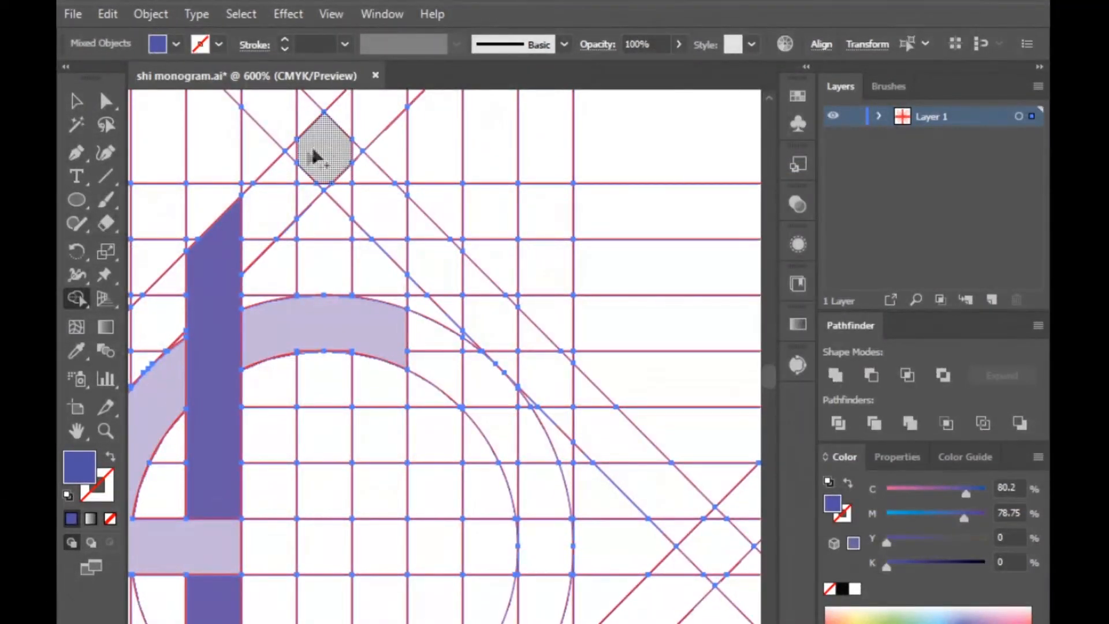
{"action": "left_click", "coordinate": [355, 156]}
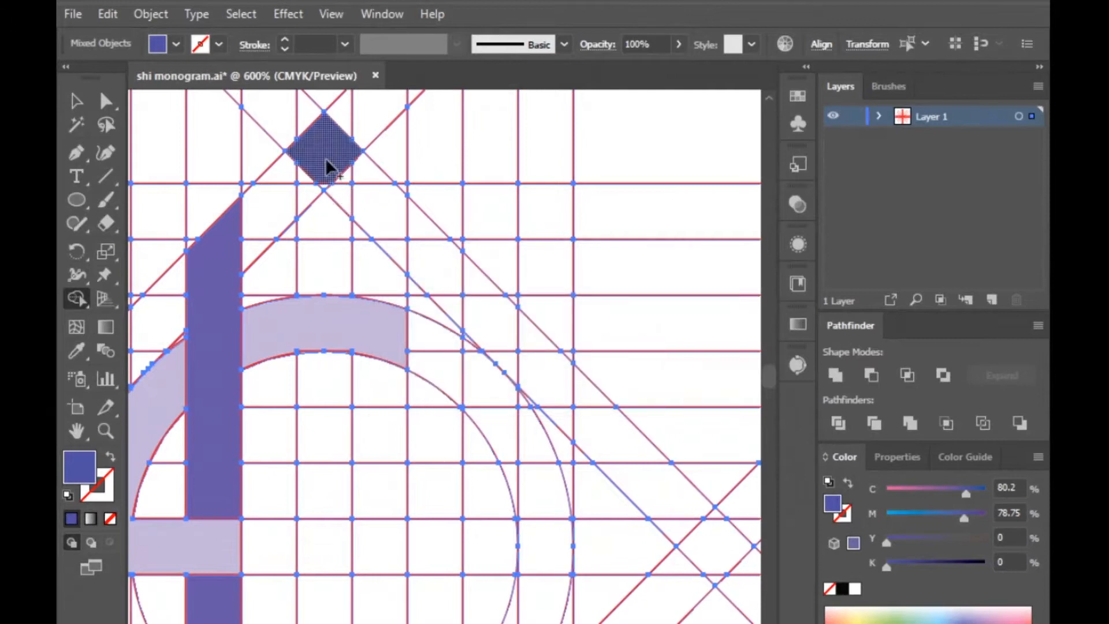
Merge the centre column's cells from the upper small diamond down to the ring, including the thin slivers along the arc
{"action": "scroll", "coordinate": [338, 203], "scroll_direction": "down", "scroll_amount": 2}
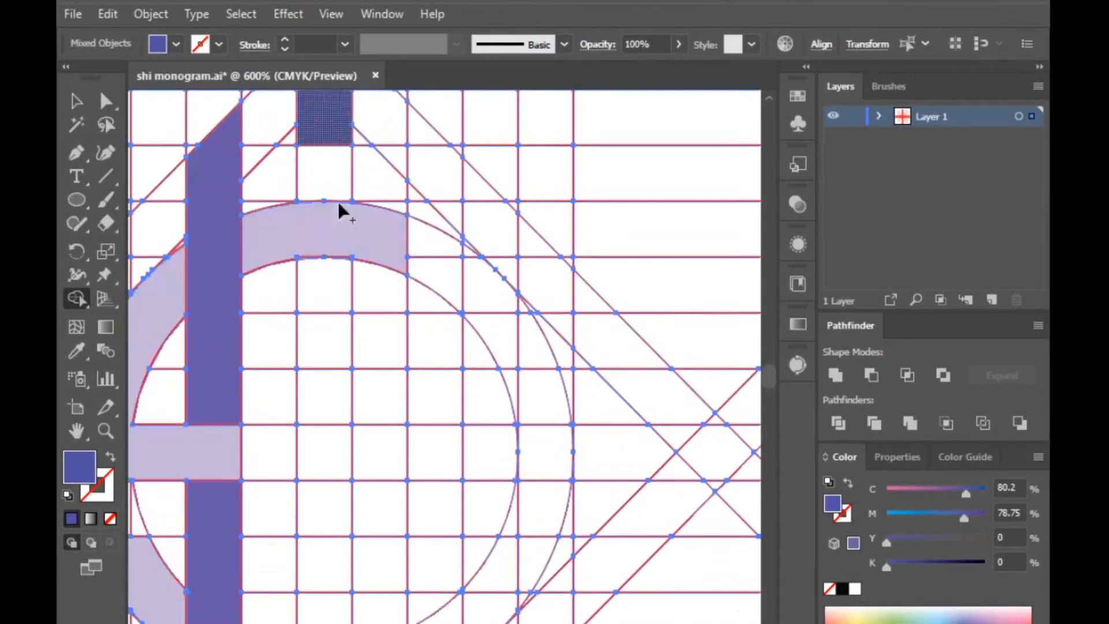
{"action": "left_click_drag", "start_coordinate": [323, 132], "coordinate": [323, 175]}
{"action": "scroll", "coordinate": [315, 182], "scroll_direction": "up", "scroll_amount": 6}
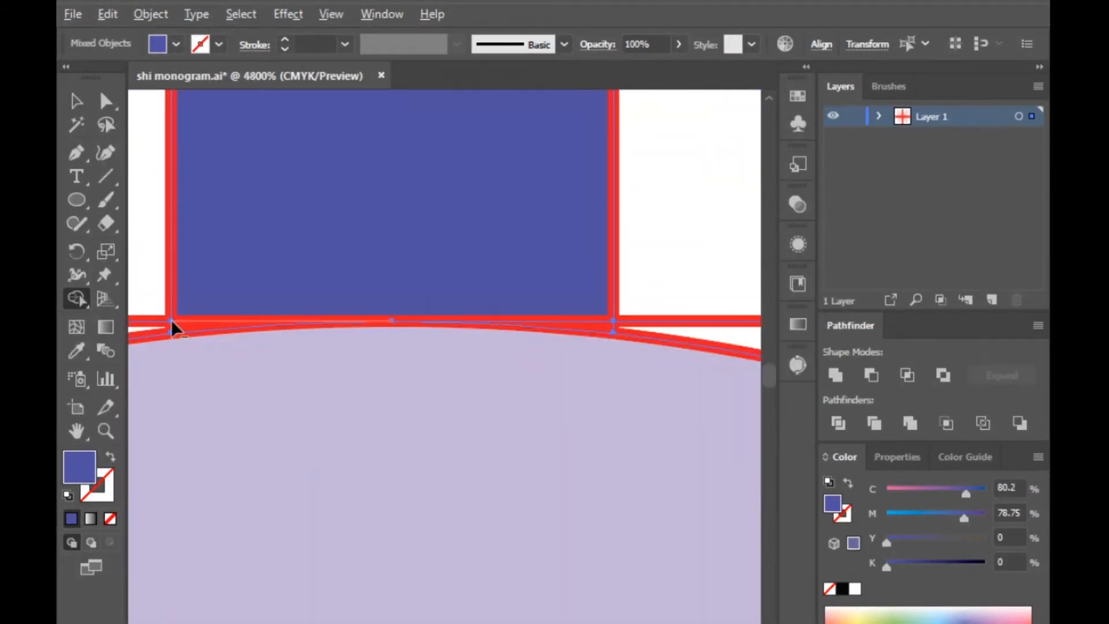
{"action": "scroll", "coordinate": [171, 320], "scroll_direction": "up", "scroll_amount": 1}
{"action": "scroll", "coordinate": [478, 301], "scroll_direction": "down", "scroll_amount": 1}
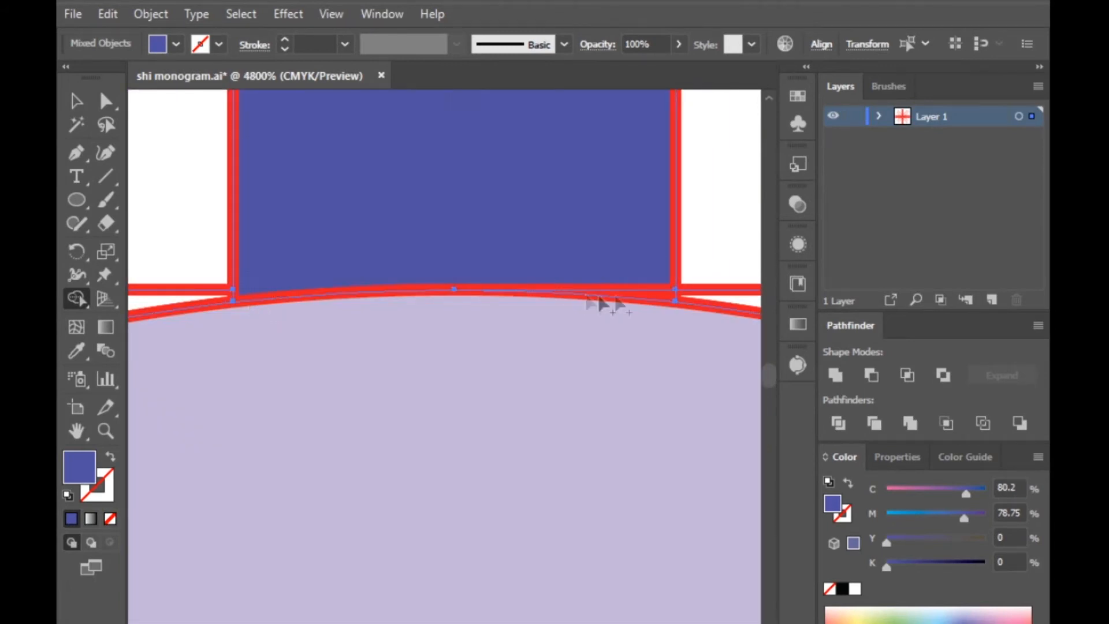
{"action": "scroll", "coordinate": [388, 354], "scroll_direction": "down", "scroll_amount": 6}
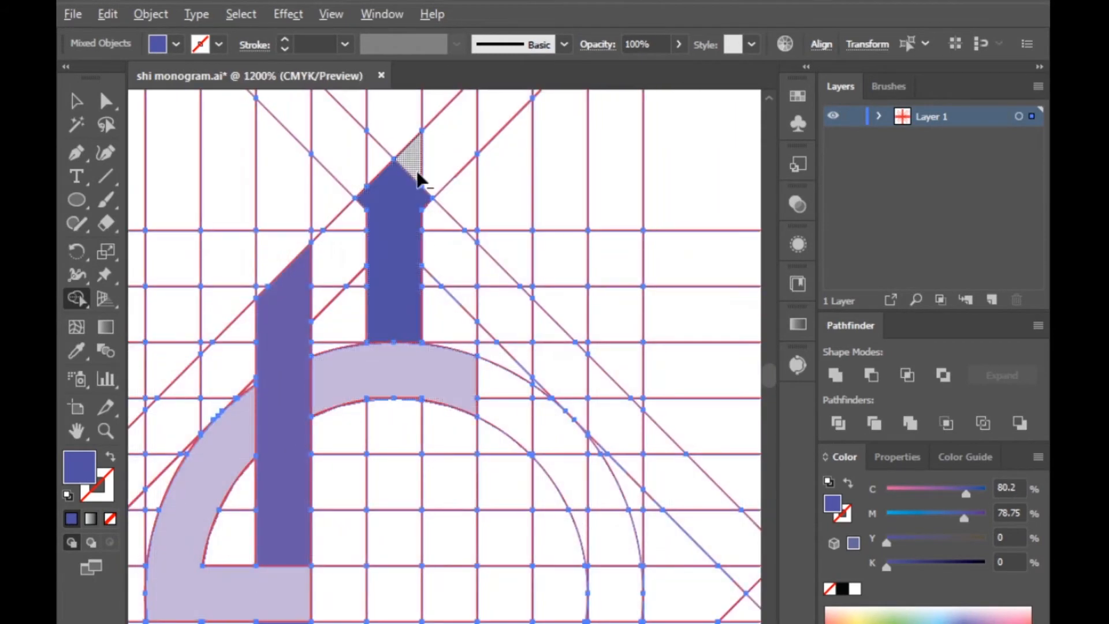
{"action": "scroll", "coordinate": [417, 171], "scroll_direction": "up", "scroll_amount": 4}
{"action": "scroll", "coordinate": [396, 359], "scroll_direction": "down", "scroll_amount": 4}
Merge the centre column's cells below the ring with the small diamond at the lower diagonal crossing, including its side corners
{"action": "scroll", "coordinate": [389, 470], "scroll_direction": "down", "scroll_amount": 3}
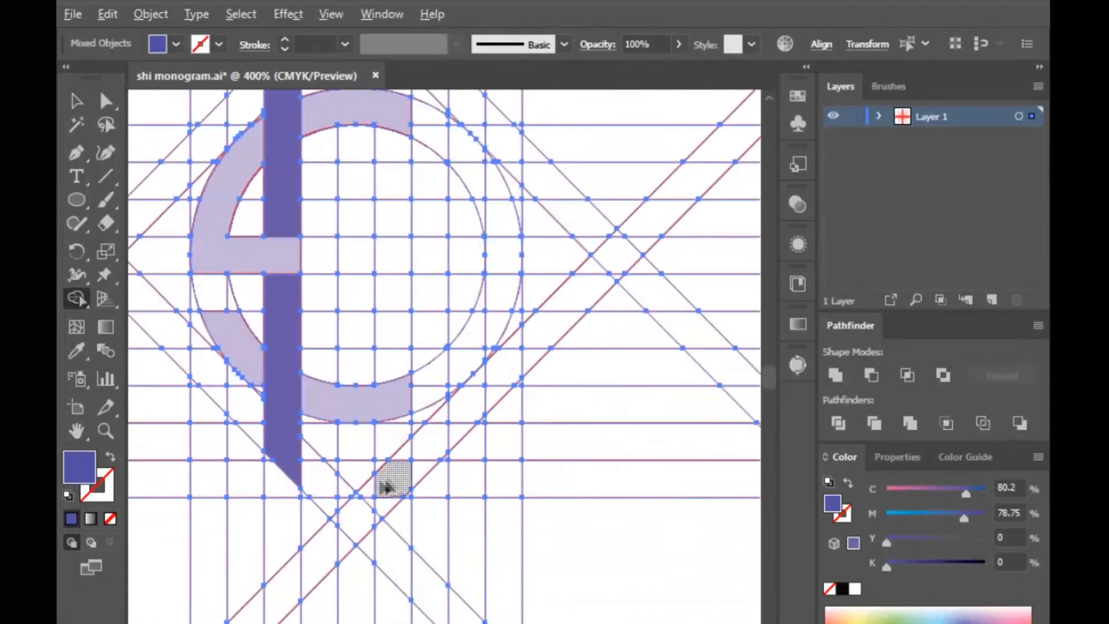
{"action": "scroll", "coordinate": [364, 465], "scroll_direction": "up", "scroll_amount": 3}
{"action": "mouse_move", "coordinate": [354, 319]}
{"action": "left_mouse_down"}
{"action": "mouse_move", "coordinate": [352, 527]}
{"action": "mouse_move", "coordinate": [354, 500]}
{"action": "left_mouse_up"}
{"action": "scroll", "coordinate": [354, 499], "scroll_direction": "down", "scroll_amount": 4}
{"action": "scroll", "coordinate": [354, 499], "scroll_direction": "down", "scroll_amount": 4}
{"action": "scroll", "coordinate": [348, 450], "scroll_direction": "down", "scroll_amount": 2}
{"action": "scroll", "coordinate": [342, 400], "scroll_direction": "up", "scroll_amount": 3}
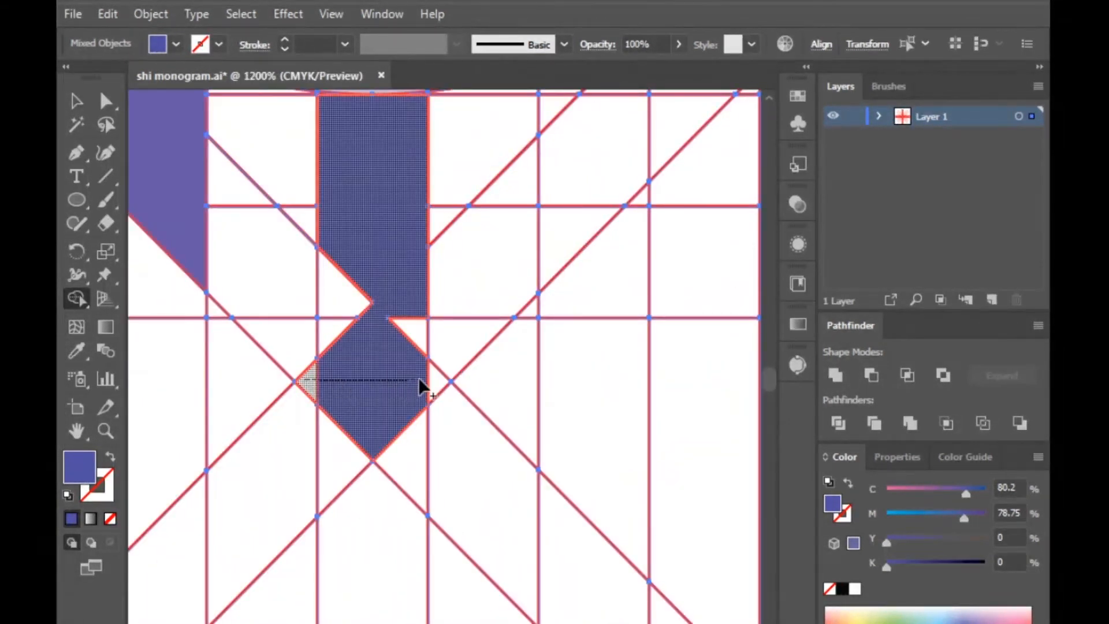
{"action": "scroll", "coordinate": [428, 386], "scroll_direction": "up", "scroll_amount": 1}
{"action": "left_click", "coordinate": [470, 403]}
Merge the notch cells on both sides above the lower diamond tip and the slivers beneath the ring into the lower stem
{"action": "scroll", "coordinate": [427, 416], "scroll_direction": "up", "scroll_amount": 2}
{"action": "left_click_drag", "start_coordinate": [384, 435], "coordinate": [406, 315]}
{"action": "left_click_drag", "start_coordinate": [294, 415], "coordinate": [274, 285]}
{"action": "scroll", "coordinate": [278, 321], "scroll_direction": "up", "scroll_amount": 5}
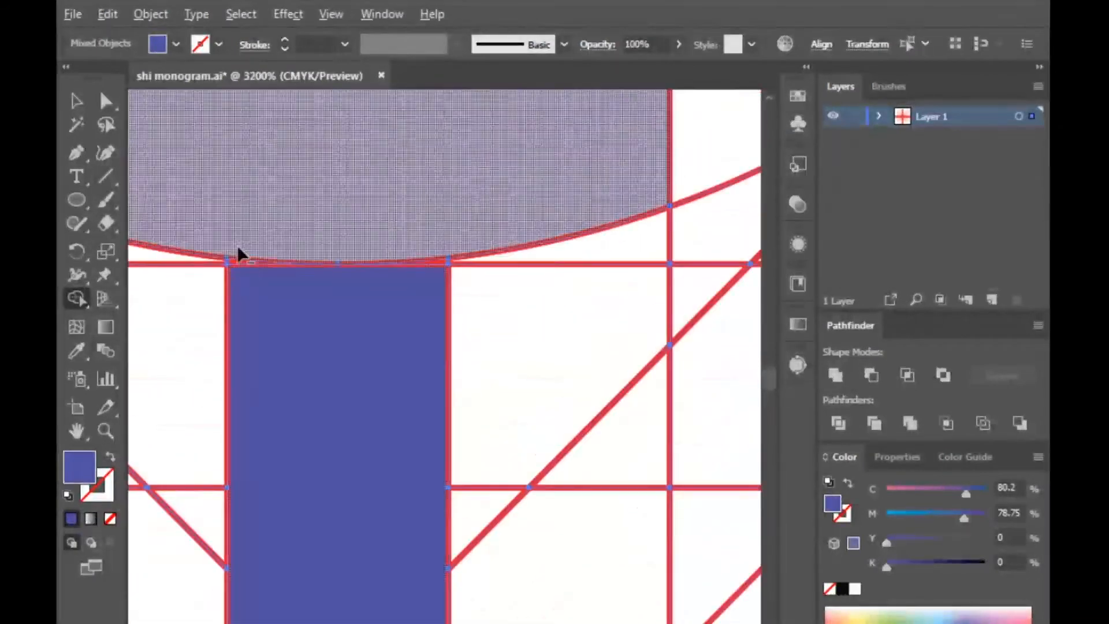
{"action": "scroll", "coordinate": [219, 156], "scroll_direction": "down", "scroll_amount": 2}
{"action": "scroll", "coordinate": [660, 241], "scroll_direction": "up", "scroll_amount": 1}
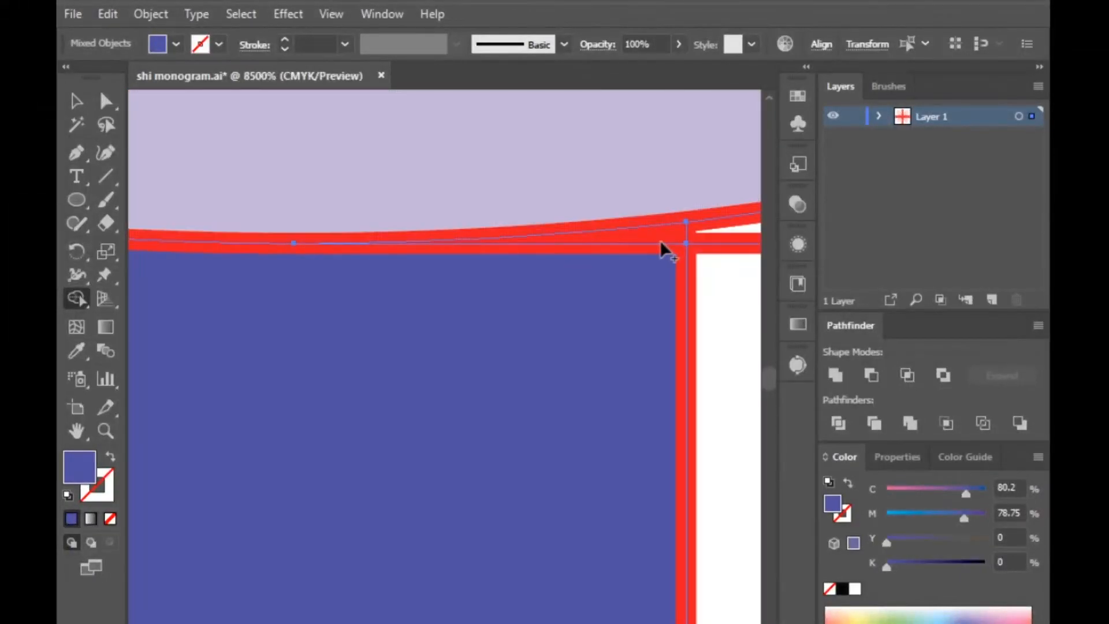
Merge the centre column's cells inside the ring into one blue-violet bar between the upper and lower arcs
{"action": "scroll", "coordinate": [392, 438], "scroll_direction": "down", "scroll_amount": 8}
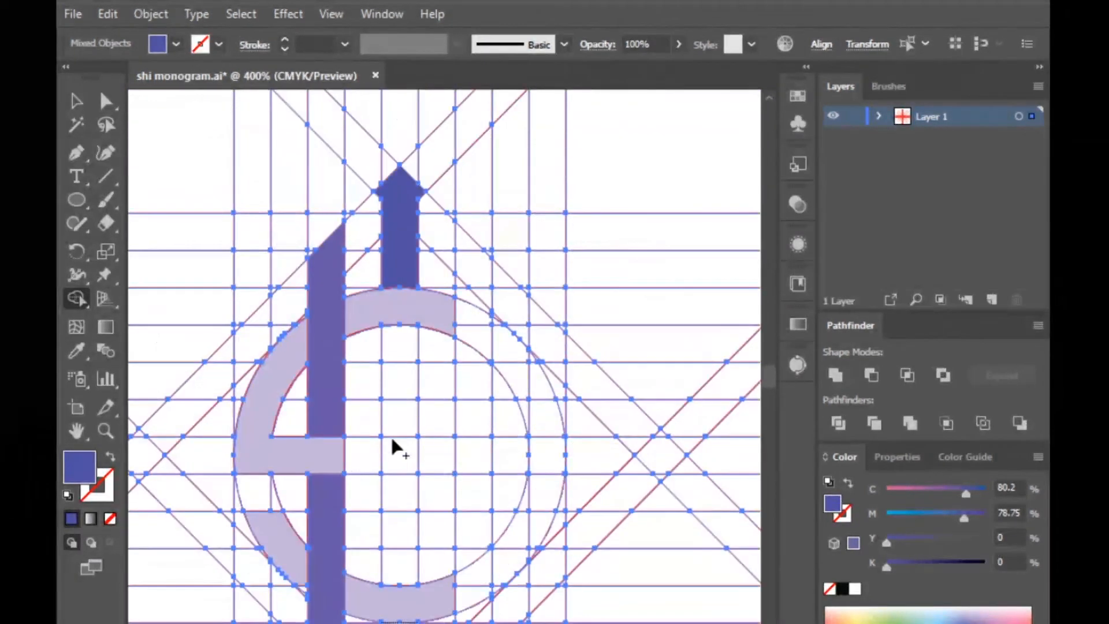
{"action": "left_click_drag", "start_coordinate": [398, 354], "coordinate": [399, 572]}
{"action": "scroll", "coordinate": [387, 328], "scroll_direction": "up", "scroll_amount": 5}
{"action": "scroll", "coordinate": [225, 332], "scroll_direction": "up", "scroll_amount": 2}
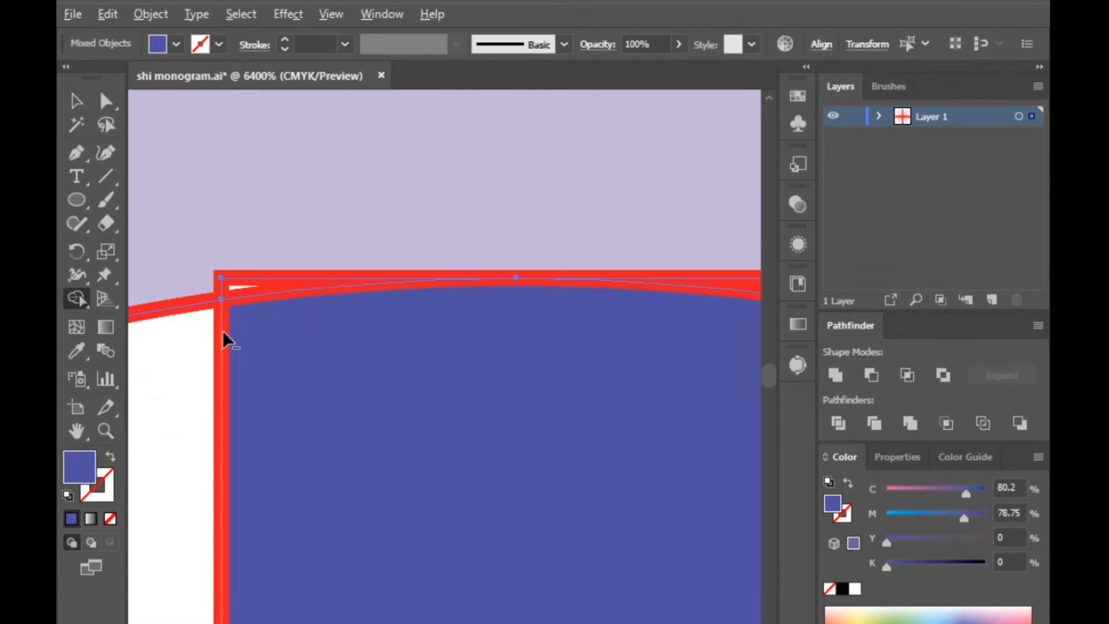
{"action": "scroll", "coordinate": [331, 327], "scroll_direction": "down", "scroll_amount": 1}
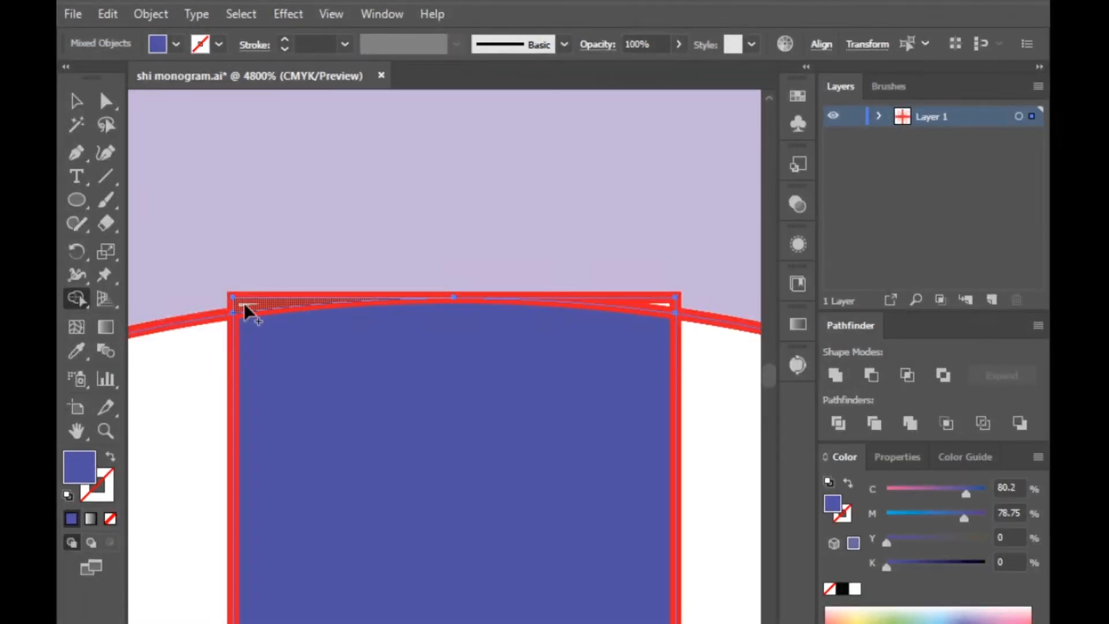
Set the fill to lavender, about C 40%, M 41%, and merge both corner slivers above the centre bar into the ring's upper arc
{"action": "double_click", "coordinate": [79, 467]}
{"action": "left_click", "coordinate": [683, 213]}
{"action": "left_click", "coordinate": [1025, 211]}
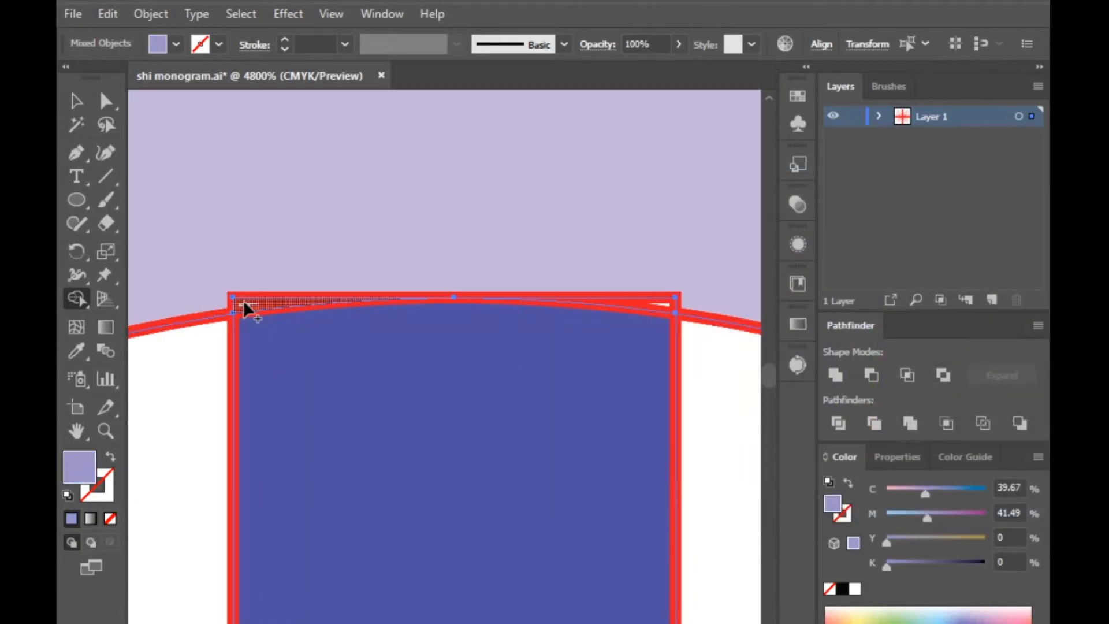
{"action": "left_click_drag", "start_coordinate": [242, 302], "coordinate": [329, 257]}
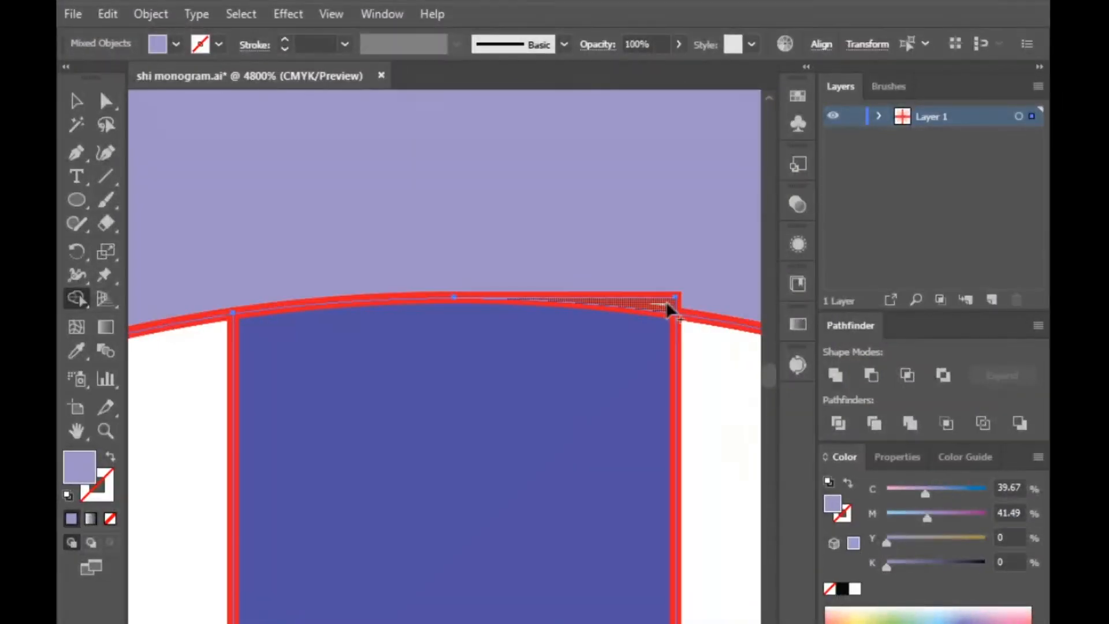
{"action": "left_click_drag", "start_coordinate": [664, 301], "coordinate": [646, 256]}
Merge the thin slivers along the centre column into the ring's lower arc with the same lavender fill
{"action": "scroll", "coordinate": [408, 376], "scroll_direction": "down", "scroll_amount": 4}
{"action": "scroll", "coordinate": [389, 459], "scroll_direction": "down", "scroll_amount": 10}
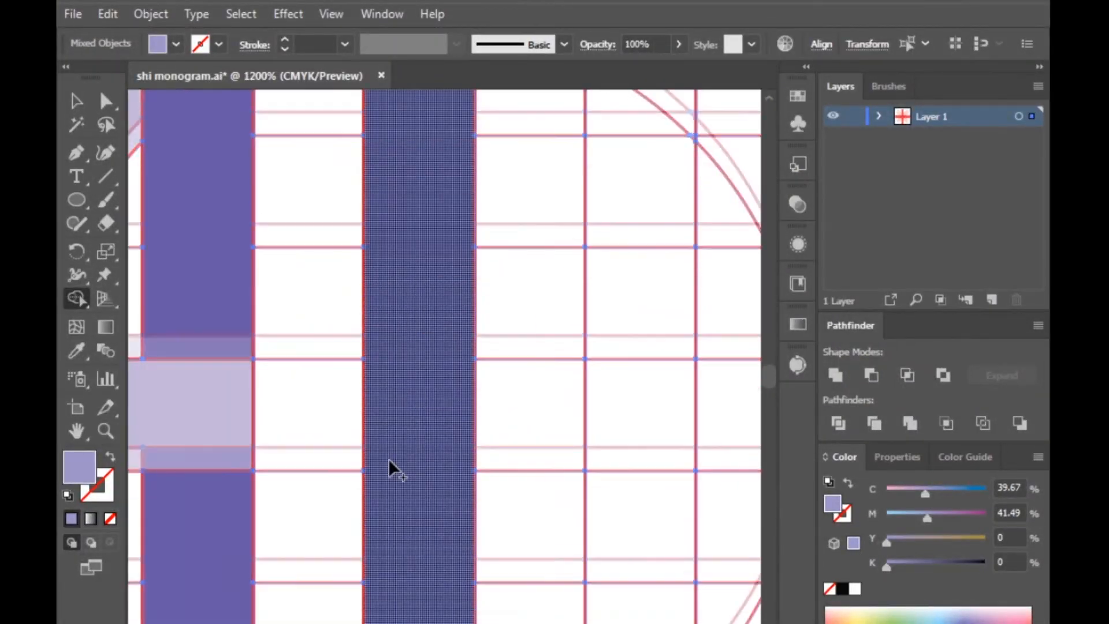
{"action": "scroll", "coordinate": [395, 425], "scroll_direction": "up", "scroll_amount": 6}
{"action": "left_click_drag", "start_coordinate": [168, 314], "coordinate": [159, 349]}
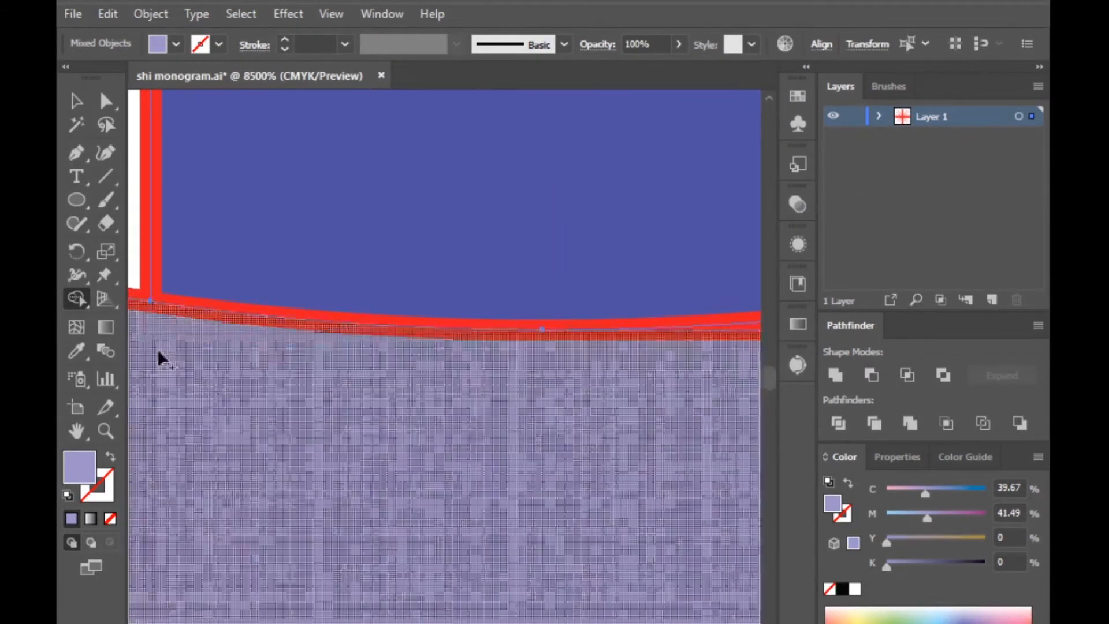
{"action": "scroll", "coordinate": [159, 352], "scroll_direction": "down", "scroll_amount": 3}
{"action": "scroll", "coordinate": [445, 345], "scroll_direction": "up", "scroll_amount": 3}
{"action": "left_click_drag", "start_coordinate": [337, 292], "coordinate": [364, 301]}
{"action": "scroll", "coordinate": [504, 375], "scroll_direction": "down", "scroll_amount": 3}
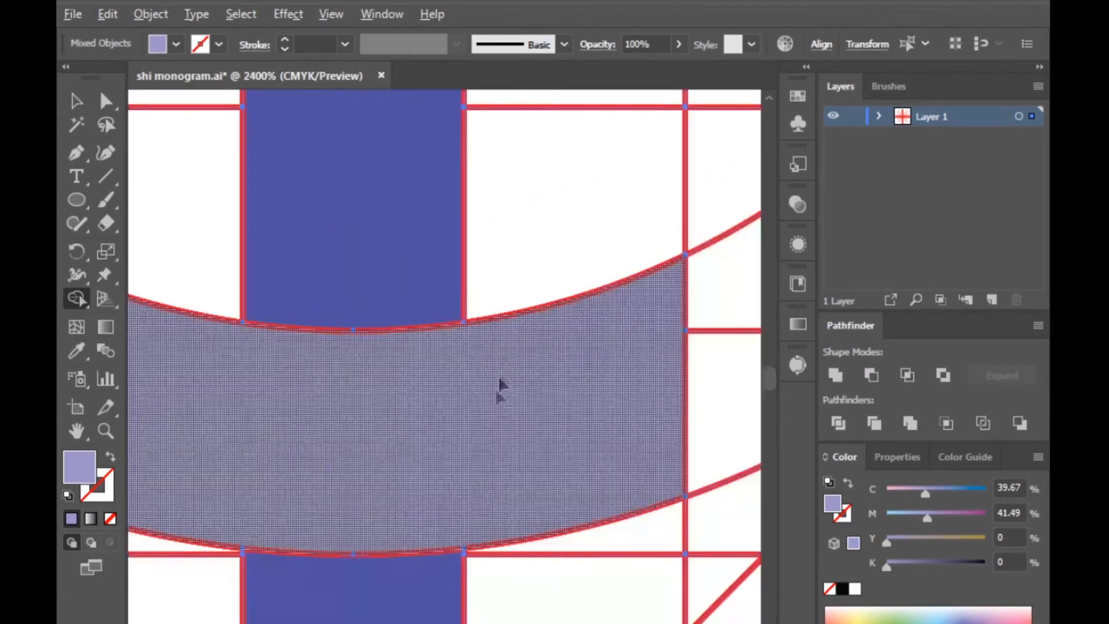
{"action": "scroll", "coordinate": [253, 595], "scroll_direction": "up", "scroll_amount": 2}
{"action": "scroll", "coordinate": [379, 575], "scroll_direction": "down", "scroll_amount": 7}
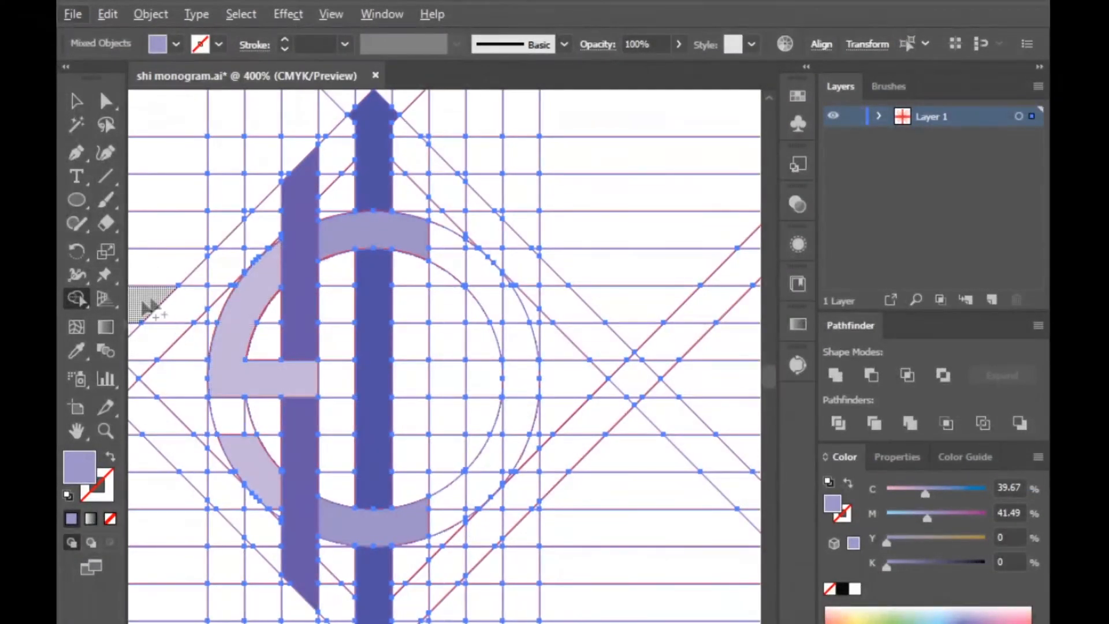
Set the fill to blue, about C 84%, M 80%, and merge the right column's cells from the upper diagonal down to the crossbar row
{"action": "double_click", "coordinate": [79, 467]}
{"action": "left_click", "coordinate": [791, 233]}
{"action": "key", "text": "Return"}
{"action": "scroll", "coordinate": [550, 266], "scroll_direction": "up", "scroll_amount": 1}
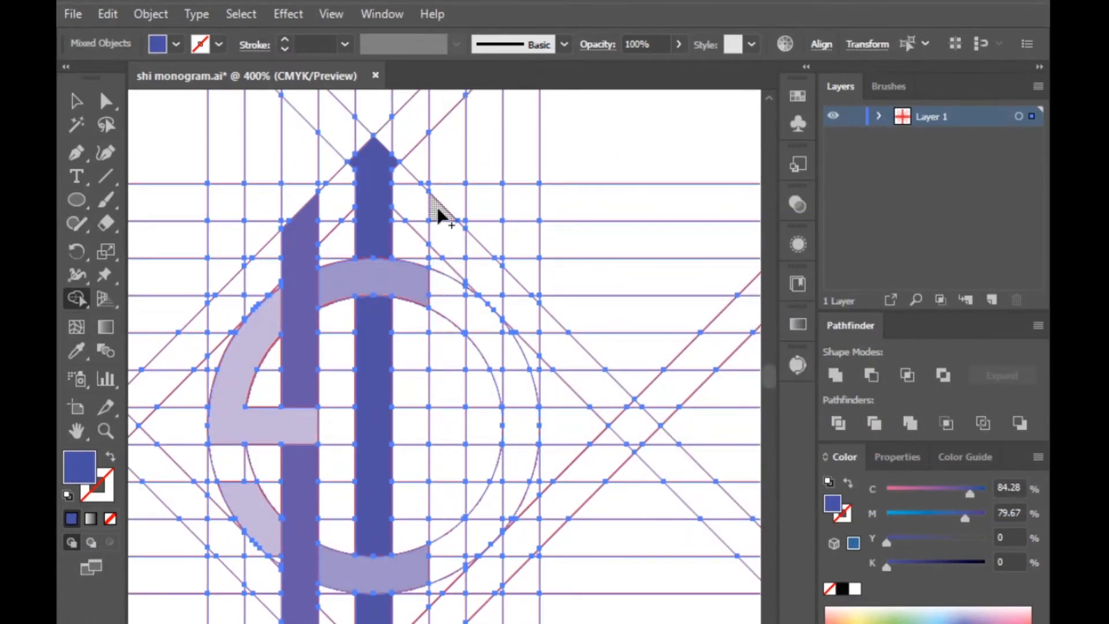
{"action": "left_click_drag", "start_coordinate": [442, 212], "coordinate": [450, 258]}
{"action": "left_click_drag", "start_coordinate": [453, 387], "coordinate": [452, 390]}
Merge the right column's cells from below the crossbar row down to the lower diagonal
{"action": "scroll", "coordinate": [450, 244], "scroll_direction": "up", "scroll_amount": 3}
{"action": "scroll", "coordinate": [439, 283], "scroll_direction": "down", "scroll_amount": 3}
{"action": "scroll", "coordinate": [439, 283], "scroll_direction": "down", "scroll_amount": 2}
{"action": "left_click_drag", "start_coordinate": [440, 422], "coordinate": [440, 547]}
{"action": "scroll", "coordinate": [440, 547], "scroll_direction": "down", "scroll_amount": 5}
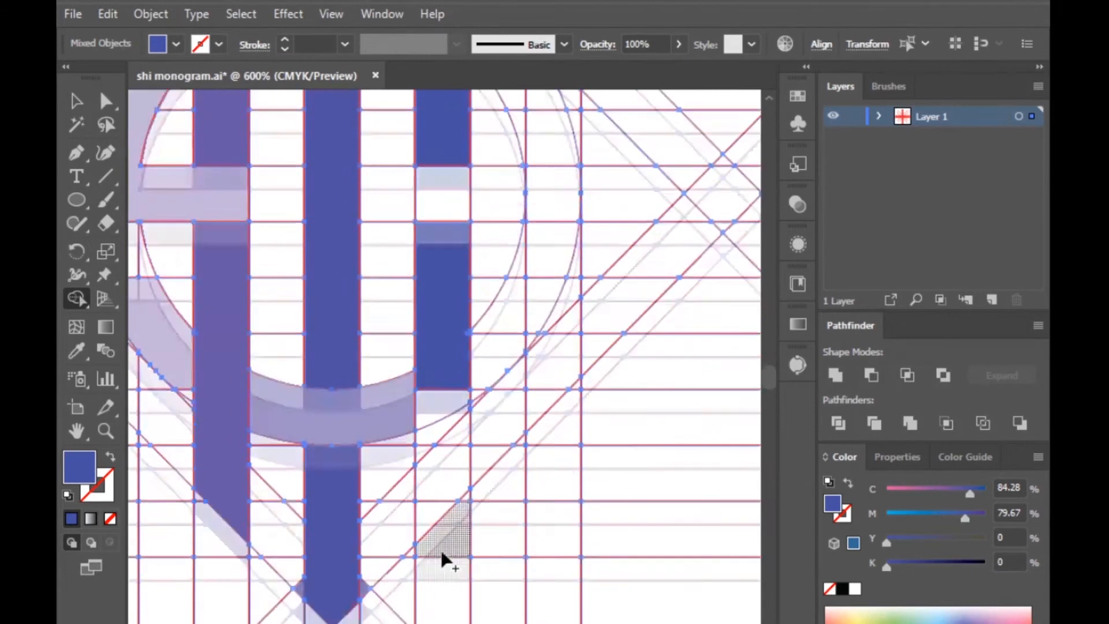
{"action": "left_click_drag", "start_coordinate": [438, 373], "coordinate": [439, 464]}
{"action": "left_click_drag", "start_coordinate": [441, 510], "coordinate": [442, 511]}
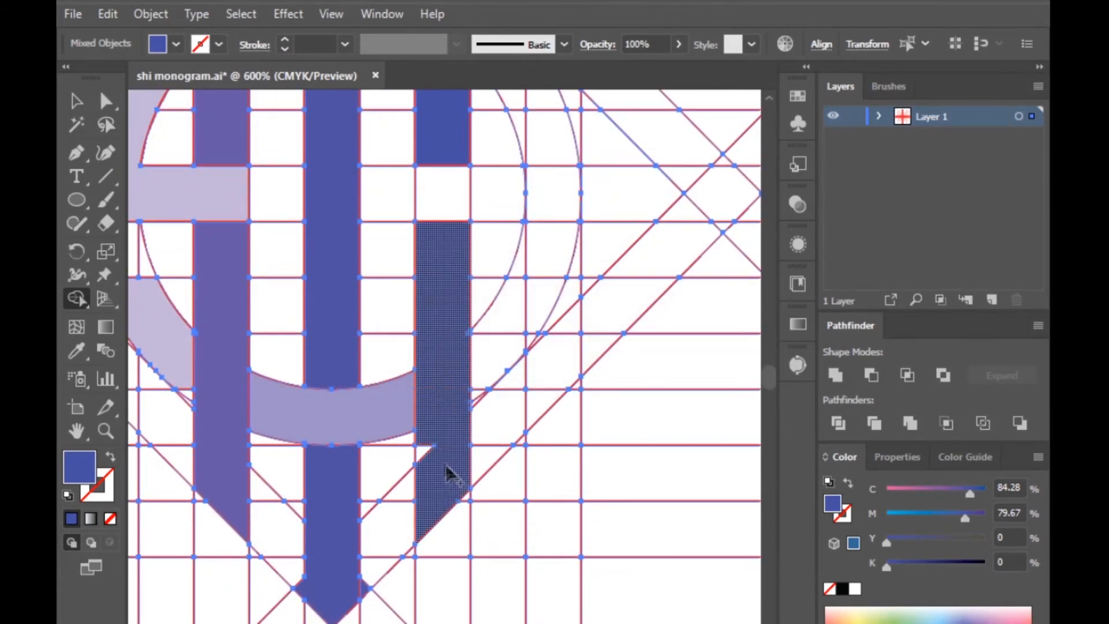
Merge the leftover notch near the lower diagonal and the tiny triangle at the ring's inner edge into the lower right column
{"action": "scroll", "coordinate": [438, 470], "scroll_direction": "up", "scroll_amount": 4}
{"action": "scroll", "coordinate": [432, 449], "scroll_direction": "down", "scroll_amount": 3}
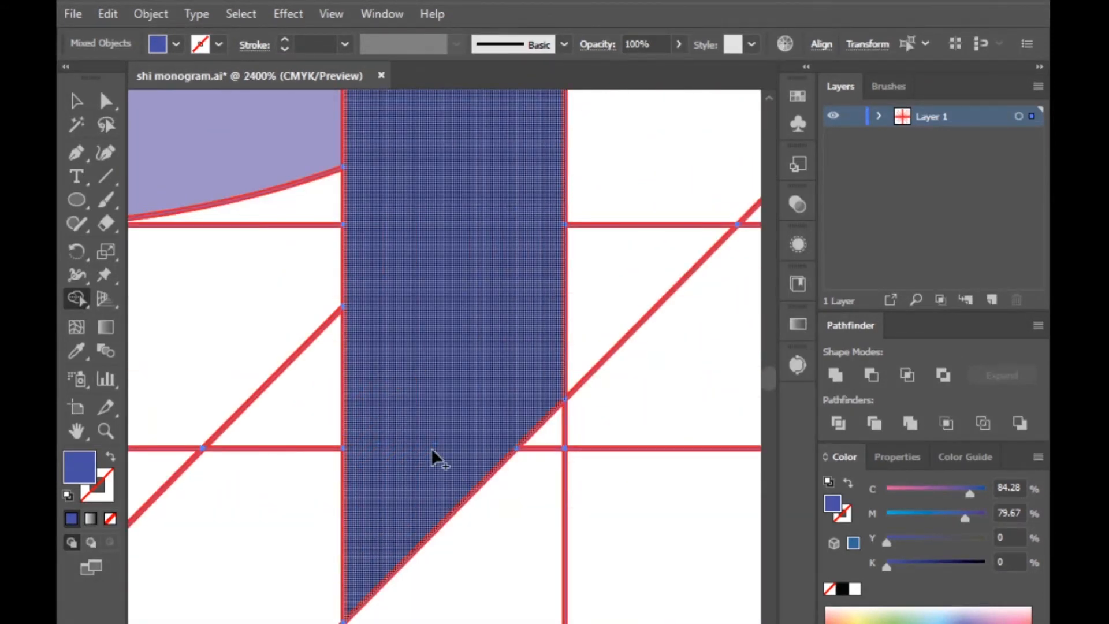
{"action": "scroll", "coordinate": [432, 449], "scroll_direction": "up", "scroll_amount": 10}
{"action": "scroll", "coordinate": [550, 304], "scroll_direction": "up", "scroll_amount": 1}
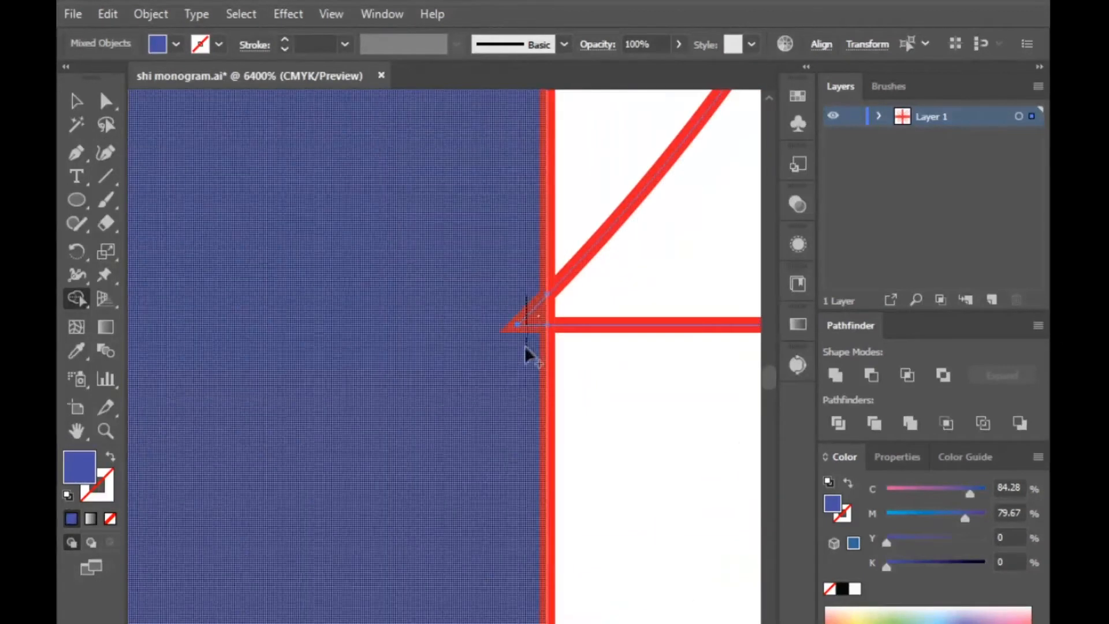
Set the fill to lavender, about C 40%, M 38%, and apply it to the lower-left ring segment, merging its edge slivers
{"action": "scroll", "coordinate": [525, 345], "scroll_direction": "down", "scroll_amount": 5}
{"action": "scroll", "coordinate": [389, 502], "scroll_direction": "up", "scroll_amount": 4}
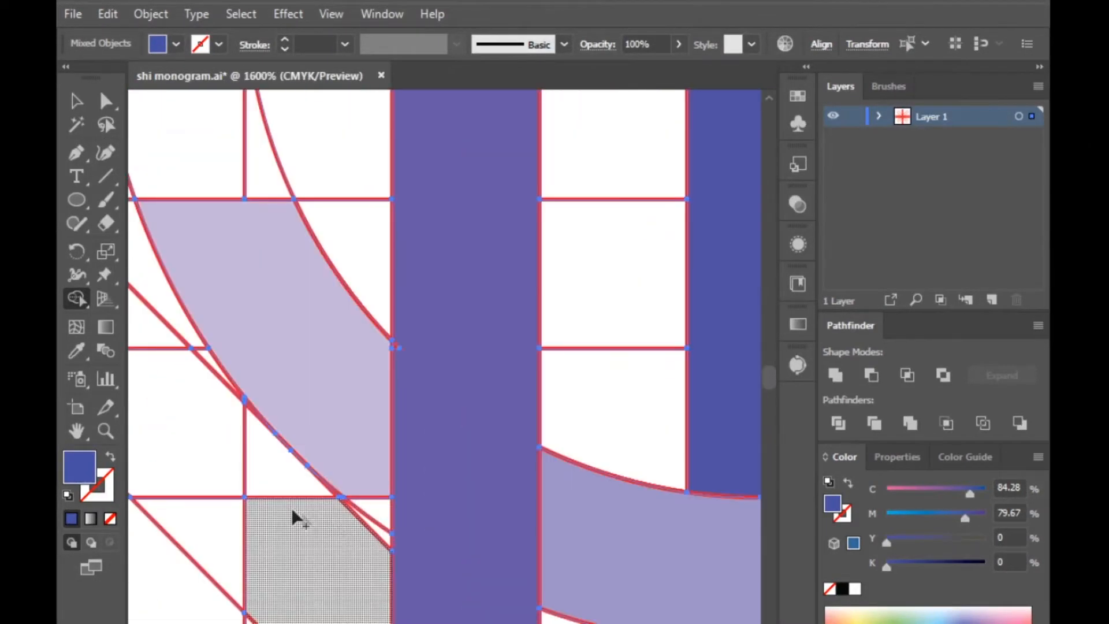
{"action": "double_click", "coordinate": [79, 467]}
{"action": "key", "text": "Return"}
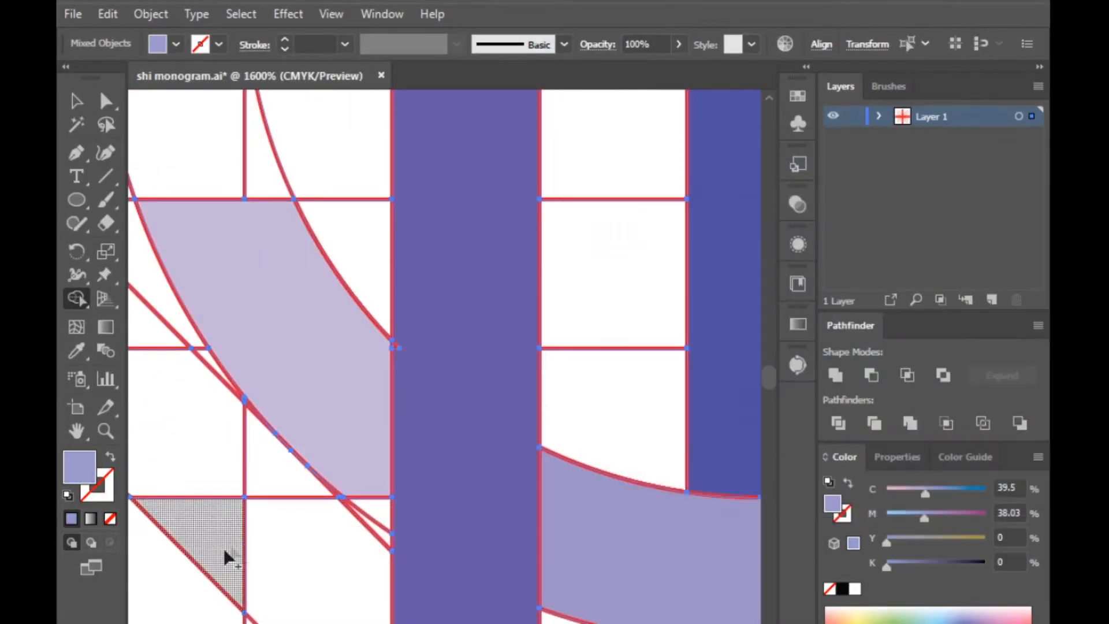
{"action": "scroll", "coordinate": [358, 323], "scroll_direction": "up", "scroll_amount": 4}
{"action": "scroll", "coordinate": [370, 334], "scroll_direction": "down", "scroll_amount": 4}
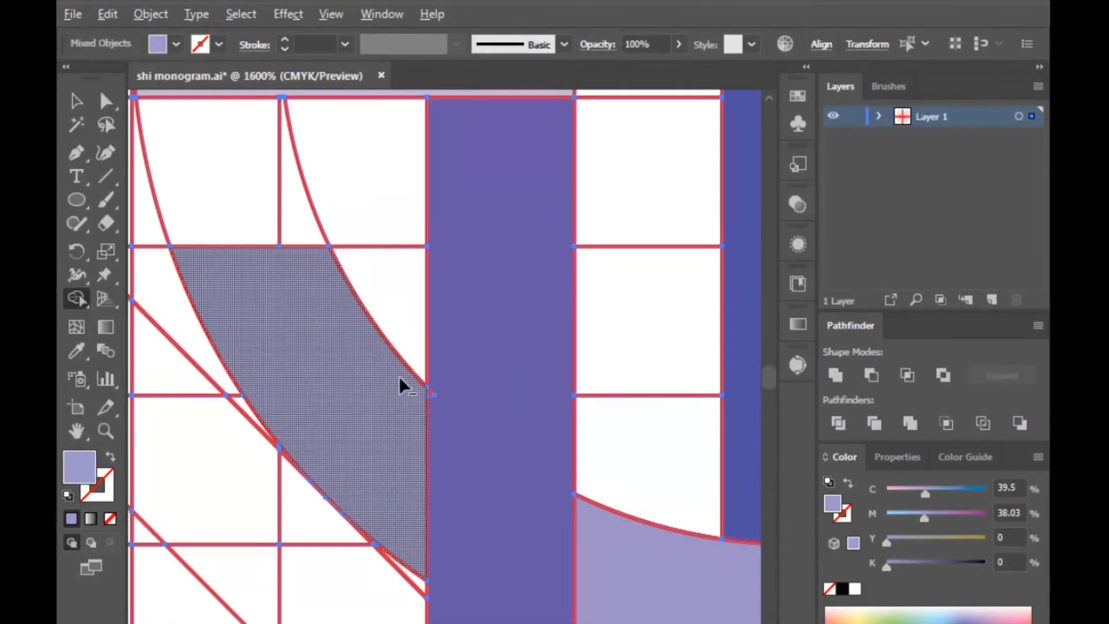
{"action": "scroll", "coordinate": [340, 413], "scroll_direction": "up", "scroll_amount": 5}
{"action": "scroll", "coordinate": [339, 402], "scroll_direction": "down", "scroll_amount": 2}
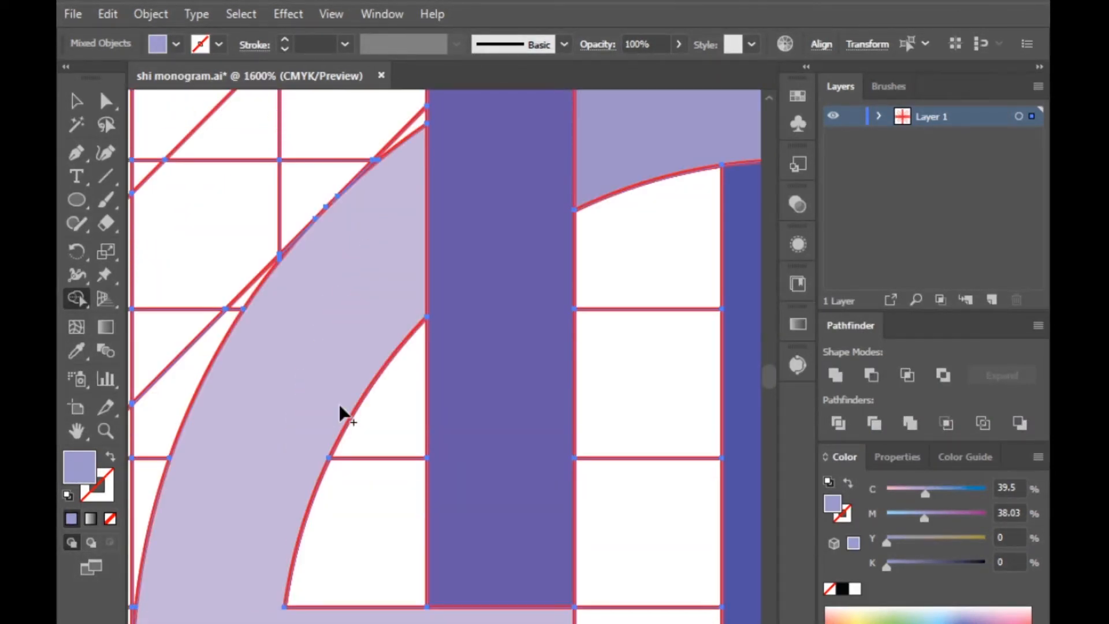
{"action": "scroll", "coordinate": [389, 480], "scroll_direction": "up", "scroll_amount": 2}
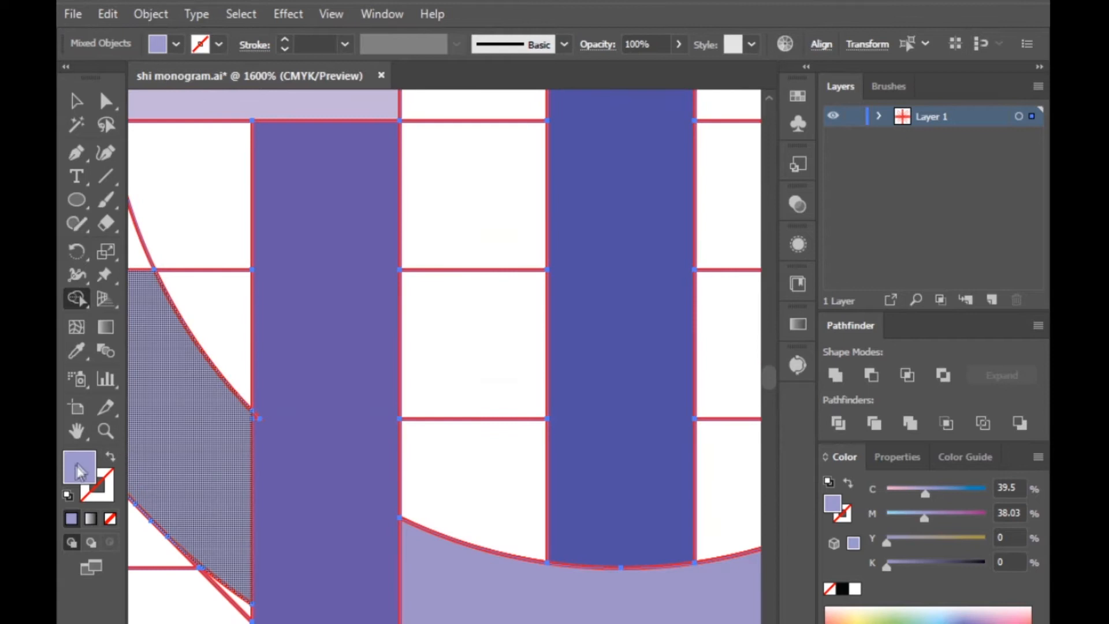
Set the fill to blue, about C 85%, M 78%, and merge the tiny triangle at the ring's inner edge into the lower left column
{"action": "double_click", "coordinate": [79, 467]}
{"action": "left_click", "coordinate": [787, 227]}
{"action": "key", "text": "Return"}
{"action": "scroll", "coordinate": [269, 370], "scroll_direction": "up", "scroll_amount": 3}
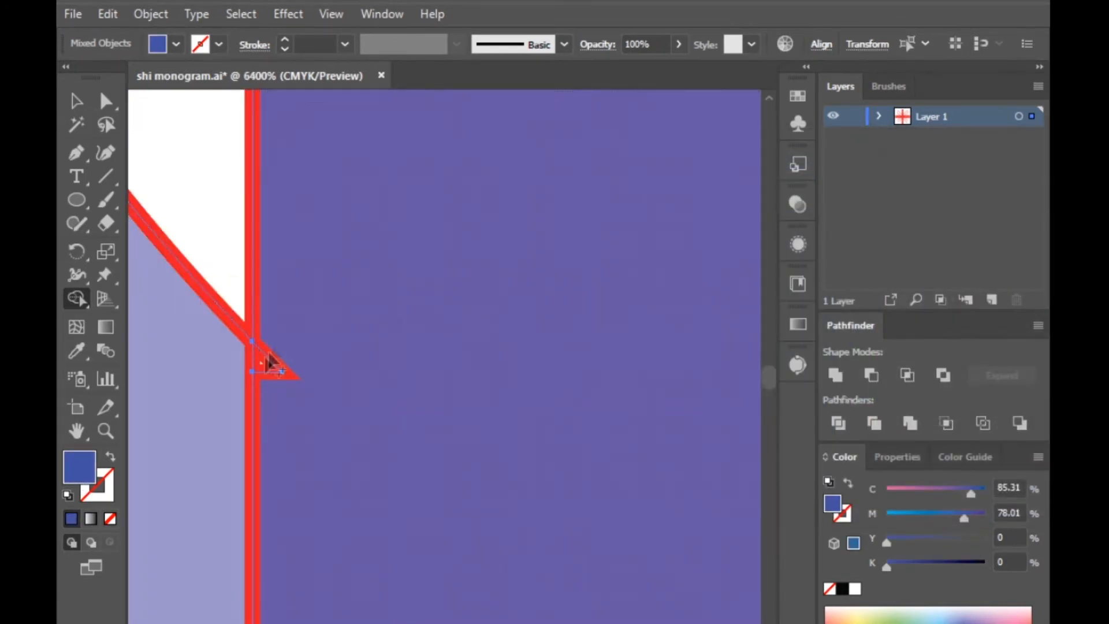
{"action": "scroll", "coordinate": [268, 390], "scroll_direction": "down", "scroll_amount": 5}
{"action": "scroll", "coordinate": [267, 532], "scroll_direction": "down", "scroll_amount": 6}
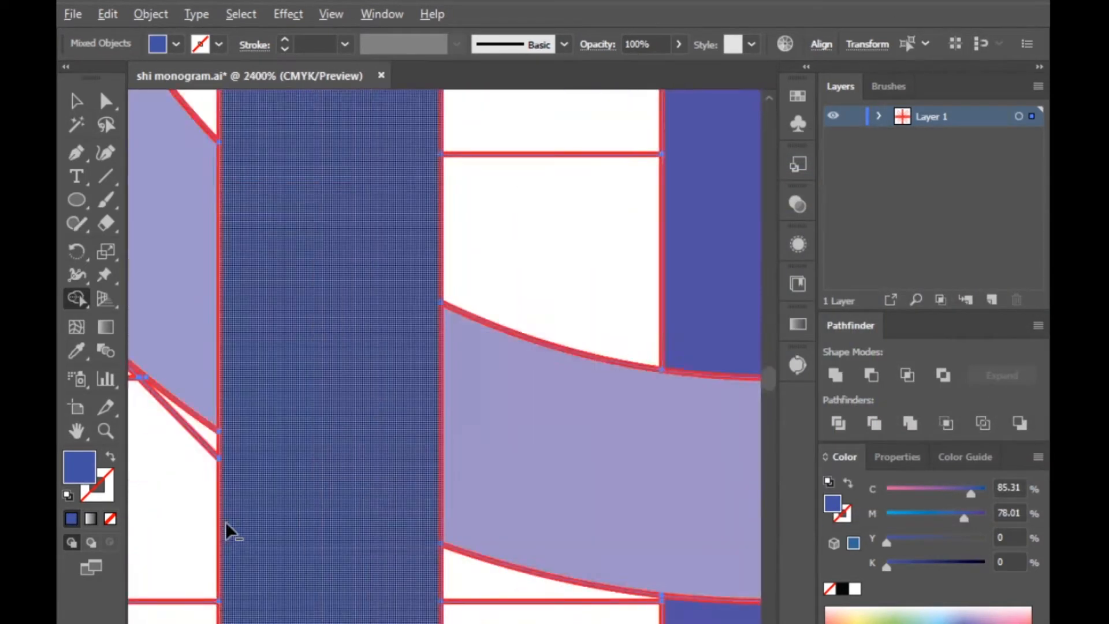
Set the fill to lavender, about C 42%, M 41%, and merge the ring cells beside the upper right column, ending one row above the crossbar row
{"action": "scroll", "coordinate": [240, 521], "scroll_direction": "up", "scroll_amount": 4}
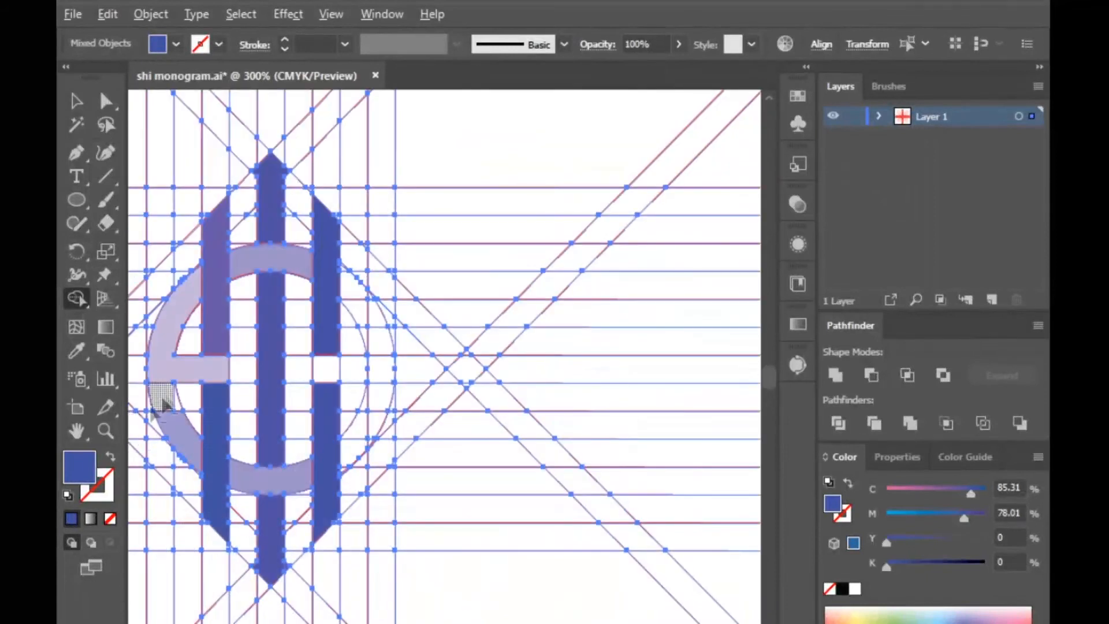
{"action": "scroll", "coordinate": [484, 359], "scroll_direction": "up", "scroll_amount": 2}
{"action": "scroll", "coordinate": [526, 361], "scroll_direction": "down", "scroll_amount": 3}
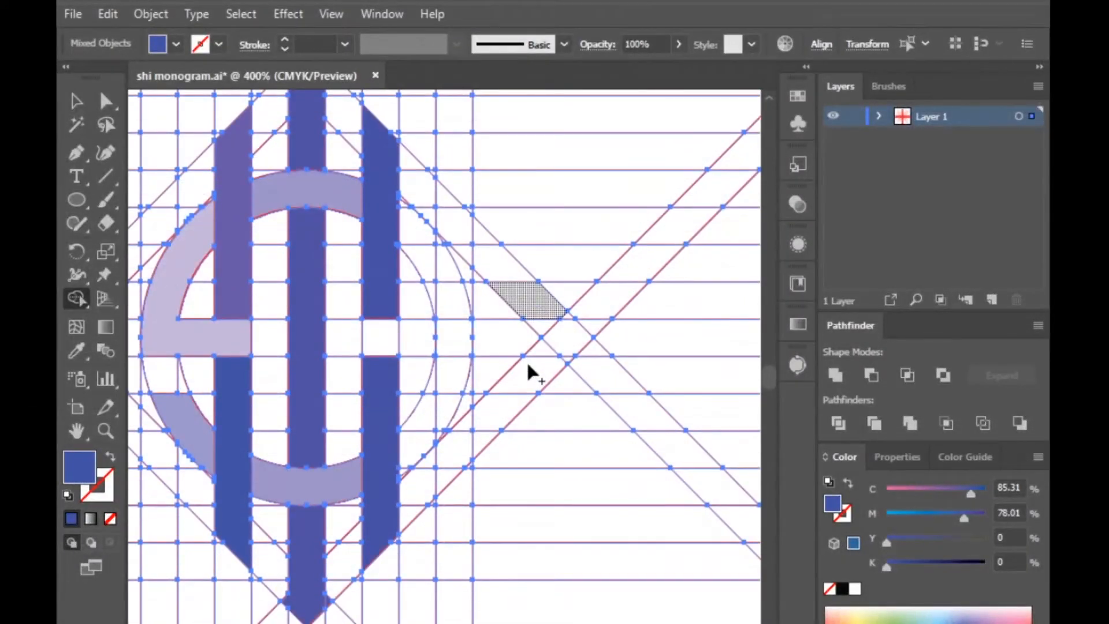
{"action": "double_click", "coordinate": [81, 467]}
{"action": "left_click", "coordinate": [678, 220]}
{"action": "key", "text": "Return"}
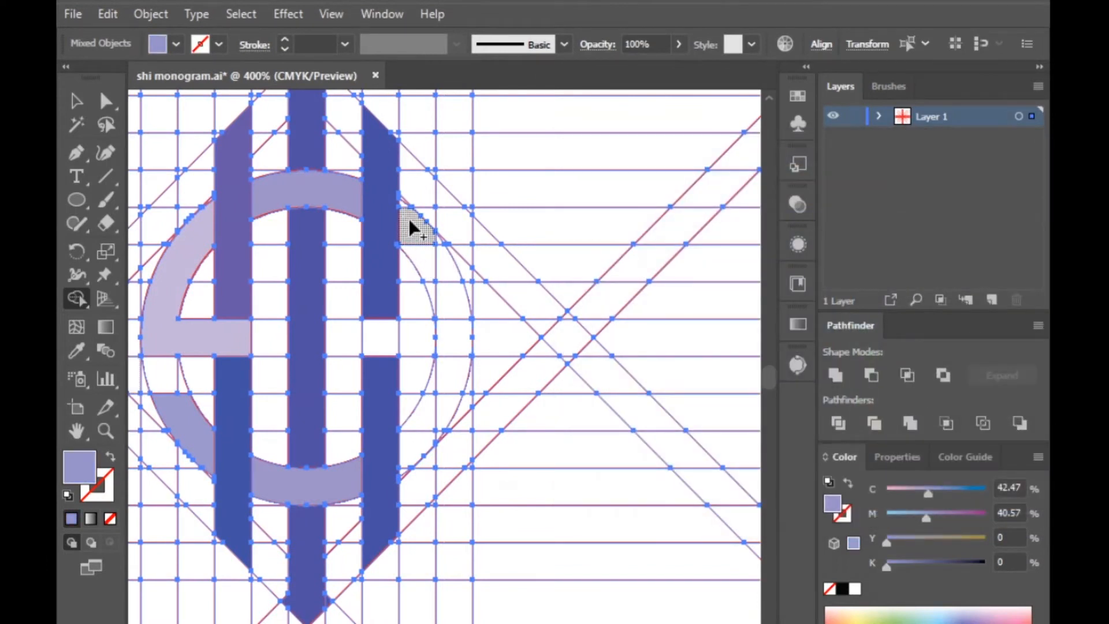
{"action": "left_click_drag", "start_coordinate": [424, 253], "coordinate": [427, 262]}
{"action": "scroll", "coordinate": [385, 255], "scroll_direction": "up", "scroll_amount": 2}
{"action": "left_click_drag", "start_coordinate": [510, 273], "coordinate": [421, 153]}
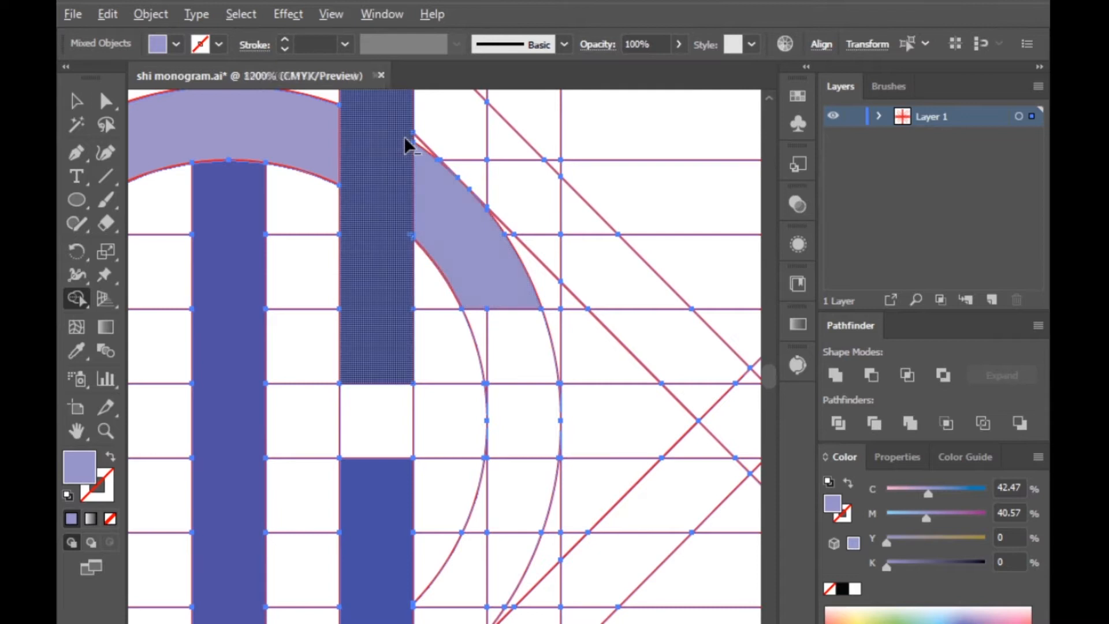
Set the fill to blue, about C 82%, M 77%, and merge the sliver at the ring's inner edge into the upper right column
{"action": "scroll", "coordinate": [409, 144], "scroll_direction": "up", "scroll_amount": 4}
{"action": "scroll", "coordinate": [334, 421], "scroll_direction": "down", "scroll_amount": 4}
{"action": "scroll", "coordinate": [453, 426], "scroll_direction": "up", "scroll_amount": 2}
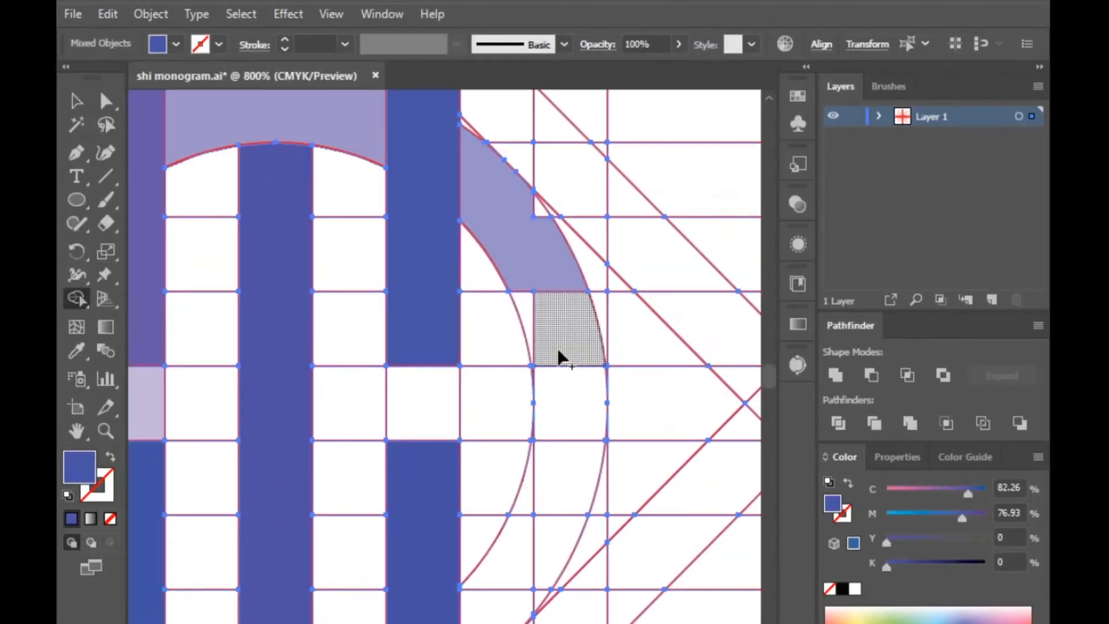
{"action": "scroll", "coordinate": [573, 341], "scroll_direction": "up", "scroll_amount": 1}
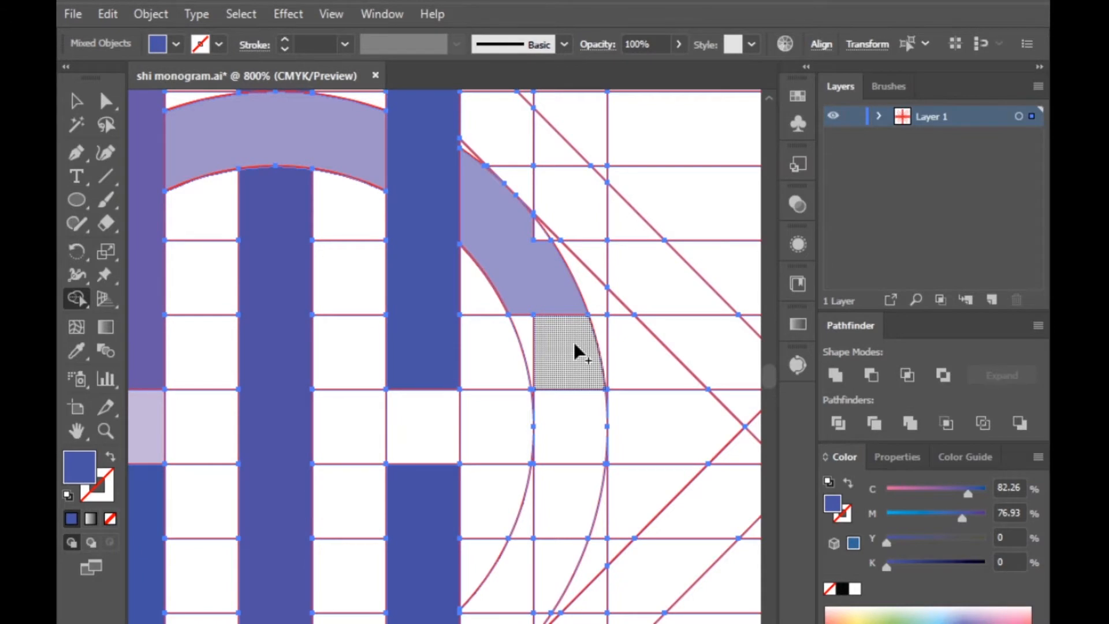
Set the fill to lavender 9292E0 and merge the corner notch and remaining slivers into the upper-right ring segment
{"action": "double_click", "coordinate": [80, 475]}
{"action": "left_click", "coordinate": [674, 233]}
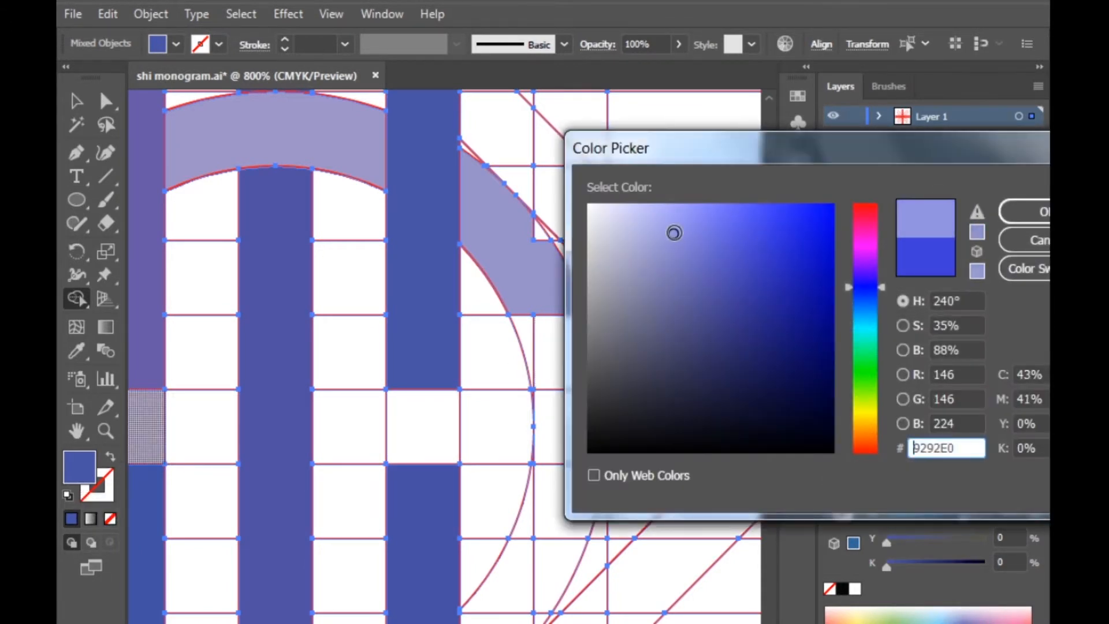
{"action": "left_click", "coordinate": [1025, 212]}
{"action": "scroll", "coordinate": [497, 180], "scroll_direction": "up", "scroll_amount": 3}
{"action": "left_click_drag", "start_coordinate": [571, 306], "coordinate": [587, 318]}
{"action": "left_click_drag", "start_coordinate": [636, 355], "coordinate": [632, 353]}
Merge the lower-right ring cells from beside the right column up through the crossbar row
{"action": "scroll", "coordinate": [632, 354], "scroll_direction": "down", "scroll_amount": 4}
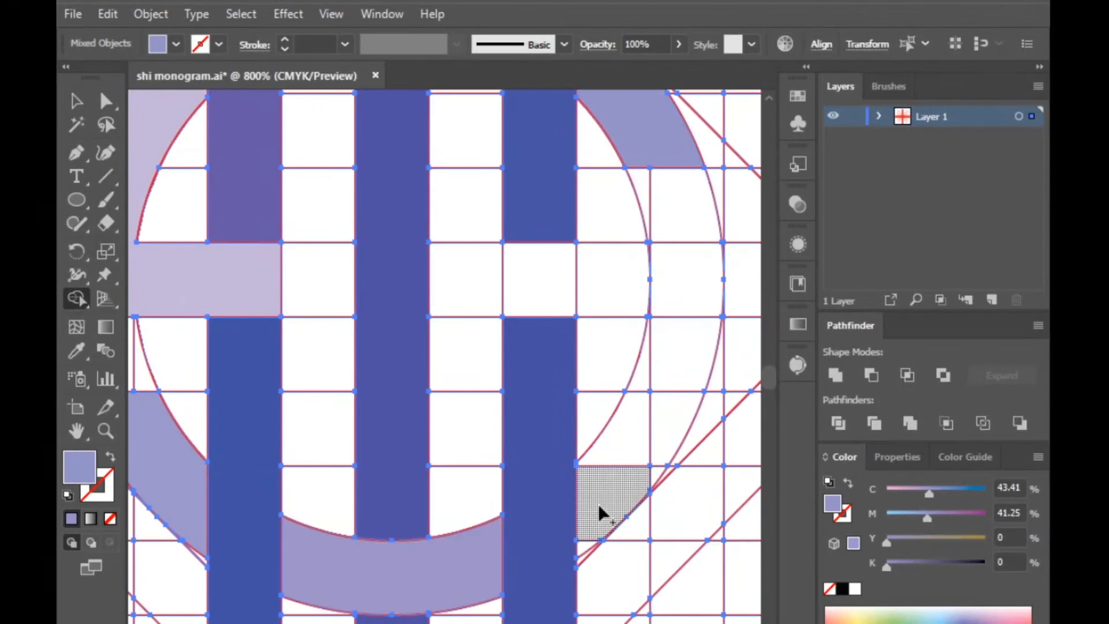
{"action": "mouse_move", "coordinate": [585, 546]}
{"action": "left_mouse_down"}
{"action": "mouse_move", "coordinate": [592, 492]}
{"action": "mouse_move", "coordinate": [668, 428]}
{"action": "left_mouse_up"}
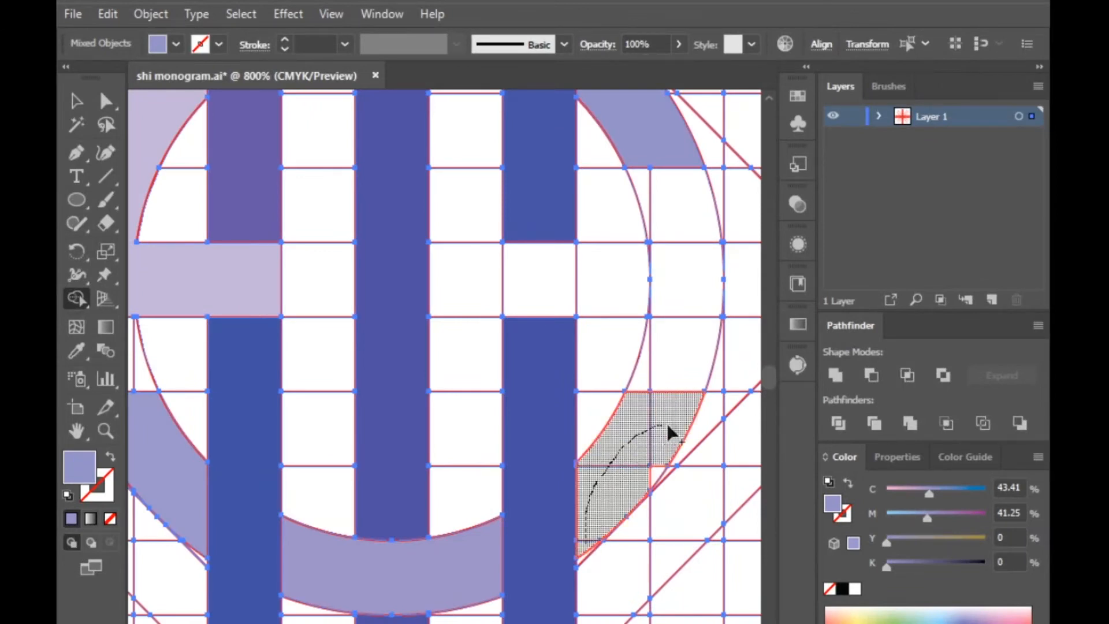
{"action": "left_click_drag", "start_coordinate": [648, 367], "coordinate": [648, 366]}
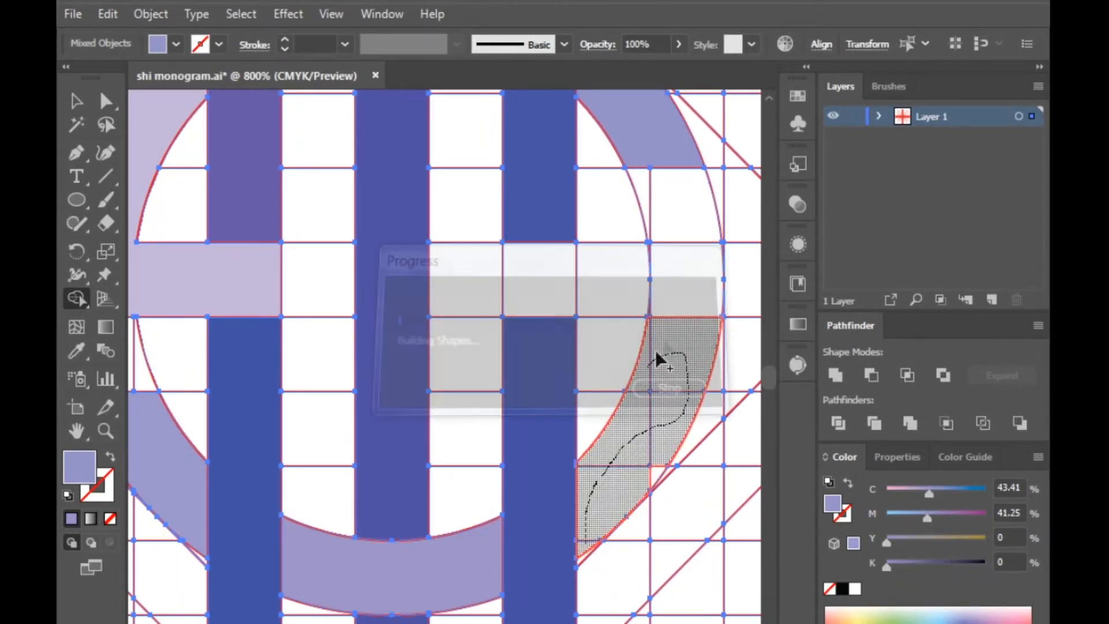
{"action": "mouse_move", "coordinate": [673, 279]}
{"action": "left_mouse_down"}
{"action": "mouse_move", "coordinate": [678, 355]}
{"action": "mouse_move", "coordinate": [643, 454]}
{"action": "left_mouse_up"}
Merge the thin slivers along the arc edges at the crossbar row into the lower-right ring segment
{"action": "scroll", "coordinate": [664, 488], "scroll_direction": "up", "scroll_amount": 3}
{"action": "scroll", "coordinate": [450, 527], "scroll_direction": "down", "scroll_amount": 2}
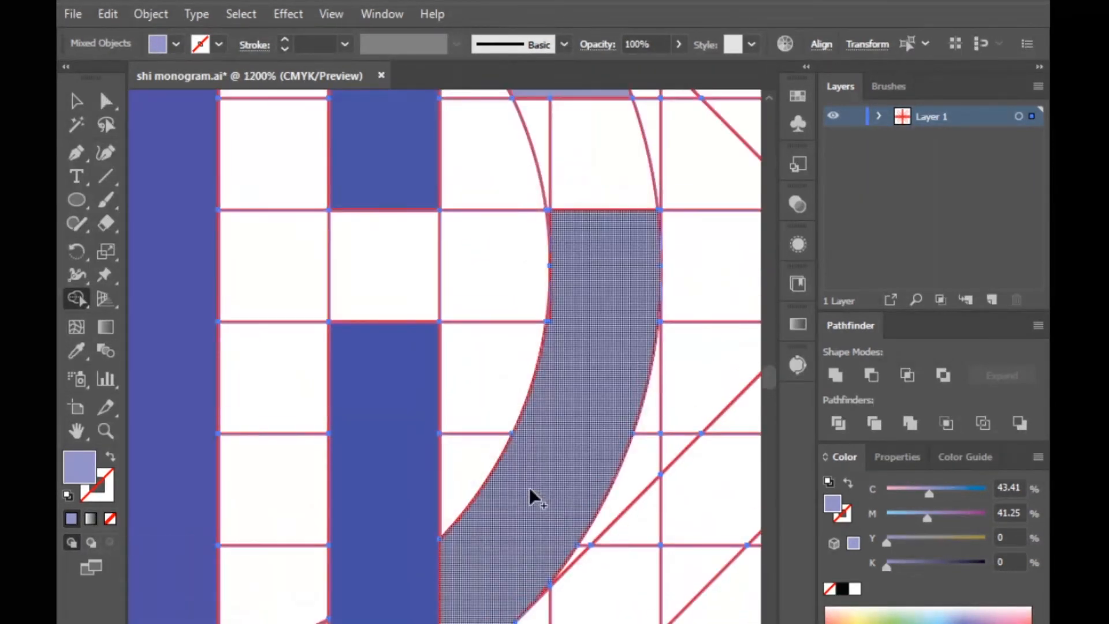
{"action": "scroll", "coordinate": [587, 325], "scroll_direction": "up", "scroll_amount": 4}
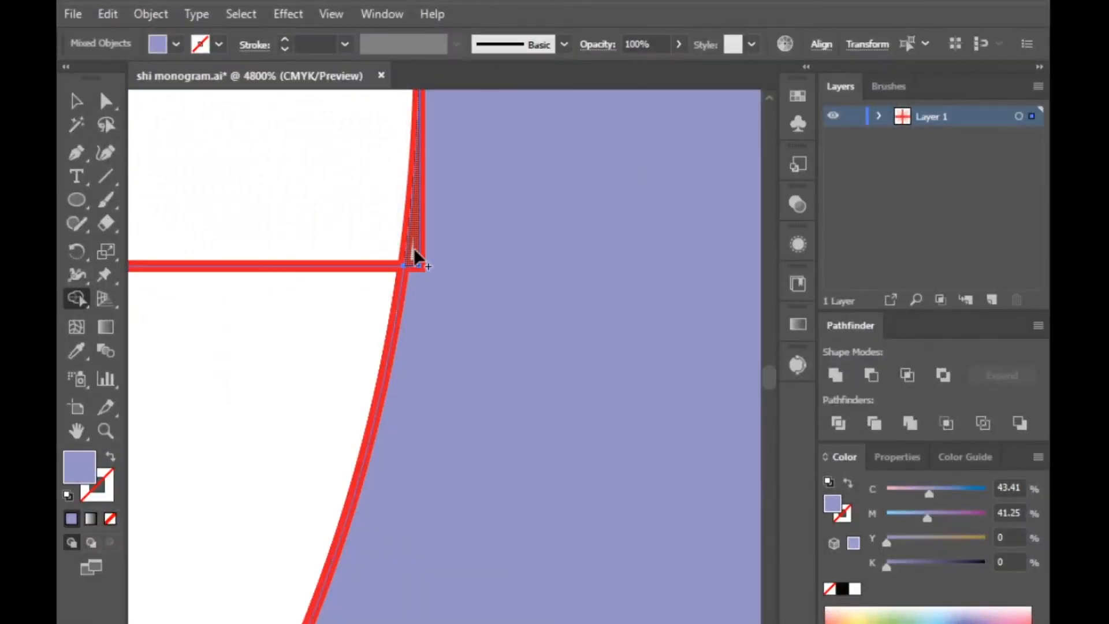
{"action": "scroll", "coordinate": [545, 393], "scroll_direction": "down", "scroll_amount": 2}
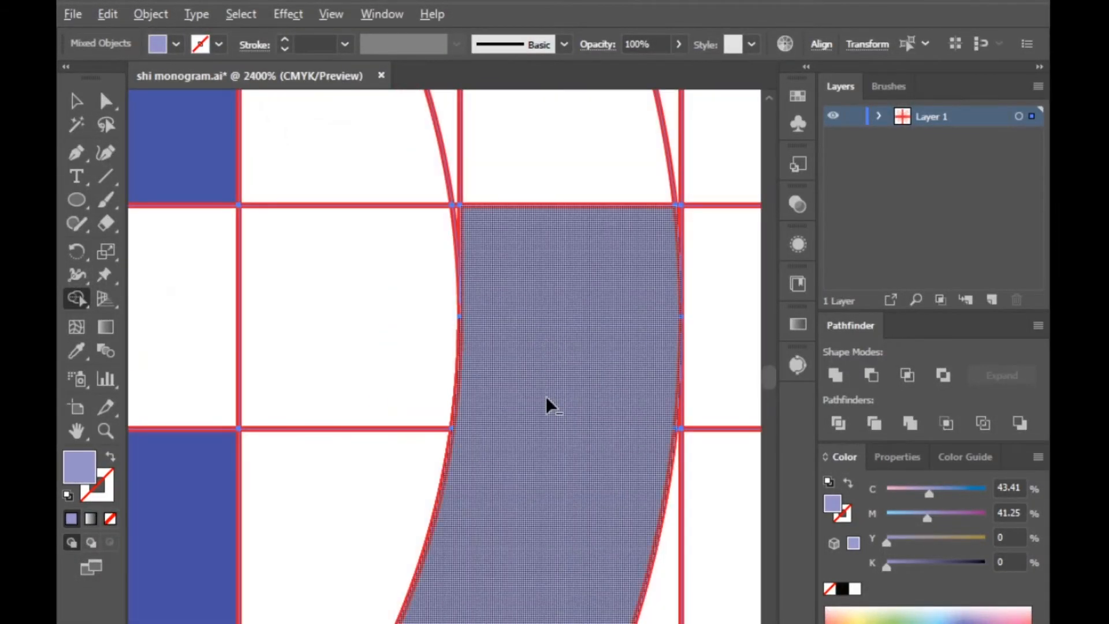
{"action": "scroll", "coordinate": [673, 397], "scroll_direction": "down", "scroll_amount": 3}
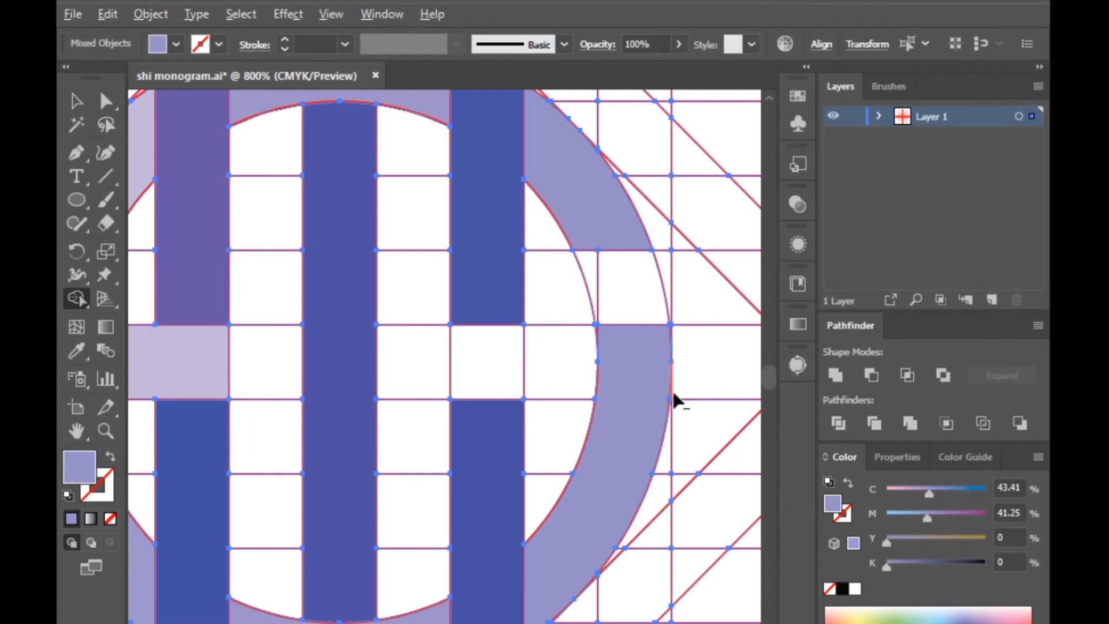
Extend the left half of the crossbar to the centre column and merge the right crossbar cells into the lower-right ring segment
{"action": "scroll", "coordinate": [675, 397], "scroll_direction": "down", "scroll_amount": 1}
{"action": "scroll", "coordinate": [386, 368], "scroll_direction": "up", "scroll_amount": 1}
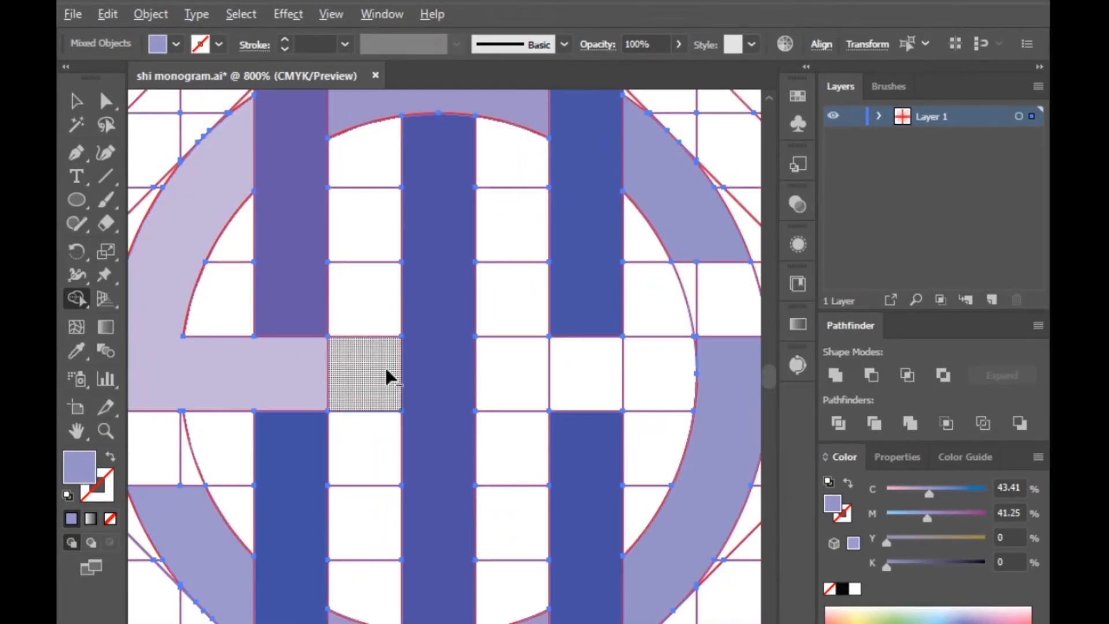
{"action": "left_click_drag", "start_coordinate": [317, 372], "coordinate": [381, 376]}
{"action": "left_click_drag", "start_coordinate": [498, 373], "coordinate": [720, 381]}
{"action": "scroll", "coordinate": [472, 380], "scroll_direction": "down", "scroll_amount": 3}
{"action": "scroll", "coordinate": [494, 379], "scroll_direction": "up", "scroll_amount": 3}
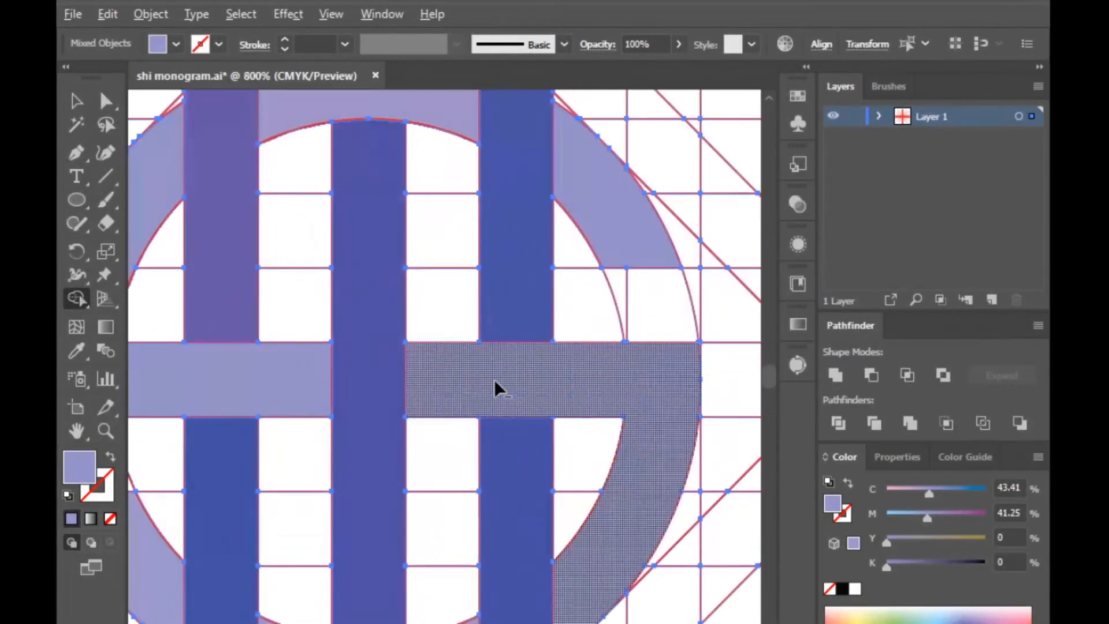
Deselect the artwork and examine the merged crossbar, ring and columns of the whole monogram
{"action": "scroll", "coordinate": [494, 378], "scroll_direction": "up", "scroll_amount": 2}
{"action": "scroll", "coordinate": [494, 379], "scroll_direction": "down", "scroll_amount": 3}
{"action": "scroll", "coordinate": [676, 369], "scroll_direction": "up", "scroll_amount": 2}
{"action": "scroll", "coordinate": [677, 369], "scroll_direction": "down", "scroll_amount": 3}
{"action": "scroll", "coordinate": [617, 388], "scroll_direction": "down", "scroll_amount": 2}
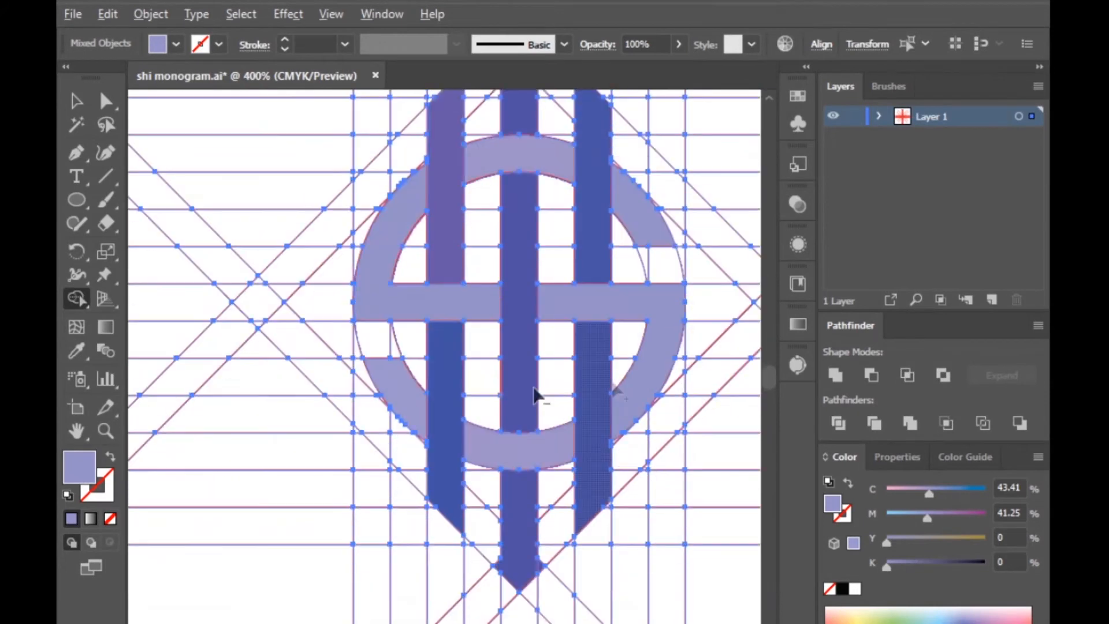
{"action": "scroll", "coordinate": [466, 391], "scroll_direction": "up", "scroll_amount": 3}
{"action": "scroll", "coordinate": [232, 411], "scroll_direction": "down", "scroll_amount": 3}
{"action": "scroll", "coordinate": [508, 403], "scroll_direction": "up", "scroll_amount": 2}
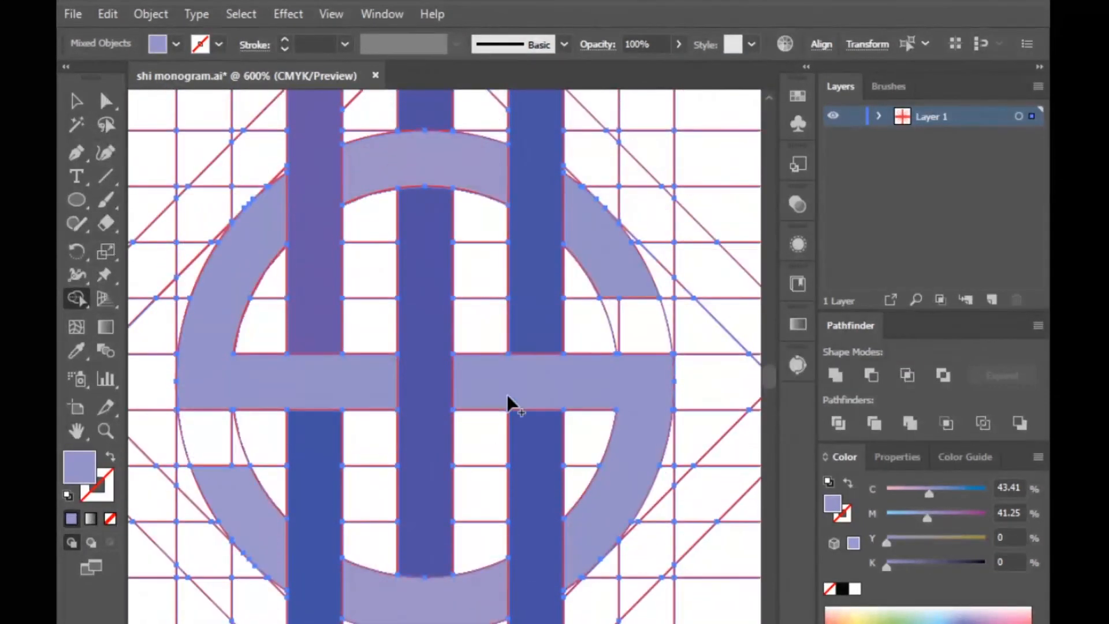
{"action": "left_click", "coordinate": [76, 103]}
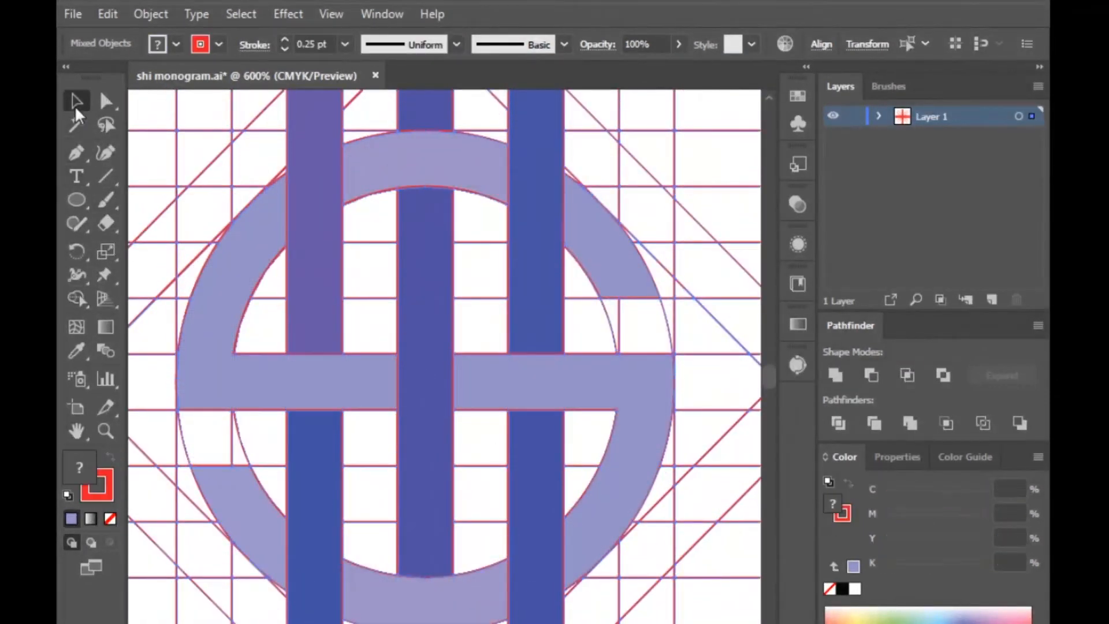
{"action": "left_click", "coordinate": [201, 127]}
{"action": "scroll", "coordinate": [396, 397], "scroll_direction": "down", "scroll_amount": 4}
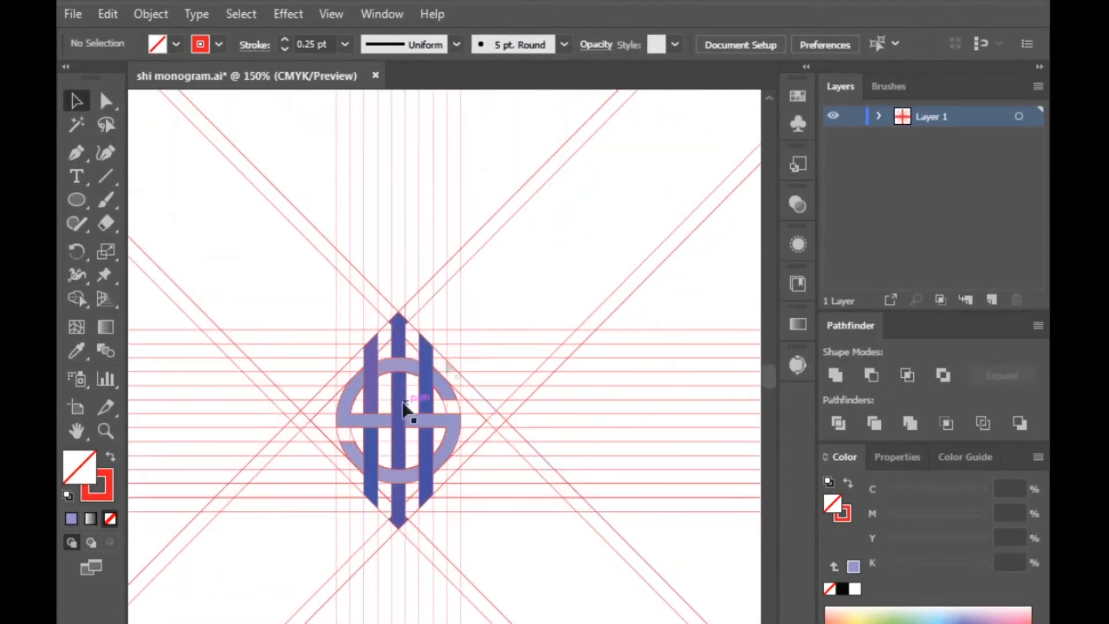
{"action": "scroll", "coordinate": [395, 404], "scroll_direction": "down", "scroll_amount": 3}
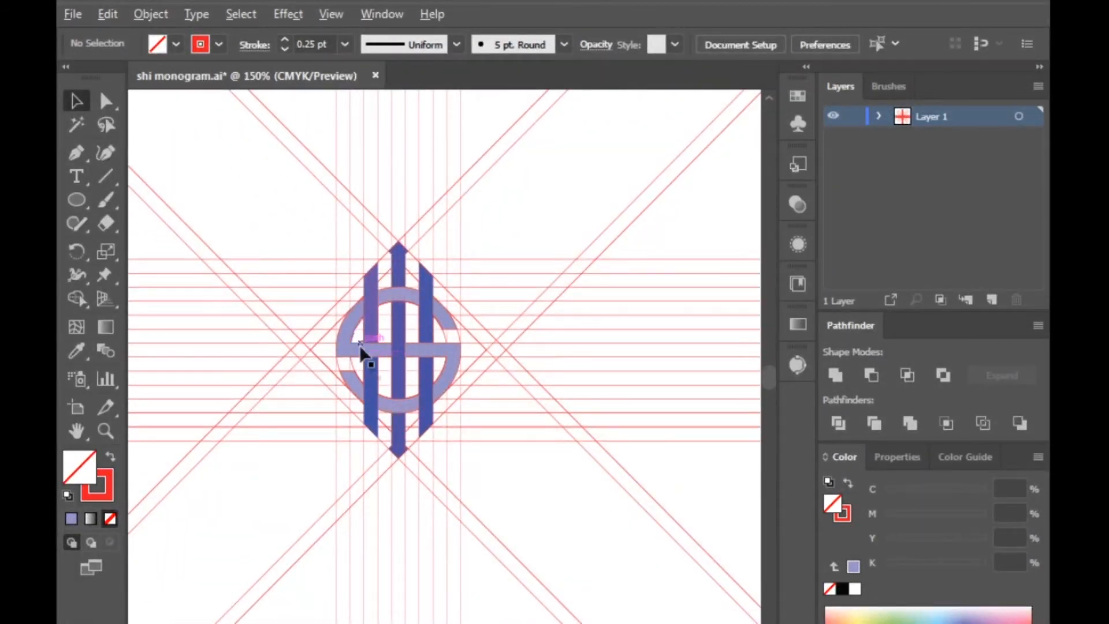
Draw a circle centred horizontally and vertically on the monogram, and enlarge it to run along the middle of the ring band
{"action": "scroll", "coordinate": [356, 346], "scroll_direction": "up", "scroll_amount": 5}
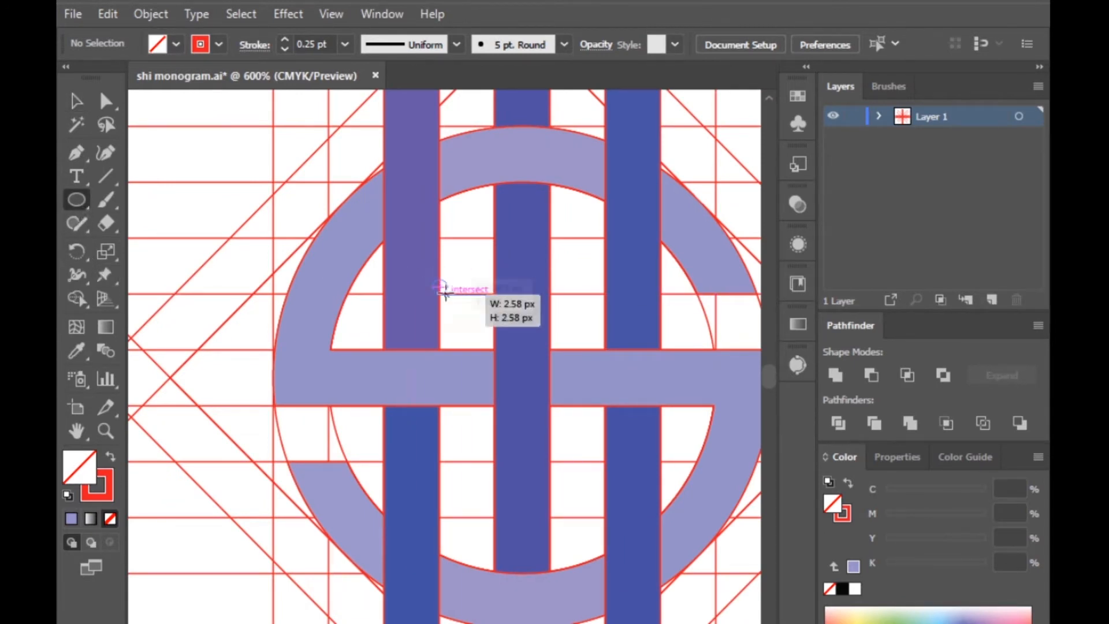
{"action": "left_click_drag", "start_coordinate": [440, 287], "coordinate": [606, 454]}
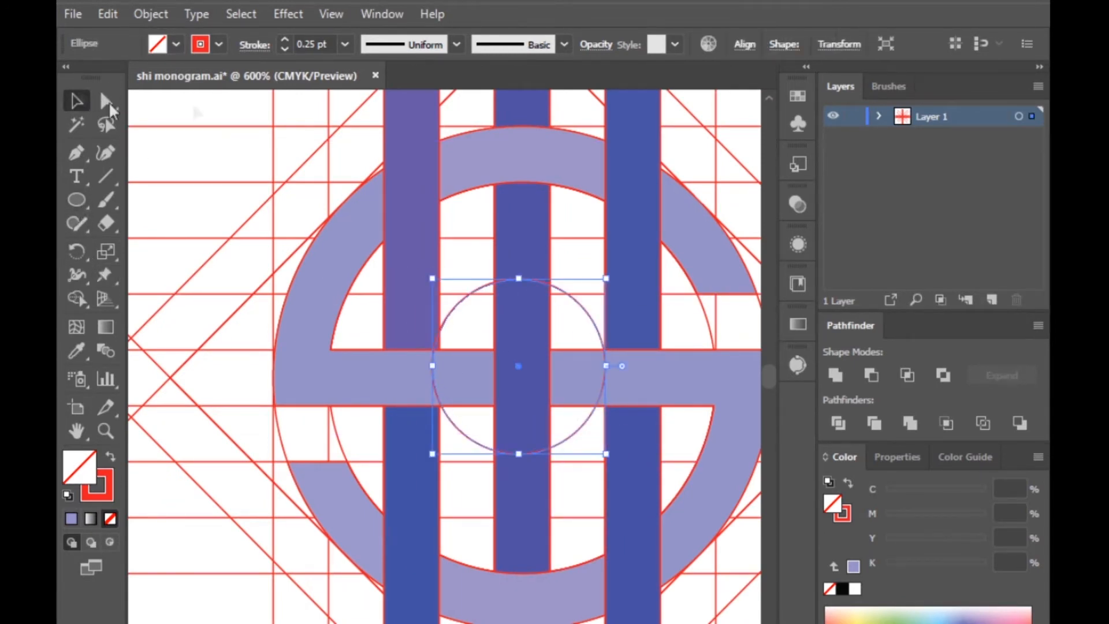
{"action": "left_click", "coordinate": [745, 44]}
{"action": "left_click", "coordinate": [584, 96]}
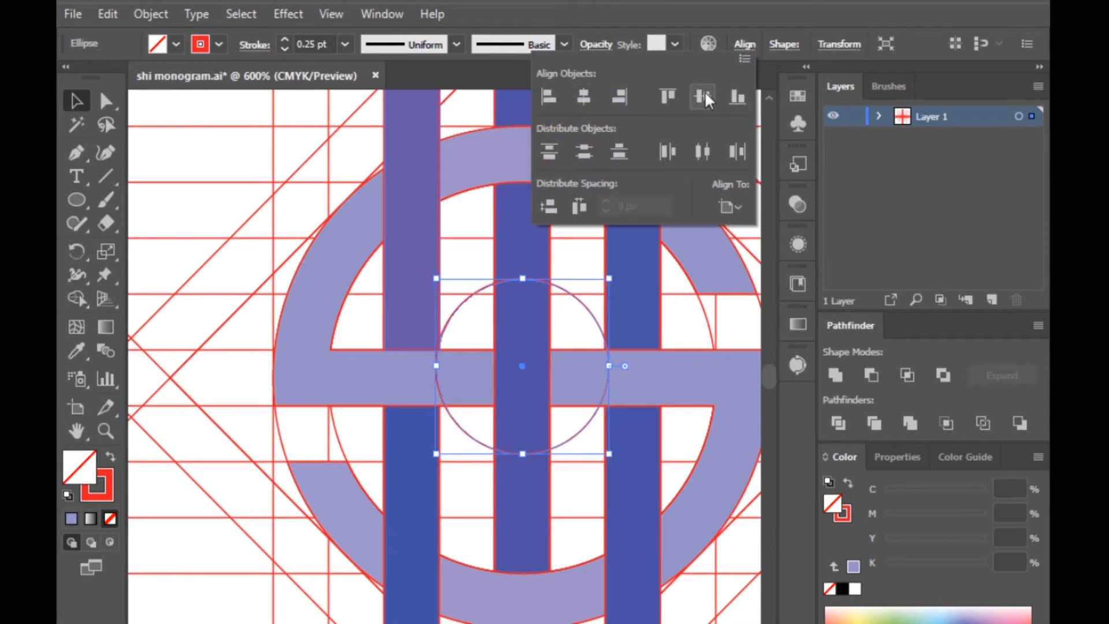
{"action": "left_click", "coordinate": [703, 96]}
{"action": "left_click", "coordinate": [688, 325]}
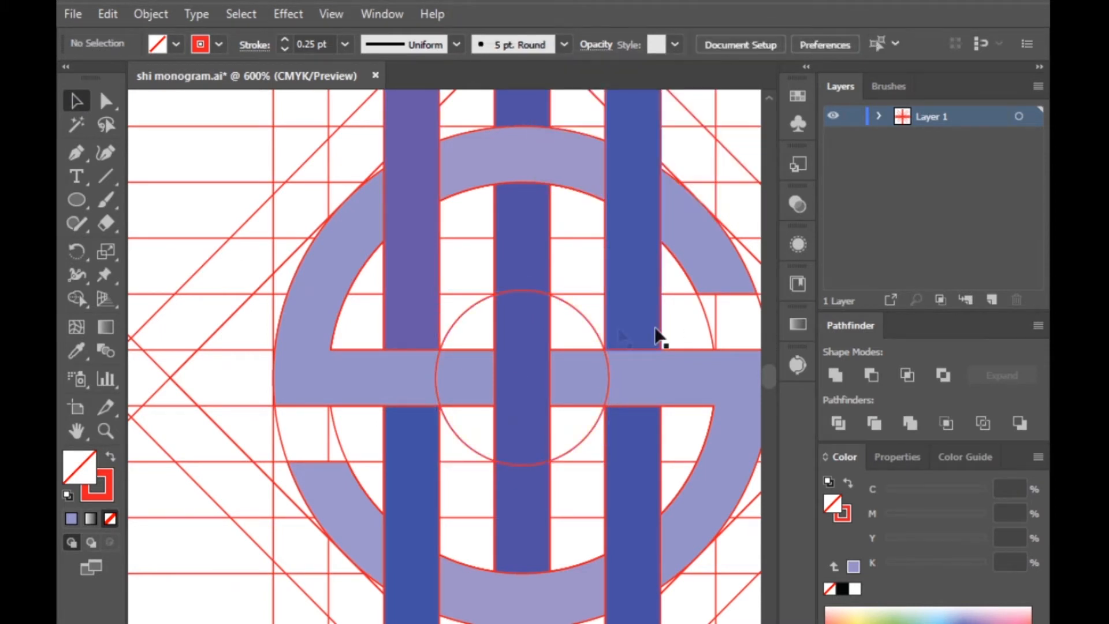
{"action": "left_click", "coordinate": [585, 319]}
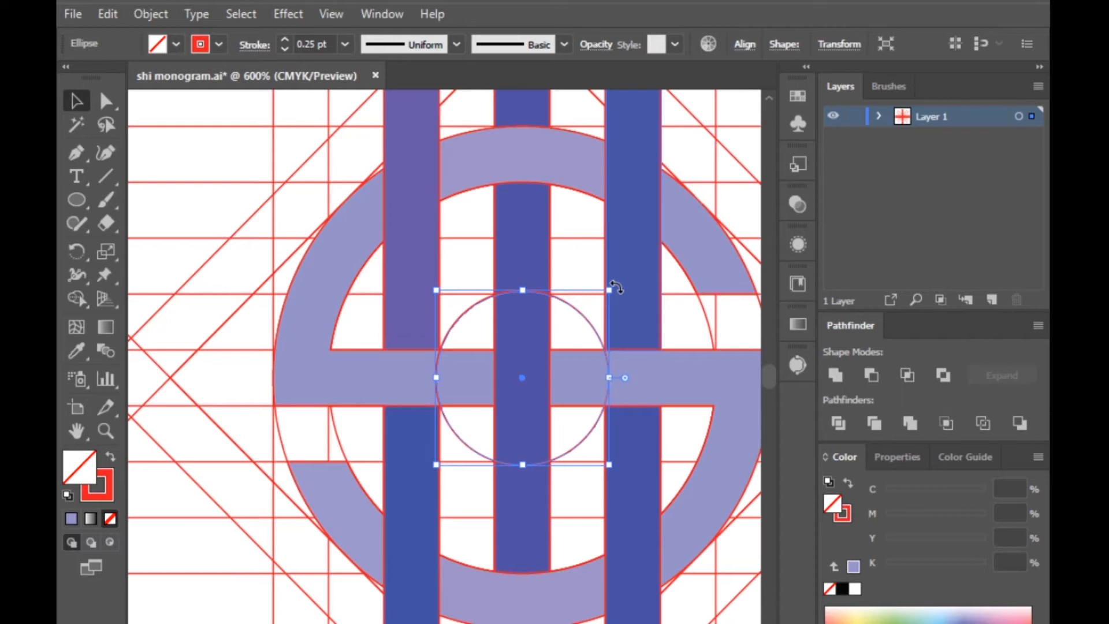
{"action": "left_click_drag", "start_coordinate": [609, 291], "coordinate": [740, 115]}
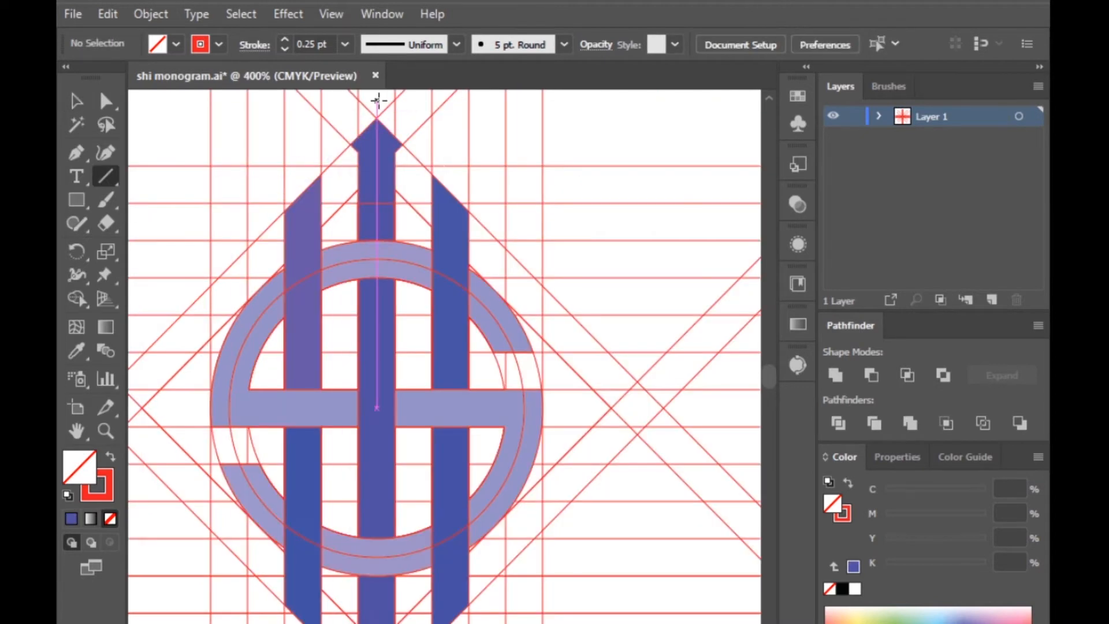
Draw a vertical line through the middle of the centre column, from above the upper tip to below the lower tip
{"action": "mouse_move", "coordinate": [377, 101]}
{"action": "left_mouse_down"}
{"action": "mouse_move", "coordinate": [377, 621]}
{"action": "mouse_move", "coordinate": [377, 246]}
{"action": "left_mouse_up"}
{"action": "scroll", "coordinate": [505, 307], "scroll_direction": "up", "scroll_amount": 6}
{"action": "scroll", "coordinate": [505, 307], "scroll_direction": "up", "scroll_amount": 12}
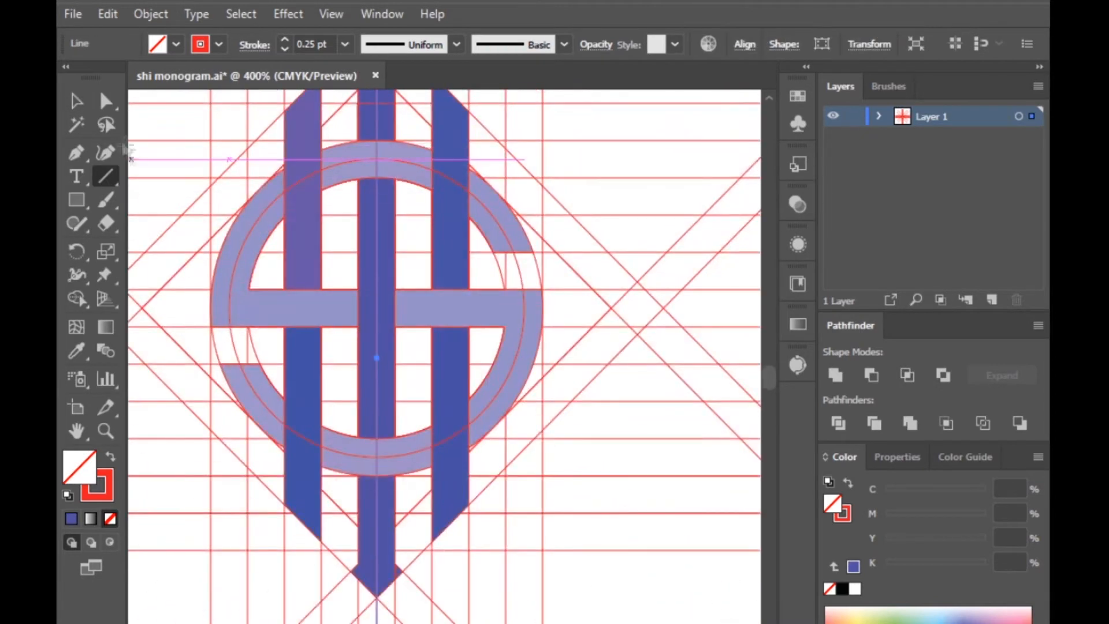
{"action": "left_click", "coordinate": [77, 101]}
{"action": "scroll", "coordinate": [614, 109], "scroll_direction": "up", "scroll_amount": 6}
{"action": "left_click", "coordinate": [554, 206]}
{"action": "scroll", "coordinate": [225, 272], "scroll_direction": "up", "scroll_amount": 1}
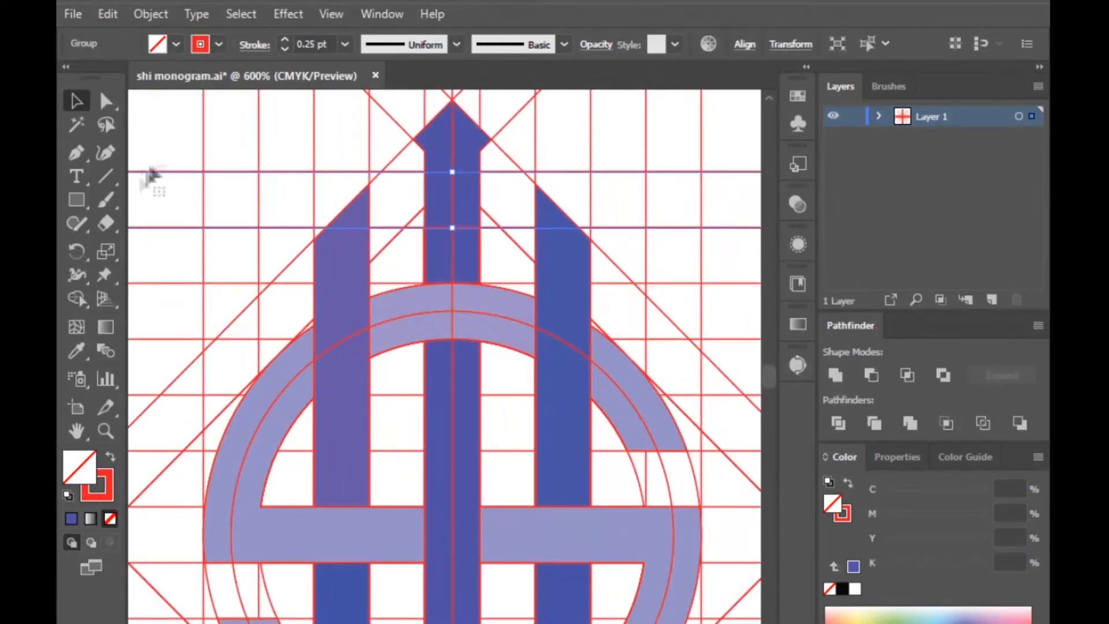
Draw a vertical line through the middle of the left column and copy it to the middle of the right column
{"action": "left_click", "coordinate": [101, 181]}
{"action": "left_click_drag", "start_coordinate": [342, 168], "coordinate": [349, 540]}
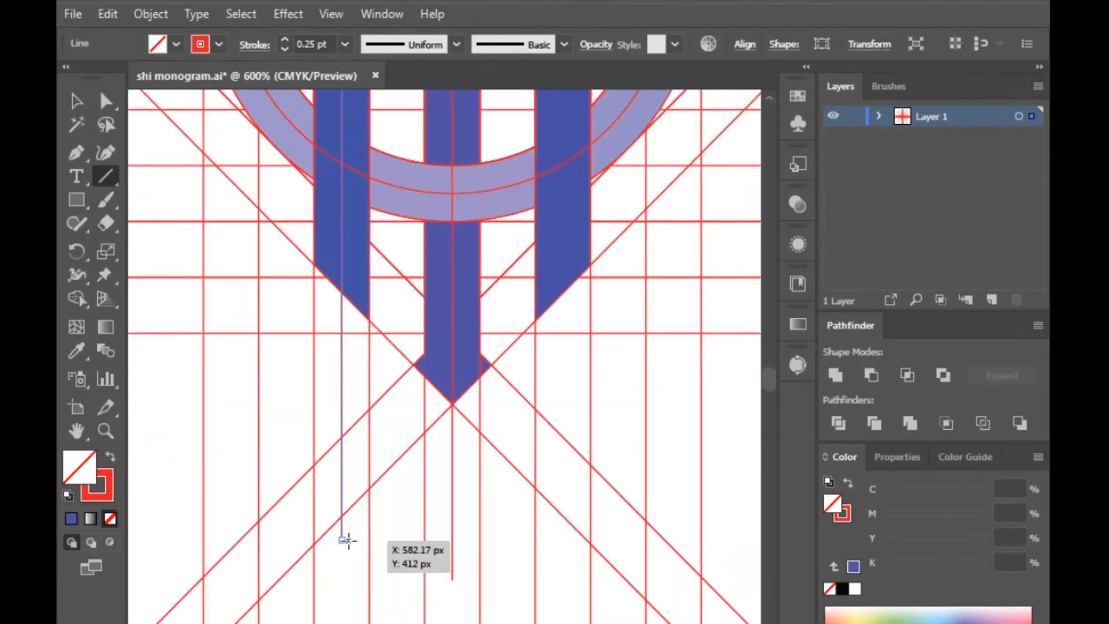
{"action": "left_click", "coordinate": [78, 109]}
{"action": "scroll", "coordinate": [181, 238], "scroll_direction": "up", "scroll_amount": 6}
{"action": "left_click", "coordinate": [182, 238]}
{"action": "scroll", "coordinate": [369, 277], "scroll_direction": "up", "scroll_amount": 3}
{"action": "left_click_drag", "start_coordinate": [341, 317], "coordinate": [563, 326]}
{"action": "left_click", "coordinate": [738, 184]}
Draw a horizontal line through the middle of the crossbar, extending past both sides of the ring
{"action": "scroll", "coordinate": [357, 363], "scroll_direction": "down", "scroll_amount": 3}
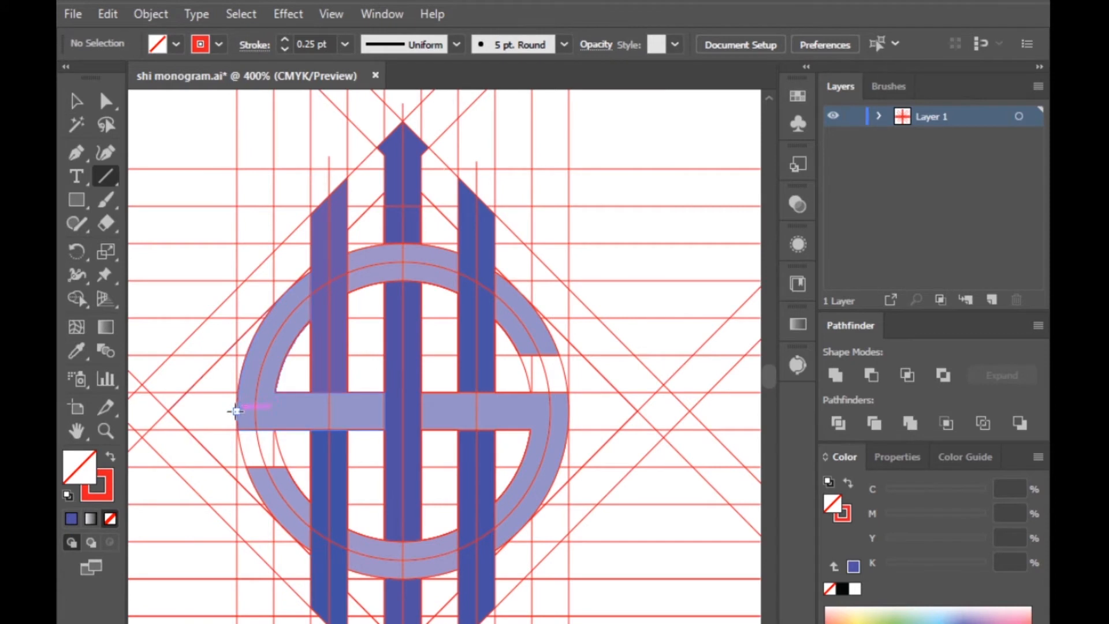
{"action": "left_click_drag", "start_coordinate": [215, 411], "coordinate": [662, 408]}
{"action": "left_click", "coordinate": [75, 104]}
{"action": "left_click", "coordinate": [289, 445]}
Delete the vertical grid lines extending above the monogram
{"action": "scroll", "coordinate": [290, 444], "scroll_direction": "up", "scroll_amount": 2}
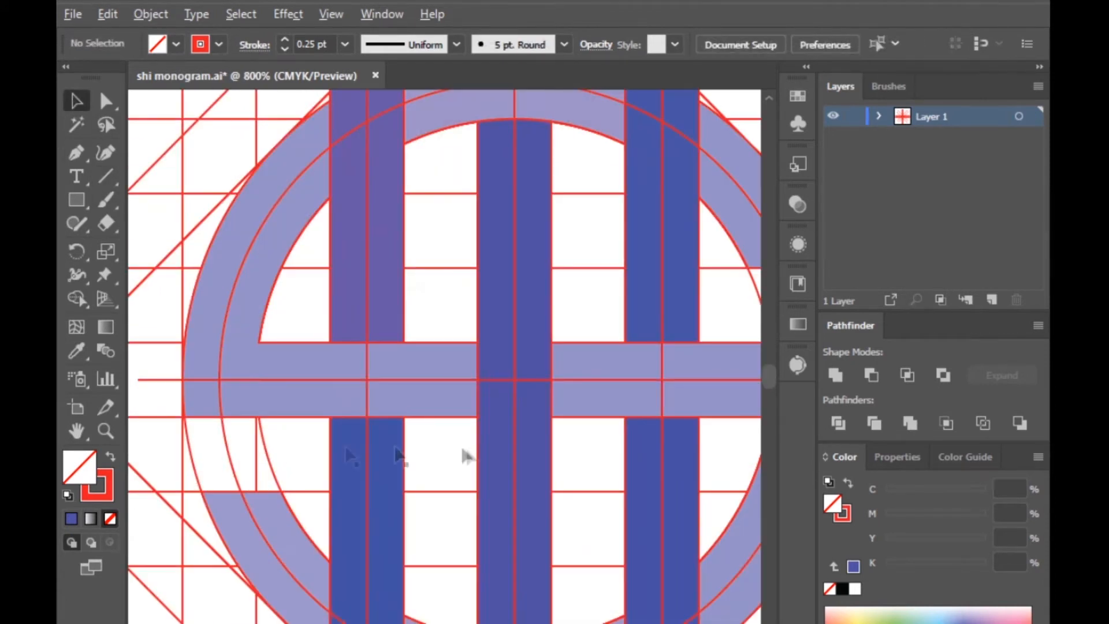
{"action": "scroll", "coordinate": [424, 459], "scroll_direction": "down", "scroll_amount": 3}
{"action": "scroll", "coordinate": [423, 459], "scroll_direction": "up", "scroll_amount": 3}
{"action": "scroll", "coordinate": [423, 459], "scroll_direction": "down", "scroll_amount": 3}
{"action": "scroll", "coordinate": [413, 372], "scroll_direction": "up", "scroll_amount": 3}
{"action": "left_click", "coordinate": [301, 177]}
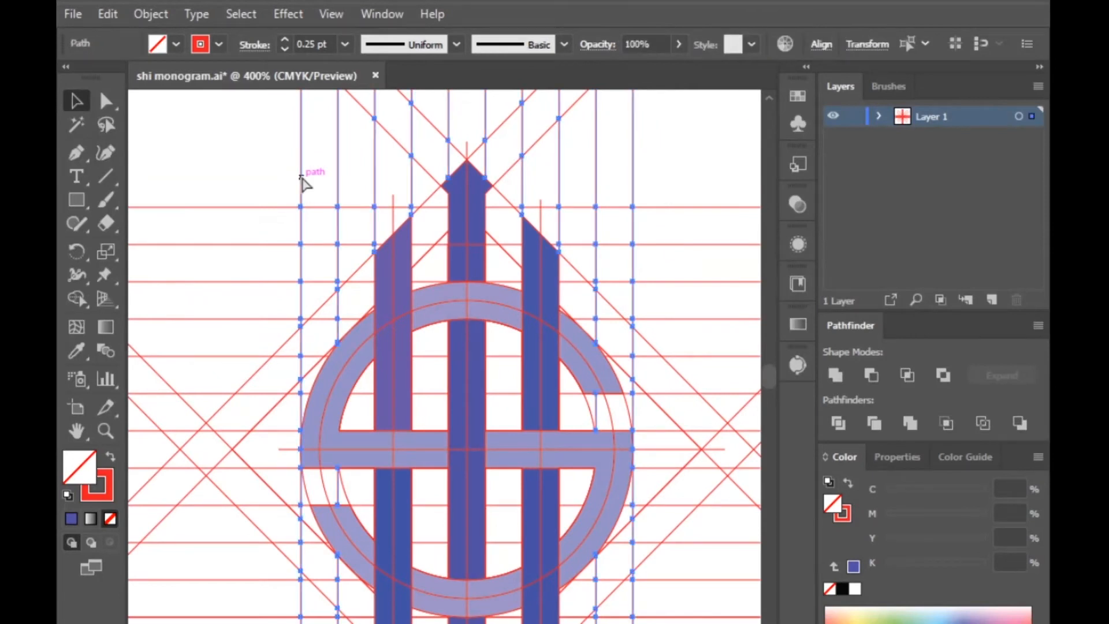
{"action": "left_click", "coordinate": [296, 154]}
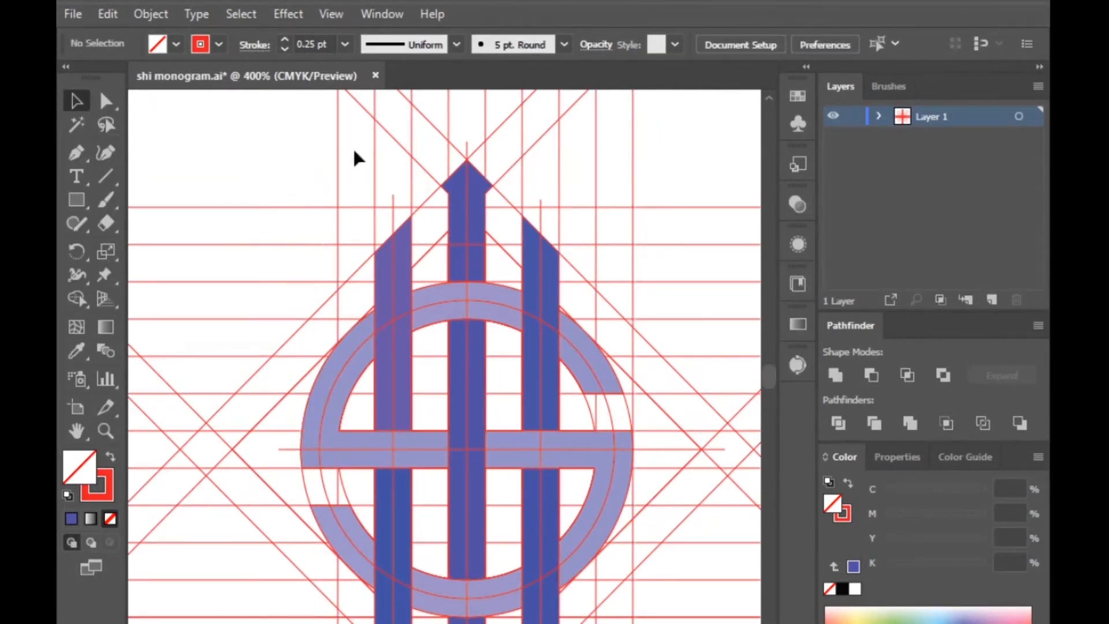
{"action": "left_click", "coordinate": [426, 111]}
{"action": "scroll", "coordinate": [426, 112], "scroll_direction": "up", "scroll_amount": 3}
{"action": "left_click_drag", "start_coordinate": [382, 115], "coordinate": [660, 137]}
{"action": "key", "text": "Delete"}
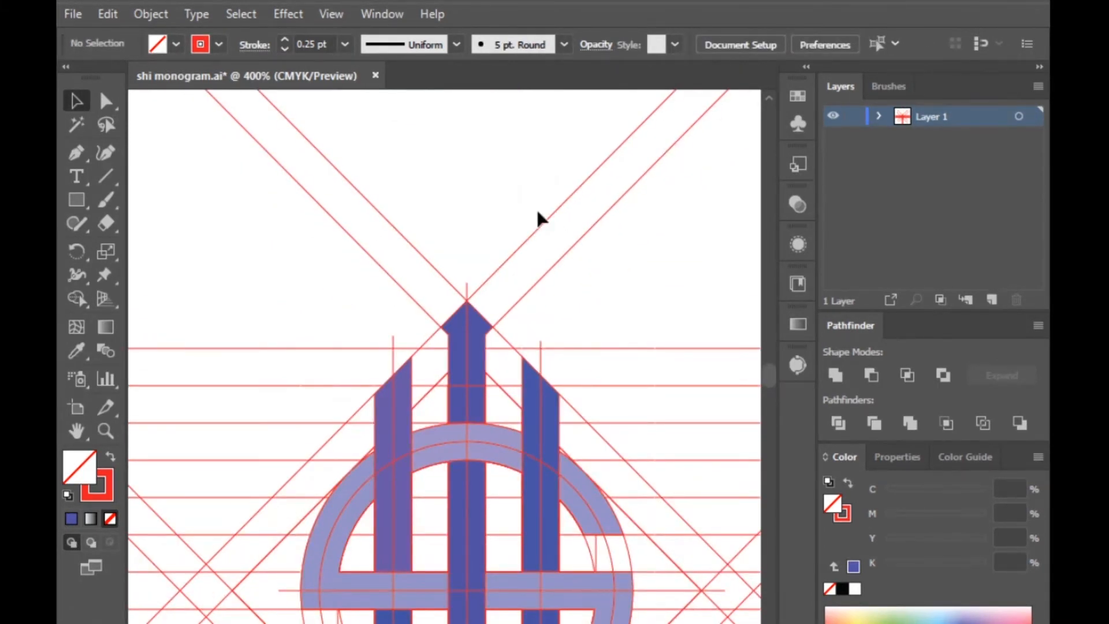
Delete the diagonal grid lines that extend upward from the monogram's upper tip on both sides
{"action": "left_click", "coordinate": [577, 243]}
{"action": "key", "text": "Delete"}
{"action": "key", "text": "ctrl+z"}
{"action": "left_click", "coordinate": [581, 232]}
{"action": "left_click", "coordinate": [524, 241]}
{"action": "key", "text": "Delete"}
{"action": "scroll", "coordinate": [475, 280], "scroll_direction": "down", "scroll_amount": 2}
{"action": "left_click", "coordinate": [391, 235]}
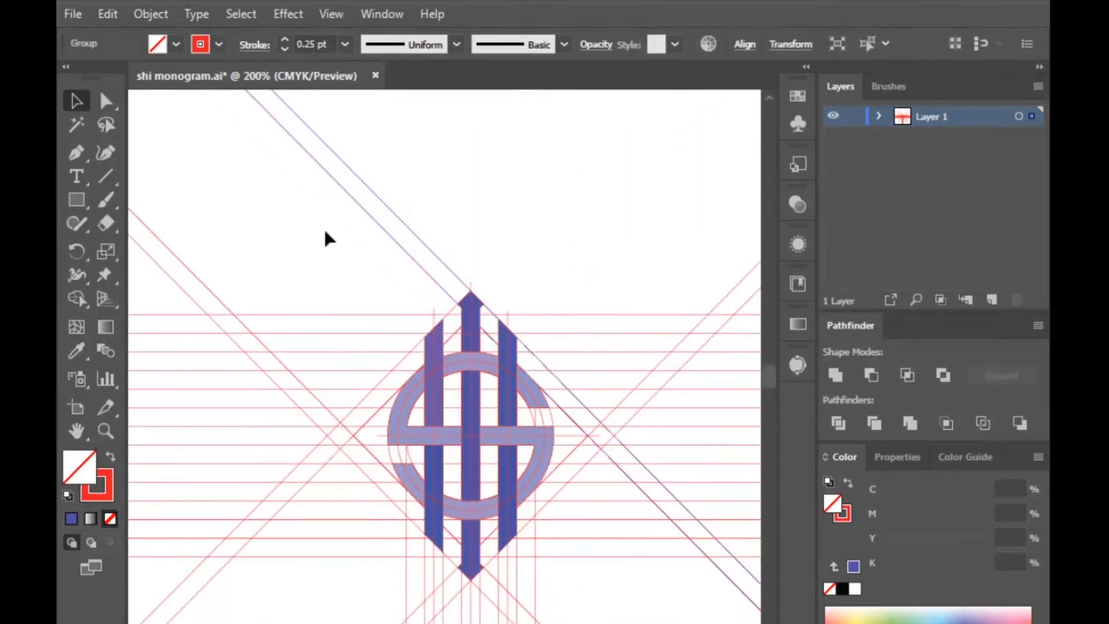
{"action": "key", "text": "Delete"}
Delete the horizontal grid lines on the left side of the monogram
{"action": "scroll", "coordinate": [323, 231], "scroll_direction": "down", "scroll_amount": 3}
{"action": "scroll", "coordinate": [462, 275], "scroll_direction": "down", "scroll_amount": 2}
{"action": "left_click_drag", "start_coordinate": [213, 209], "coordinate": [245, 391]}
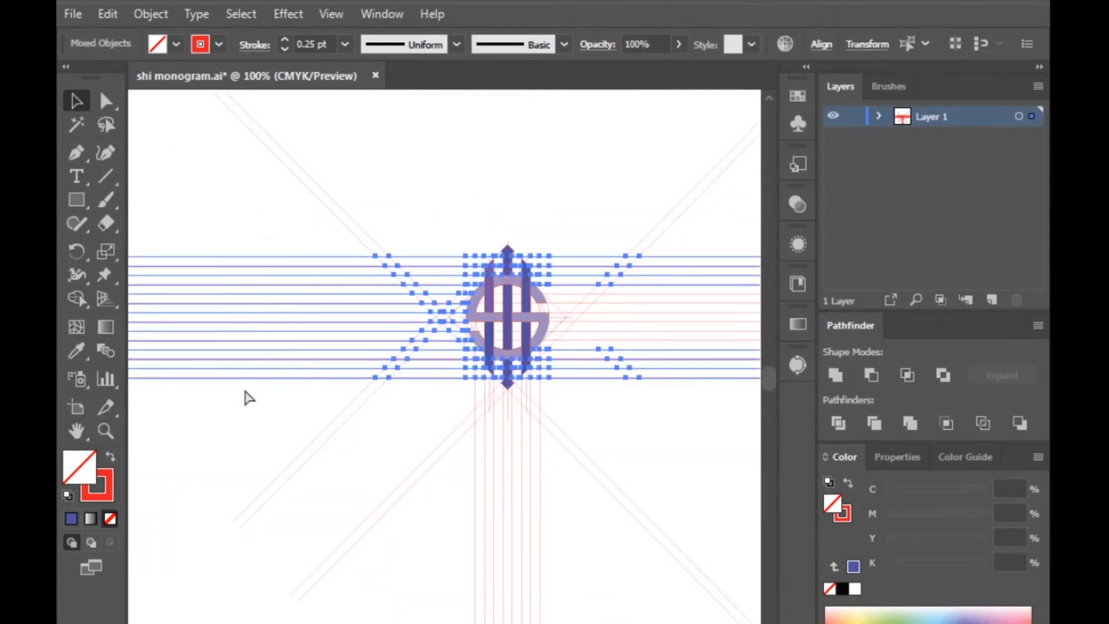
{"action": "left_click", "coordinate": [243, 386]}
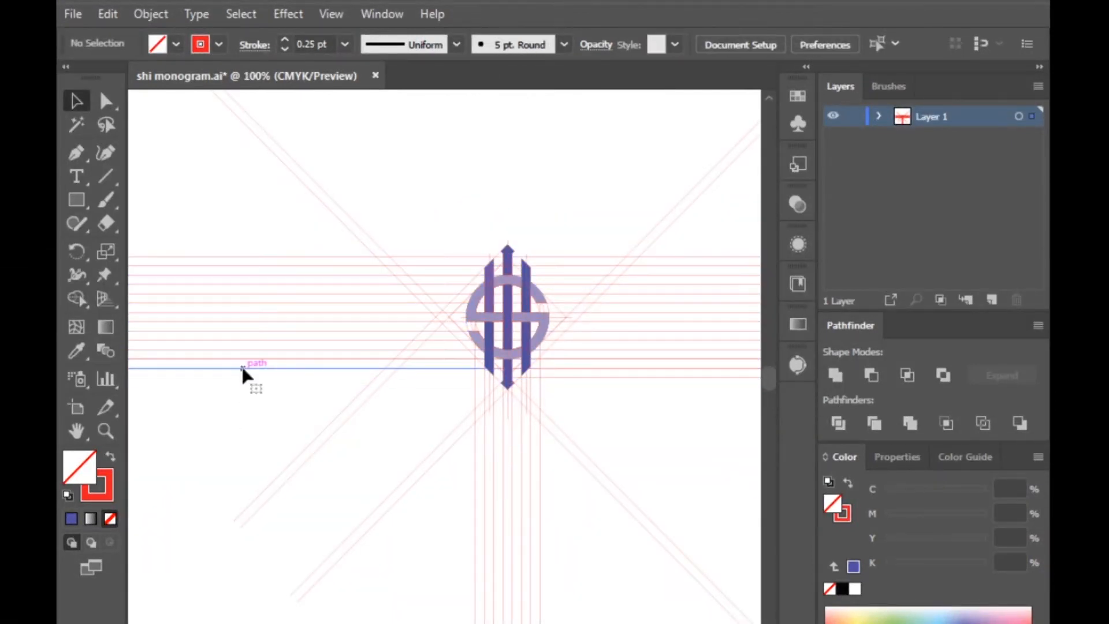
{"action": "left_click_drag", "start_coordinate": [215, 226], "coordinate": [225, 366]}
{"action": "key", "text": "Delete"}
{"action": "left_click_drag", "start_coordinate": [212, 324], "coordinate": [229, 375]}
{"action": "key", "text": "Delete"}
Delete the horizontal grid lines on the right side of the monogram
{"action": "scroll", "coordinate": [514, 285], "scroll_direction": "up", "scroll_amount": 3}
{"action": "scroll", "coordinate": [252, 386], "scroll_direction": "down", "scroll_amount": 3}
{"action": "left_click_drag", "start_coordinate": [543, 309], "coordinate": [568, 465]}
{"action": "key", "text": "Delete"}
{"action": "scroll", "coordinate": [335, 371], "scroll_direction": "up", "scroll_amount": 3}
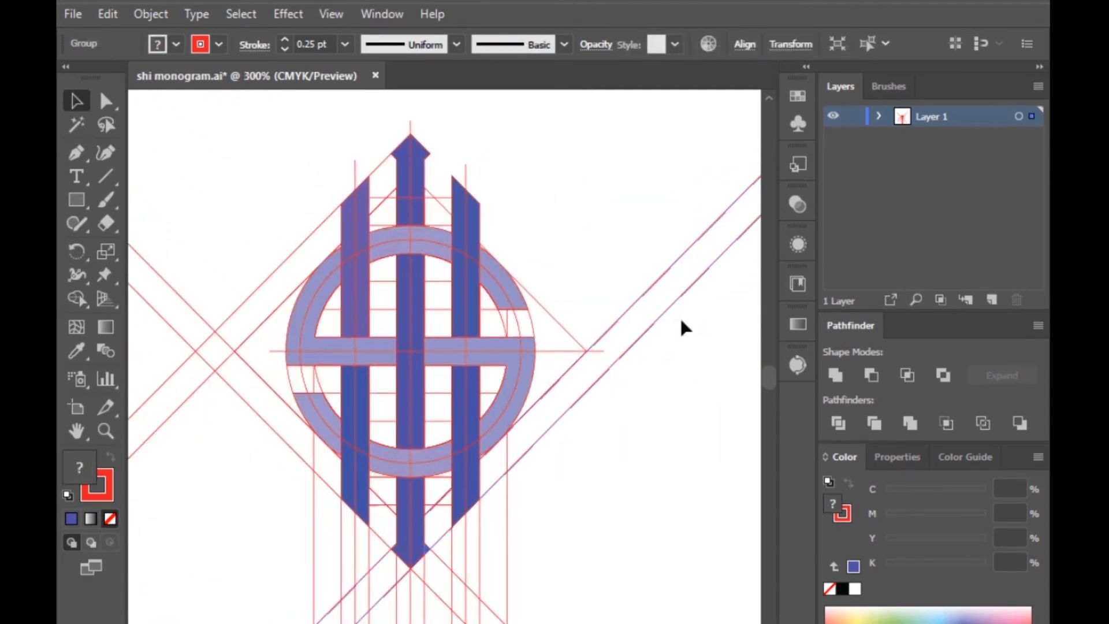
Try to delete the right-hand diagonals together with the vertical and diagonal grid lines below the monogram
{"action": "left_click", "coordinate": [681, 321]}
{"action": "scroll", "coordinate": [539, 535], "scroll_direction": "down", "scroll_amount": 5}
{"action": "left_click_drag", "start_coordinate": [544, 579], "coordinate": [274, 532]}
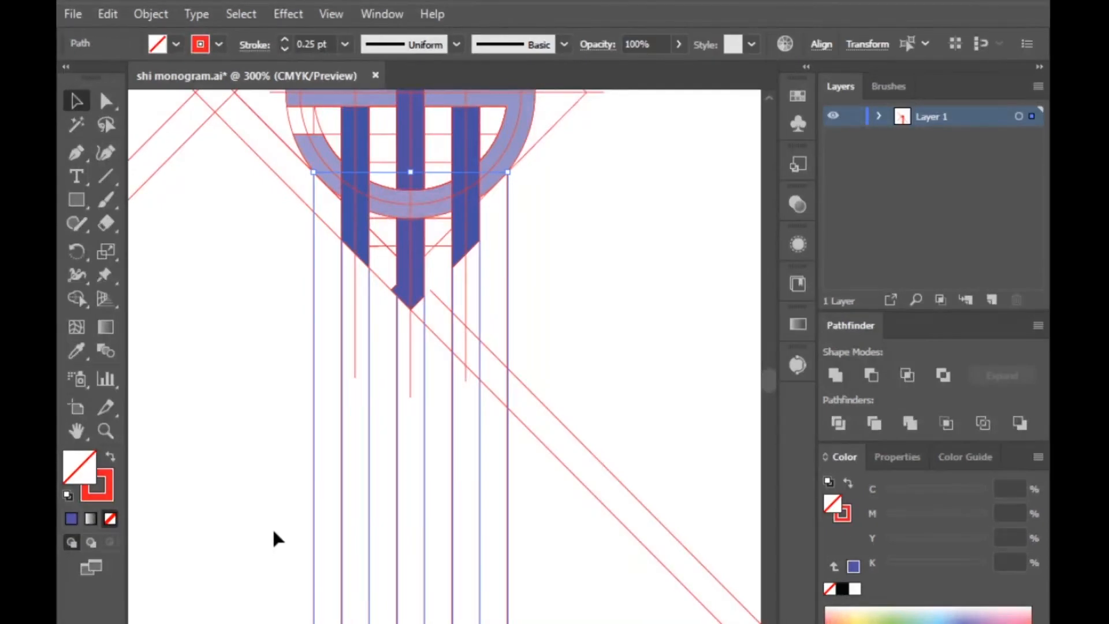
{"action": "key", "text": "Delete"}
{"action": "scroll", "coordinate": [272, 527], "scroll_direction": "up", "scroll_amount": 3}
{"action": "left_click_drag", "start_coordinate": [576, 513], "coordinate": [529, 608]}
{"action": "key", "text": "Delete"}
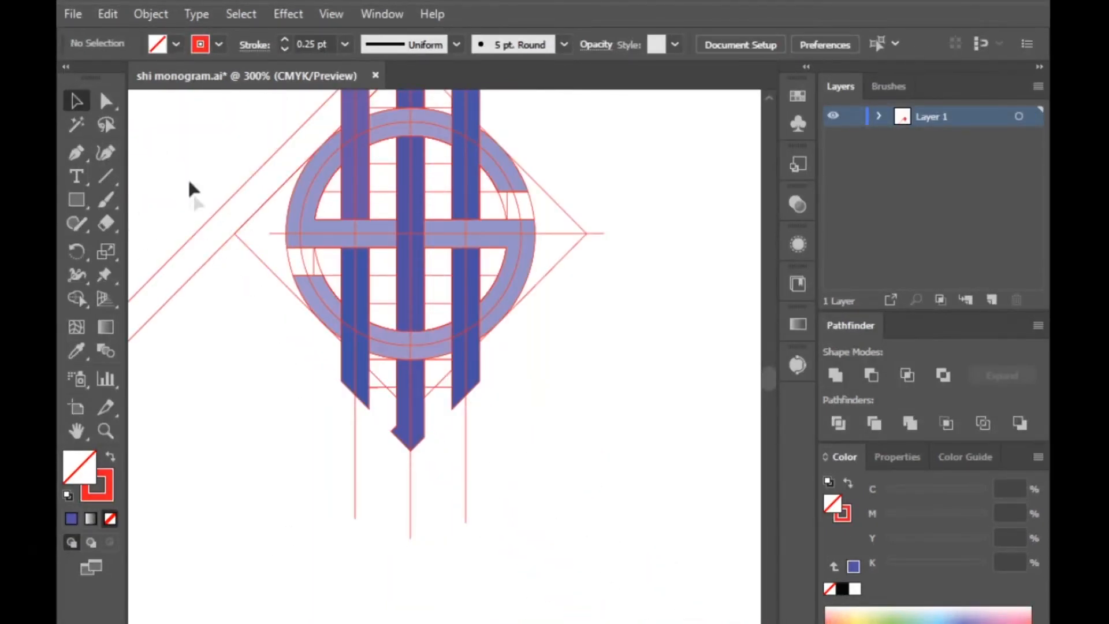
Try to delete the remaining left diagonals and the diamond's side corners around the ring
{"action": "left_click_drag", "start_coordinate": [193, 193], "coordinate": [226, 295]}
{"action": "scroll", "coordinate": [228, 413], "scroll_direction": "up", "scroll_amount": 2}
{"action": "key", "text": "Delete"}
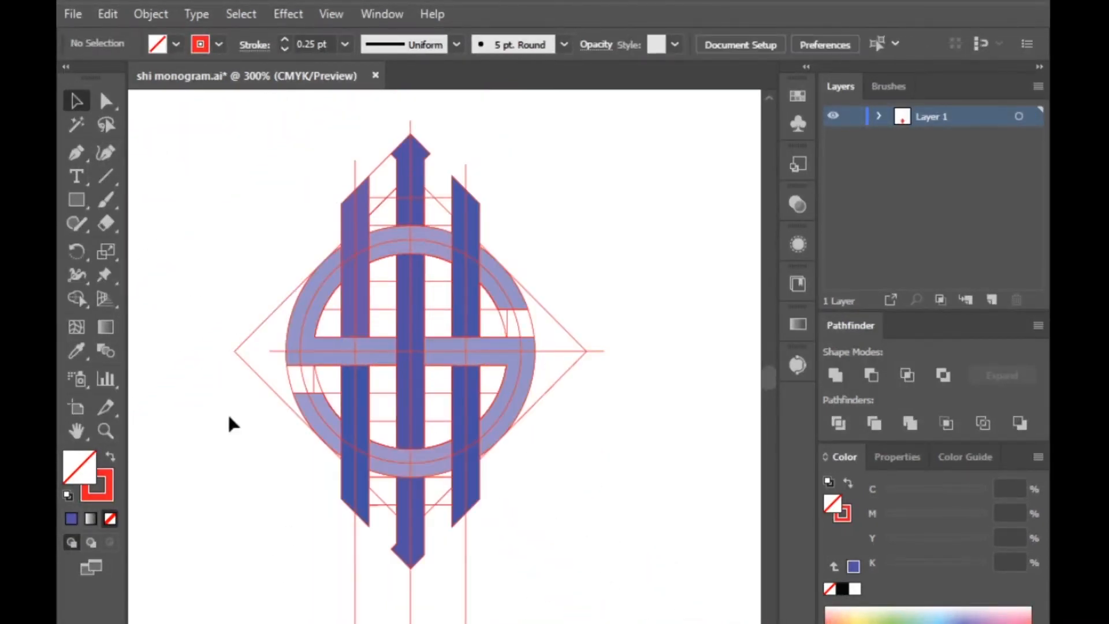
{"action": "left_click_drag", "start_coordinate": [237, 404], "coordinate": [259, 318]}
{"action": "key", "text": "Delete"}
{"action": "key", "text": "Delete"}
Try to delete the short grid segments inside the ring, in the ring's gap and between the lower columns
{"action": "left_click", "coordinate": [384, 310]}
{"action": "key", "text": "Delete"}
{"action": "left_click", "coordinate": [388, 282]}
{"action": "key", "text": "Delete"}
{"action": "left_click", "coordinate": [441, 282]}
{"action": "key", "text": "Delete"}
{"action": "left_click", "coordinate": [444, 310]}
{"action": "left_click", "coordinate": [546, 311]}
{"action": "key", "text": "Delete"}
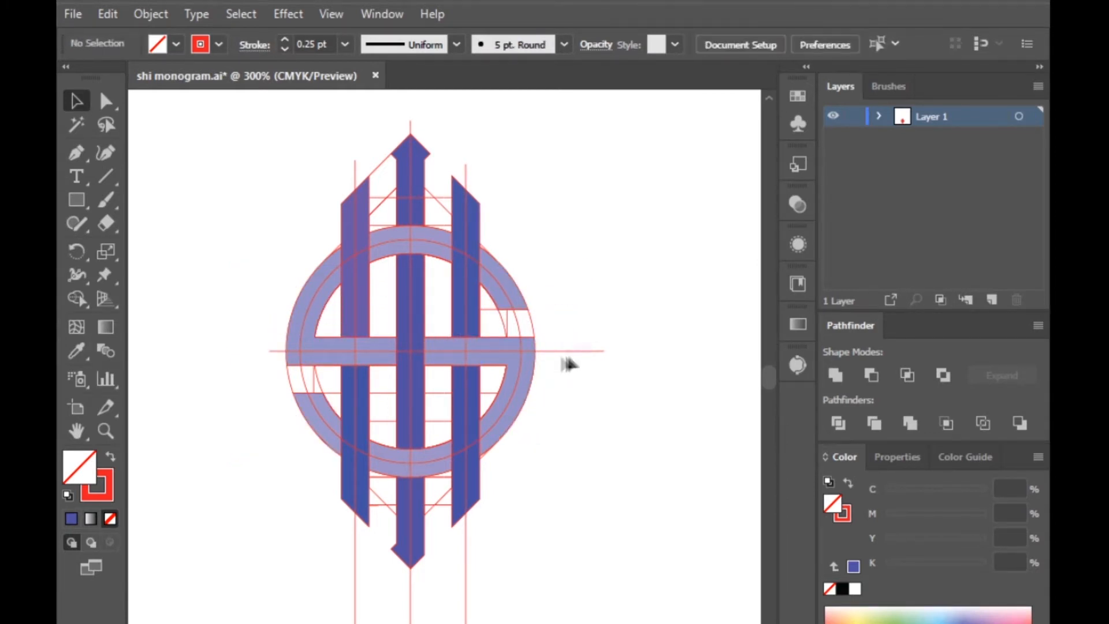
{"action": "left_click", "coordinate": [508, 316]}
{"action": "key", "text": "Delete"}
{"action": "left_click", "coordinate": [384, 500]}
{"action": "key", "text": "Delete"}
Undo the recent grid line deletions until the lower arrow tip's right corner is restored
{"action": "scroll", "coordinate": [432, 574], "scroll_direction": "up", "scroll_amount": 3}
{"action": "key", "text": "ctrl+z"}
{"action": "key", "text": "ctrl+z"}
{"action": "key", "text": "ctrl+z"}
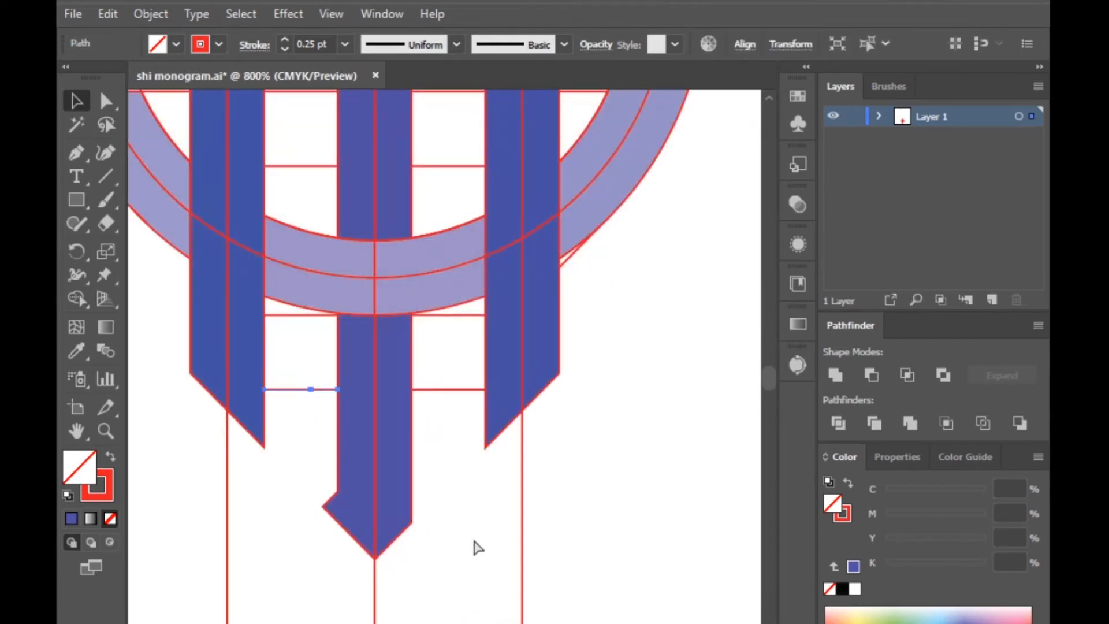
{"action": "key", "text": "ctrl+z"}
{"action": "key", "text": "ctrl+z"}
{"action": "key", "text": "ctrl+z"}
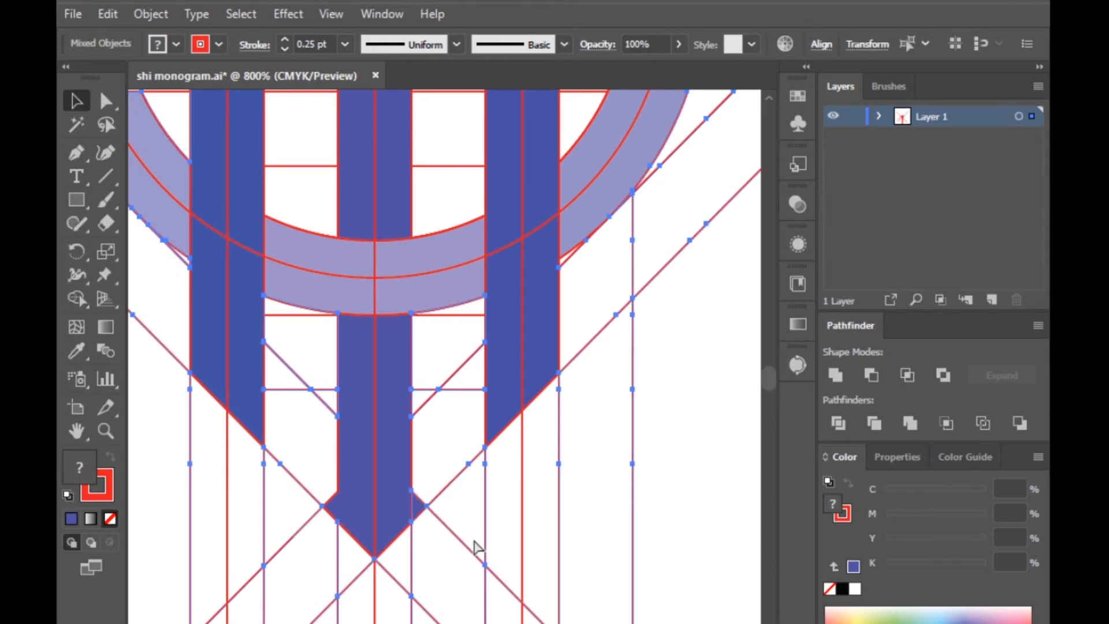
Ungroup the lower arrow tip's right corner from the grid lines grouped with it
{"action": "left_click", "coordinate": [476, 526]}
{"action": "scroll", "coordinate": [476, 525], "scroll_direction": "down", "scroll_amount": 3}
{"action": "scroll", "coordinate": [450, 375], "scroll_direction": "up", "scroll_amount": 4}
{"action": "left_click", "coordinate": [445, 355]}
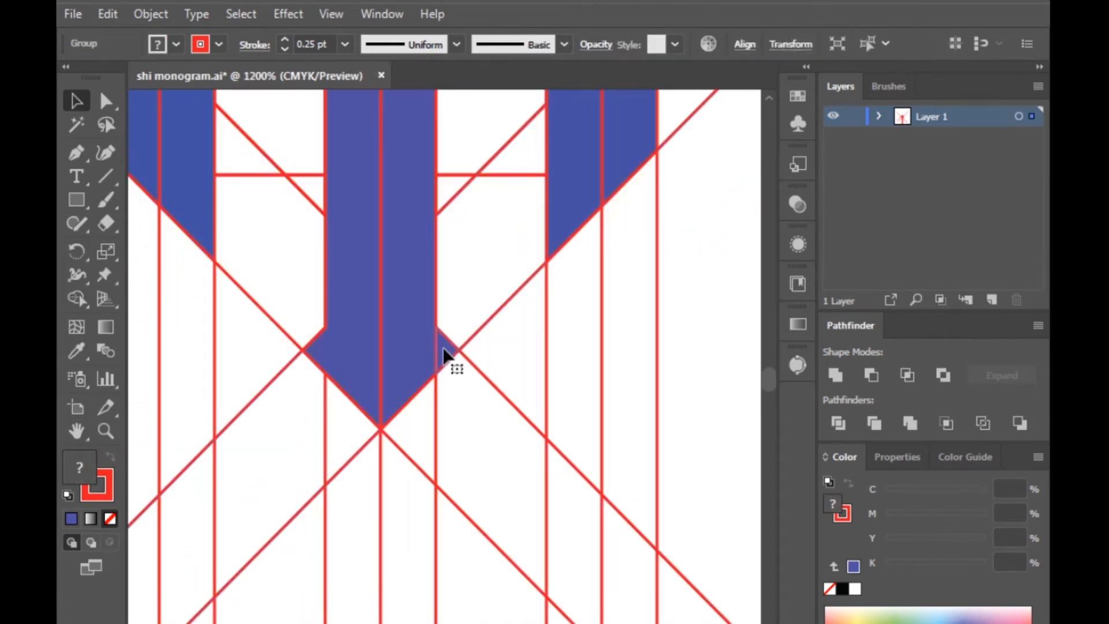
{"action": "key", "text": "ctrl+shift+g"}
{"action": "left_click", "coordinate": [479, 266]}
Delete the vertical grid lines and the diagonals below the monogram, keeping the three column centre lines
{"action": "scroll", "coordinate": [432, 431], "scroll_direction": "down", "scroll_amount": 4}
{"action": "scroll", "coordinate": [488, 469], "scroll_direction": "down", "scroll_amount": 3}
{"action": "left_click_drag", "start_coordinate": [543, 477], "coordinate": [273, 525]}
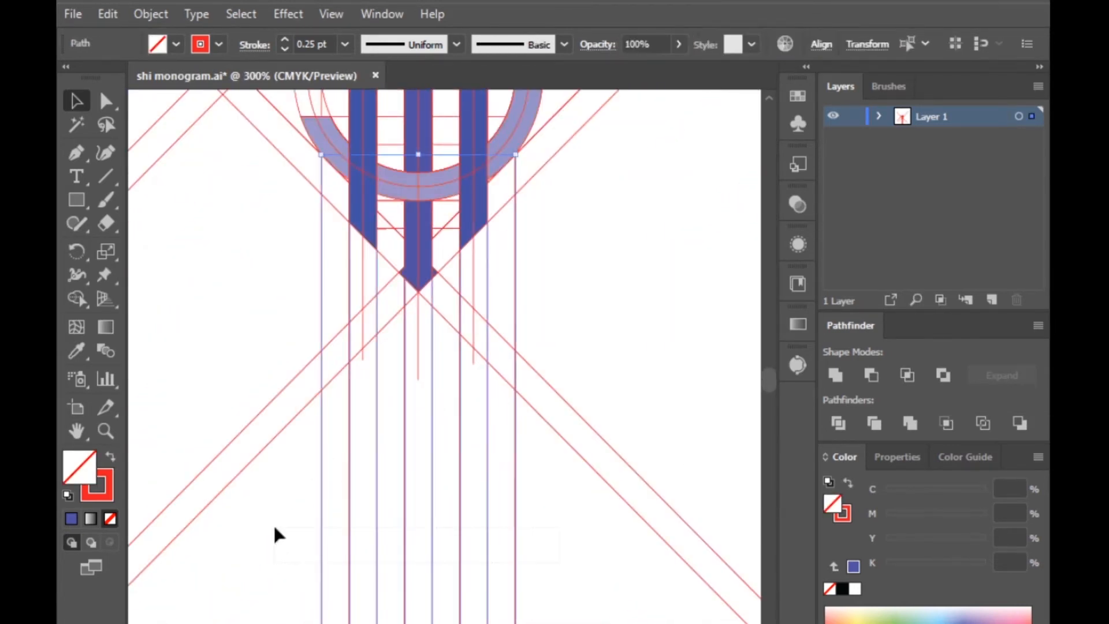
{"action": "key", "text": "Delete"}
{"action": "scroll", "coordinate": [379, 458], "scroll_direction": "down", "scroll_amount": 2}
{"action": "left_click_drag", "start_coordinate": [383, 535], "coordinate": [209, 435]}
{"action": "key", "text": "Delete"}
Delete the remaining long diagonal grid lines on the left side of the monogram
{"action": "scroll", "coordinate": [330, 326], "scroll_direction": "up", "scroll_amount": 2}
{"action": "left_click_drag", "start_coordinate": [175, 279], "coordinate": [266, 382]}
{"action": "key", "text": "Delete"}
{"action": "scroll", "coordinate": [266, 369], "scroll_direction": "up", "scroll_amount": 3}
{"action": "left_click_drag", "start_coordinate": [291, 227], "coordinate": [203, 293]}
{"action": "key", "text": "Delete"}
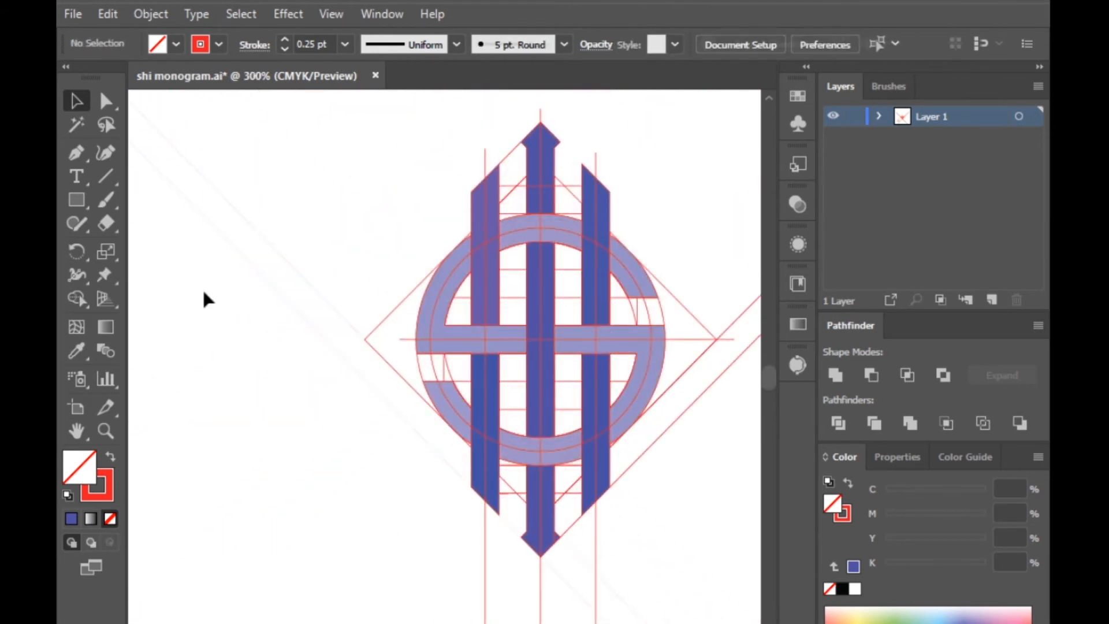
Delete the remaining diagonals and the diamond's corner on the right side of the monogram
{"action": "scroll", "coordinate": [439, 361], "scroll_direction": "up", "scroll_amount": 3}
{"action": "scroll", "coordinate": [575, 416], "scroll_direction": "down", "scroll_amount": 3}
{"action": "left_click_drag", "start_coordinate": [689, 379], "coordinate": [690, 382]}
{"action": "key", "text": "Delete"}
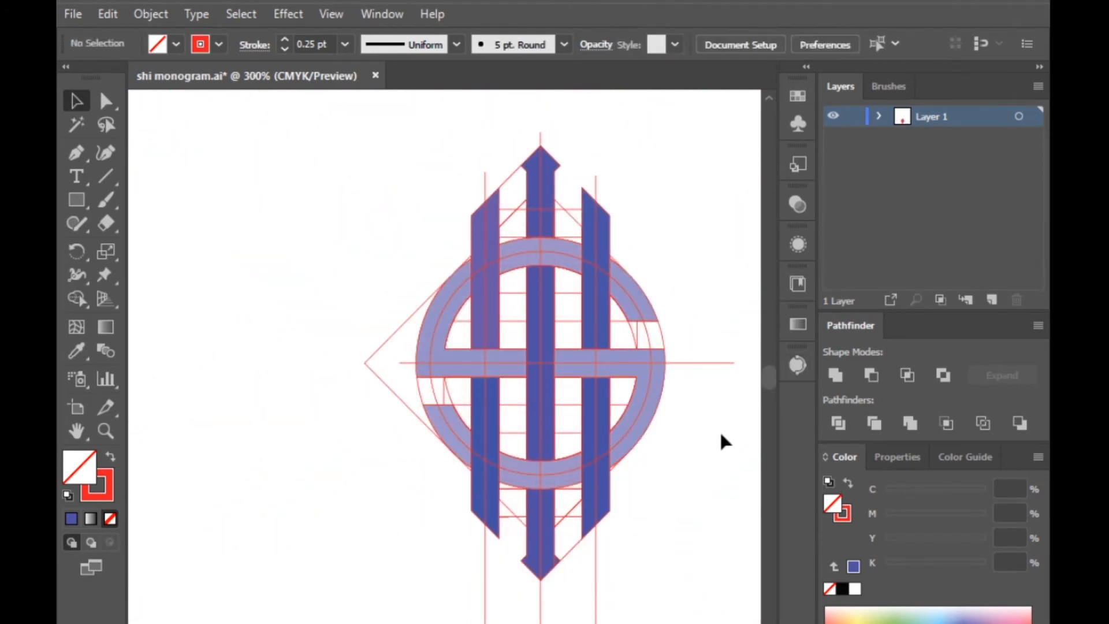
Delete the diagonal grid lines between the lower arrow and the side columns
{"action": "scroll", "coordinate": [519, 595], "scroll_direction": "up", "scroll_amount": 6}
{"action": "scroll", "coordinate": [510, 521], "scroll_direction": "down", "scroll_amount": 2}
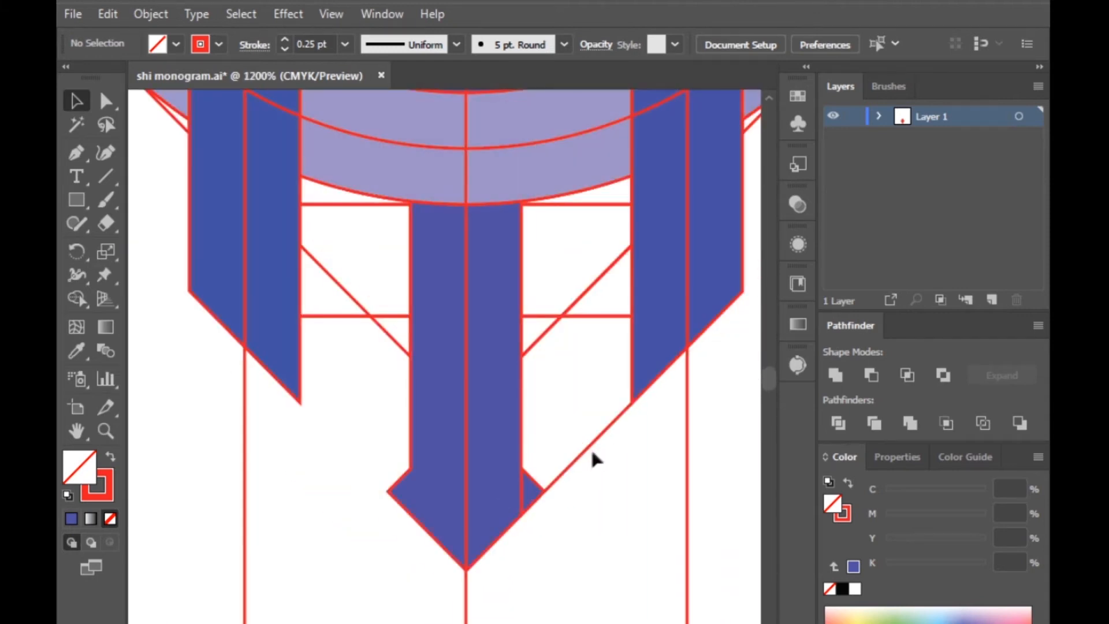
{"action": "scroll", "coordinate": [476, 463], "scroll_direction": "down", "scroll_amount": 3}
{"action": "left_click", "coordinate": [511, 456]}
{"action": "key", "text": "Delete"}
{"action": "left_click", "coordinate": [501, 418]}
{"action": "key", "text": "Delete"}
{"action": "left_click", "coordinate": [506, 416]}
{"action": "key", "text": "Delete"}
Delete the horizontal grid lines between the lower arrow and the side columns, just below the ring
{"action": "left_click", "coordinate": [513, 376]}
{"action": "left_click", "coordinate": [514, 418]}
{"action": "left_click", "coordinate": [508, 377]}
{"action": "left_click", "coordinate": [515, 398]}
{"action": "left_click", "coordinate": [513, 379]}
{"action": "key", "text": "Delete"}
{"action": "left_click", "coordinate": [432, 413]}
{"action": "key", "text": "Delete"}
{"action": "left_click", "coordinate": [432, 382]}
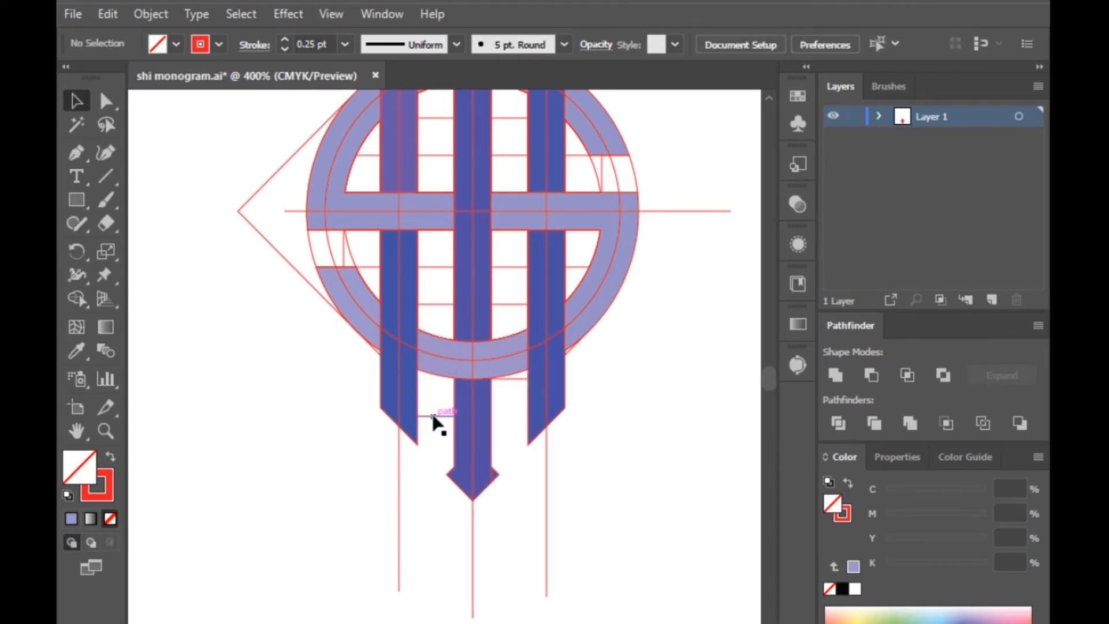
Delete the leftover diagonal grid segments touching the lower outside of the ring
{"action": "scroll", "coordinate": [636, 402], "scroll_direction": "up", "scroll_amount": 3}
{"action": "scroll", "coordinate": [577, 483], "scroll_direction": "up", "scroll_amount": 4}
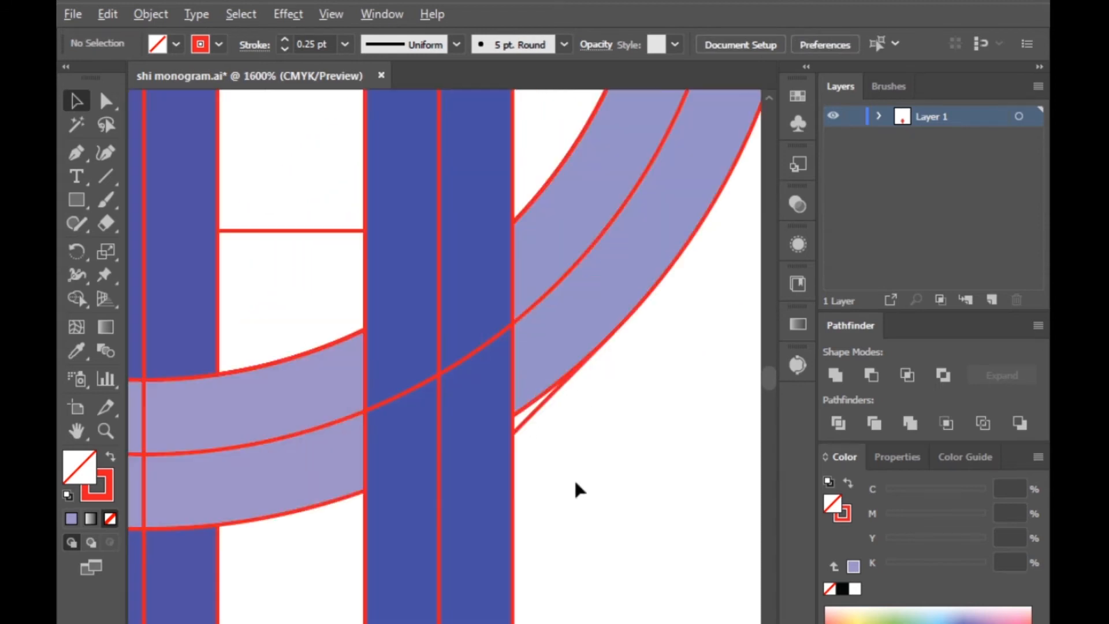
{"action": "left_click", "coordinate": [536, 413]}
{"action": "key", "text": "Delete"}
{"action": "scroll", "coordinate": [581, 441], "scroll_direction": "down", "scroll_amount": 3}
{"action": "left_click", "coordinate": [308, 439]}
{"action": "key", "text": "Delete"}
Delete the grid lines between the upper arrow and the left column, plus the diagonal remnant outside the ring's upper left
{"action": "scroll", "coordinate": [307, 441], "scroll_direction": "up", "scroll_amount": 3}
{"action": "scroll", "coordinate": [260, 456], "scroll_direction": "down", "scroll_amount": 2}
{"action": "scroll", "coordinate": [300, 325], "scroll_direction": "up", "scroll_amount": 3}
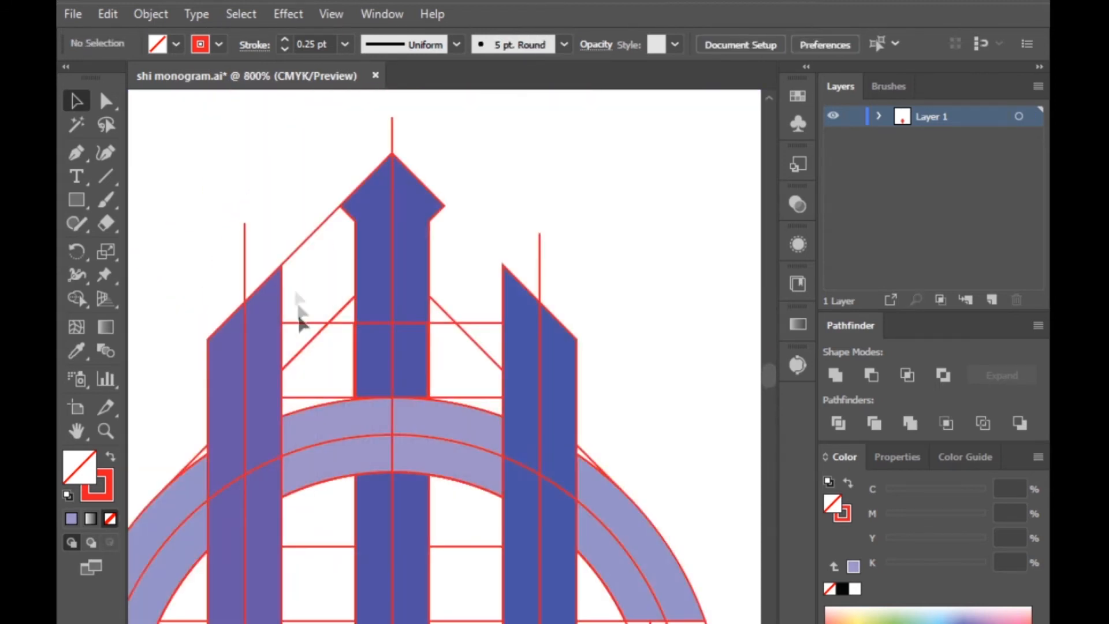
{"action": "left_click_drag", "start_coordinate": [323, 302], "coordinate": [321, 407]}
{"action": "key", "text": "Delete"}
{"action": "key", "text": "Delete"}
{"action": "key", "text": "Delete"}
{"action": "left_click", "coordinate": [203, 456]}
{"action": "key", "text": "Delete"}
Delete the grid lines between the upper arrow and the right column, and the grid rectangle at the arrow shaft's base
{"action": "left_click_drag", "start_coordinate": [430, 390], "coordinate": [462, 335]}
{"action": "key", "text": "Delete"}
{"action": "left_click", "coordinate": [428, 346]}
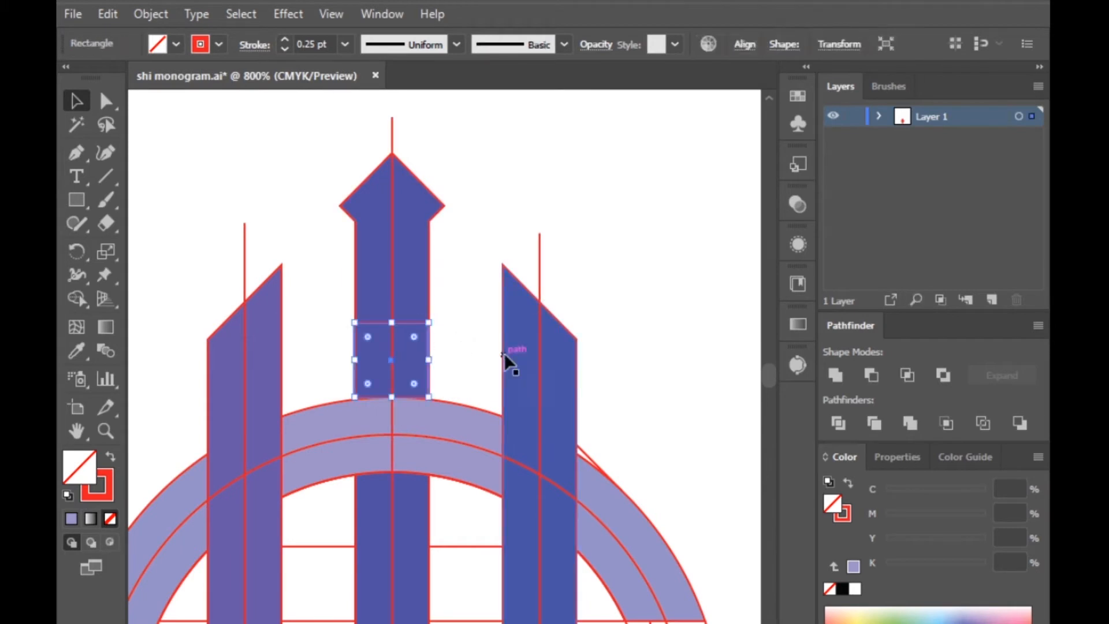
{"action": "key", "text": "Delete"}
Delete the horizontal grid lines inside the ring's upper half and the short vertical lines at both ring gaps
{"action": "scroll", "coordinate": [489, 356], "scroll_direction": "down", "scroll_amount": 2}
{"action": "scroll", "coordinate": [603, 306], "scroll_direction": "down", "scroll_amount": 2}
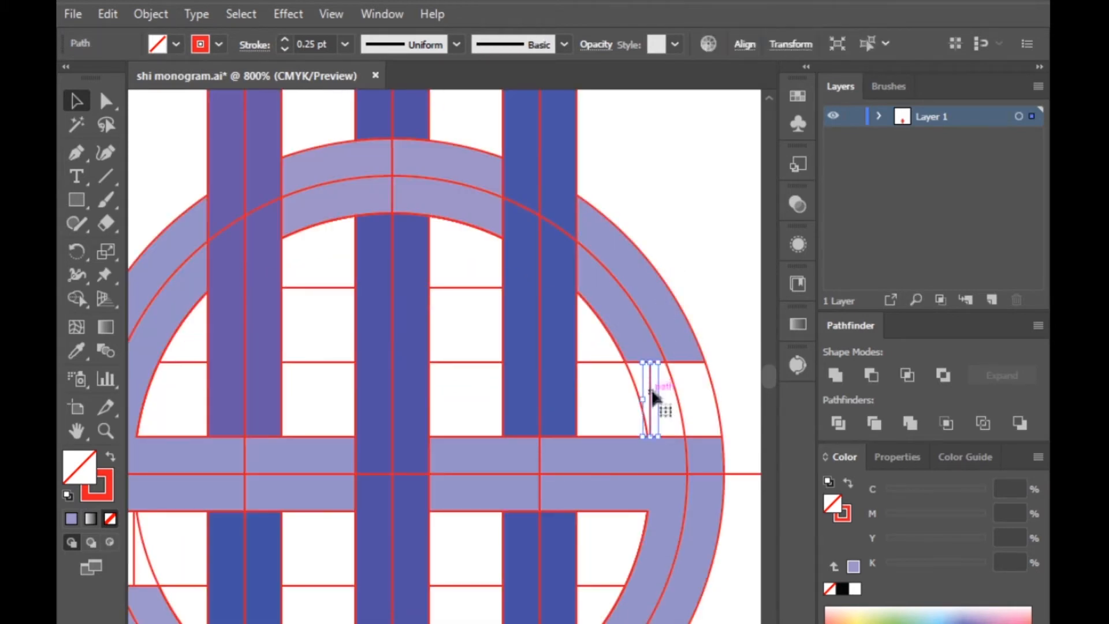
{"action": "left_click", "coordinate": [599, 362]}
{"action": "key", "text": "Delete"}
{"action": "left_click", "coordinate": [484, 362]}
{"action": "key", "text": "Delete"}
{"action": "left_click", "coordinate": [477, 288]}
{"action": "key", "text": "Delete"}
{"action": "left_click", "coordinate": [327, 362]}
{"action": "key", "text": "Delete"}
{"action": "left_click", "coordinate": [191, 362]}
{"action": "key", "text": "Delete"}
{"action": "scroll", "coordinate": [313, 368], "scroll_direction": "down", "scroll_amount": 2}
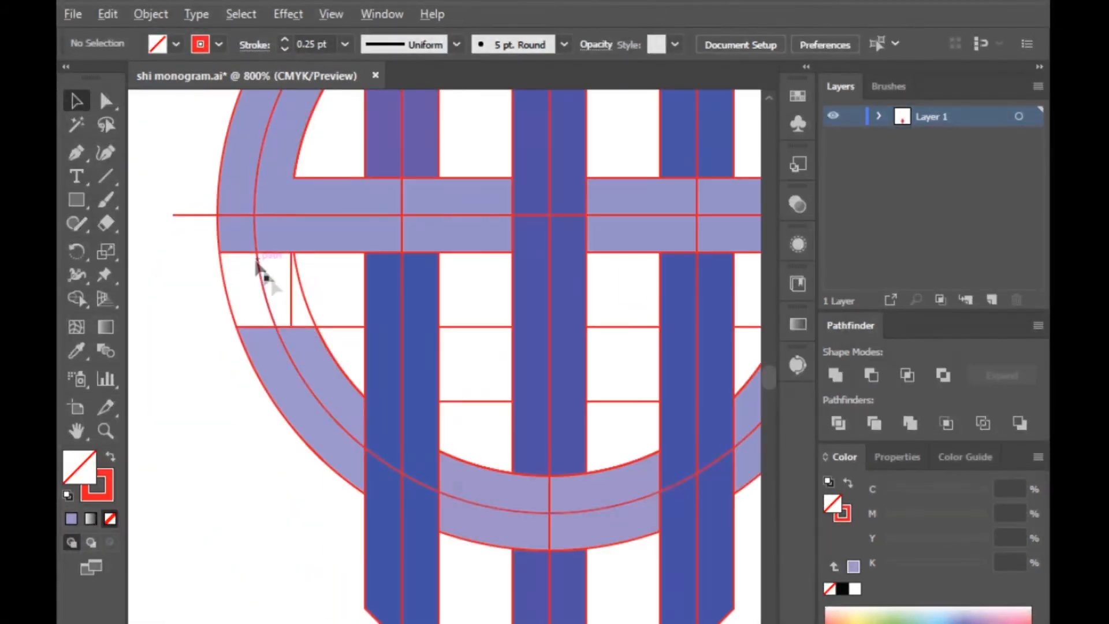
{"action": "left_click", "coordinate": [291, 292]}
{"action": "key", "text": "Delete"}
Remove the red stroke from the lower arrow's shaft and its right corner piece
{"action": "scroll", "coordinate": [304, 306], "scroll_direction": "down", "scroll_amount": 3}
{"action": "scroll", "coordinate": [578, 329], "scroll_direction": "up", "scroll_amount": 2}
{"action": "scroll", "coordinate": [295, 235], "scroll_direction": "up", "scroll_amount": 2}
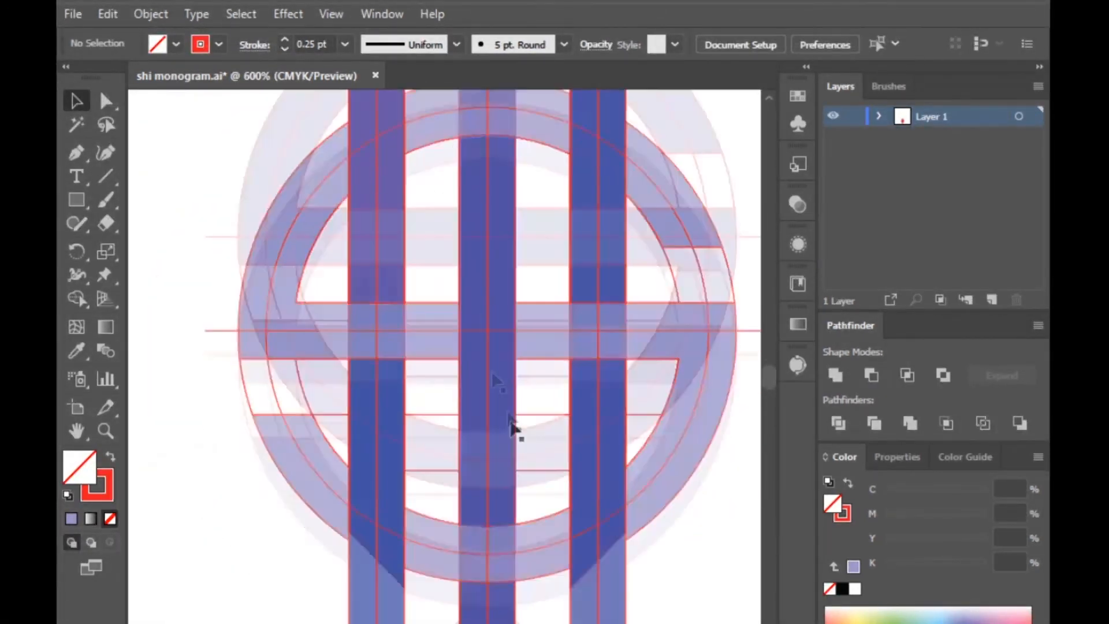
{"action": "left_click", "coordinate": [506, 445]}
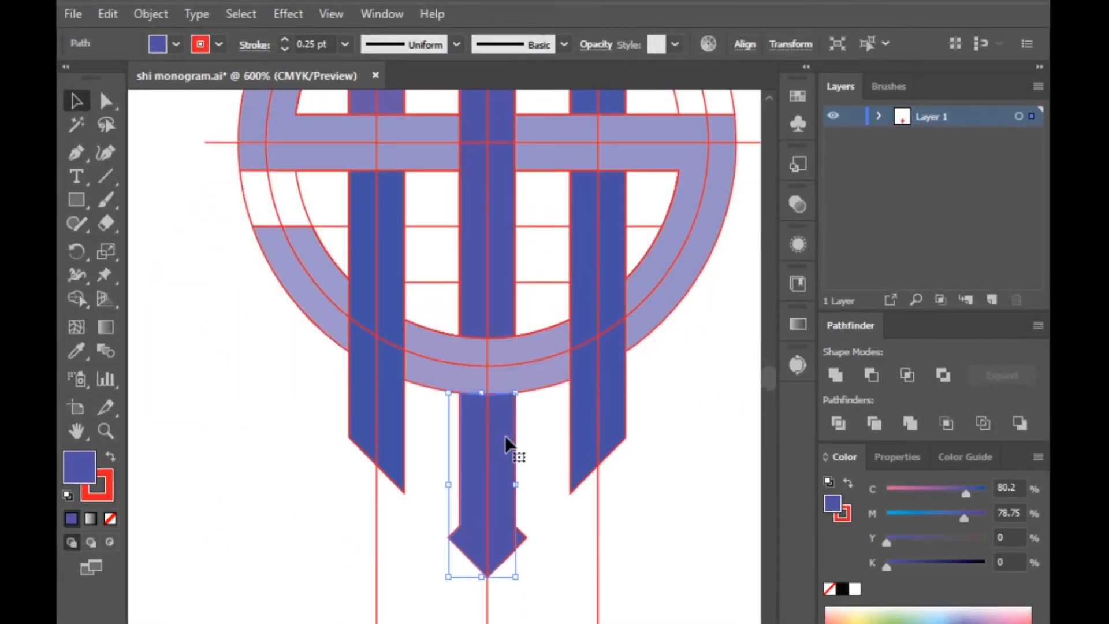
{"action": "left_click", "coordinate": [219, 44]}
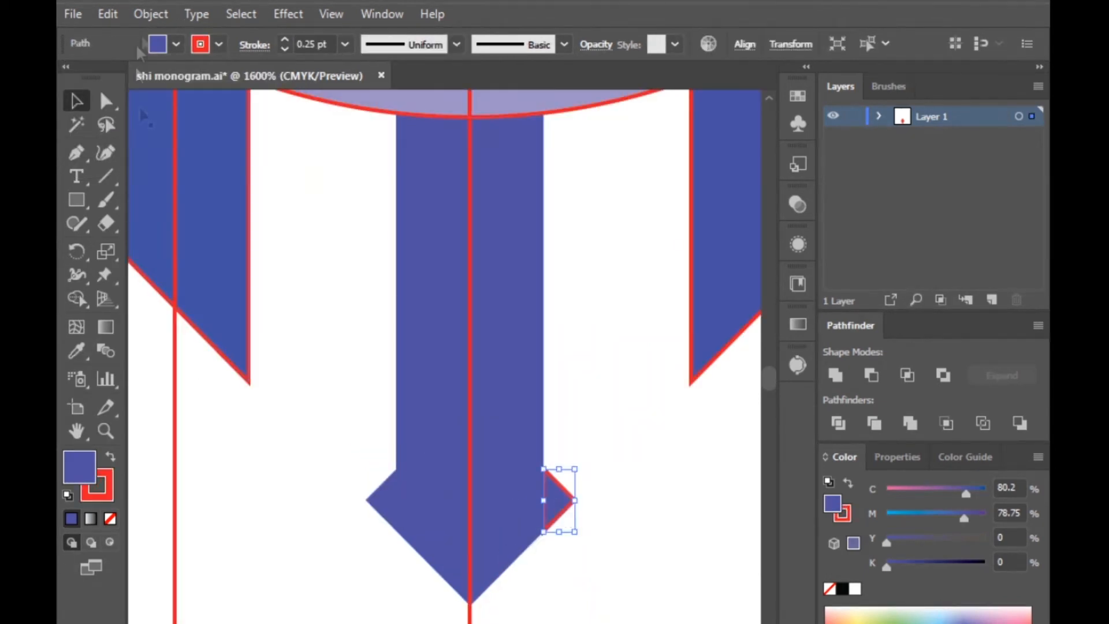
{"action": "left_click", "coordinate": [219, 44]}
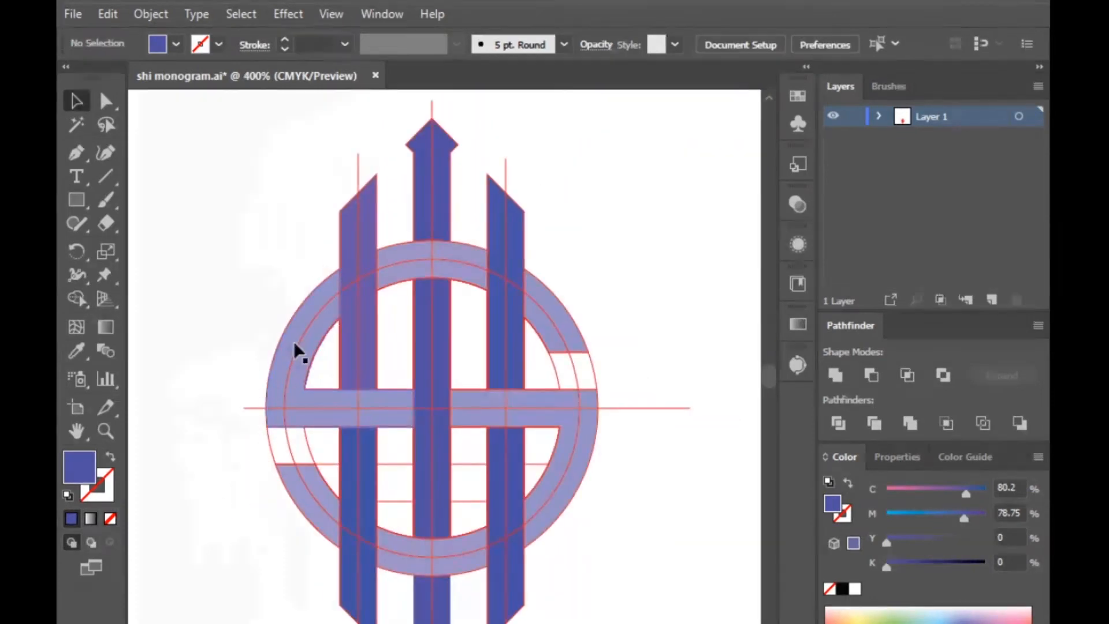
Group the mid-ring circle with the three column centre lines and the horizontal centre line
{"action": "left_click", "coordinate": [297, 340]}
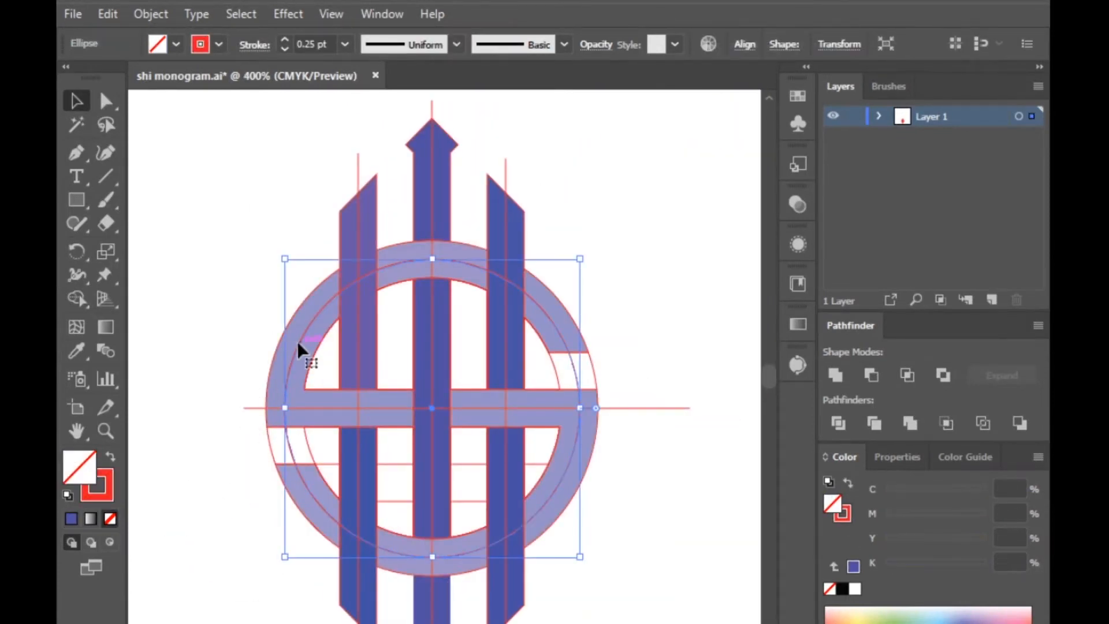
{"action": "left_click", "coordinate": [358, 179]}
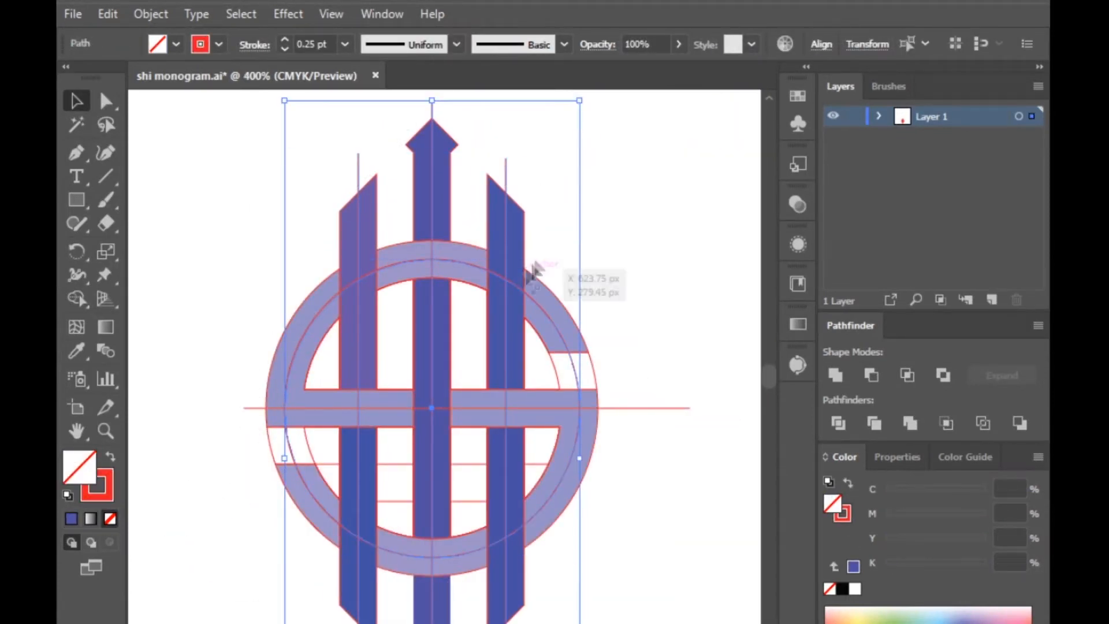
{"action": "left_click", "coordinate": [648, 411], "text": "shift"}
{"action": "key", "text": "ctrl+g"}
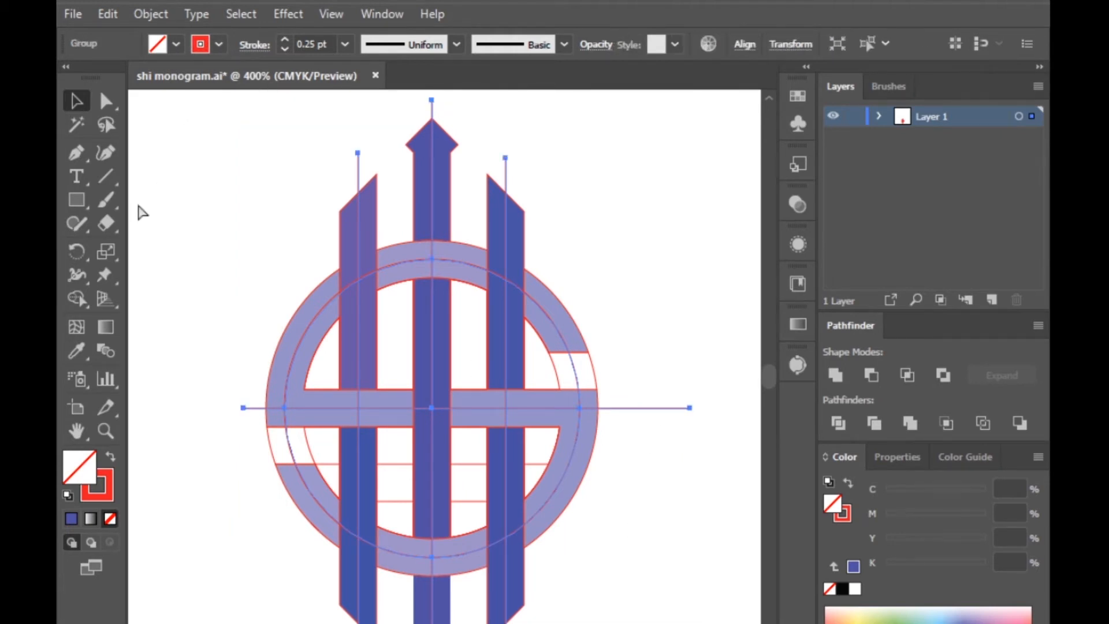
{"action": "left_click", "coordinate": [137, 200]}
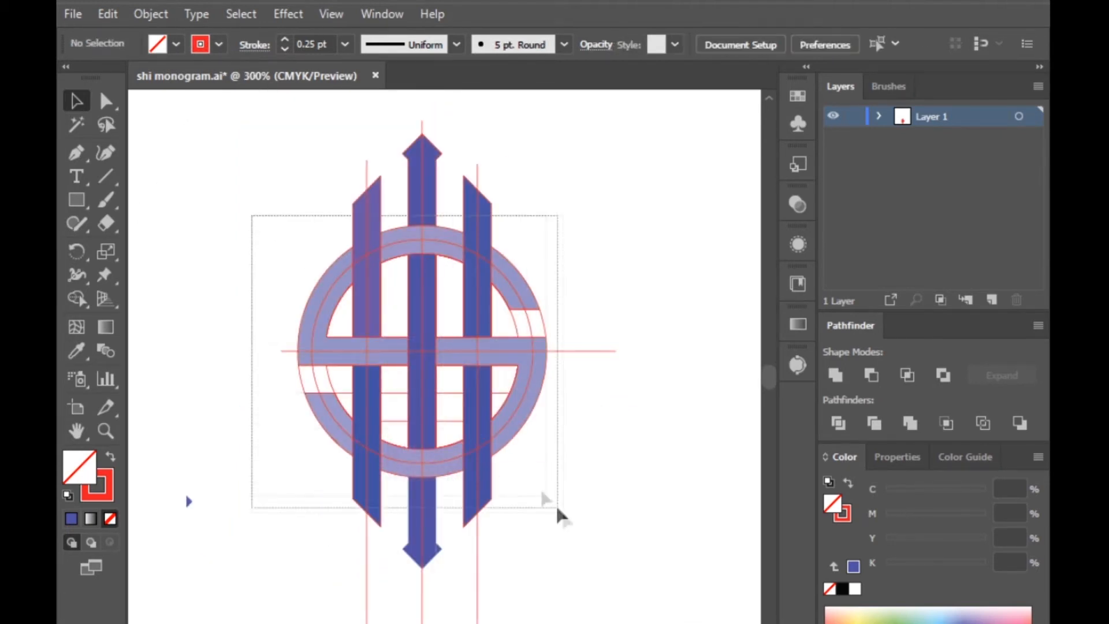
Delete the horizontal grid lines between the columns in the ring's lower half and the inner arc across the right gap
{"action": "left_click_drag", "start_coordinate": [557, 508], "coordinate": [571, 516]}
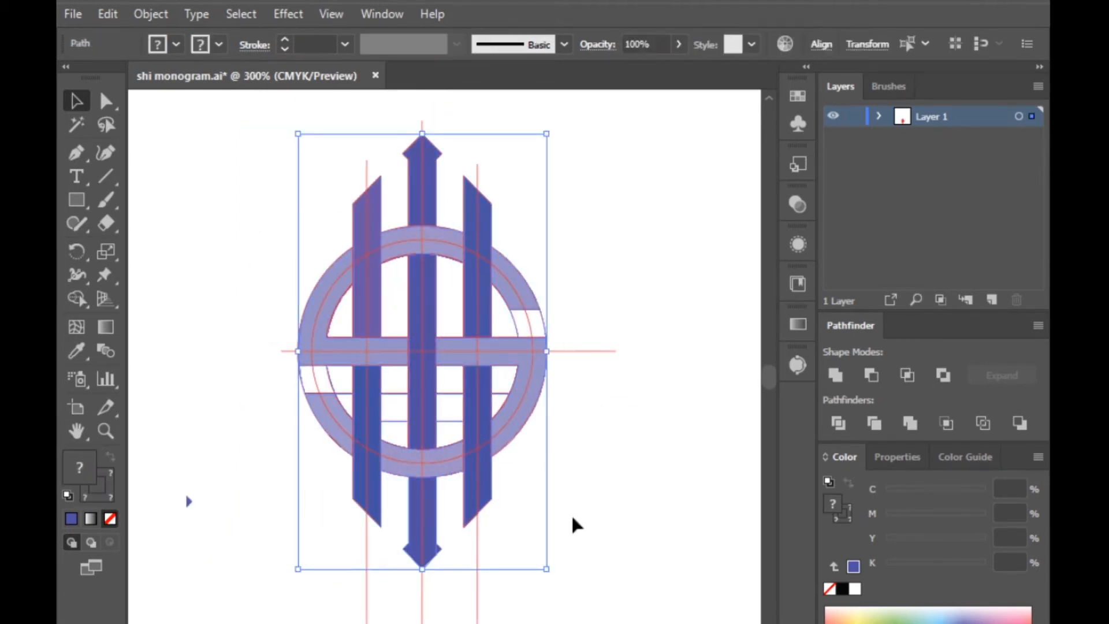
{"action": "left_click", "coordinate": [570, 516]}
{"action": "scroll", "coordinate": [430, 426], "scroll_direction": "up", "scroll_amount": 2}
{"action": "left_click_drag", "start_coordinate": [342, 345], "coordinate": [354, 426]}
{"action": "key", "text": "Delete"}
{"action": "left_click_drag", "start_coordinate": [469, 341], "coordinate": [484, 429]}
{"action": "key", "text": "Delete"}
{"action": "left_click_drag", "start_coordinate": [564, 341], "coordinate": [574, 386]}
{"action": "key", "text": "Delete"}
{"action": "left_click", "coordinate": [588, 352]}
{"action": "key", "text": "Delete"}
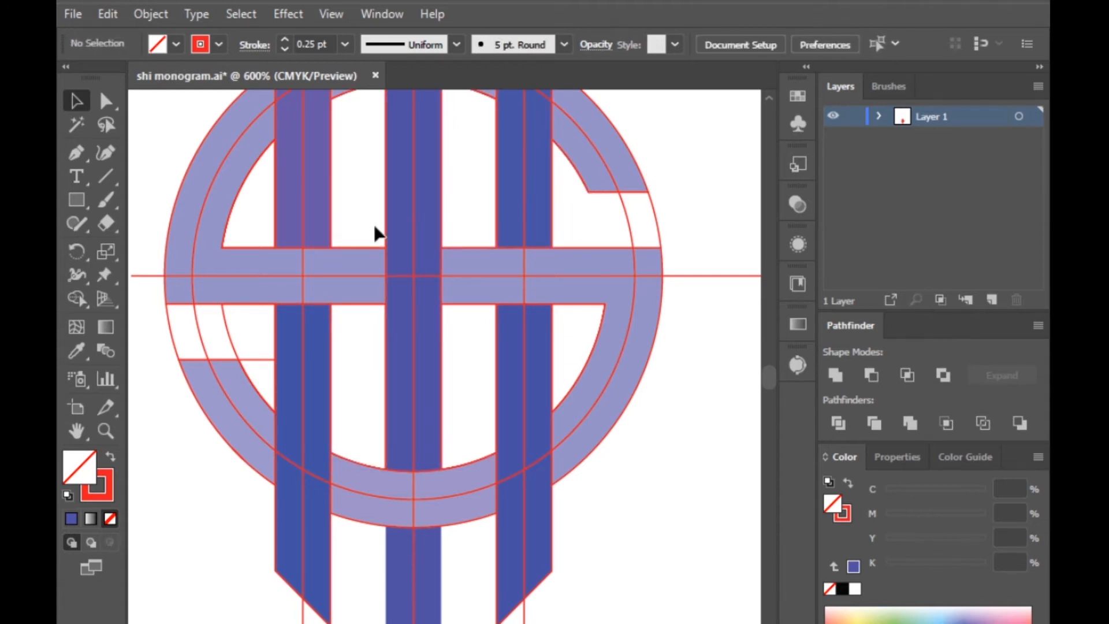
Delete the remaining outer arcs across both ring gaps, plus the inner arc and line segment at the lower left gap
{"action": "left_click", "coordinate": [628, 225]}
{"action": "key", "text": "Delete"}
{"action": "left_click", "coordinate": [230, 322]}
{"action": "key", "text": "Delete"}
{"action": "left_click", "coordinate": [271, 359]}
{"action": "key", "text": "Delete"}
{"action": "scroll", "coordinate": [309, 240], "scroll_direction": "up", "scroll_amount": 3}
{"action": "left_click", "coordinate": [251, 249]}
{"action": "key", "text": "Delete"}
Remove the red stroke from the ring's upper left piece and the left column's upper segment
{"action": "scroll", "coordinate": [243, 380], "scroll_direction": "down", "scroll_amount": 4}
{"action": "scroll", "coordinate": [360, 356], "scroll_direction": "up", "scroll_amount": 3}
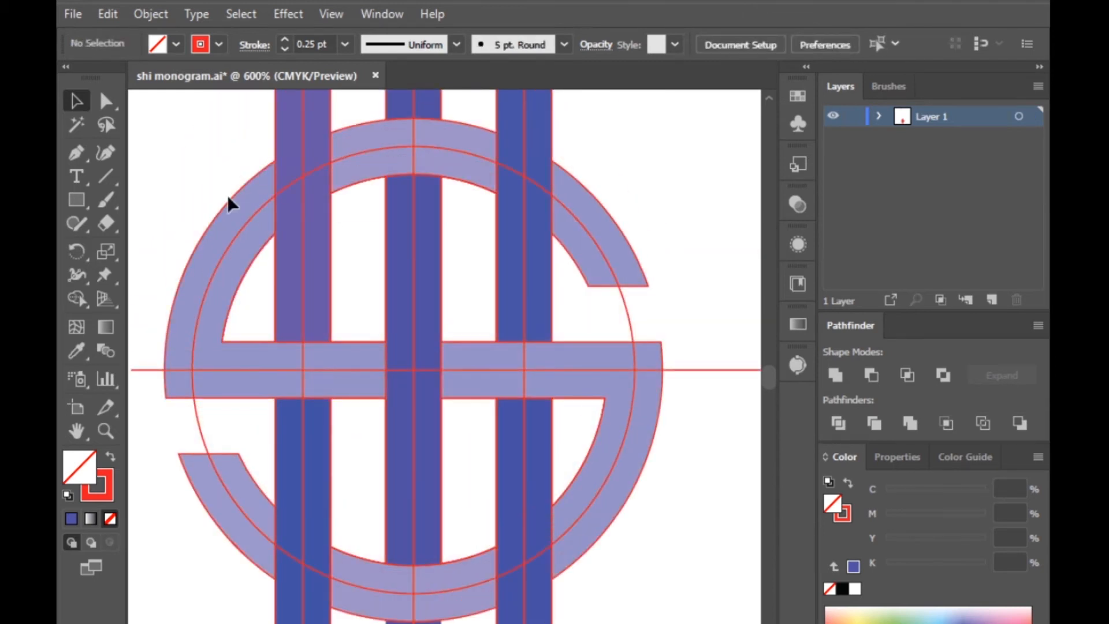
{"action": "left_click", "coordinate": [230, 203]}
{"action": "left_click", "coordinate": [219, 44]}
{"action": "left_click", "coordinate": [69, 76]}
{"action": "left_click", "coordinate": [310, 108]}
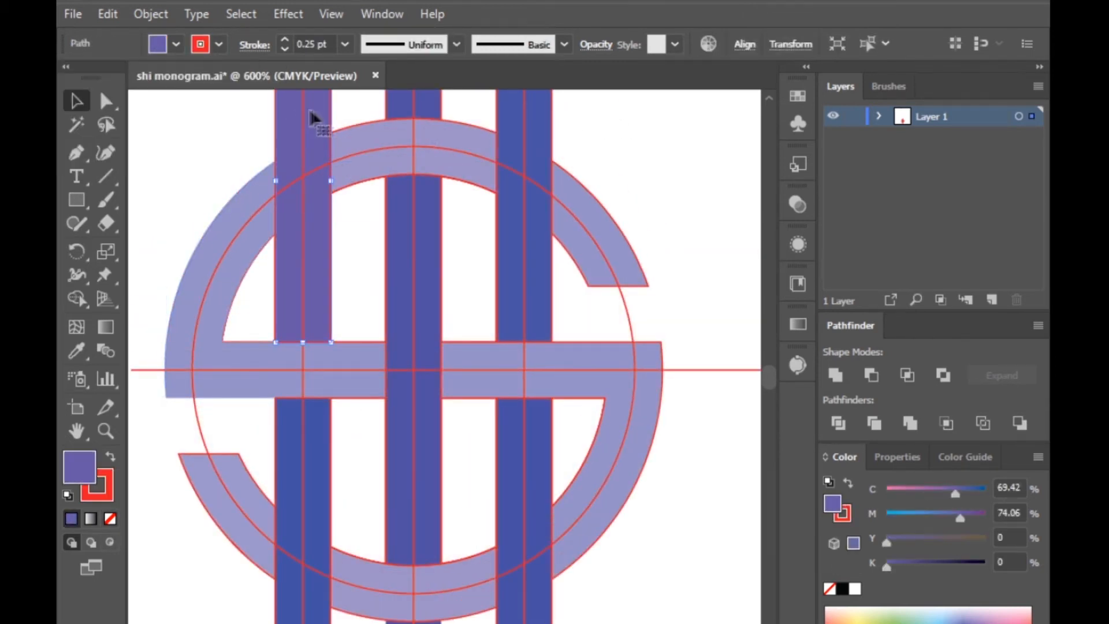
{"action": "left_click", "coordinate": [219, 44]}
{"action": "left_click", "coordinate": [69, 76]}
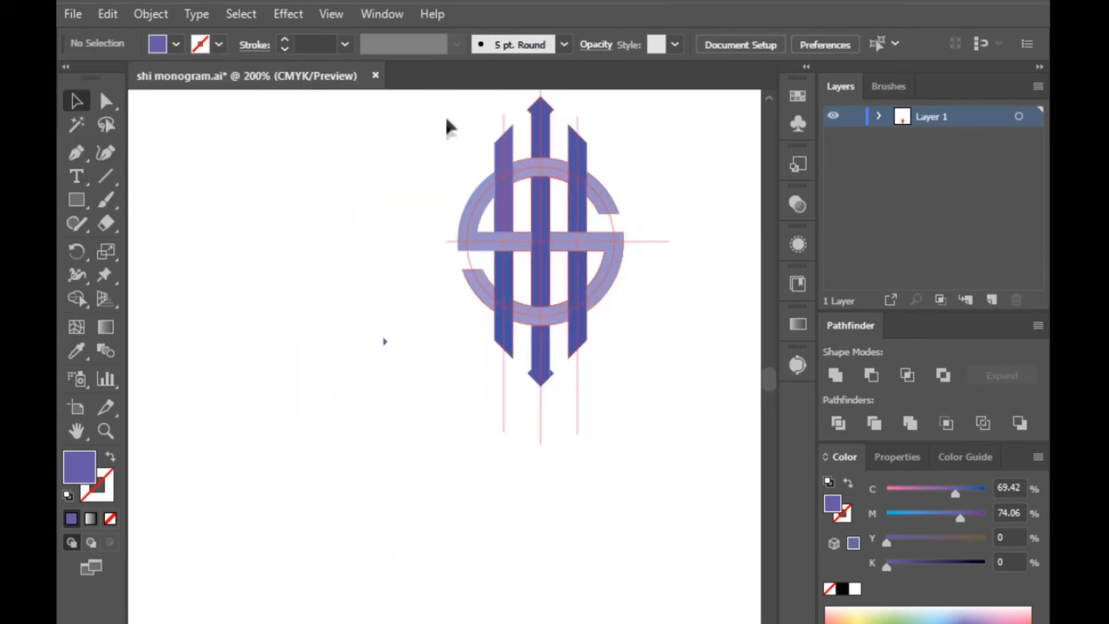
Fill the ring, the side columns and the upper arrow with black
{"action": "left_click_drag", "start_coordinate": [445, 118], "coordinate": [645, 318]}
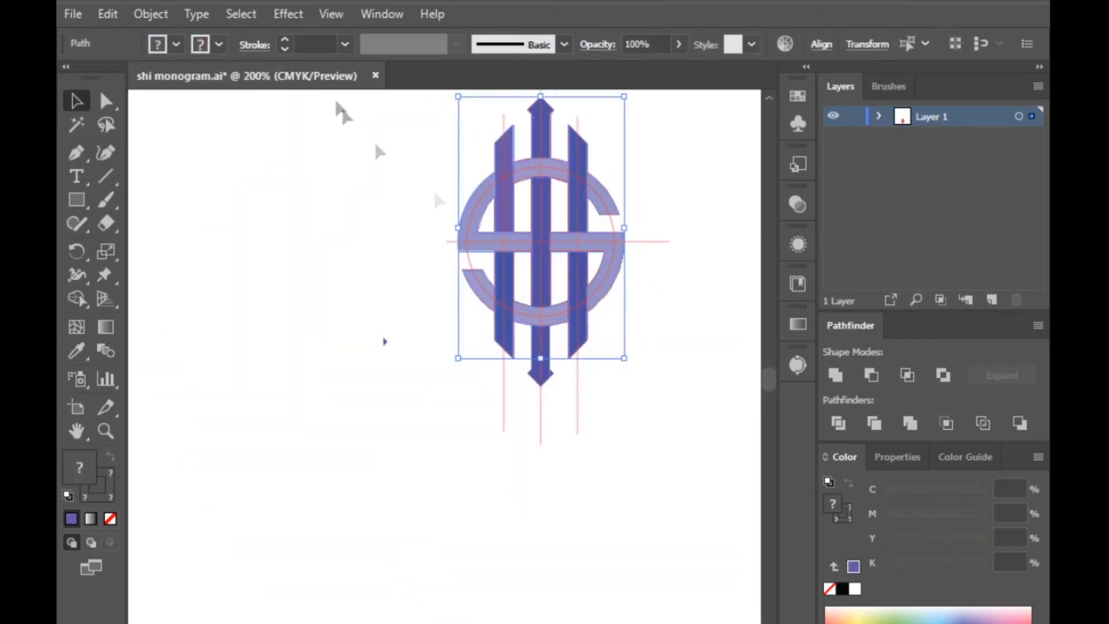
{"action": "left_click", "coordinate": [176, 44]}
{"action": "left_click", "coordinate": [112, 78]}
{"action": "left_click", "coordinate": [393, 128]}
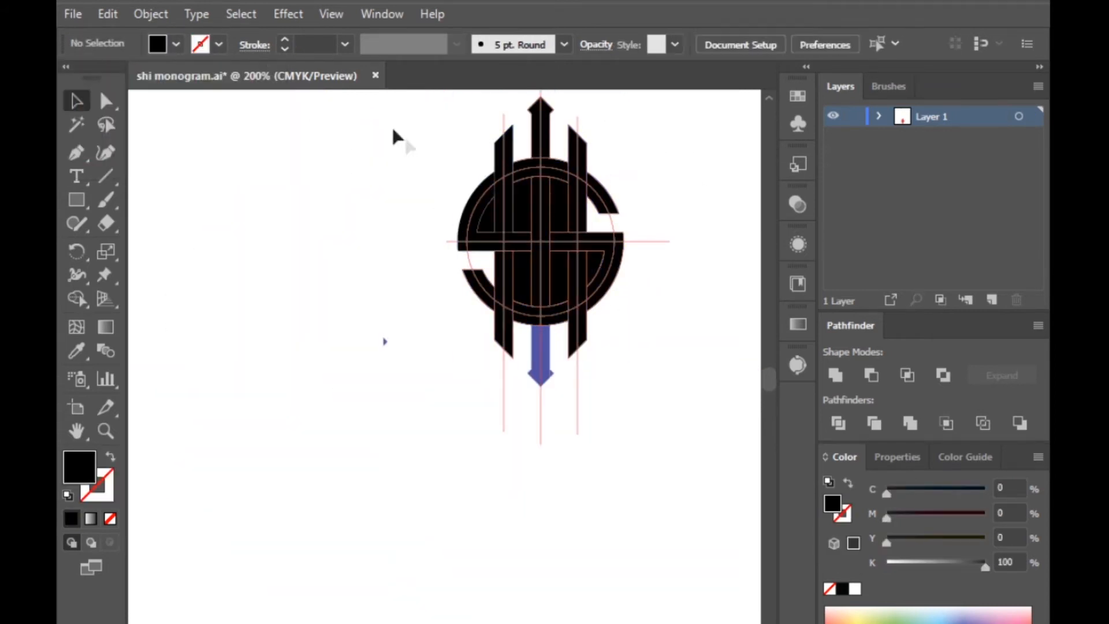
Fill all the monogram shapes with black, including the lower arrow
{"action": "scroll", "coordinate": [594, 173], "scroll_direction": "up", "scroll_amount": 3}
{"action": "scroll", "coordinate": [486, 164], "scroll_direction": "up", "scroll_amount": 3}
{"action": "left_click", "coordinate": [447, 247]}
{"action": "left_click", "coordinate": [219, 44]}
{"action": "left_click", "coordinate": [69, 77]}
{"action": "left_click_drag", "start_coordinate": [315, 141], "coordinate": [565, 552]}
{"action": "left_click", "coordinate": [176, 44]}
{"action": "left_click", "coordinate": [110, 78]}
{"action": "left_click", "coordinate": [489, 77]}
Set the stroke of all the monogram shapes to none
{"action": "left_click", "coordinate": [219, 45]}
{"action": "left_click", "coordinate": [115, 78]}
{"action": "left_click", "coordinate": [219, 44]}
{"action": "left_click", "coordinate": [72, 79]}
{"action": "left_click", "coordinate": [653, 165]}
Delete the two black shapes filling the openings beside the central column in the ring's upper half
{"action": "scroll", "coordinate": [416, 495], "scroll_direction": "up", "scroll_amount": 2}
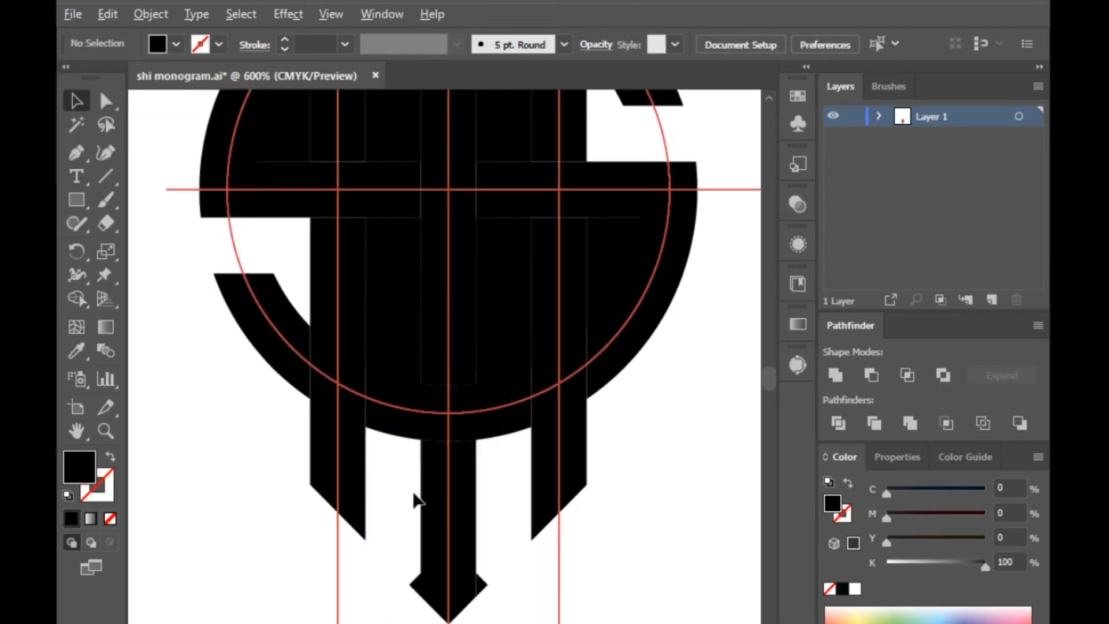
{"action": "scroll", "coordinate": [434, 495], "scroll_direction": "down", "scroll_amount": 1}
{"action": "left_click", "coordinate": [397, 223]}
{"action": "key", "text": "Delete"}
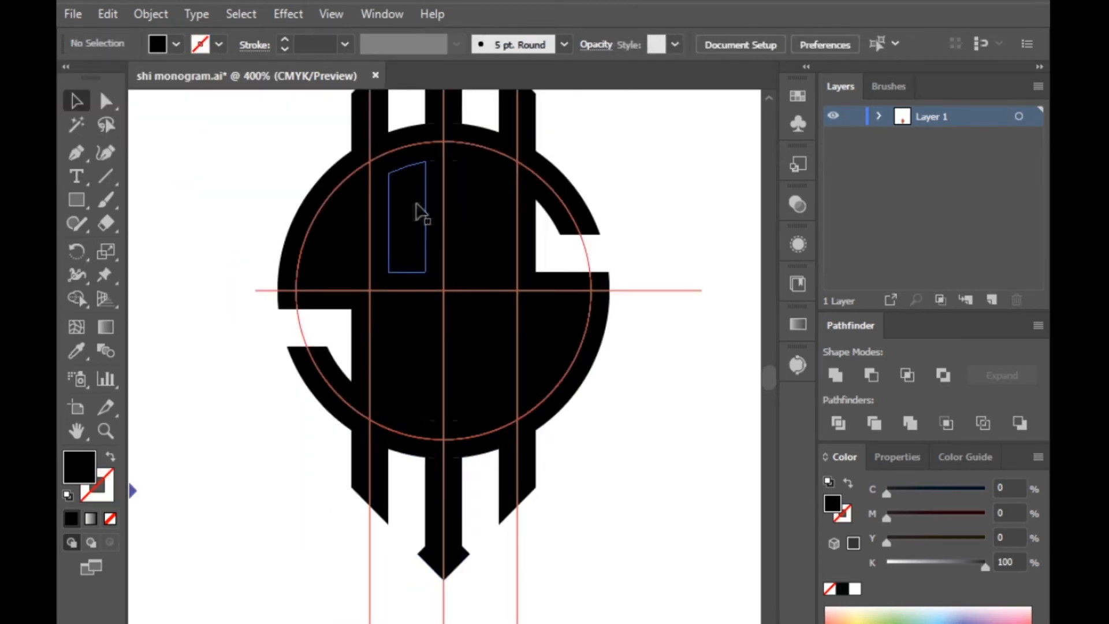
{"action": "left_click", "coordinate": [489, 239]}
{"action": "key", "text": "Delete"}
Delete the black shapes filling the openings in the ring's lower half and the one at its upper left
{"action": "left_click", "coordinate": [485, 346]}
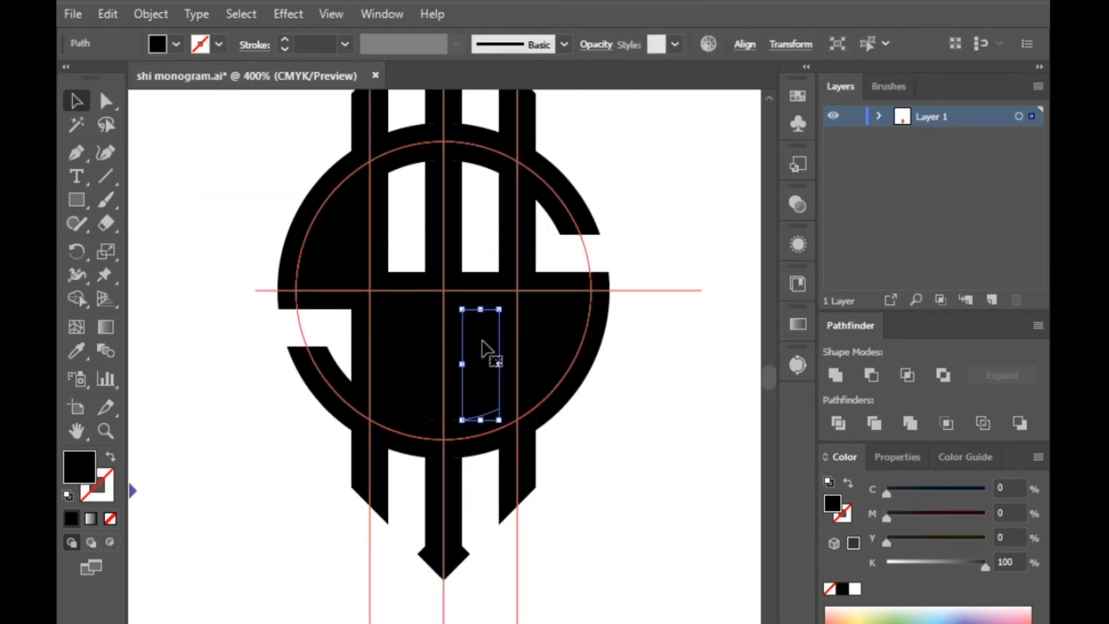
{"action": "key", "text": "Delete"}
{"action": "left_click", "coordinate": [556, 337]}
{"action": "key", "text": "Delete"}
{"action": "left_click", "coordinate": [416, 354]}
{"action": "key", "text": "Delete"}
{"action": "left_click", "coordinate": [333, 249]}
{"action": "key", "text": "Delete"}
{"action": "scroll", "coordinate": [395, 209], "scroll_direction": "up", "scroll_amount": 1}
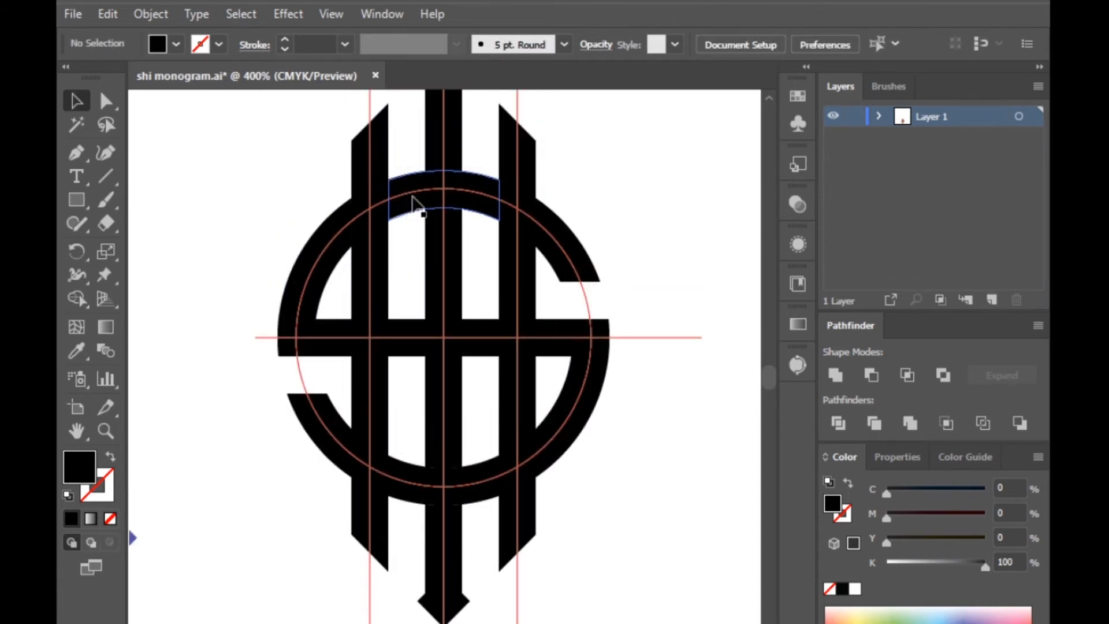
{"action": "scroll", "coordinate": [508, 441], "scroll_direction": "down", "scroll_amount": 1}
{"action": "scroll", "coordinate": [363, 250], "scroll_direction": "up", "scroll_amount": 2}
{"action": "scroll", "coordinate": [363, 249], "scroll_direction": "up", "scroll_amount": 2}
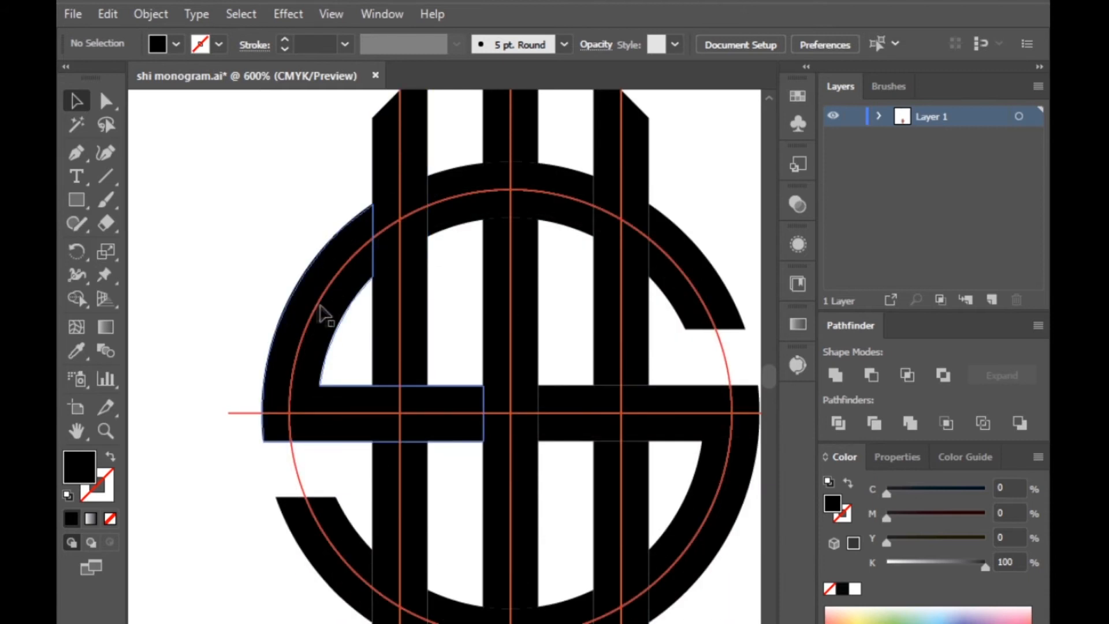
{"action": "left_click", "coordinate": [322, 313]}
{"action": "left_click", "coordinate": [276, 138]}
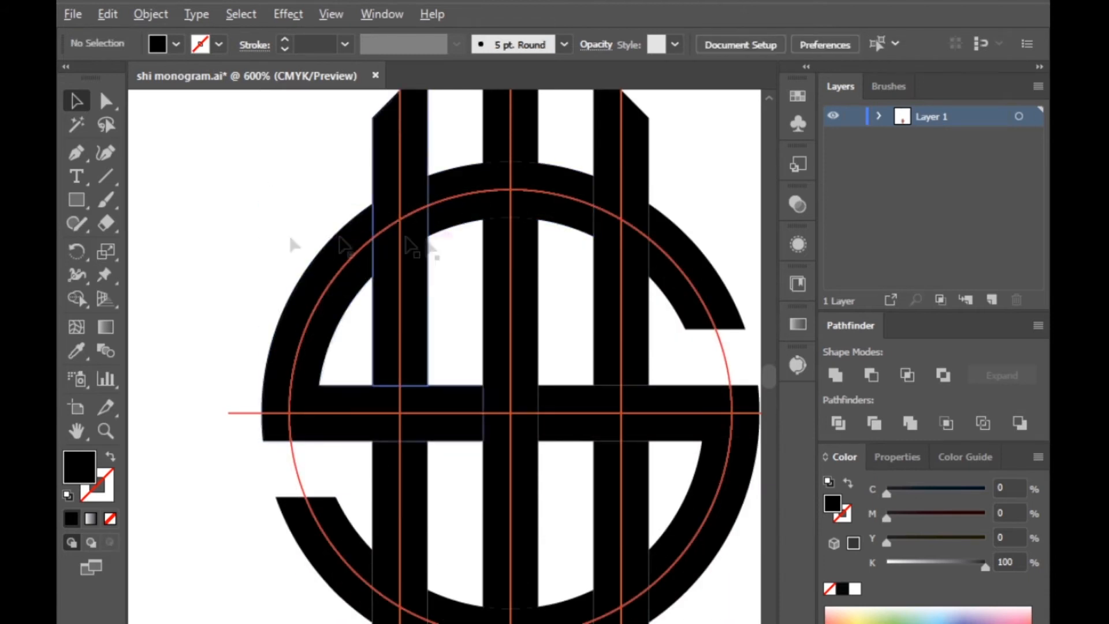
{"action": "scroll", "coordinate": [292, 240], "scroll_direction": "down", "scroll_amount": 2}
{"action": "scroll", "coordinate": [434, 519], "scroll_direction": "up", "scroll_amount": 1}
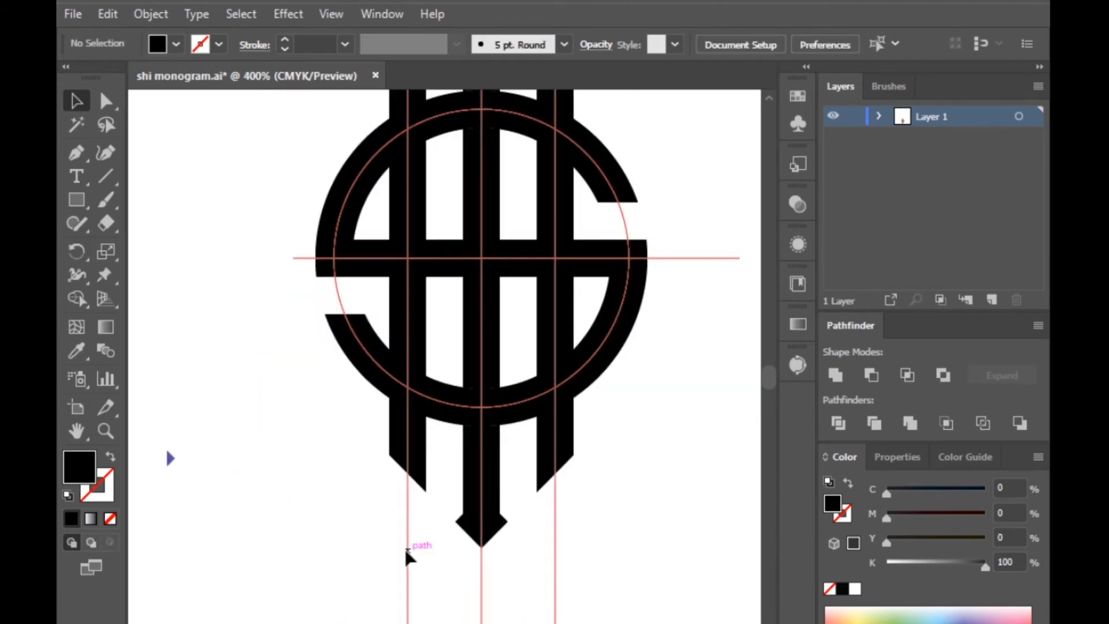
Give the guide-line group a thicker white stroke and expand it into filled shapes
{"action": "left_click", "coordinate": [410, 557]}
{"action": "left_click", "coordinate": [219, 44]}
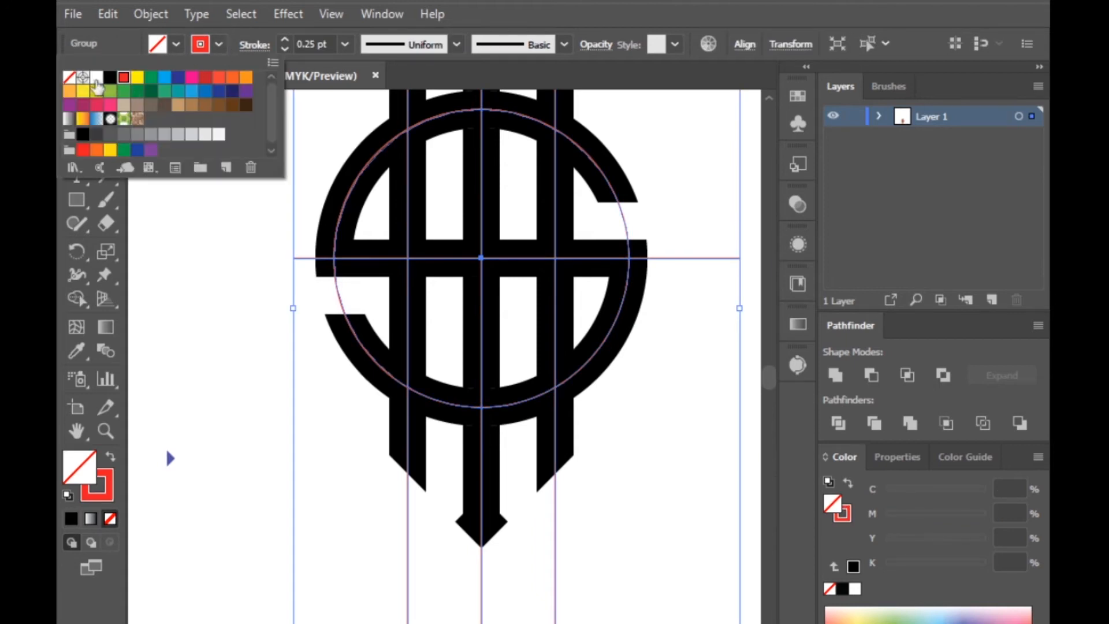
{"action": "left_click", "coordinate": [97, 77]}
{"action": "left_click", "coordinate": [284, 41]}
Select the monogram with its white guides and trim off the guide ends above the three columns using the Shape Builder
{"action": "scroll", "coordinate": [228, 354], "scroll_direction": "down", "scroll_amount": 2}
{"action": "left_click_drag", "start_coordinate": [243, 136], "coordinate": [497, 517]}
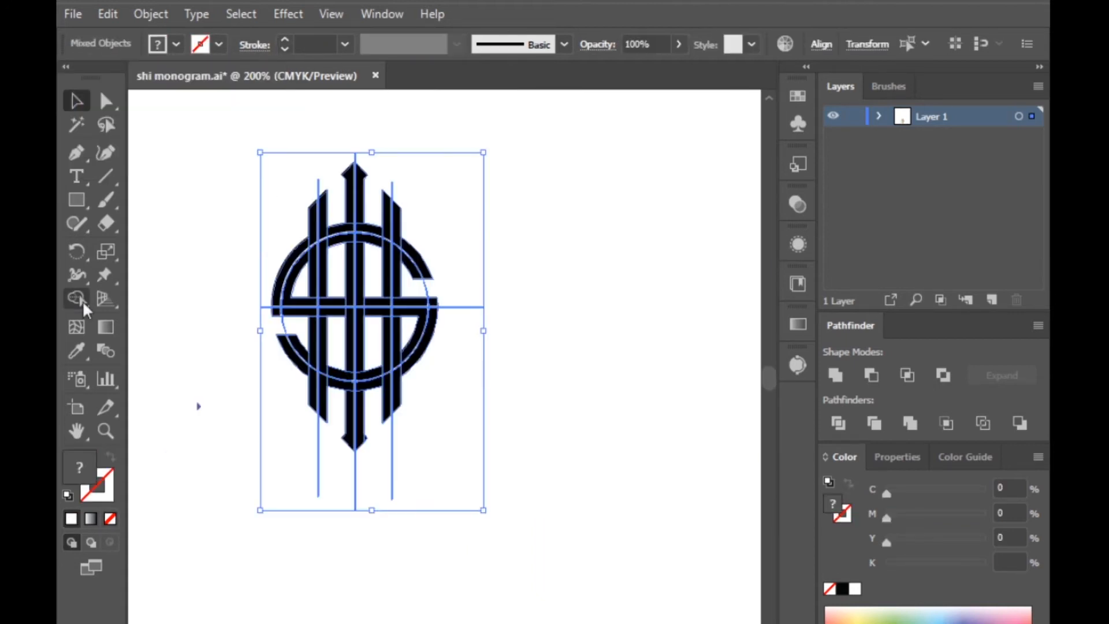
{"action": "left_click", "coordinate": [77, 298]}
{"action": "scroll", "coordinate": [329, 185], "scroll_direction": "up", "scroll_amount": 5}
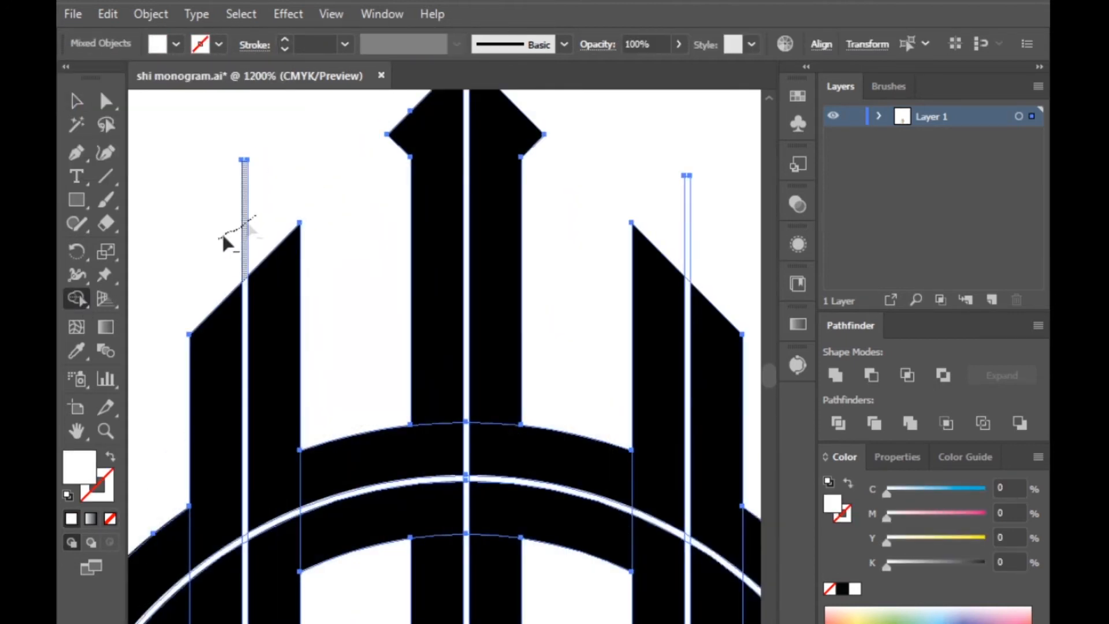
{"action": "left_click_drag", "start_coordinate": [223, 237], "coordinate": [210, 248]}
{"action": "scroll", "coordinate": [461, 188], "scroll_direction": "up", "scroll_amount": 3}
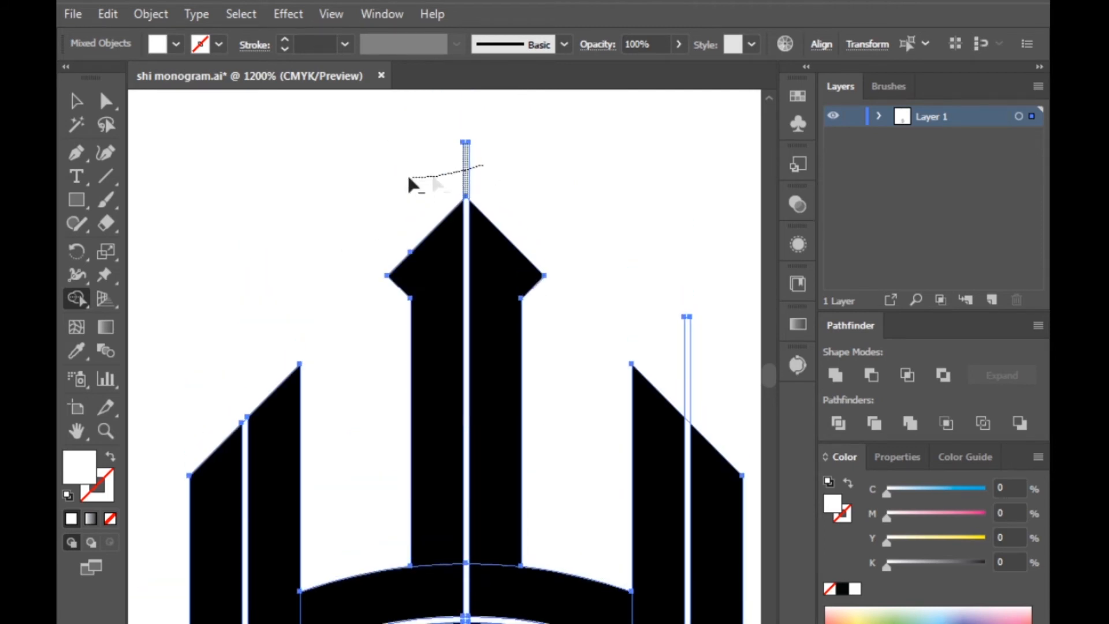
{"action": "scroll", "coordinate": [435, 194], "scroll_direction": "down", "scroll_amount": 3}
{"action": "scroll", "coordinate": [571, 312], "scroll_direction": "up", "scroll_amount": 3}
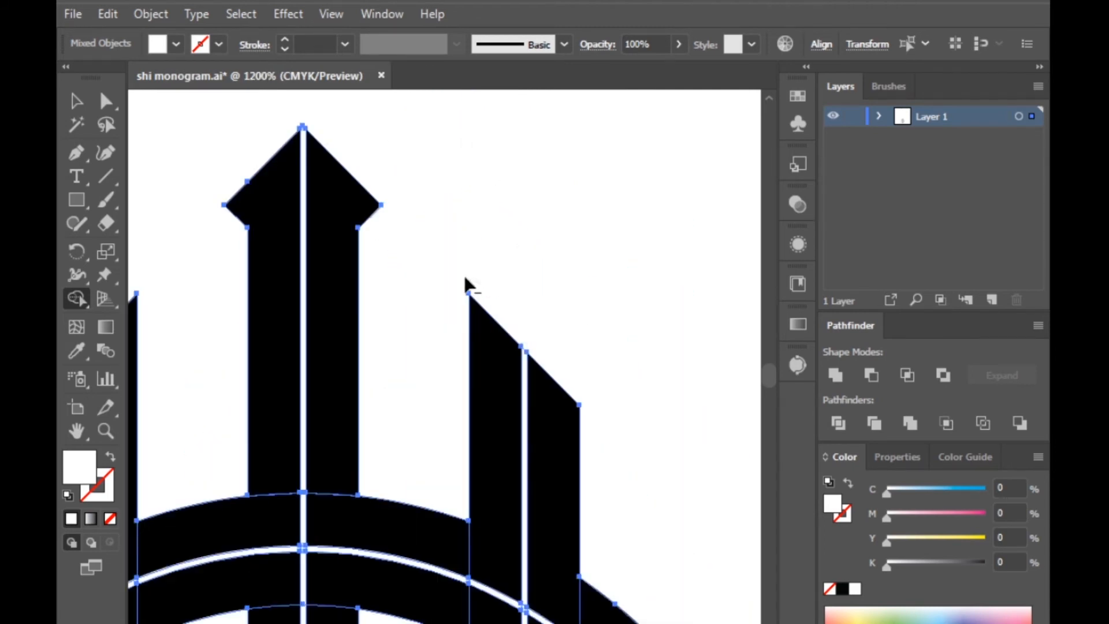
{"action": "scroll", "coordinate": [555, 307], "scroll_direction": "down", "scroll_amount": 5}
{"action": "scroll", "coordinate": [553, 303], "scroll_direction": "down", "scroll_amount": 3}
{"action": "scroll", "coordinate": [650, 317], "scroll_direction": "down", "scroll_amount": 2}
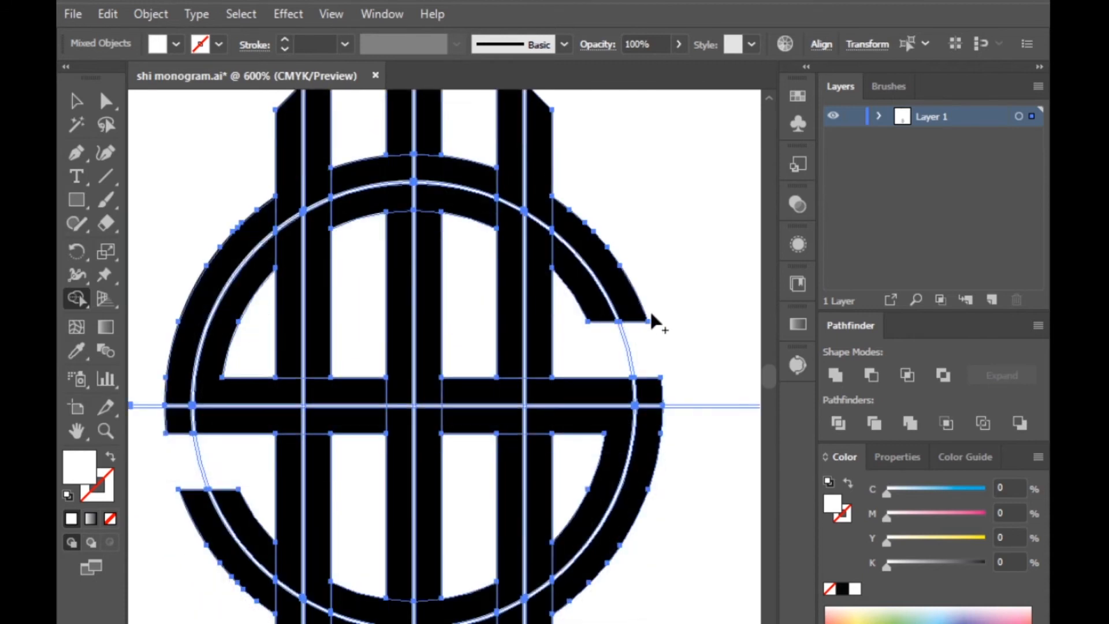
Try to trim the right half of the left column where it crosses the ring's upper arc with the Shape Builder
{"action": "scroll", "coordinate": [642, 327], "scroll_direction": "up", "scroll_amount": 2}
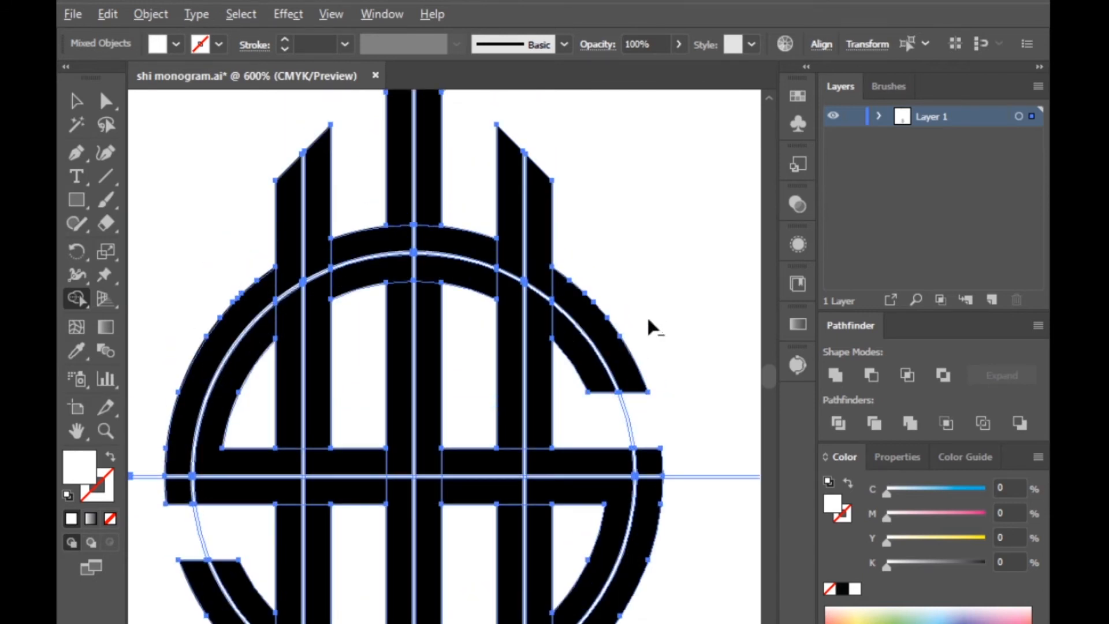
{"action": "scroll", "coordinate": [648, 321], "scroll_direction": "down", "scroll_amount": 2}
{"action": "scroll", "coordinate": [430, 335], "scroll_direction": "up", "scroll_amount": 3}
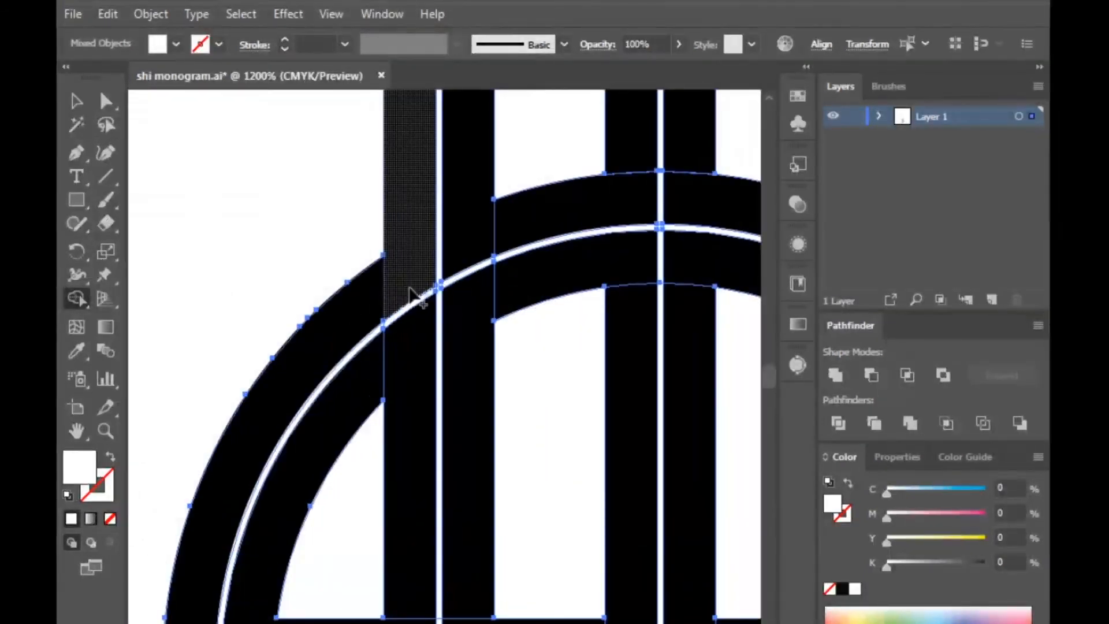
{"action": "left_click_drag", "start_coordinate": [469, 256], "coordinate": [469, 291]}
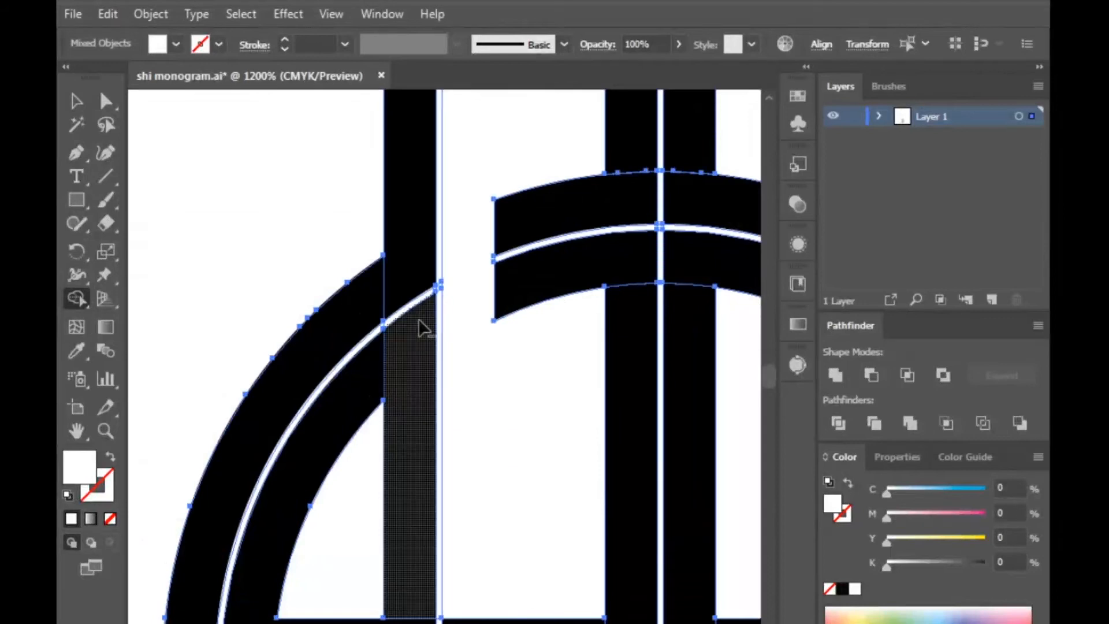
{"action": "key", "text": "ctrl+z"}
{"action": "scroll", "coordinate": [468, 278], "scroll_direction": "up", "scroll_amount": 3}
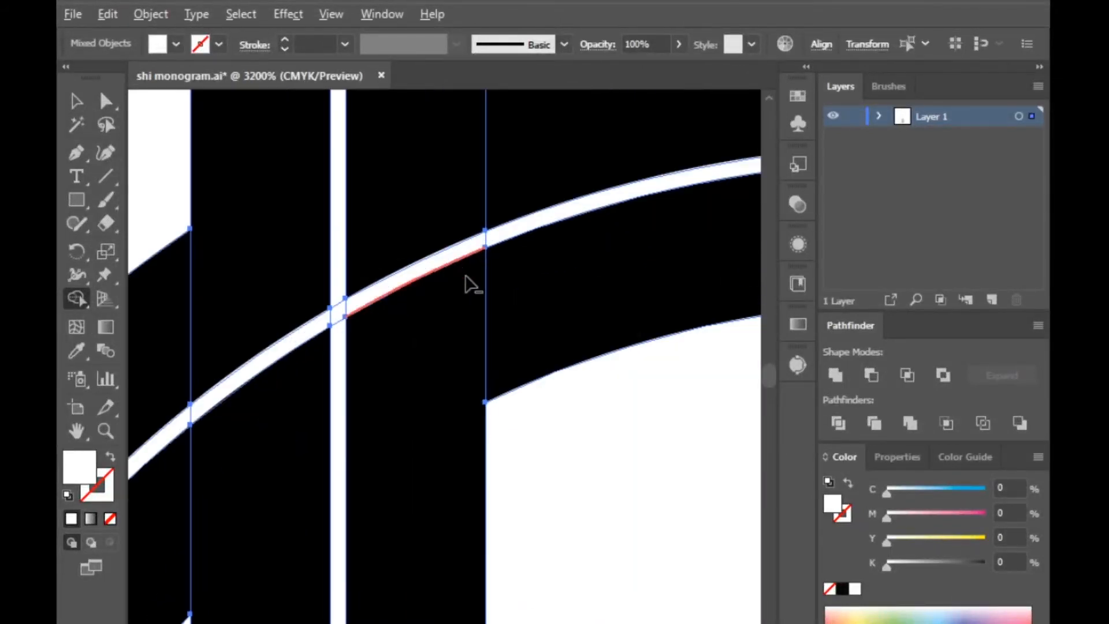
{"action": "scroll", "coordinate": [455, 260], "scroll_direction": "down", "scroll_amount": 2}
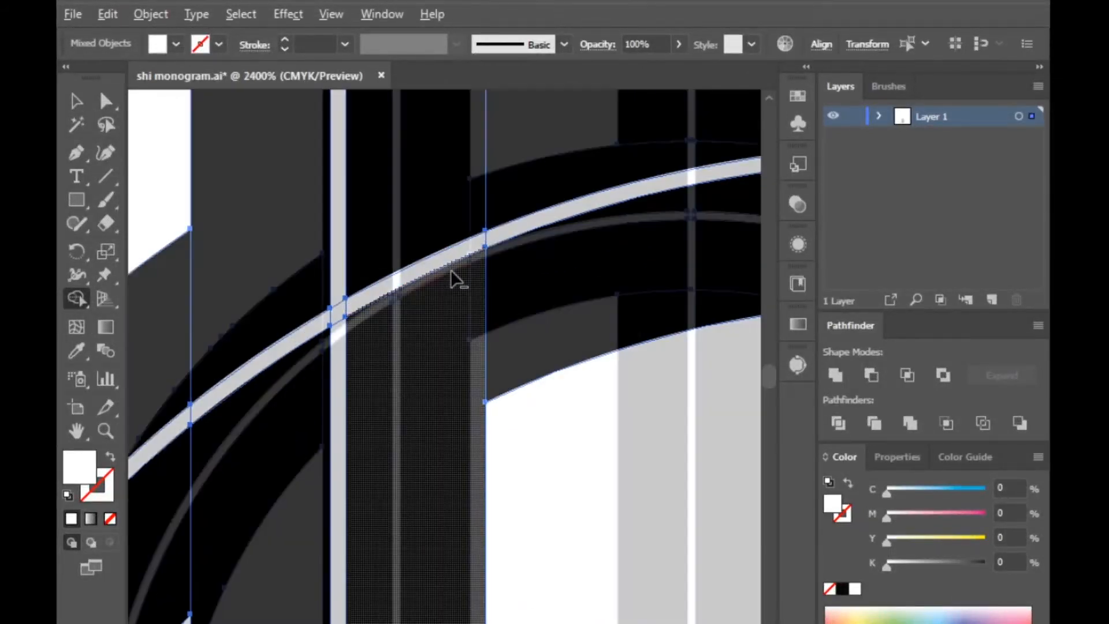
{"action": "scroll", "coordinate": [416, 312], "scroll_direction": "up", "scroll_amount": 2}
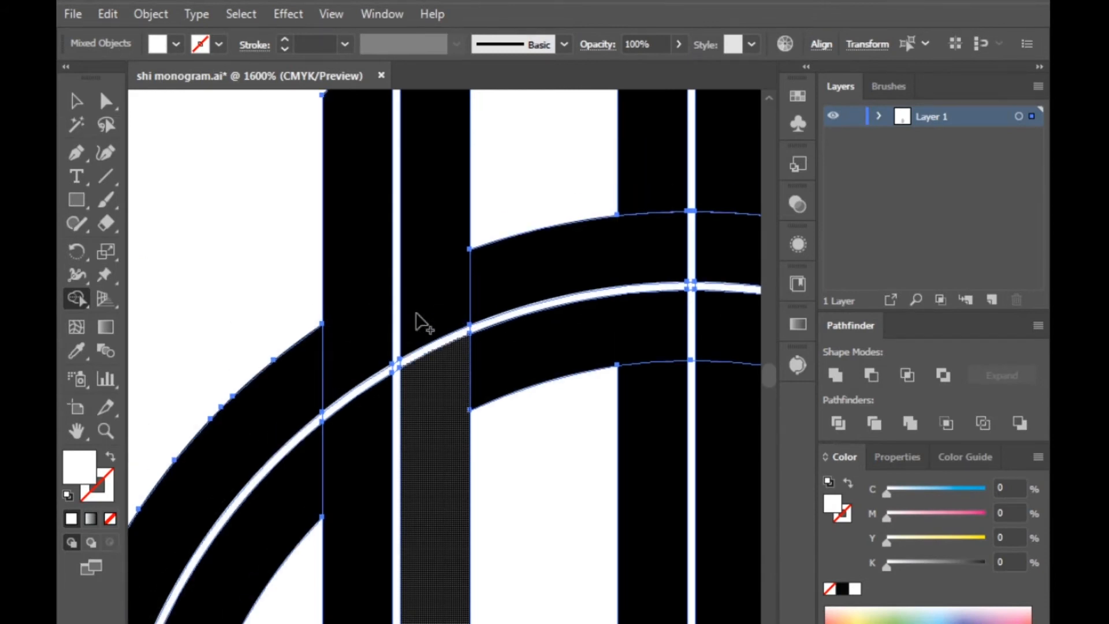
{"action": "scroll", "coordinate": [416, 313], "scroll_direction": "down", "scroll_amount": 3}
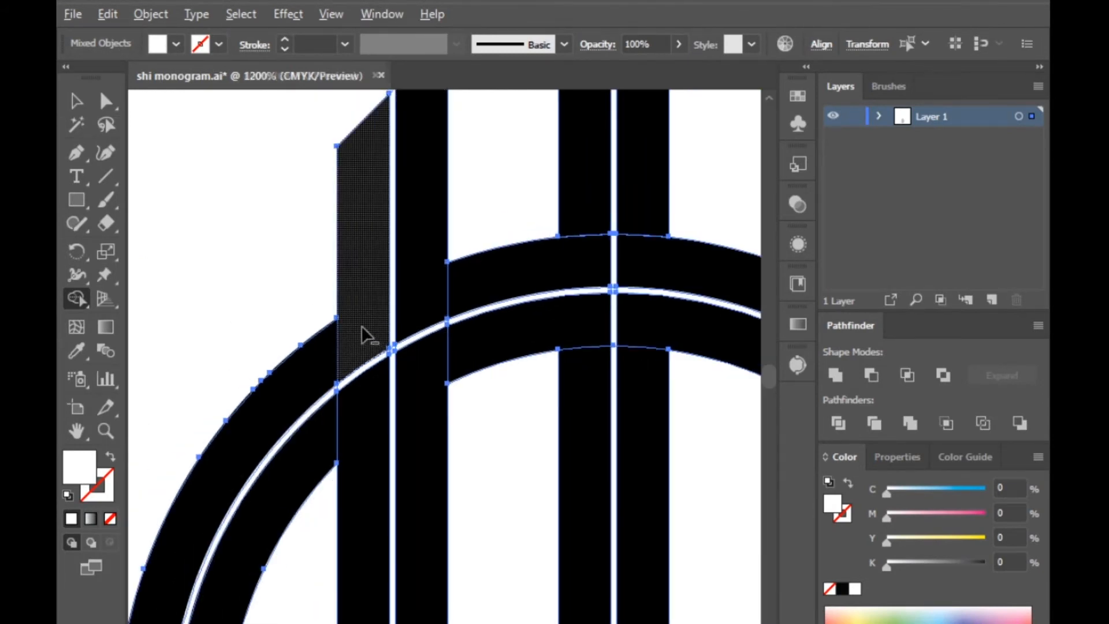
Trim the guide ends below the columns and beyond the crossbar, and remove the guide arcs spanning the ring's two gaps
{"action": "scroll", "coordinate": [389, 324], "scroll_direction": "down", "scroll_amount": 5}
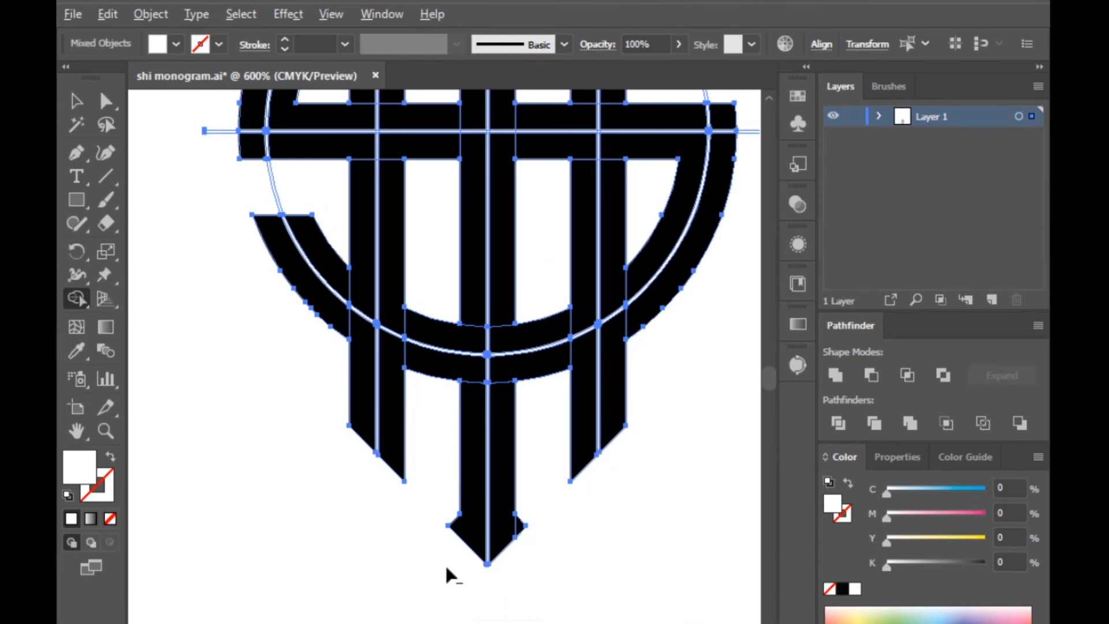
{"action": "scroll", "coordinate": [444, 563], "scroll_direction": "down", "scroll_amount": 2}
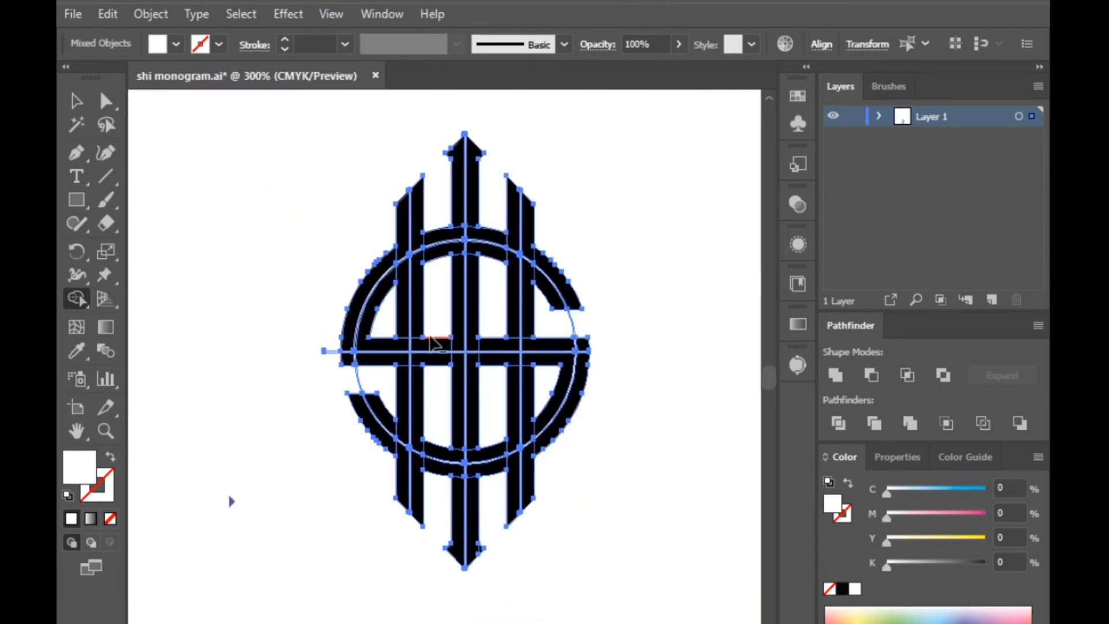
{"action": "key", "text": "ctrl+equal"}
{"action": "scroll", "coordinate": [261, 414], "scroll_direction": "up", "scroll_amount": 1}
{"action": "left_click_drag", "start_coordinate": [277, 418], "coordinate": [321, 418]}
{"action": "scroll", "coordinate": [197, 418], "scroll_direction": "down", "scroll_amount": 2}
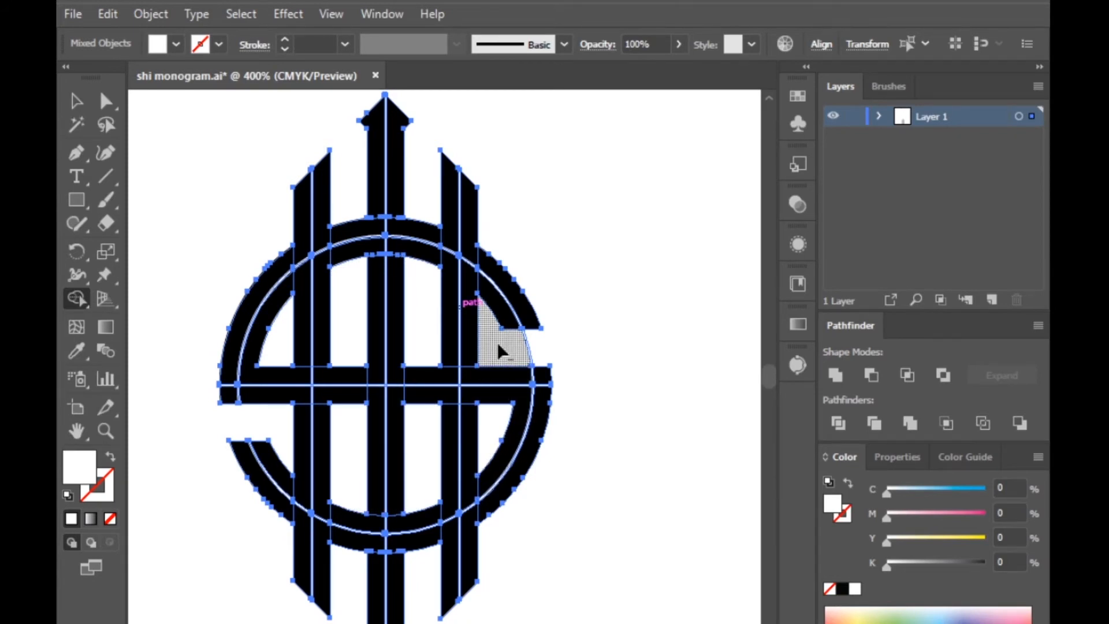
{"action": "scroll", "coordinate": [542, 373], "scroll_direction": "up", "scroll_amount": 4}
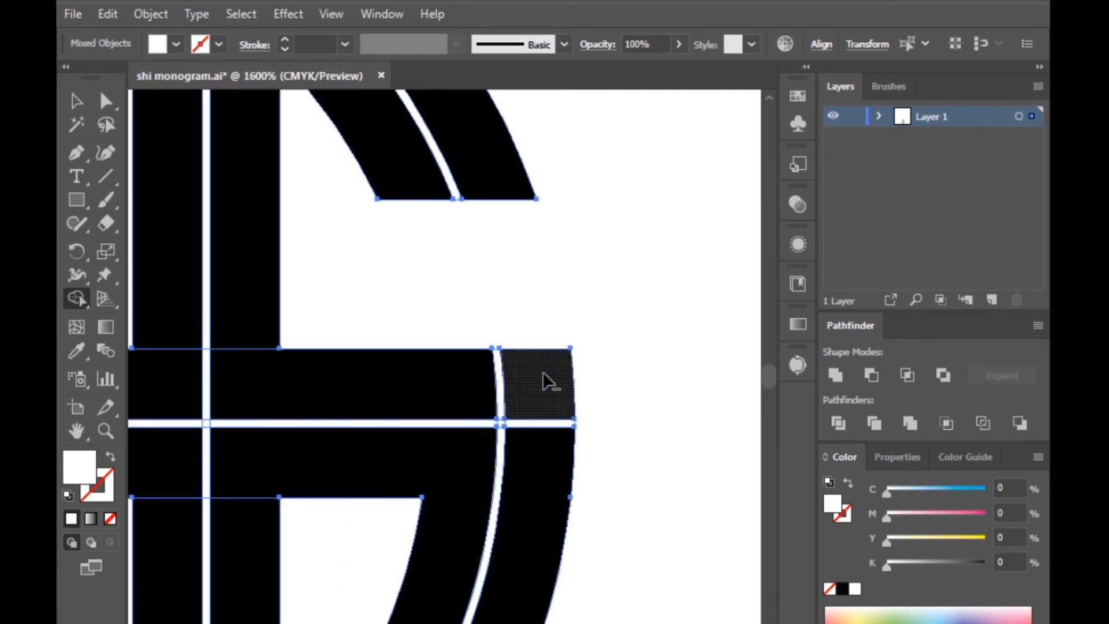
{"action": "scroll", "coordinate": [641, 382], "scroll_direction": "down", "scroll_amount": 4}
Set the fill colour to black (C 74.97, M 67.92, Y 67.05, K 90.15) for the Shape Builder merges
{"action": "scroll", "coordinate": [640, 380], "scroll_direction": "up", "scroll_amount": 2}
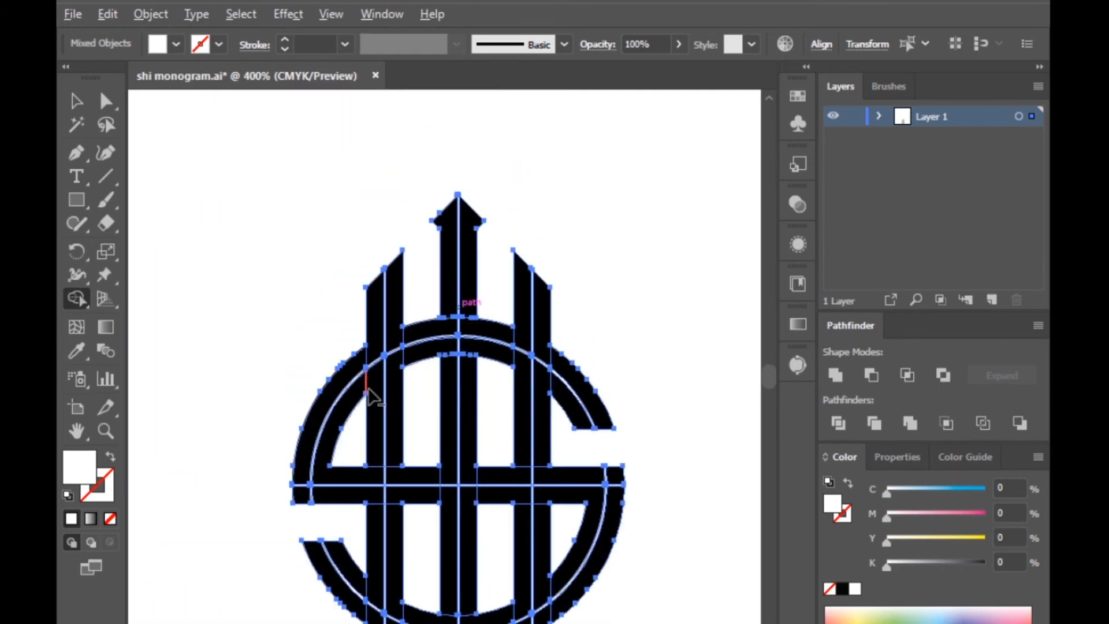
{"action": "scroll", "coordinate": [369, 393], "scroll_direction": "up", "scroll_amount": 2}
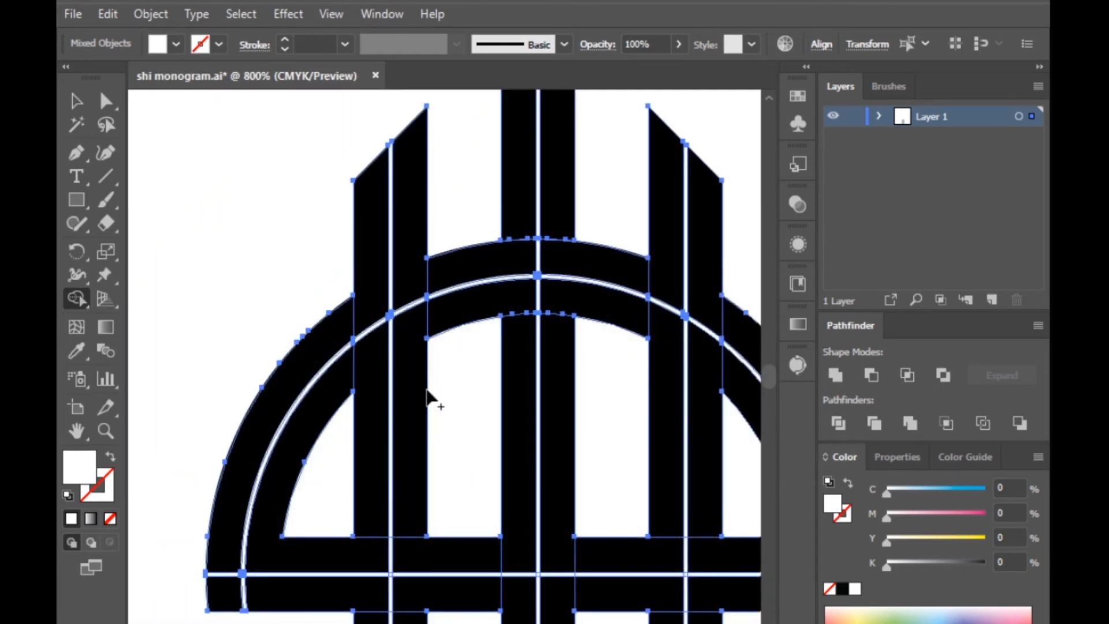
{"action": "scroll", "coordinate": [215, 462], "scroll_direction": "down", "scroll_amount": 1}
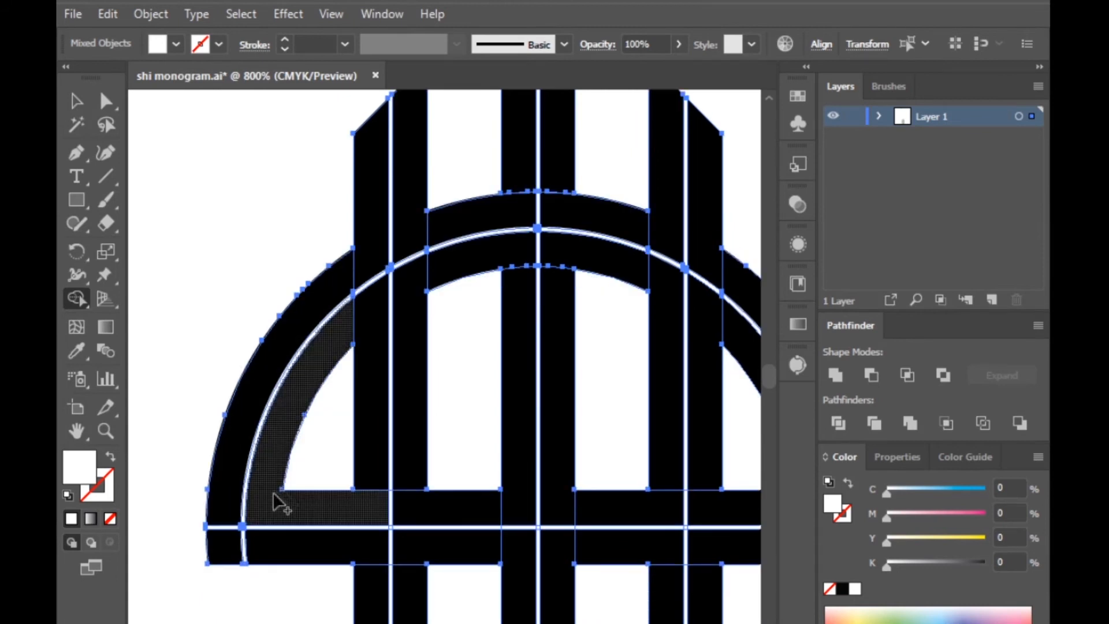
{"action": "double_click", "coordinate": [81, 468]}
{"action": "left_click_drag", "start_coordinate": [653, 416], "coordinate": [591, 452]}
{"action": "left_click", "coordinate": [1024, 211]}
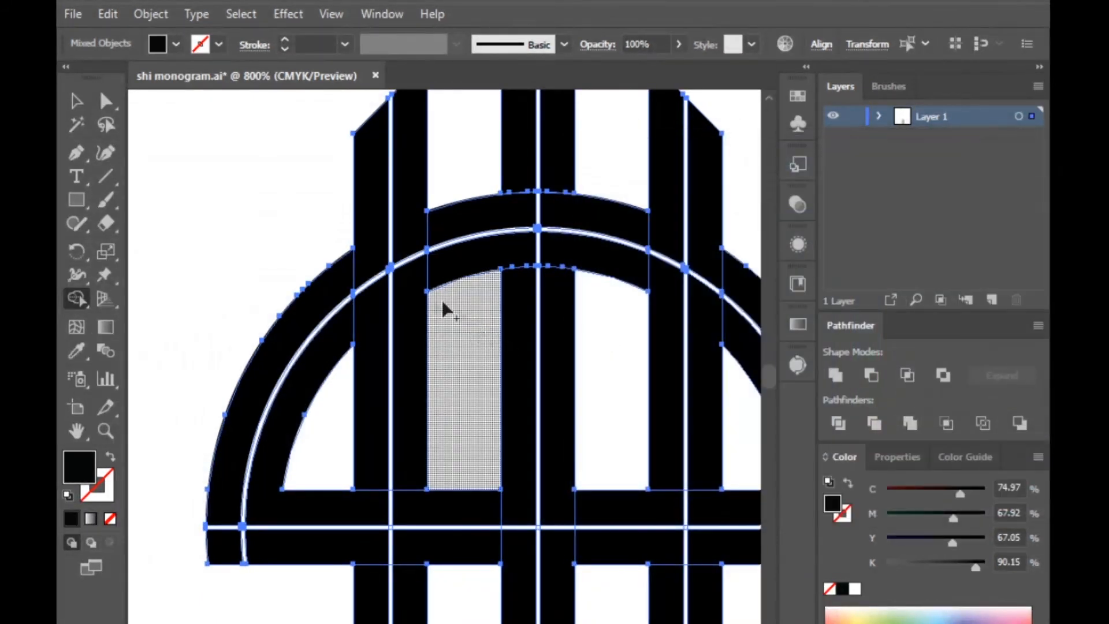
Merge each half of the left column across the ring's upper arc so the column passes over the ring's white inline
{"action": "scroll", "coordinate": [405, 286], "scroll_direction": "up", "scroll_amount": 1}
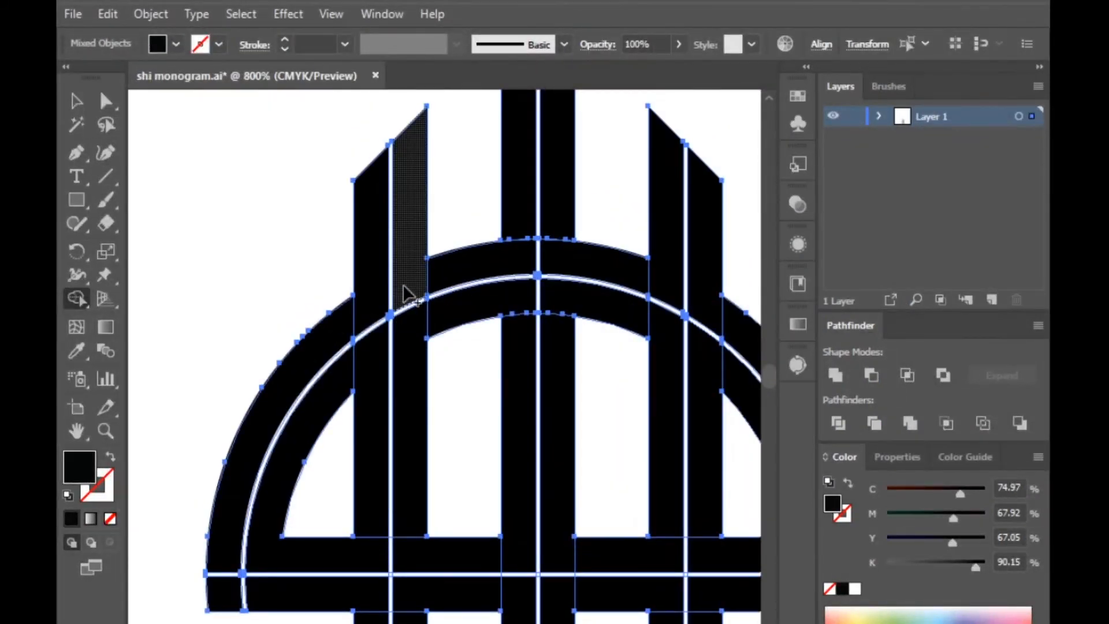
{"action": "left_click_drag", "start_coordinate": [409, 294], "coordinate": [408, 358]}
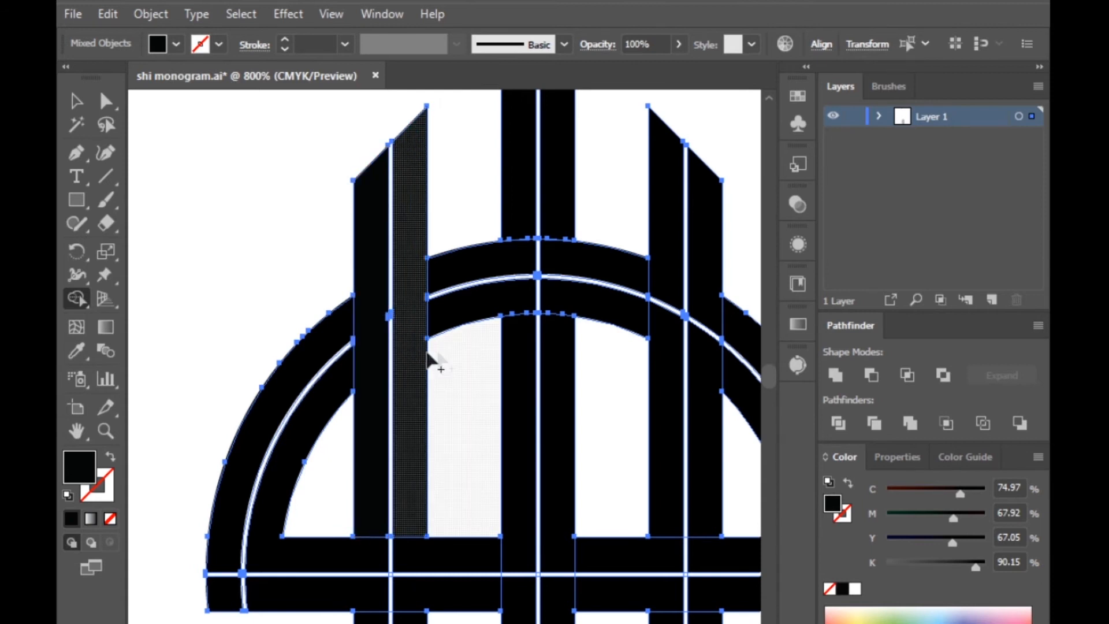
{"action": "scroll", "coordinate": [442, 349], "scroll_direction": "down", "scroll_amount": 6}
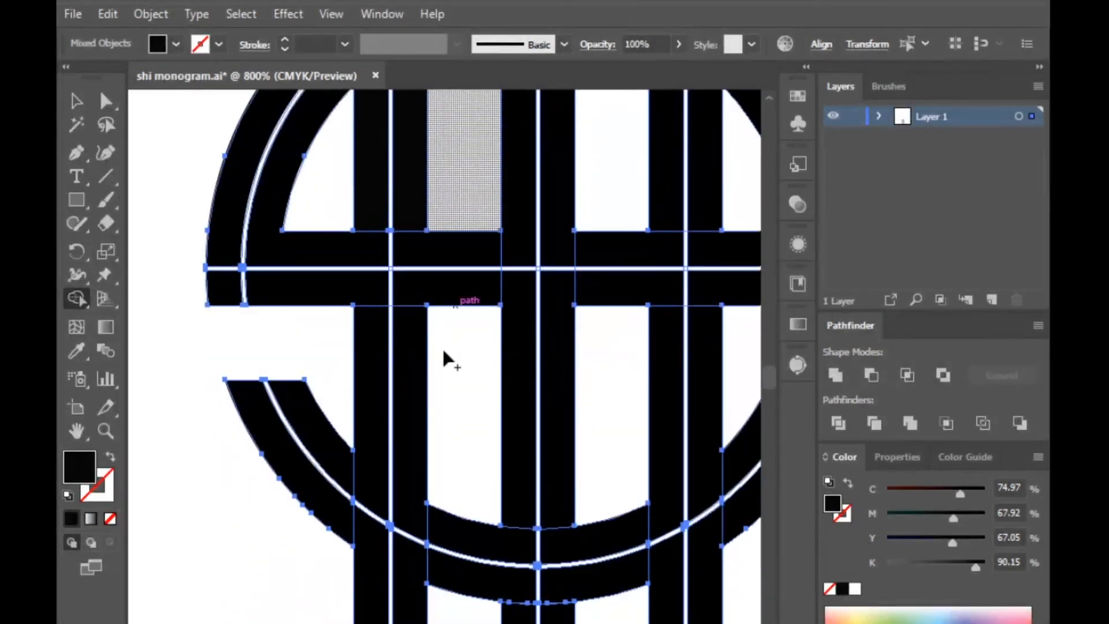
{"action": "scroll", "coordinate": [442, 349], "scroll_direction": "up", "scroll_amount": 5}
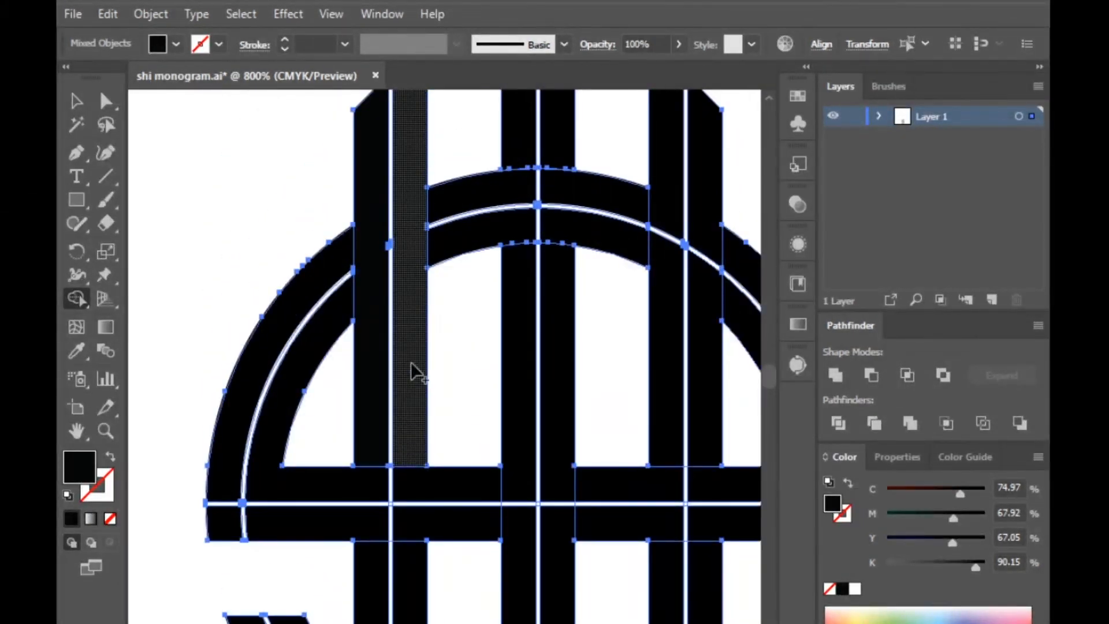
Merge each half of the left column across the ring's lower arc, removing the ring's white inline from that crossing
{"action": "scroll", "coordinate": [410, 364], "scroll_direction": "down", "scroll_amount": 5}
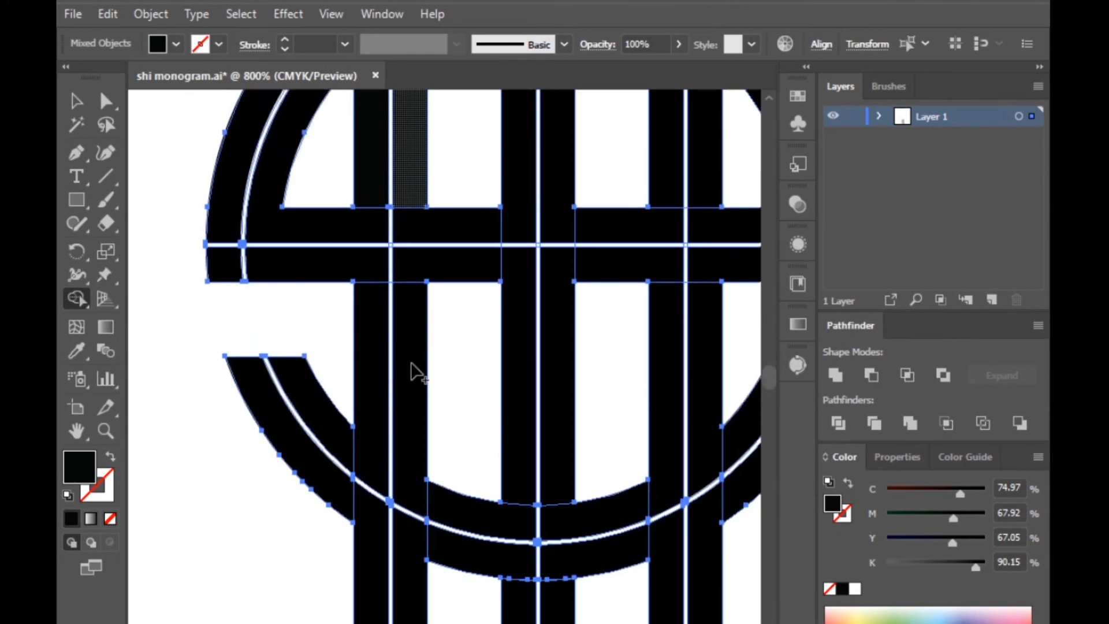
{"action": "scroll", "coordinate": [410, 370], "scroll_direction": "down", "scroll_amount": 1}
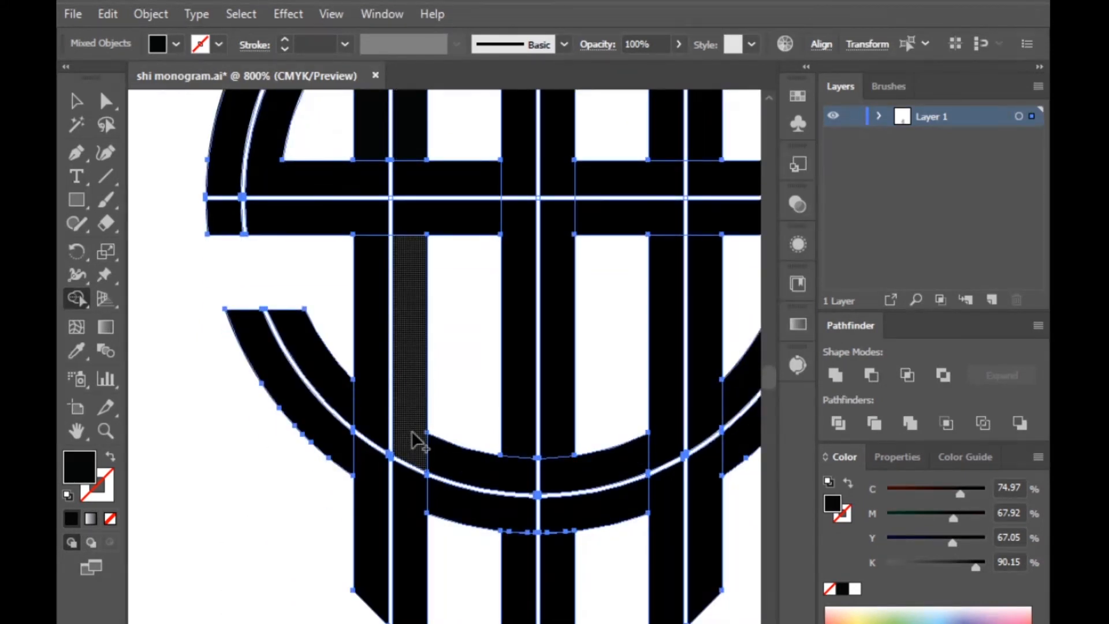
{"action": "left_click_drag", "start_coordinate": [411, 431], "coordinate": [404, 495]}
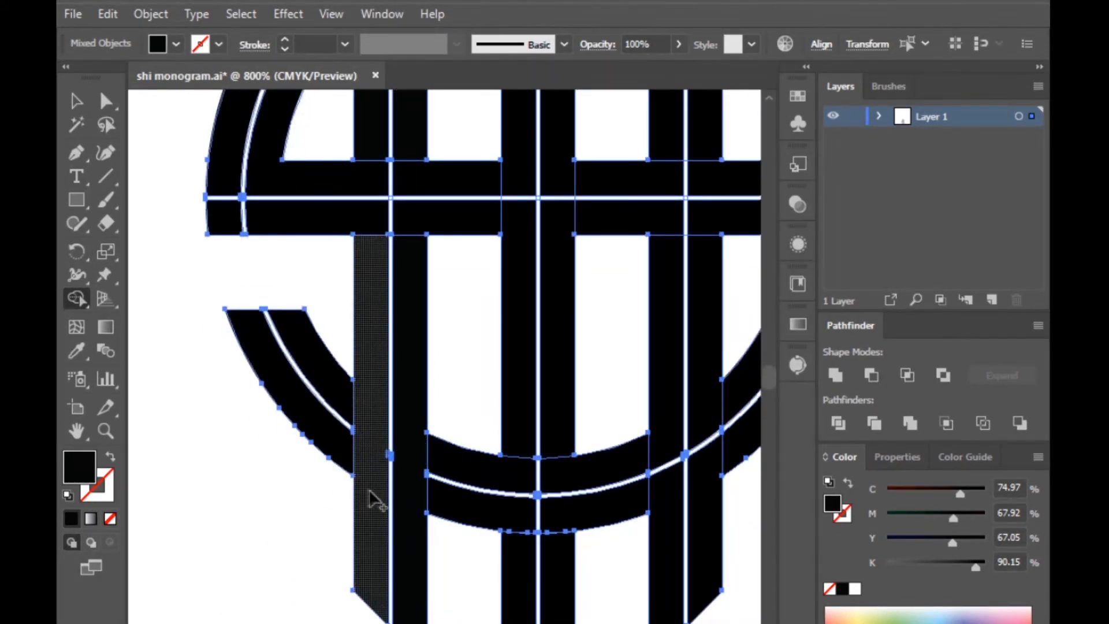
Merge the ring's left end into the crossbar and join the crossbar pieces across the left column's guide, forming one continuous inline corner
{"action": "scroll", "coordinate": [279, 489], "scroll_direction": "down", "scroll_amount": 2, "text": "alt"}
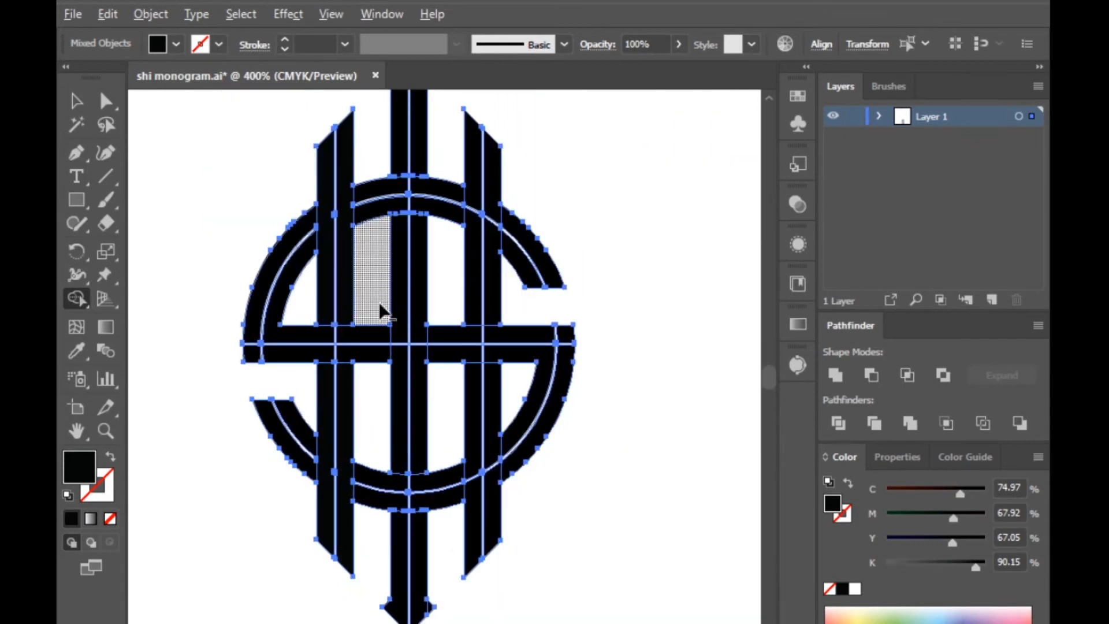
{"action": "scroll", "coordinate": [381, 311], "scroll_direction": "up", "scroll_amount": 2, "text": "alt"}
{"action": "scroll", "coordinate": [196, 361], "scroll_direction": "up", "scroll_amount": 1, "text": "alt"}
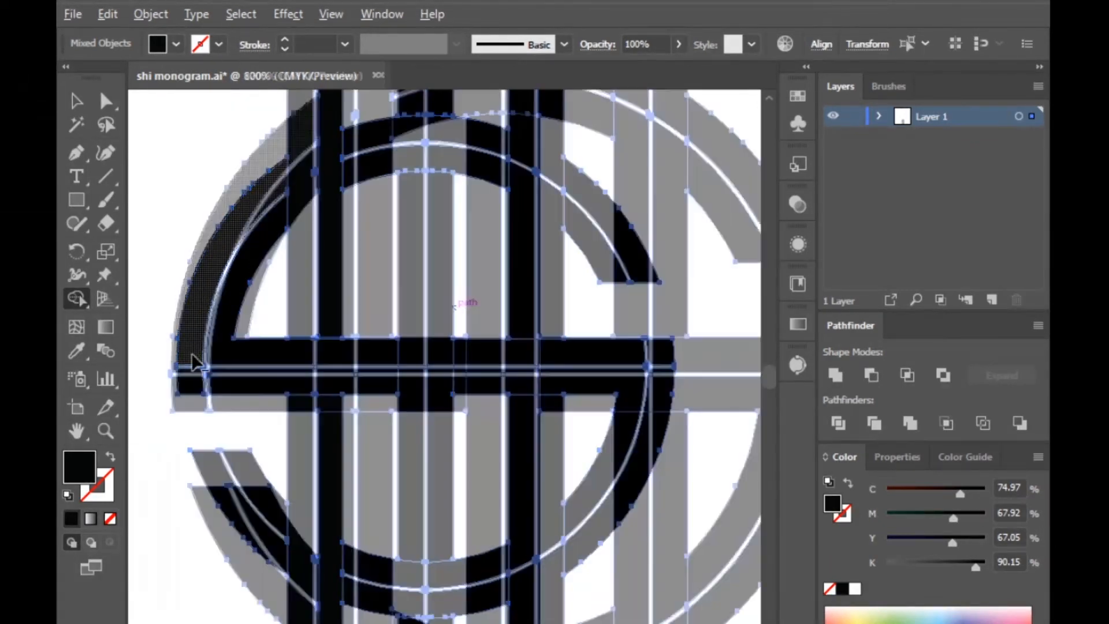
{"action": "scroll", "coordinate": [196, 362], "scroll_direction": "up", "scroll_amount": 1}
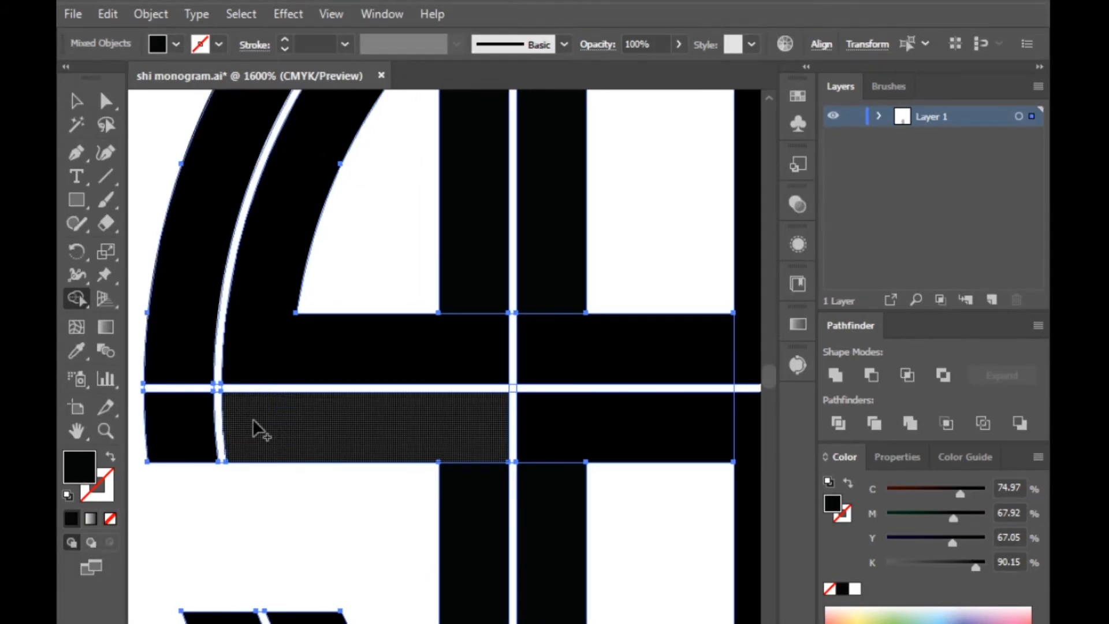
{"action": "mouse_move", "coordinate": [183, 374]}
{"action": "left_mouse_down"}
{"action": "mouse_move", "coordinate": [183, 406]}
{"action": "mouse_move", "coordinate": [256, 423]}
{"action": "left_mouse_up"}
{"action": "scroll", "coordinate": [192, 426], "scroll_direction": "down", "scroll_amount": 2}
{"action": "scroll", "coordinate": [365, 405], "scroll_direction": "up", "scroll_amount": 1}
{"action": "left_click_drag", "start_coordinate": [306, 374], "coordinate": [381, 378]}
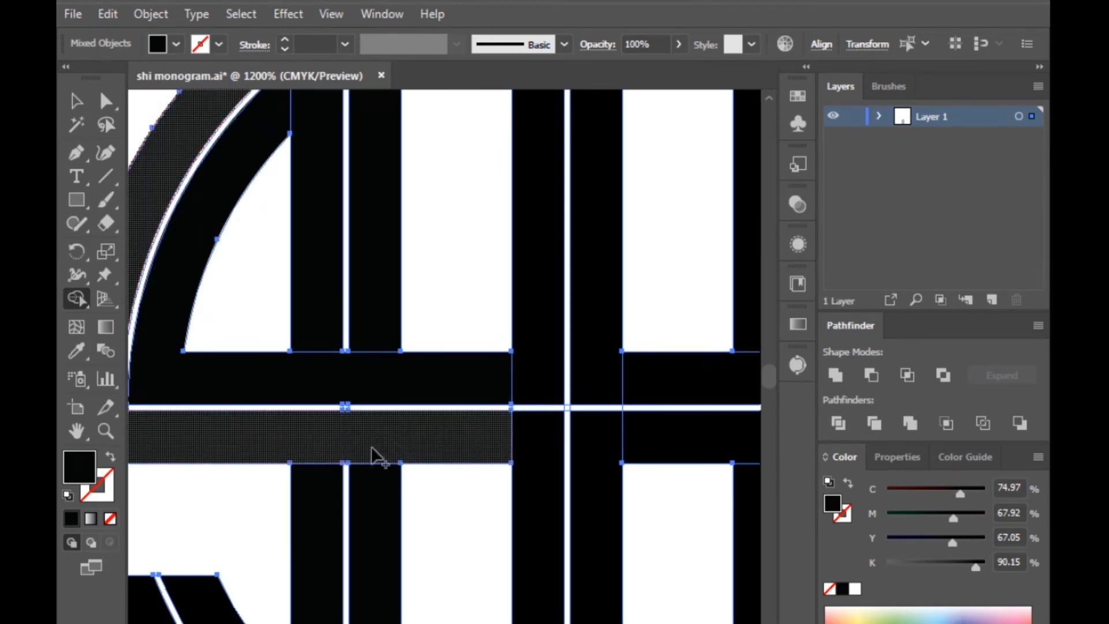
Merge each half of the central column across the crossbar so the column passes over the crossbar's white inline
{"action": "scroll", "coordinate": [372, 453], "scroll_direction": "down", "scroll_amount": 3}
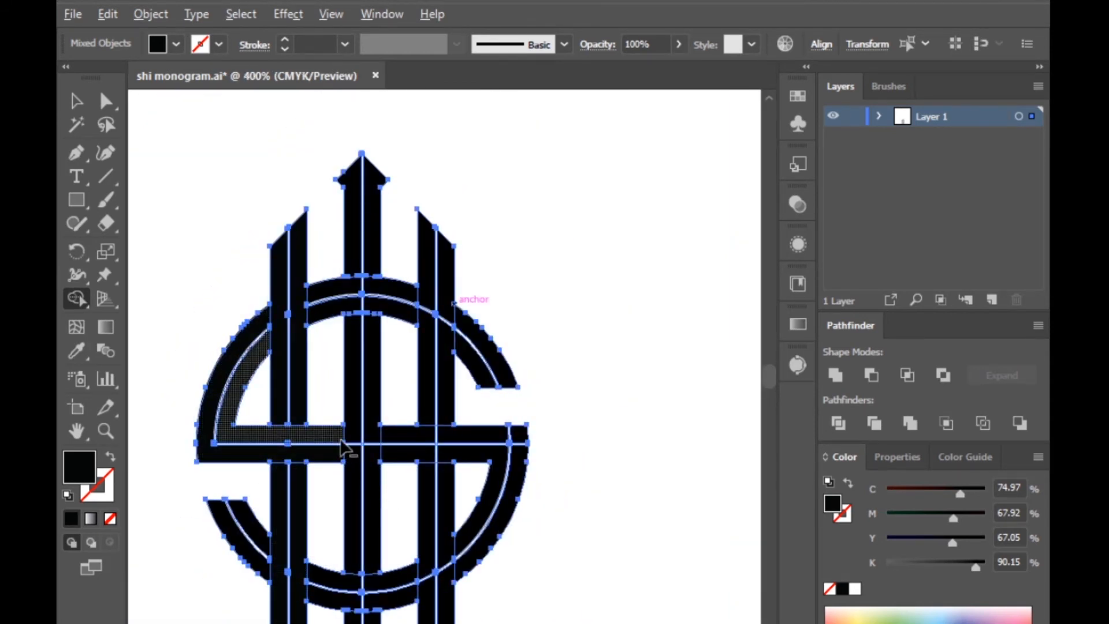
{"action": "scroll", "coordinate": [341, 452], "scroll_direction": "up", "scroll_amount": 2}
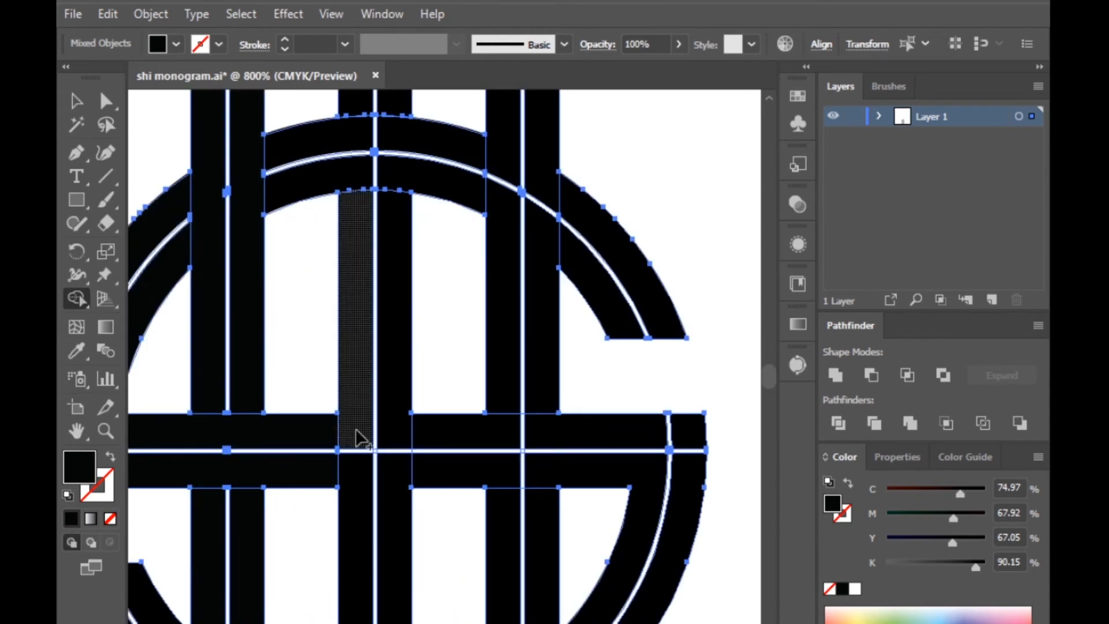
{"action": "mouse_move", "coordinate": [395, 434]}
{"action": "left_mouse_down"}
{"action": "mouse_move", "coordinate": [395, 487]}
{"action": "mouse_move", "coordinate": [302, 502]}
{"action": "left_mouse_up"}
Merge the right crossbar pieces across the right column's guide and into the ring's right end, forming one continuous inline corner
{"action": "scroll", "coordinate": [412, 491], "scroll_direction": "down", "scroll_amount": 2}
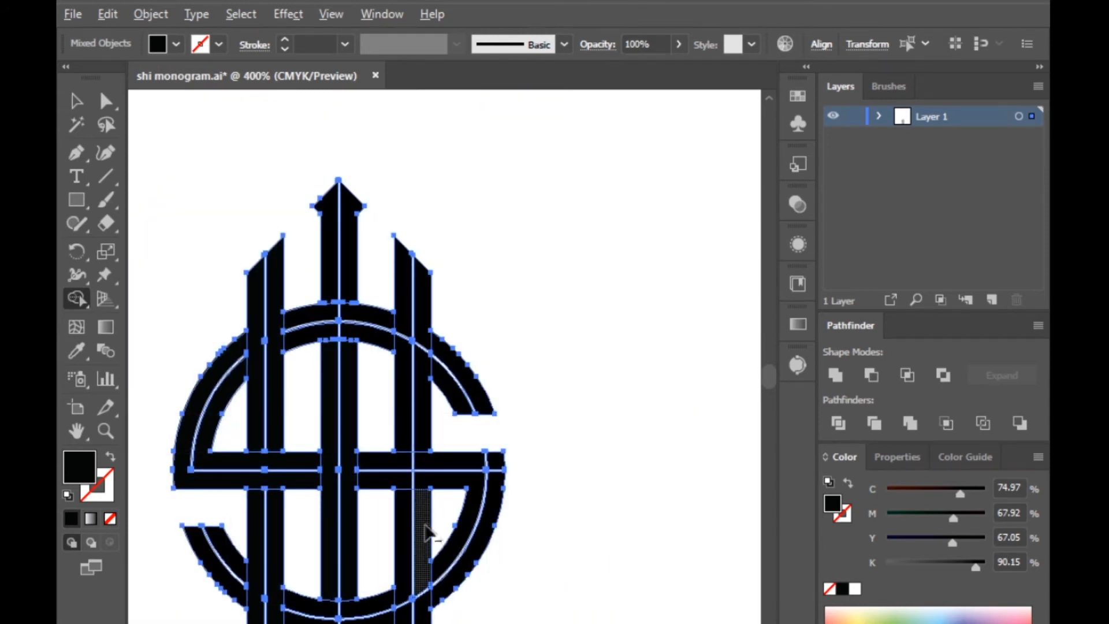
{"action": "scroll", "coordinate": [397, 478], "scroll_direction": "up", "scroll_amount": 2}
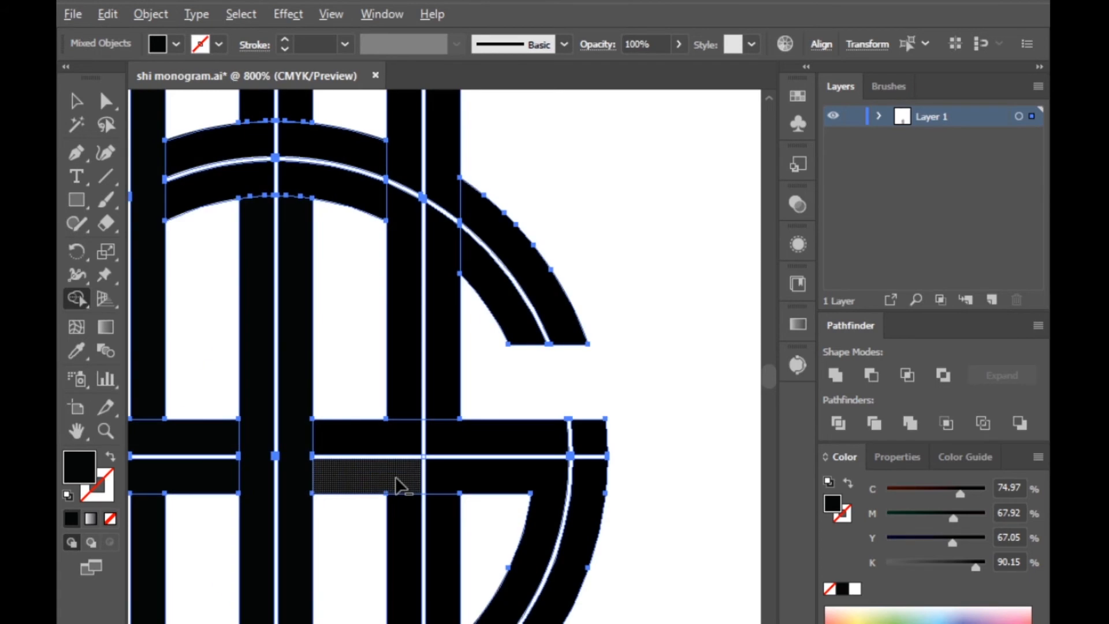
{"action": "mouse_move", "coordinate": [404, 442]}
{"action": "left_mouse_down"}
{"action": "mouse_move", "coordinate": [433, 470]}
{"action": "mouse_move", "coordinate": [408, 478]}
{"action": "mouse_move", "coordinate": [453, 495]}
{"action": "left_mouse_up"}
{"action": "mouse_move", "coordinate": [556, 438]}
{"action": "left_mouse_down"}
{"action": "mouse_move", "coordinate": [600, 439]}
{"action": "mouse_move", "coordinate": [597, 495]}
{"action": "left_mouse_up"}
Merge each half of the right column across the ring's lower arc so the column passes over the ring's white inline
{"action": "scroll", "coordinate": [602, 503], "scroll_direction": "down", "scroll_amount": 2}
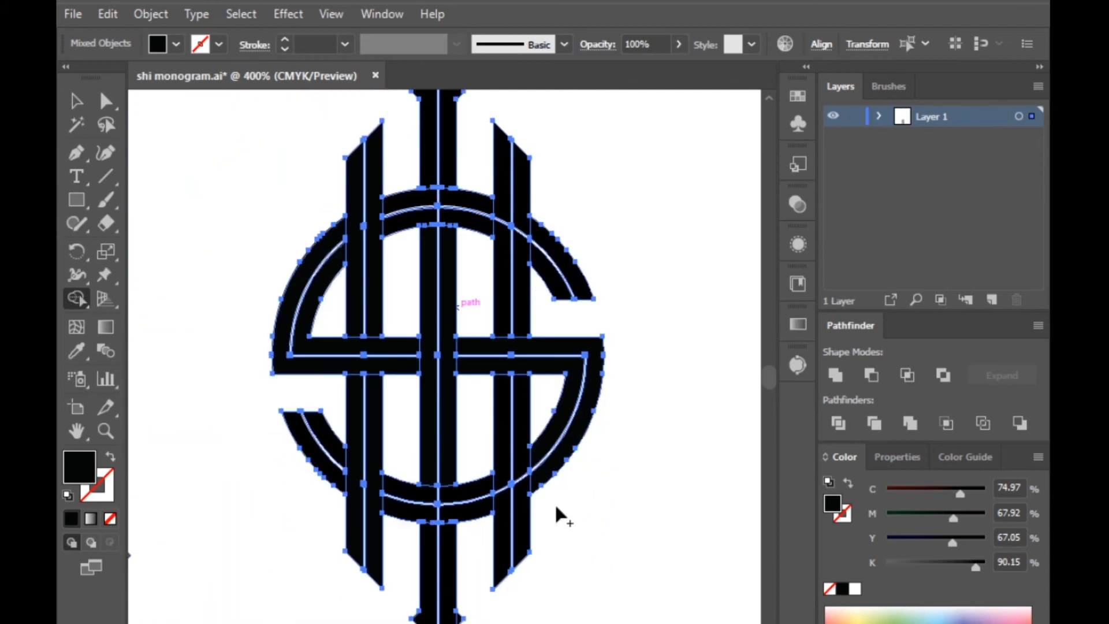
{"action": "scroll", "coordinate": [498, 512], "scroll_direction": "up", "scroll_amount": 2}
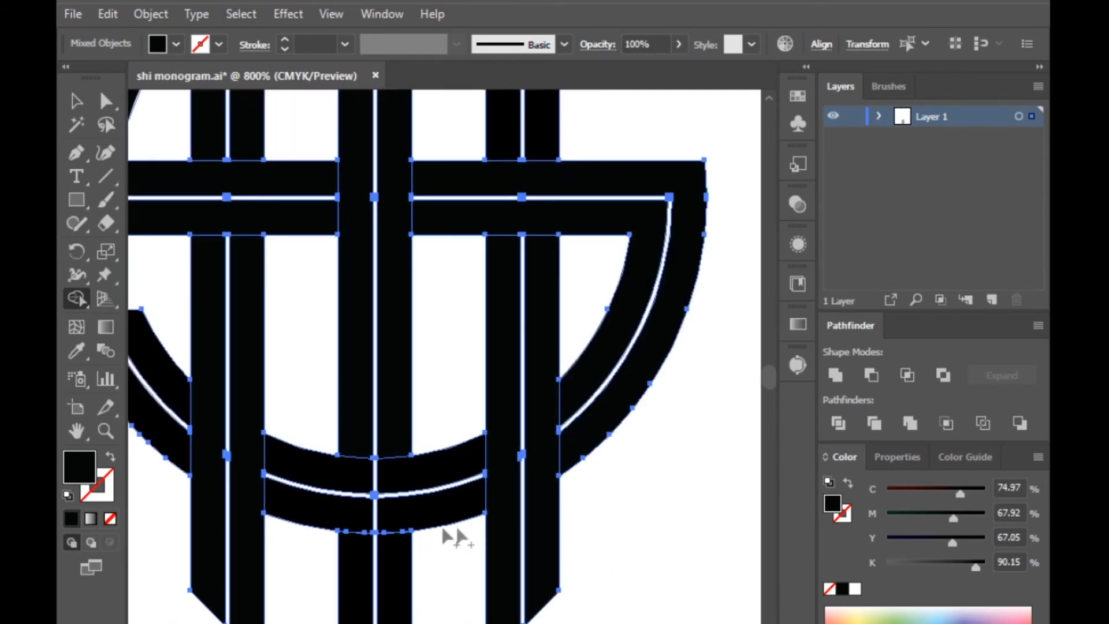
{"action": "scroll", "coordinate": [399, 526], "scroll_direction": "up", "scroll_amount": 1}
{"action": "scroll", "coordinate": [403, 530], "scroll_direction": "down", "scroll_amount": 1}
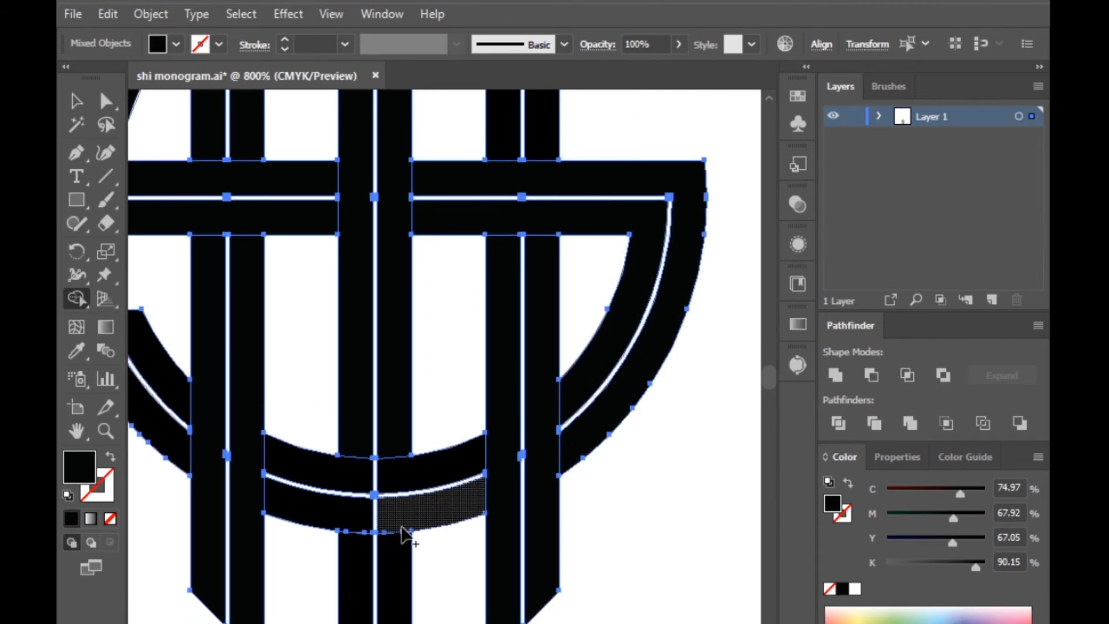
{"action": "scroll", "coordinate": [342, 542], "scroll_direction": "down", "scroll_amount": 2}
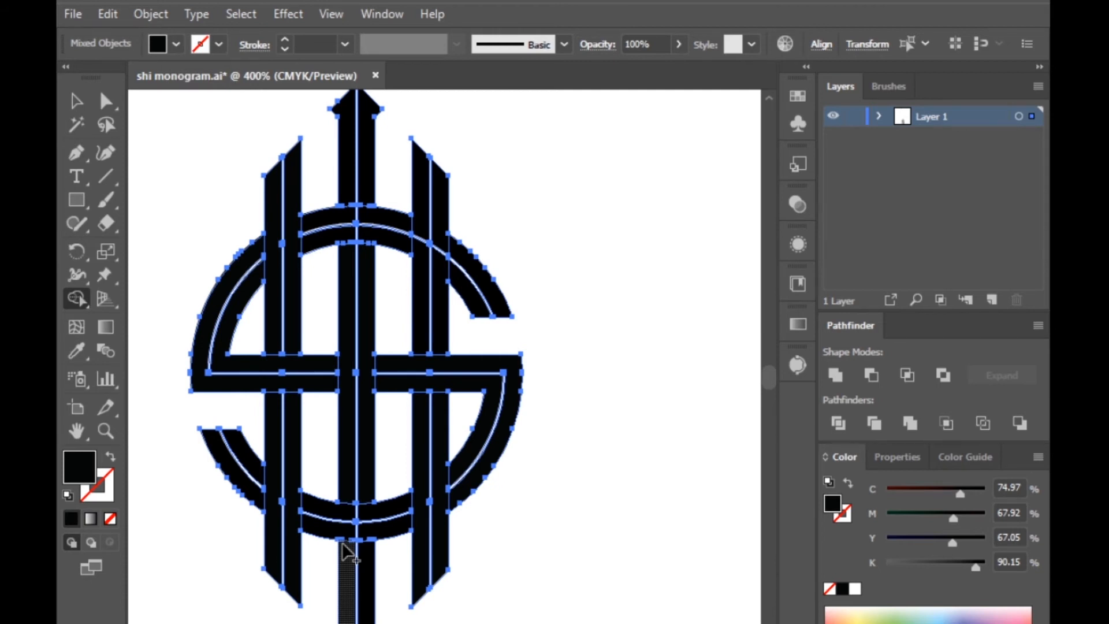
{"action": "scroll", "coordinate": [359, 526], "scroll_direction": "up", "scroll_amount": 2}
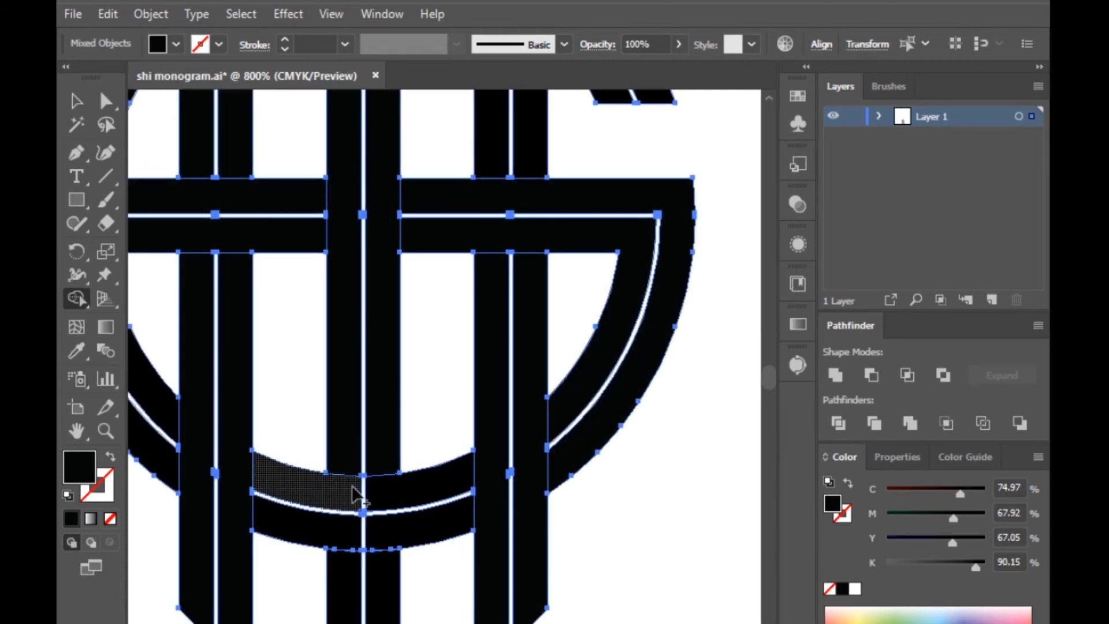
Merge the ring's lower and upper arc strips across the central column so the ring passes over the column's white inline at both crossings
{"action": "left_click_drag", "start_coordinate": [352, 492], "coordinate": [386, 492]}
{"action": "left_click_drag", "start_coordinate": [351, 525], "coordinate": [398, 525]}
{"action": "scroll", "coordinate": [396, 572], "scroll_direction": "down", "scroll_amount": 2}
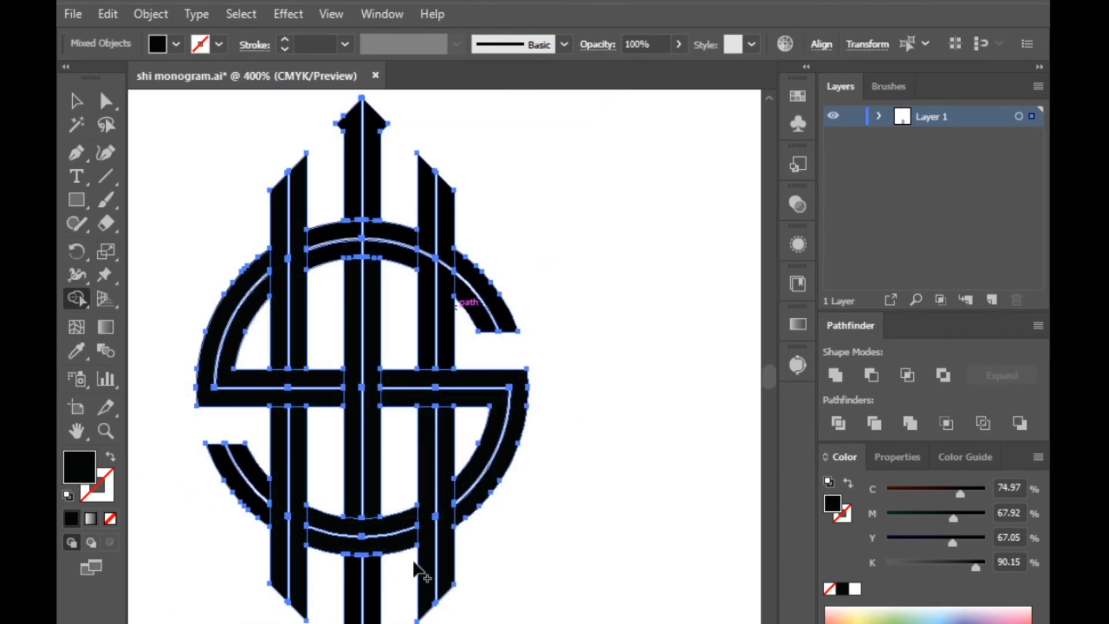
{"action": "scroll", "coordinate": [411, 569], "scroll_direction": "up", "scroll_amount": 1}
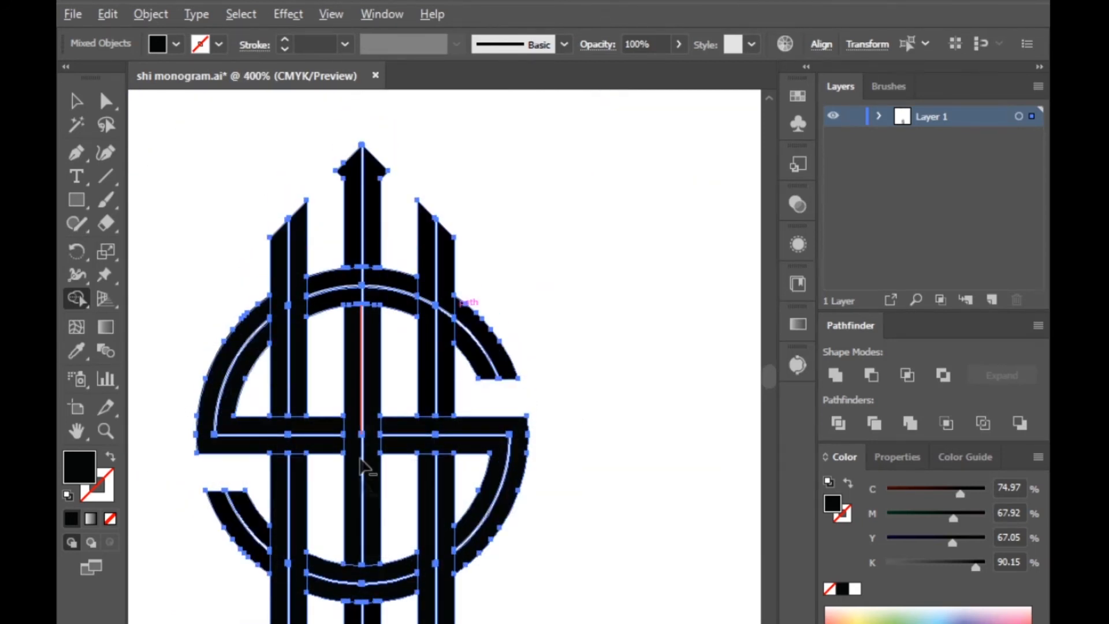
{"action": "scroll", "coordinate": [364, 324], "scroll_direction": "up", "scroll_amount": 2}
{"action": "mouse_move", "coordinate": [349, 249]}
{"action": "left_mouse_down"}
{"action": "mouse_move", "coordinate": [421, 277]}
{"action": "mouse_move", "coordinate": [427, 269]}
{"action": "left_mouse_up"}
{"action": "scroll", "coordinate": [354, 426], "scroll_direction": "down", "scroll_amount": 2}
{"action": "scroll", "coordinate": [428, 485], "scroll_direction": "down", "scroll_amount": 3}
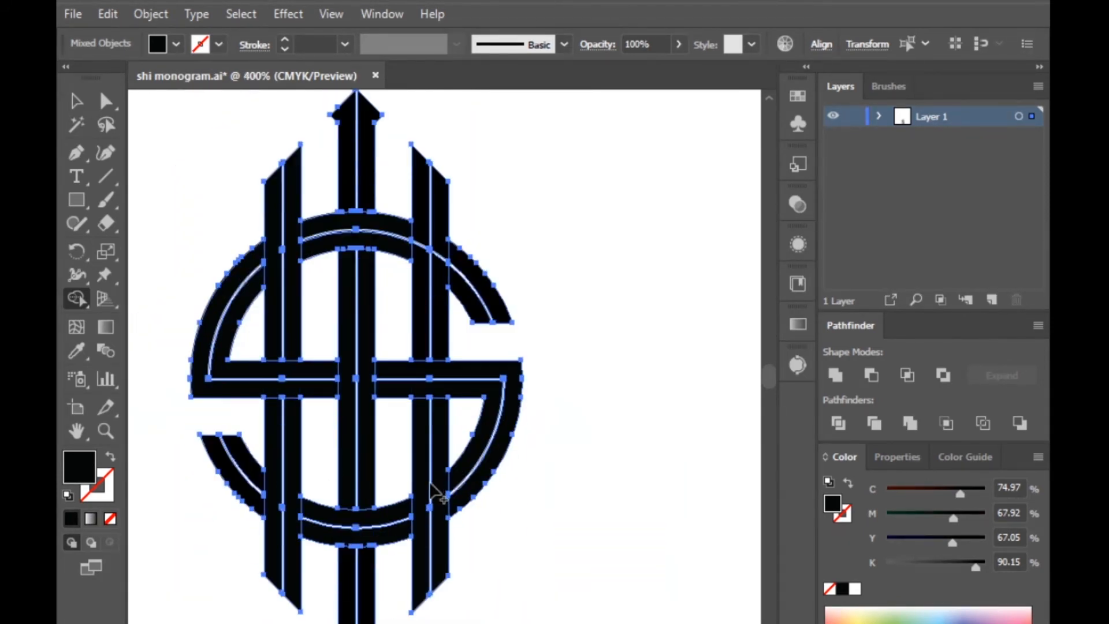
Merge the right column's halves across the ring's upper arc so the column covers the ring's inline, and deselect the artwork
{"action": "left_click", "coordinate": [487, 456]}
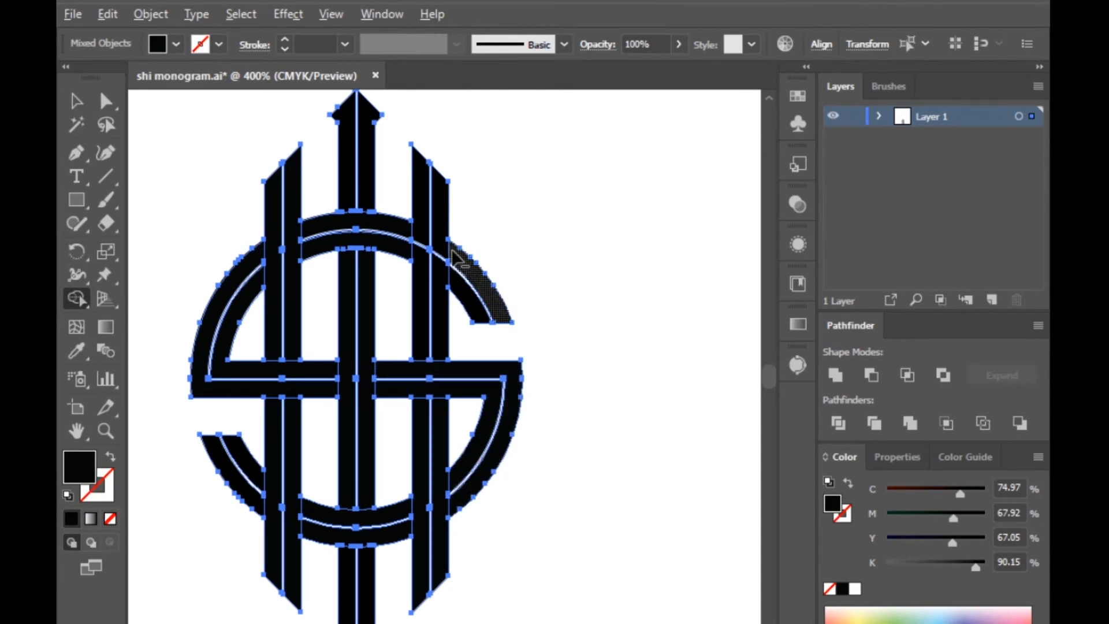
{"action": "scroll", "coordinate": [446, 245], "scroll_direction": "up", "scroll_amount": 1}
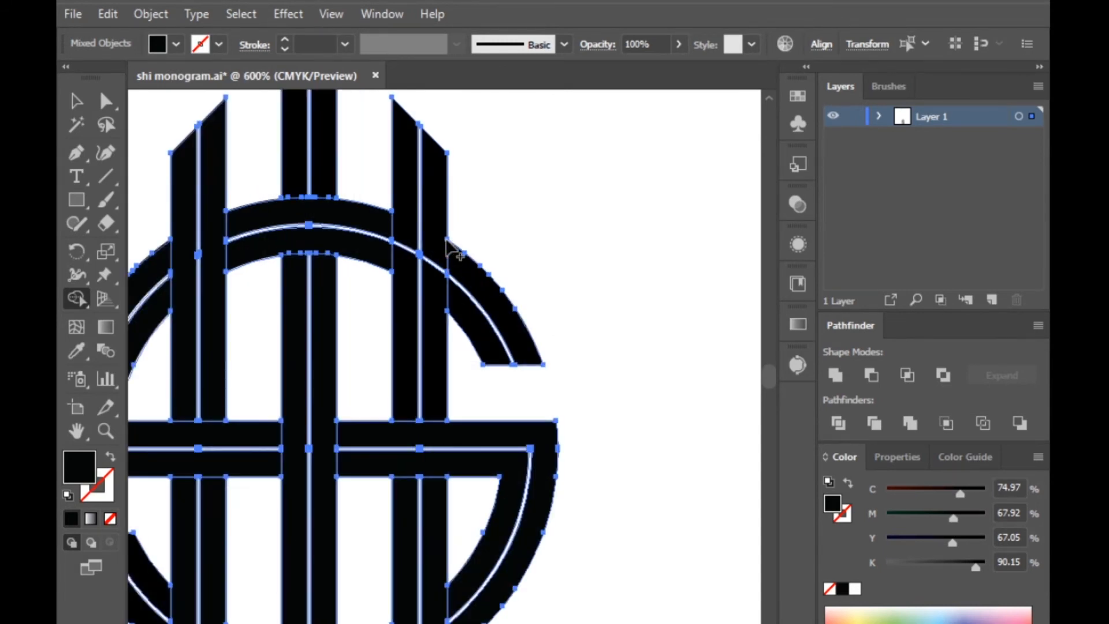
{"action": "mouse_move", "coordinate": [430, 243]}
{"action": "left_mouse_down"}
{"action": "mouse_move", "coordinate": [433, 280]}
{"action": "mouse_move", "coordinate": [409, 244]}
{"action": "mouse_move", "coordinate": [414, 274]}
{"action": "left_mouse_up"}
{"action": "scroll", "coordinate": [444, 325], "scroll_direction": "down", "scroll_amount": 3}
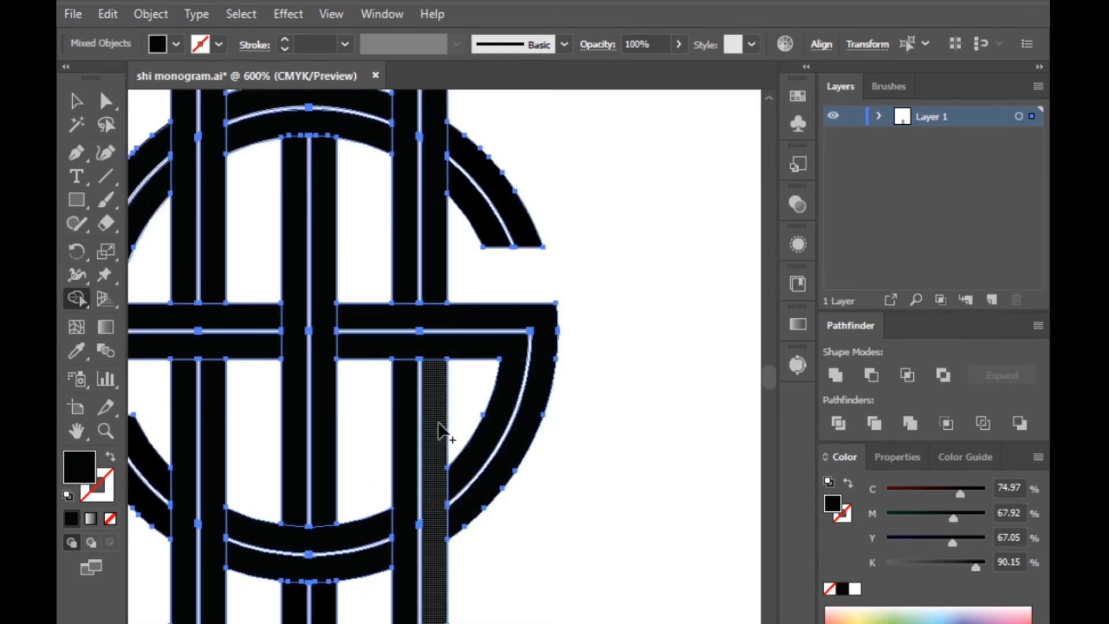
{"action": "scroll", "coordinate": [439, 430], "scroll_direction": "down", "scroll_amount": 1}
{"action": "scroll", "coordinate": [559, 427], "scroll_direction": "up", "scroll_amount": 2}
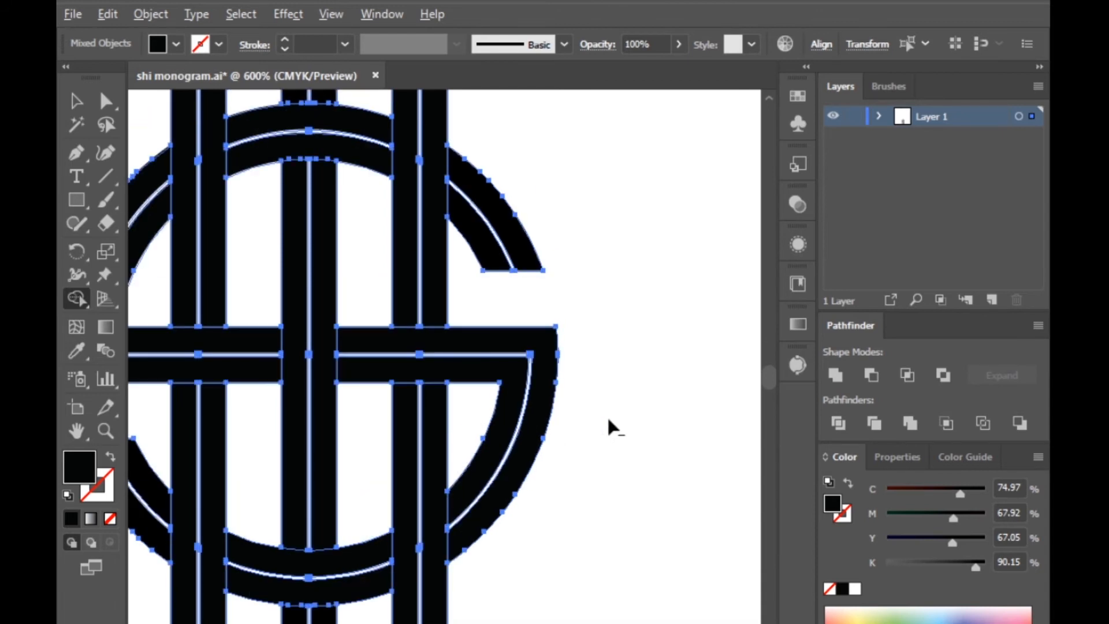
{"action": "scroll", "coordinate": [609, 422], "scroll_direction": "down", "scroll_amount": 1}
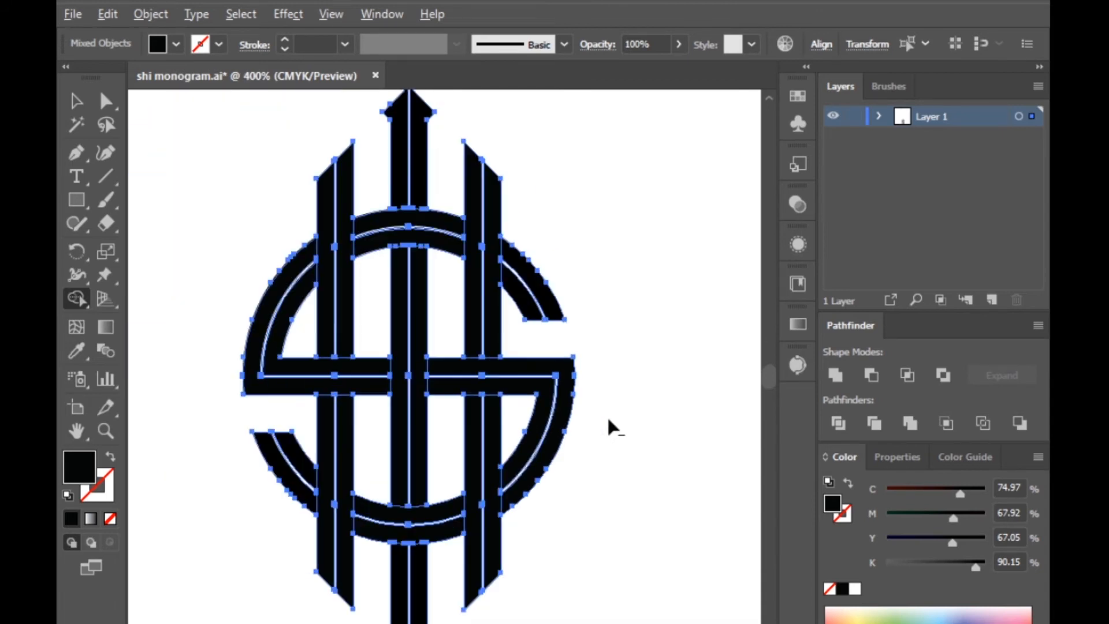
{"action": "scroll", "coordinate": [608, 415], "scroll_direction": "down", "scroll_amount": 2}
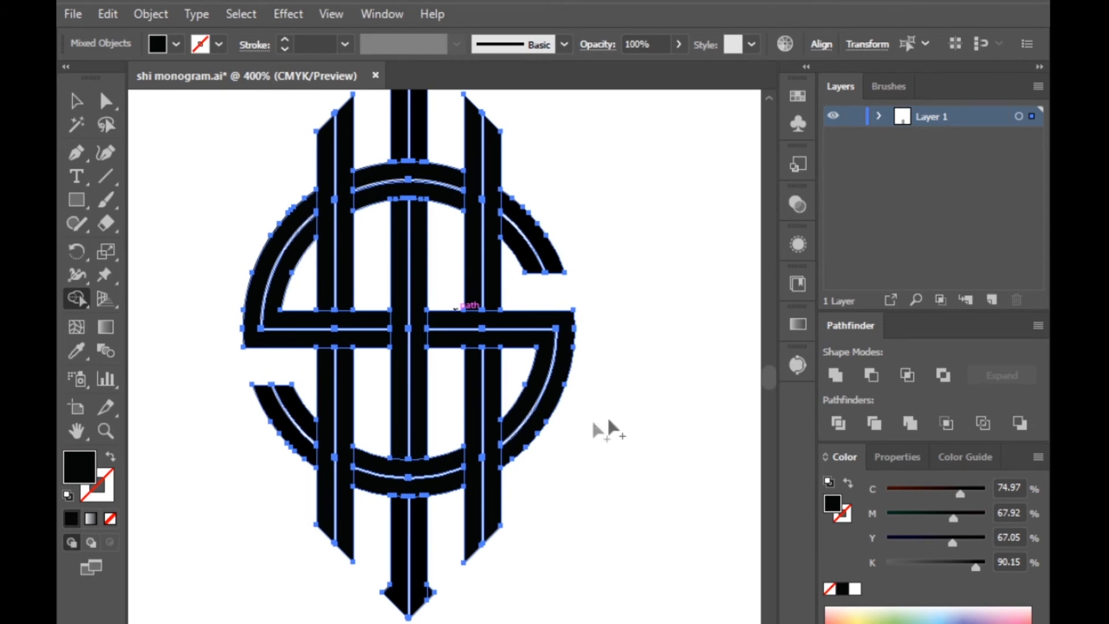
{"action": "left_click", "coordinate": [75, 100]}
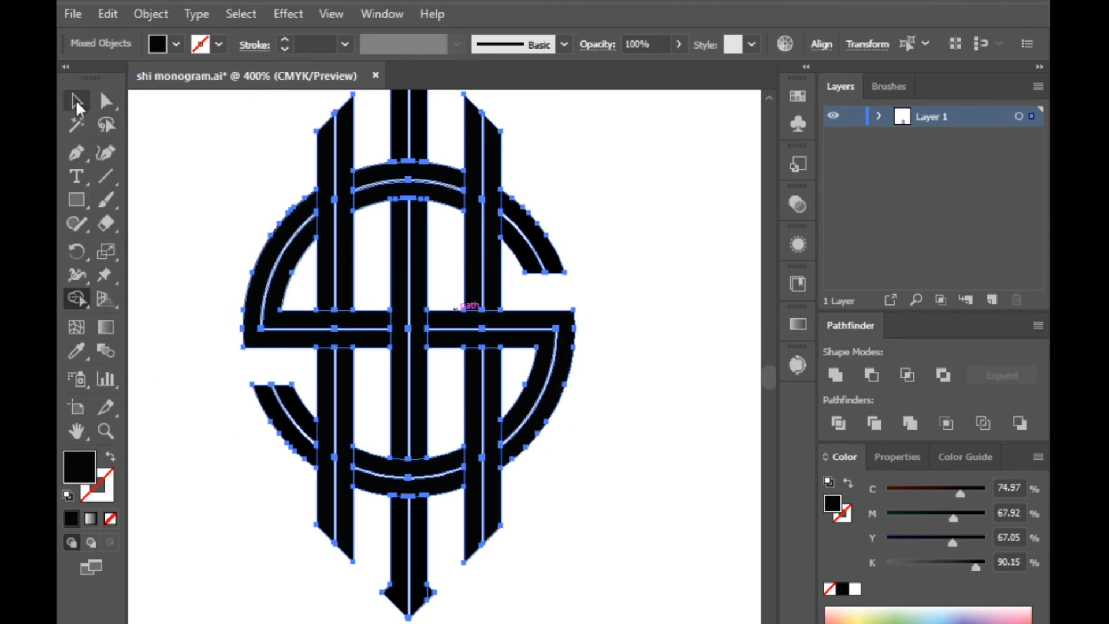
{"action": "left_click", "coordinate": [206, 148]}
Move the small blue triangle up beside the gap on the ring's left side and fill it with black
{"action": "scroll", "coordinate": [462, 584], "scroll_direction": "down", "scroll_amount": 2}
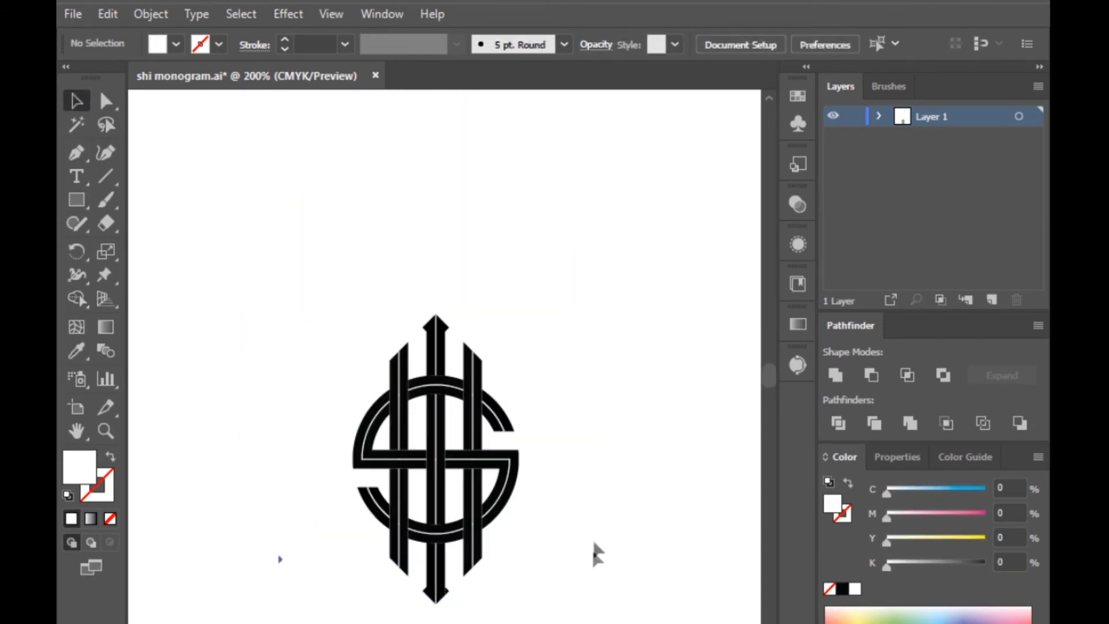
{"action": "scroll", "coordinate": [281, 566], "scroll_direction": "up", "scroll_amount": 4}
{"action": "left_click_drag", "start_coordinate": [272, 555], "coordinate": [467, 190]}
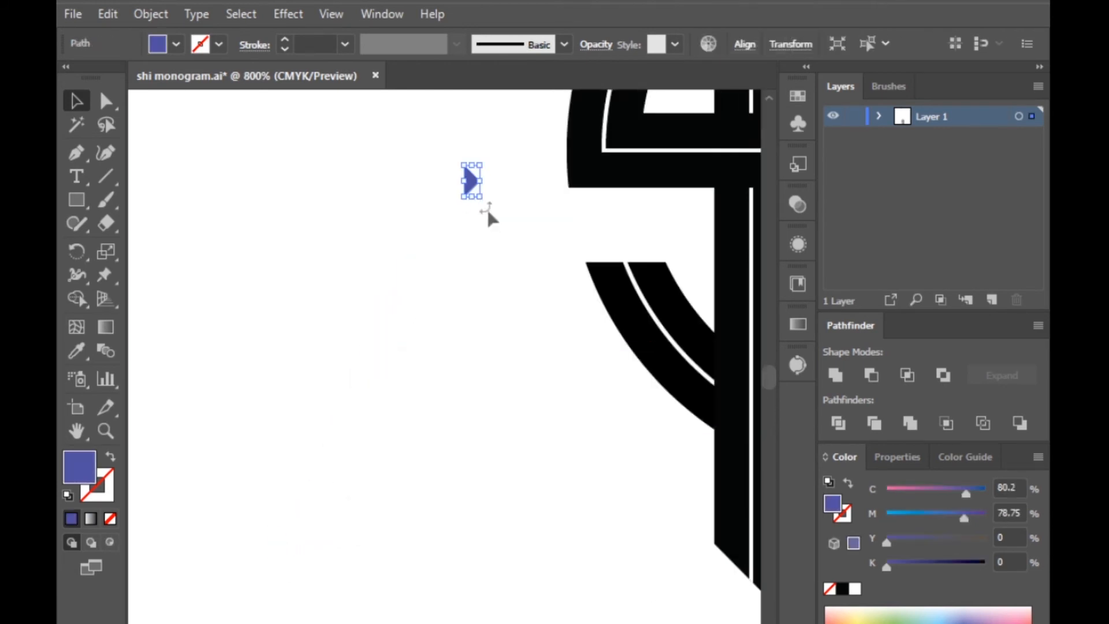
{"action": "left_click", "coordinate": [176, 45]}
{"action": "left_click", "coordinate": [112, 85]}
{"action": "scroll", "coordinate": [402, 268], "scroll_direction": "down", "scroll_amount": 5}
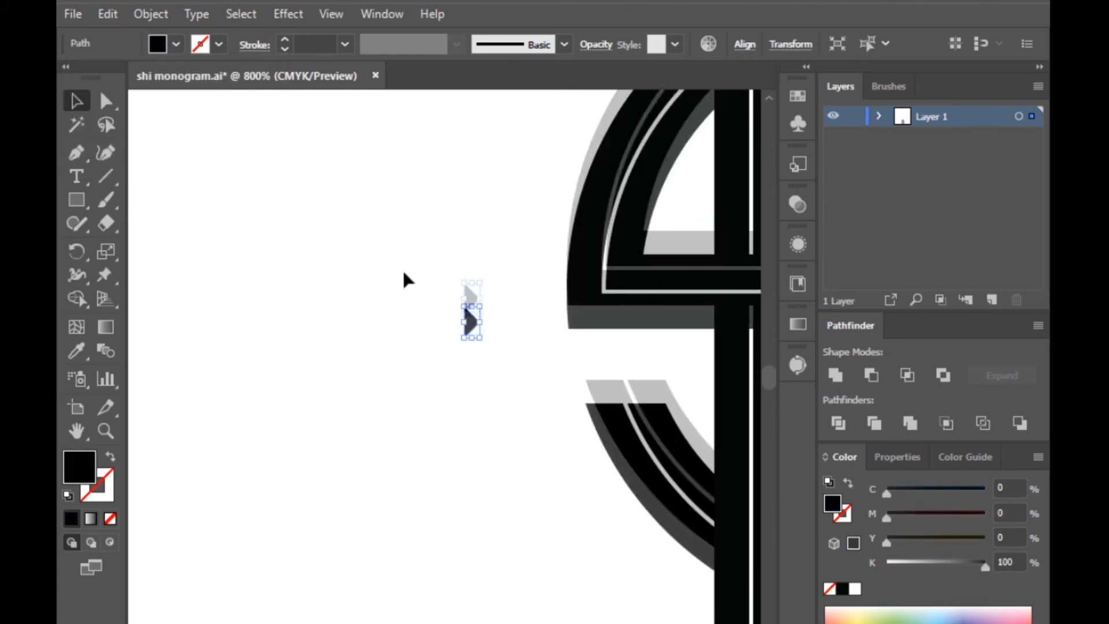
Try to place a rotated copy of the black triangle on the outer edge of the ring's lower-left arc
{"action": "left_click_drag", "start_coordinate": [355, 418], "coordinate": [396, 459]}
{"action": "scroll", "coordinate": [389, 407], "scroll_direction": "up", "scroll_amount": 2}
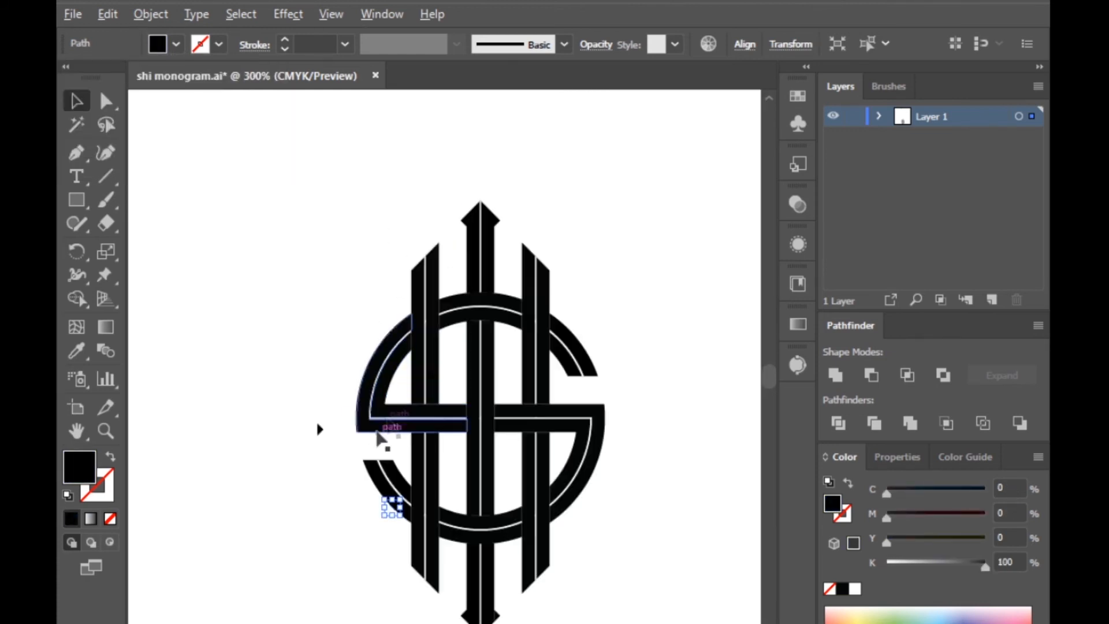
{"action": "scroll", "coordinate": [378, 535], "scroll_direction": "up", "scroll_amount": 4}
{"action": "scroll", "coordinate": [411, 426], "scroll_direction": "up", "scroll_amount": 5}
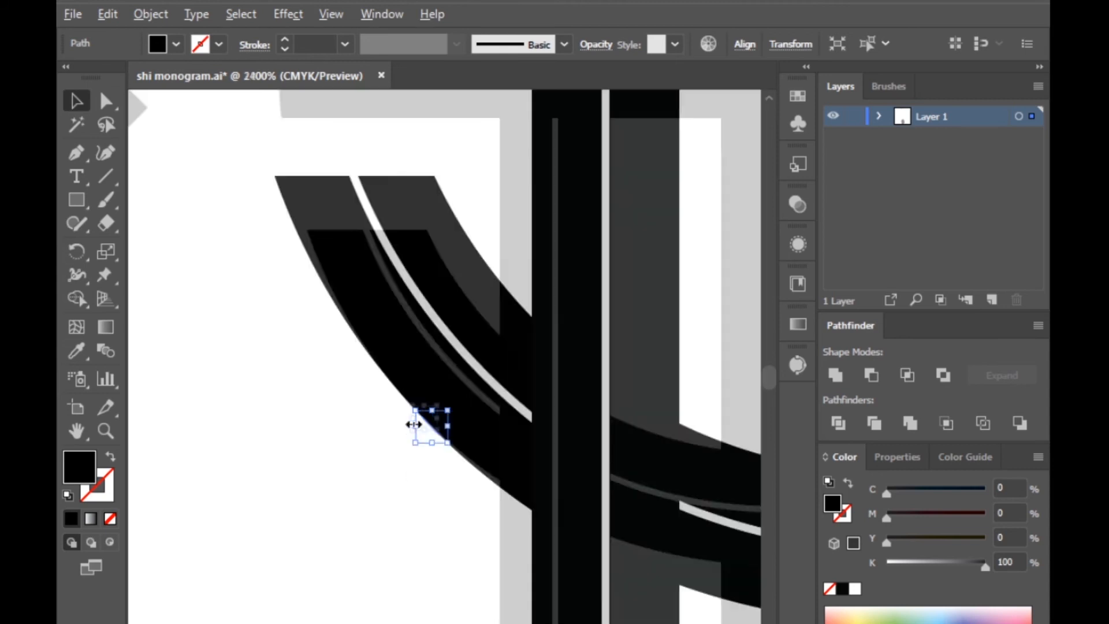
{"action": "left_click", "coordinate": [452, 503]}
{"action": "left_click_drag", "start_coordinate": [391, 330], "coordinate": [539, 473]}
{"action": "left_click_drag", "start_coordinate": [428, 329], "coordinate": [571, 433]}
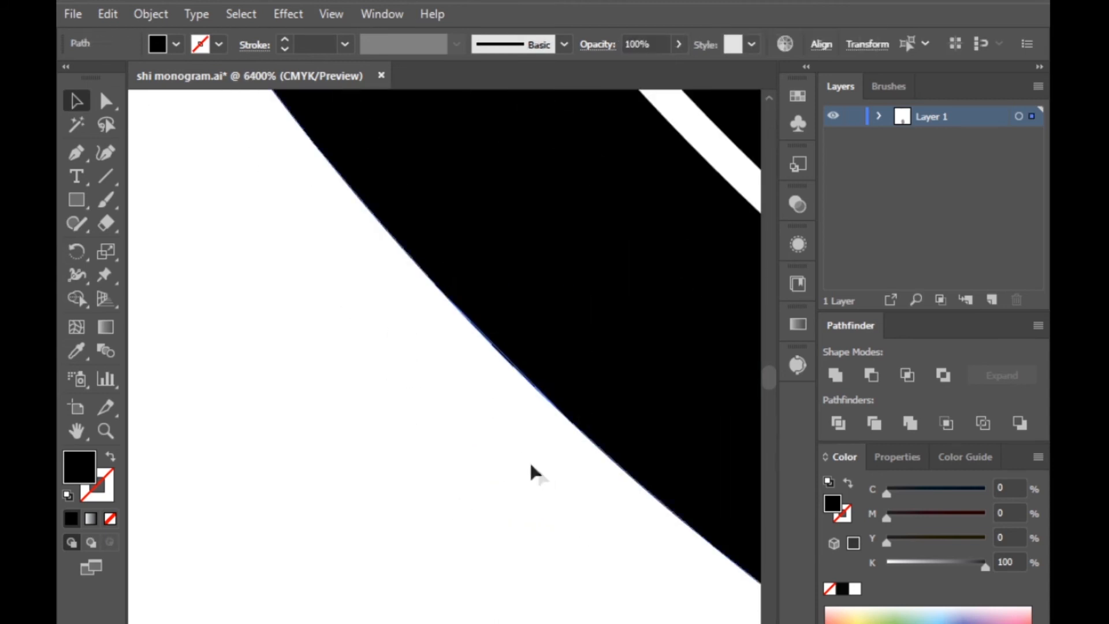
{"action": "scroll", "coordinate": [503, 508], "scroll_direction": "down", "scroll_amount": 5}
{"action": "left_click", "coordinate": [349, 572]}
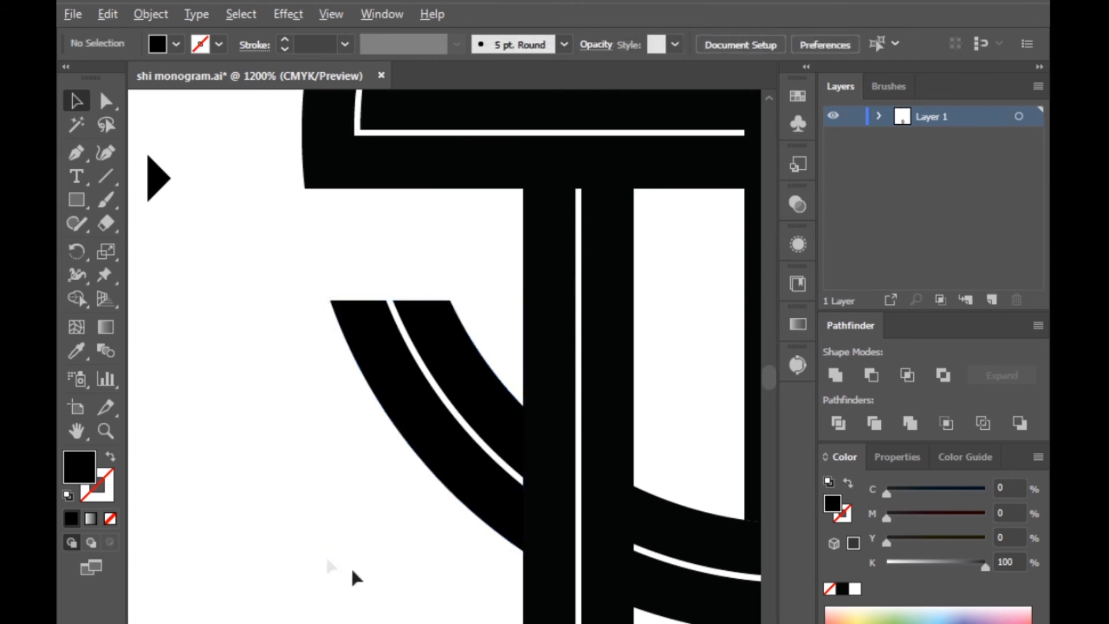
Move the black triangle up beside the outer side of the left column's slanted top
{"action": "scroll", "coordinate": [356, 574], "scroll_direction": "down", "scroll_amount": 3}
{"action": "left_click_drag", "start_coordinate": [290, 532], "coordinate": [402, 325]}
{"action": "scroll", "coordinate": [445, 335], "scroll_direction": "up", "scroll_amount": 5}
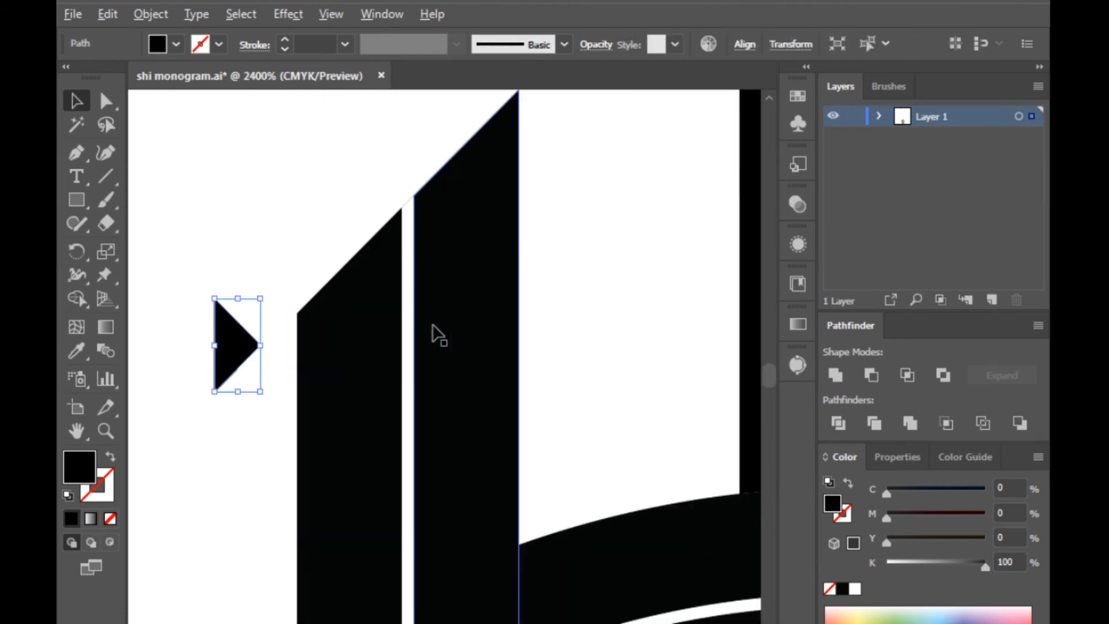
{"action": "left_click", "coordinate": [279, 200]}
{"action": "left_click", "coordinate": [234, 350]}
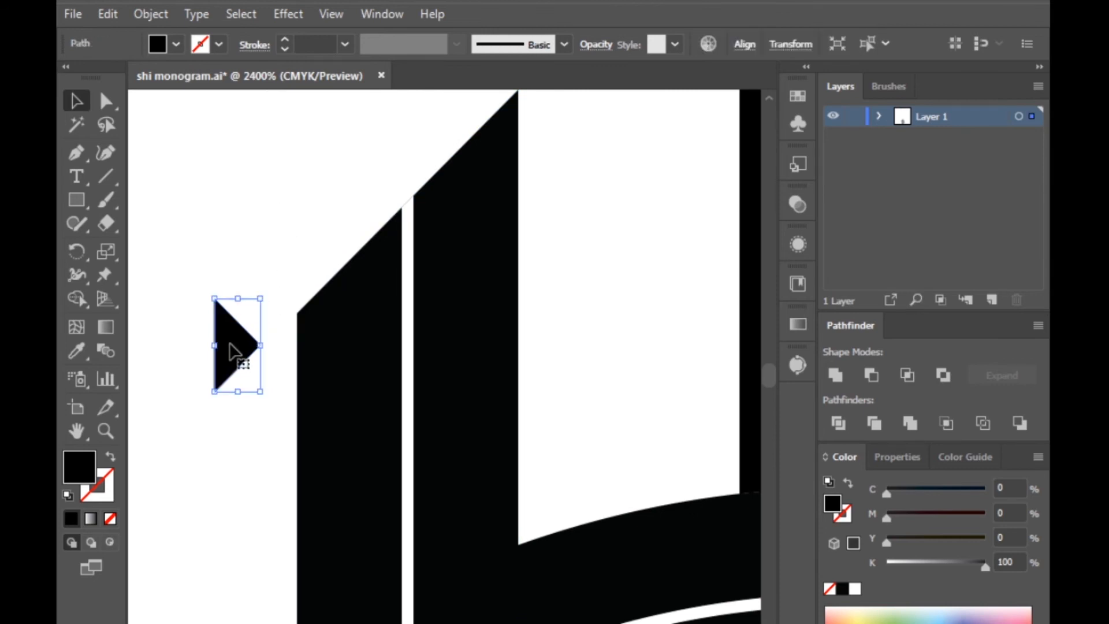
Flip the triangle horizontally and attach it to the left column's outer top corner as a barb continuing the slanted edge
{"action": "left_click", "coordinate": [791, 45]}
{"action": "left_click", "coordinate": [802, 61]}
{"action": "left_click", "coordinate": [571, 65]}
{"action": "left_click", "coordinate": [320, 147]}
{"action": "left_click", "coordinate": [319, 140]}
{"action": "scroll", "coordinate": [231, 317], "scroll_direction": "up", "scroll_amount": 2}
{"action": "left_click_drag", "start_coordinate": [261, 354], "coordinate": [337, 386]}
{"action": "left_click", "coordinate": [241, 322]}
{"action": "scroll", "coordinate": [238, 364], "scroll_direction": "down", "scroll_amount": 5}
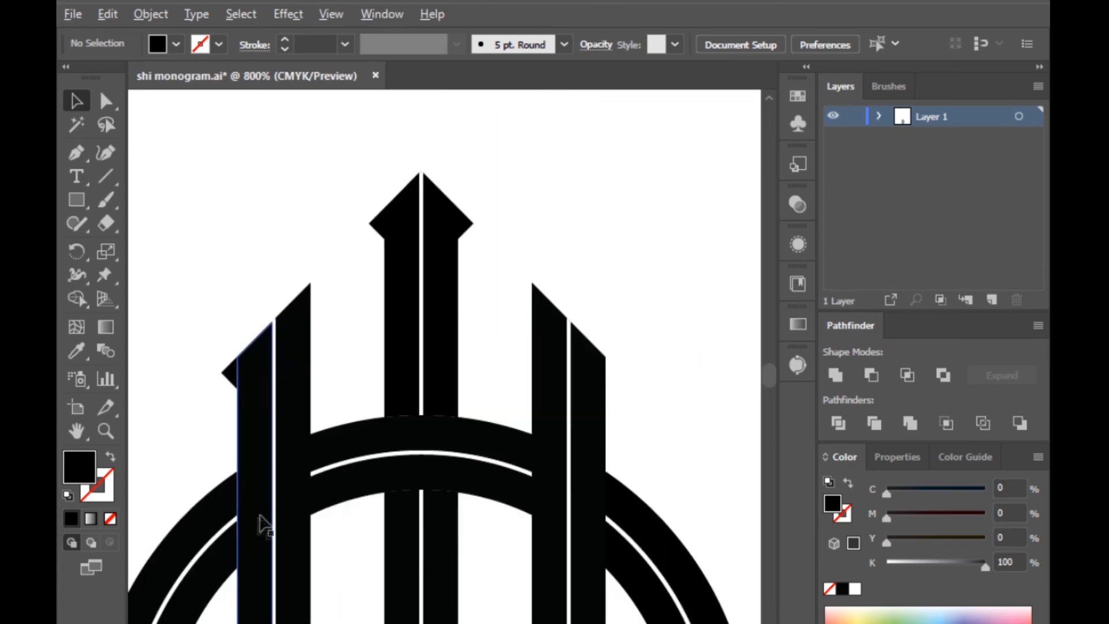
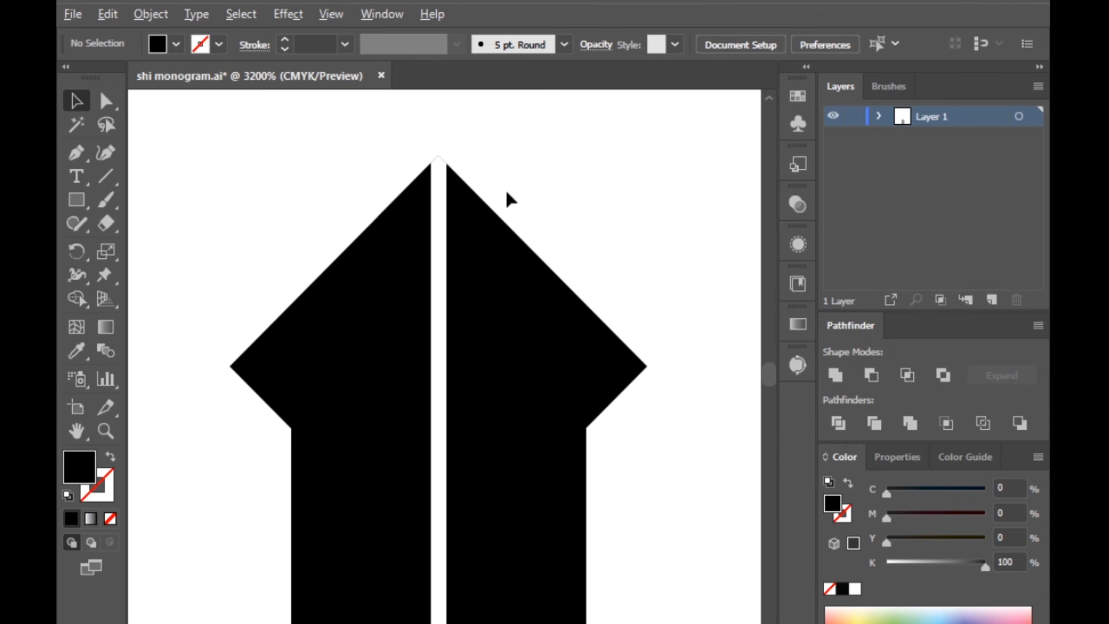
Duplicate the left column's triangular barb straight across to the right column's outer top corner
{"action": "scroll", "coordinate": [506, 190], "scroll_direction": "down", "scroll_amount": 7}
{"action": "scroll", "coordinate": [468, 259], "scroll_direction": "up", "scroll_amount": 3}
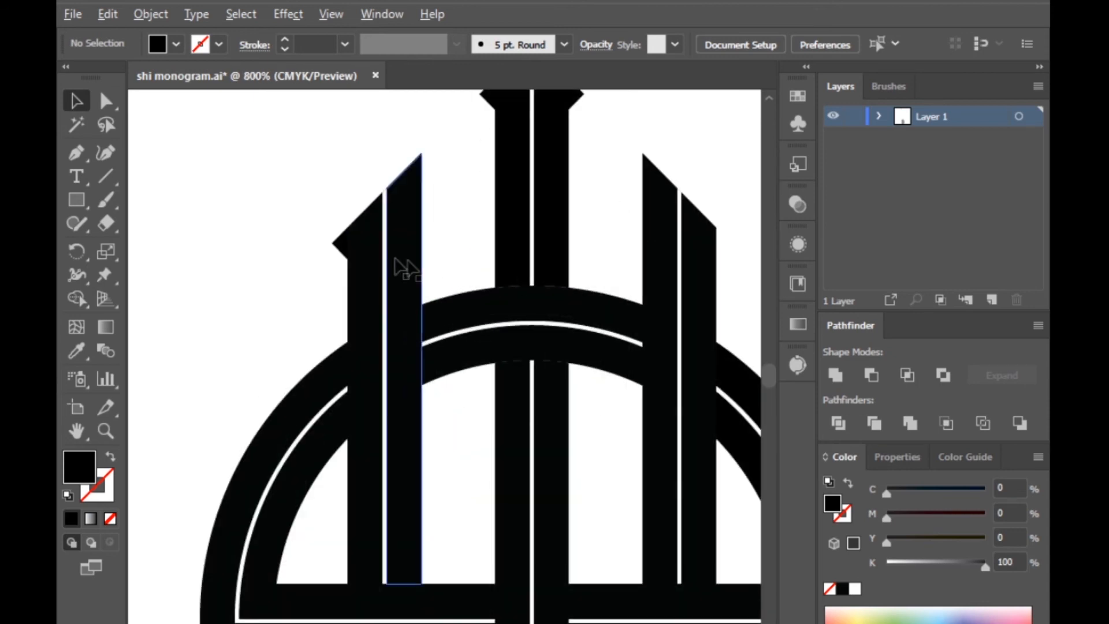
{"action": "scroll", "coordinate": [348, 247], "scroll_direction": "down", "scroll_amount": 6}
{"action": "scroll", "coordinate": [338, 175], "scroll_direction": "up", "scroll_amount": 5}
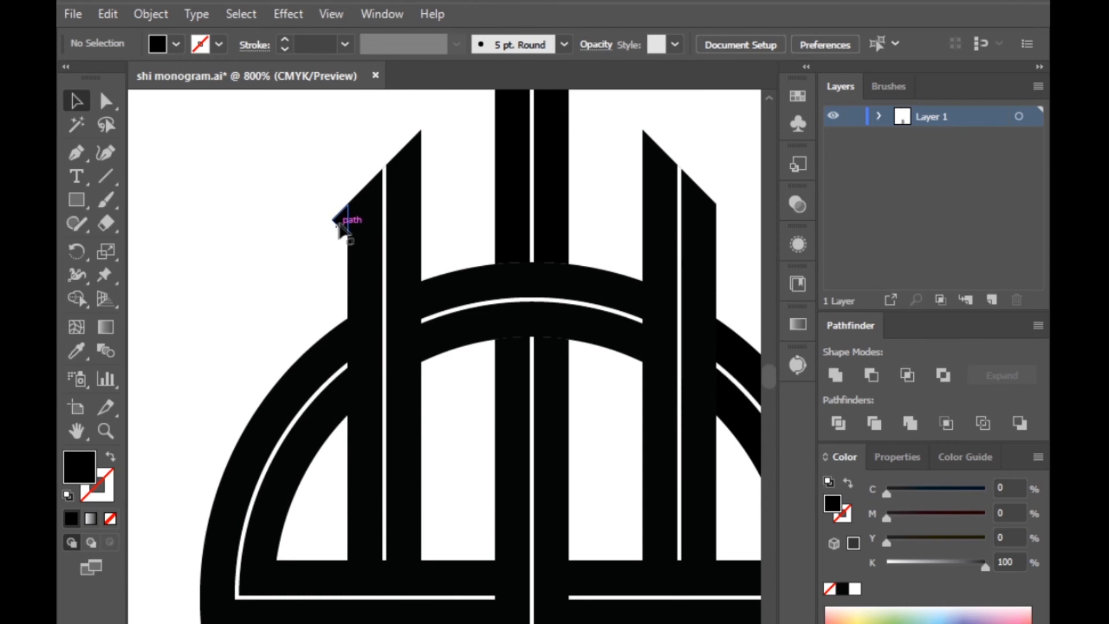
{"action": "left_click_drag", "start_coordinate": [342, 229], "coordinate": [718, 224]}
{"action": "scroll", "coordinate": [759, 211], "scroll_direction": "up", "scroll_amount": 3}
{"action": "scroll", "coordinate": [582, 289], "scroll_direction": "up", "scroll_amount": 3}
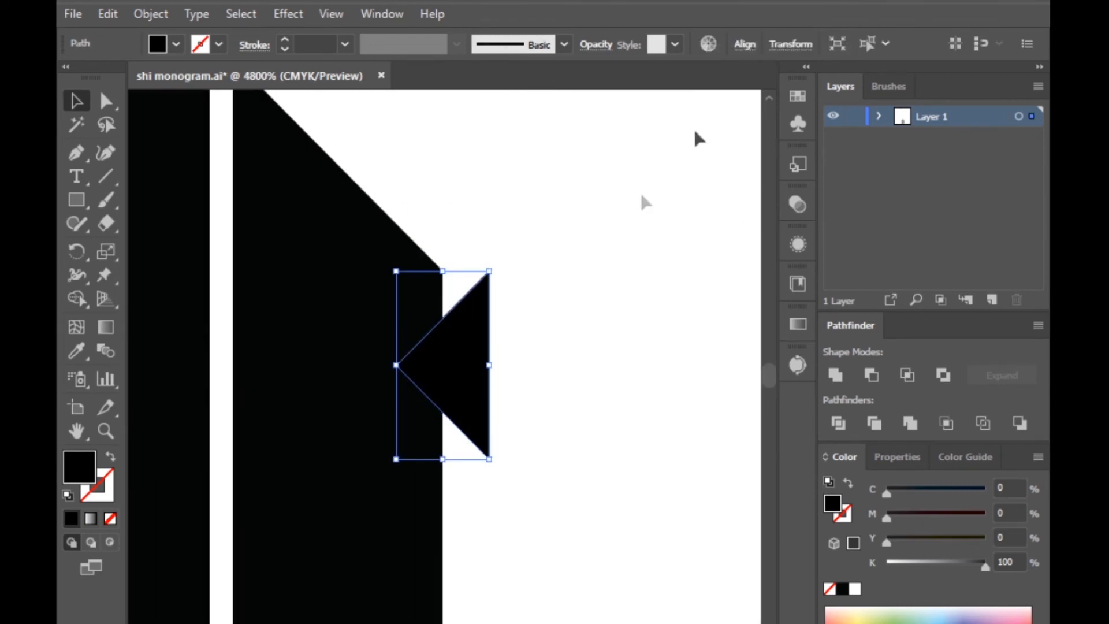
Flip the copied triangle horizontally and align it with the right column's outer edge so it extends the slanted top
{"action": "left_click", "coordinate": [785, 45]}
{"action": "left_click", "coordinate": [803, 60]}
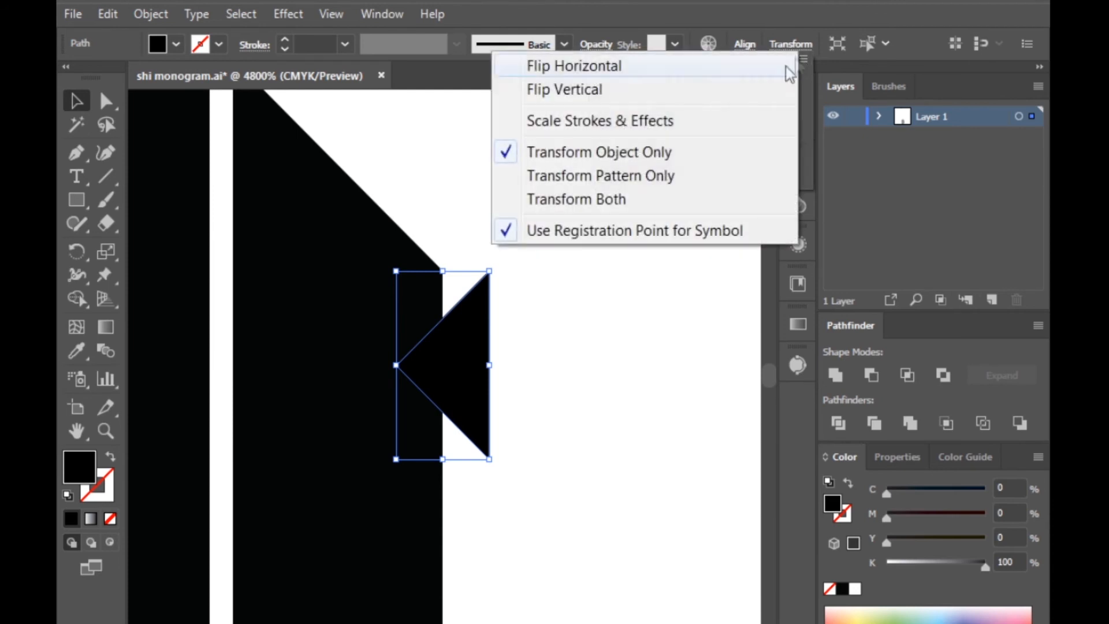
{"action": "left_click", "coordinate": [607, 67]}
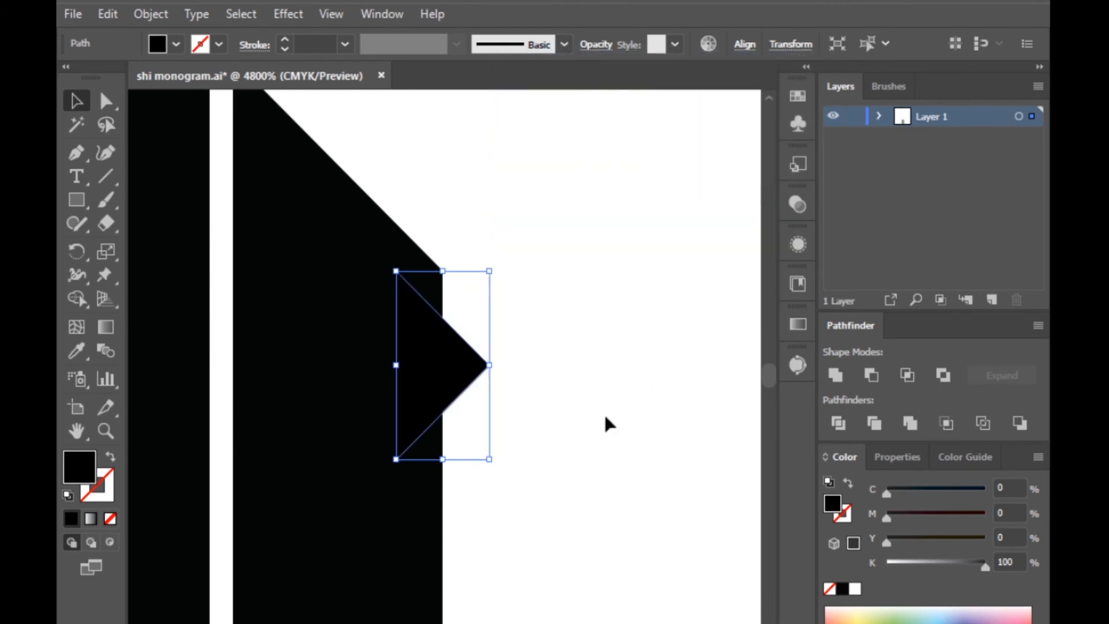
{"action": "left_click_drag", "start_coordinate": [431, 355], "coordinate": [520, 365]}
{"action": "left_click", "coordinate": [624, 365]}
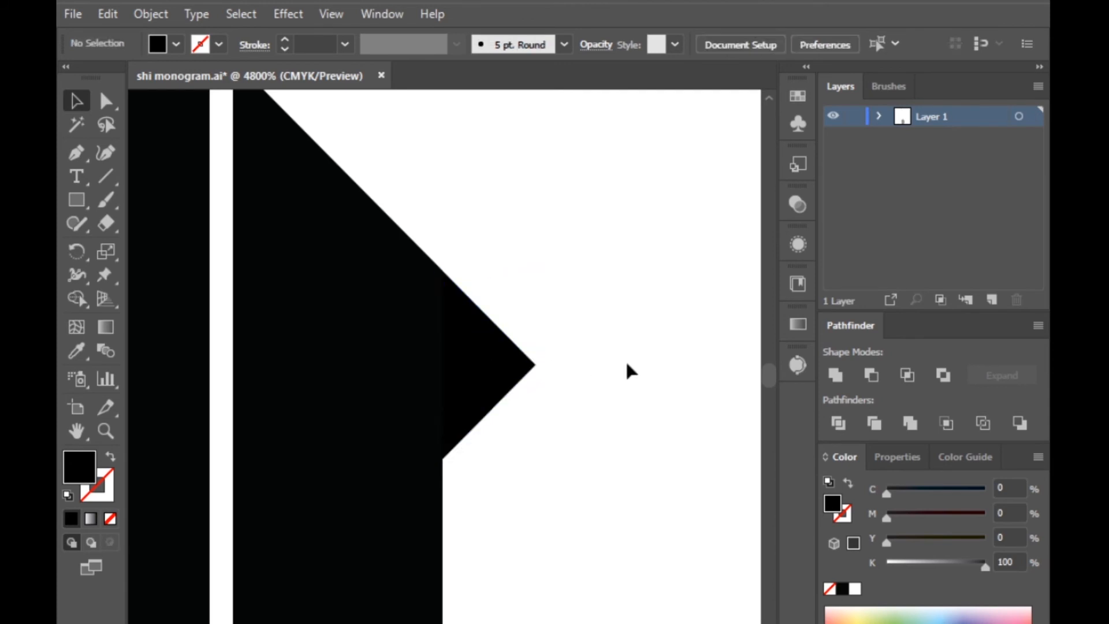
{"action": "scroll", "coordinate": [624, 359], "scroll_direction": "down", "scroll_amount": 5}
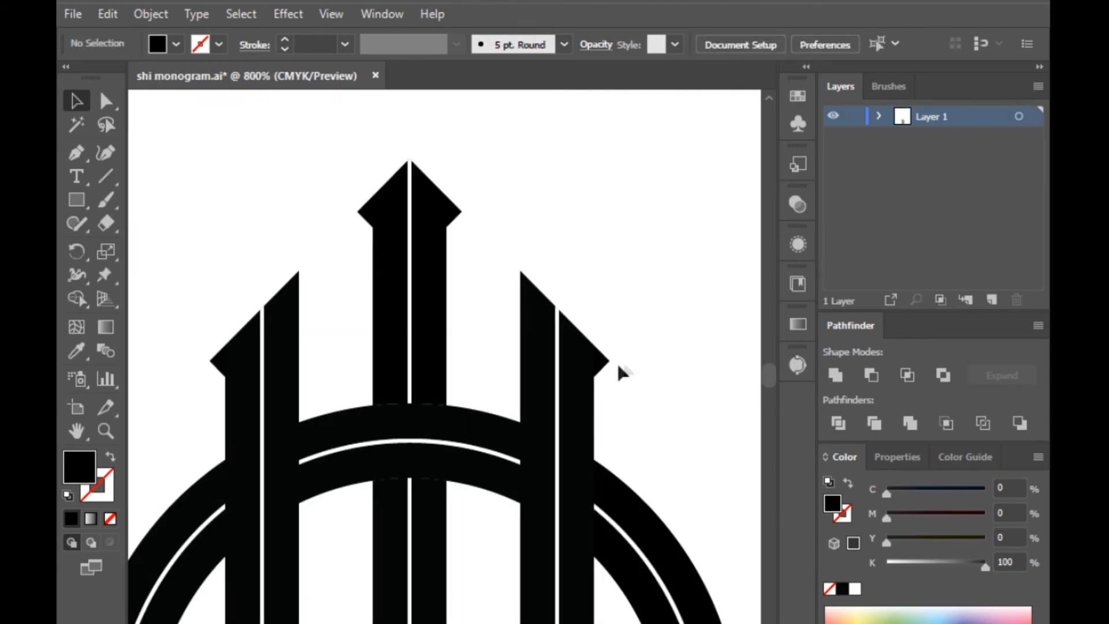
Group the two barbs on the tops of the left and right columns
{"action": "left_click", "coordinate": [601, 362]}
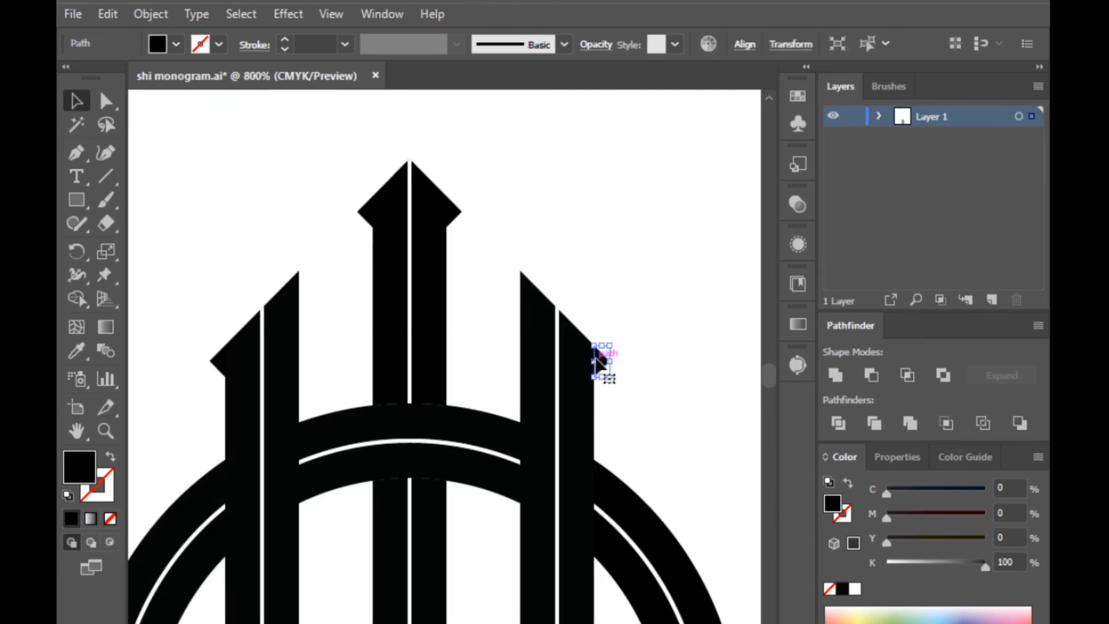
{"action": "left_click", "coordinate": [220, 364], "text": "shift"}
{"action": "key", "text": "ctrl+g"}
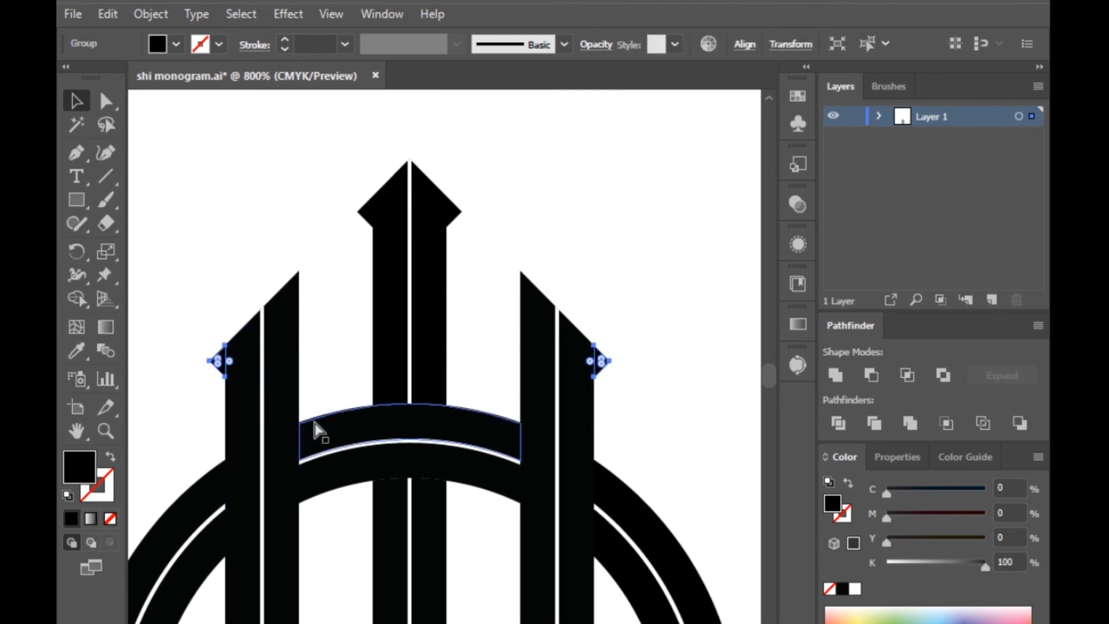
{"action": "scroll", "coordinate": [317, 369], "scroll_direction": "down", "scroll_amount": 3}
{"action": "scroll", "coordinate": [329, 277], "scroll_direction": "down", "scroll_amount": 2}
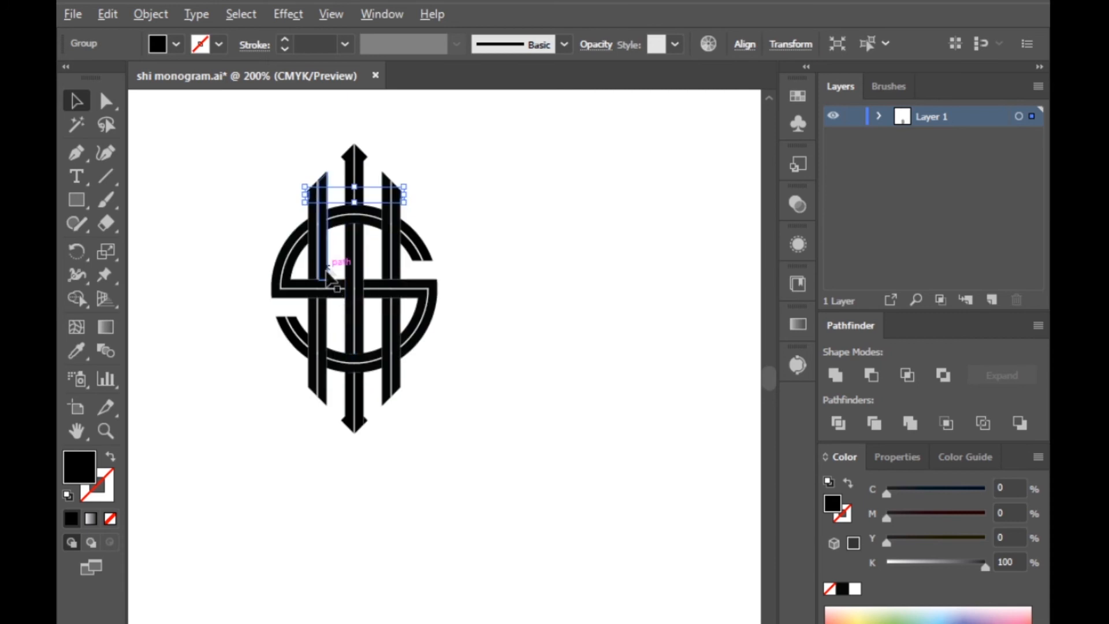
{"action": "scroll", "coordinate": [327, 269], "scroll_direction": "up", "scroll_amount": 1}
{"action": "scroll", "coordinate": [359, 251], "scroll_direction": "up", "scroll_amount": 1}
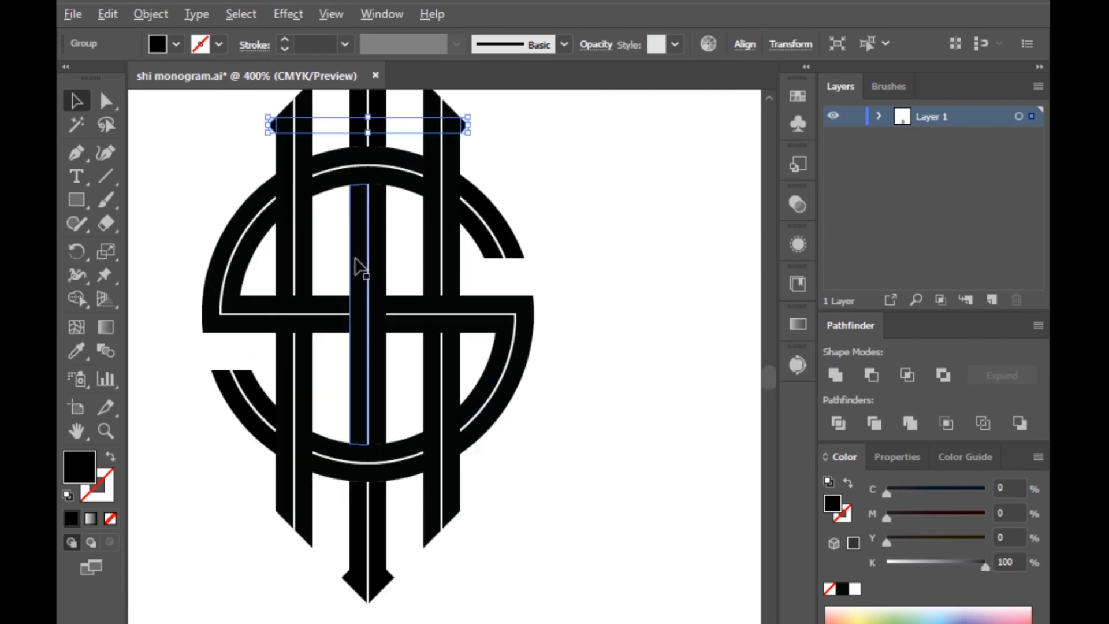
{"action": "left_click", "coordinate": [479, 122]}
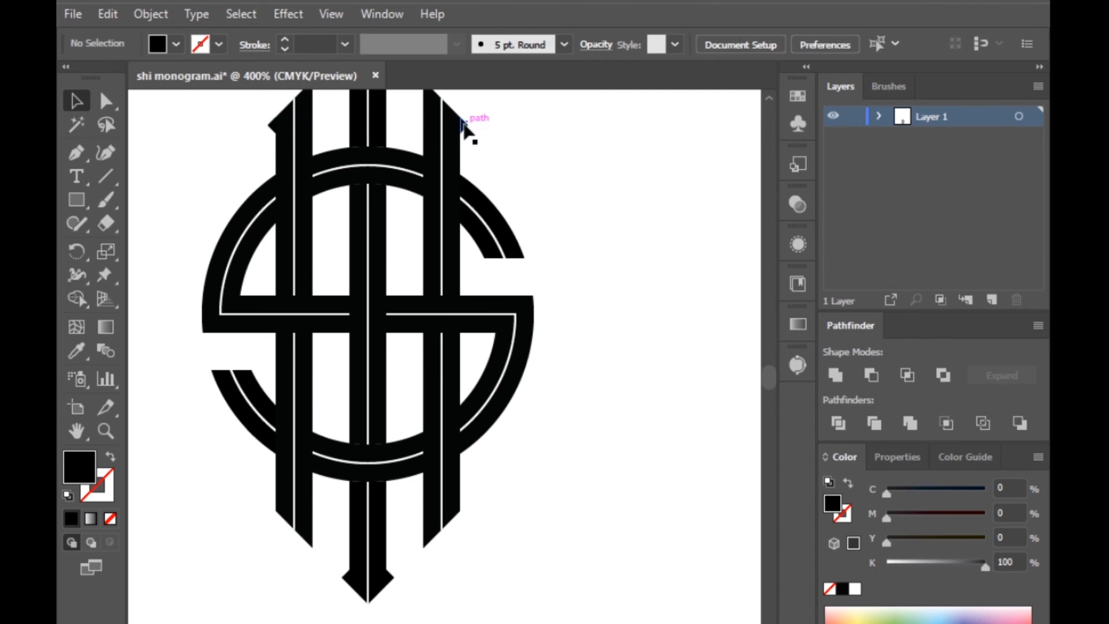
Duplicate the barb group about 97 px straight down to the lower slanted ends of the outer columns
{"action": "left_click_drag", "start_coordinate": [462, 122], "coordinate": [462, 503]}
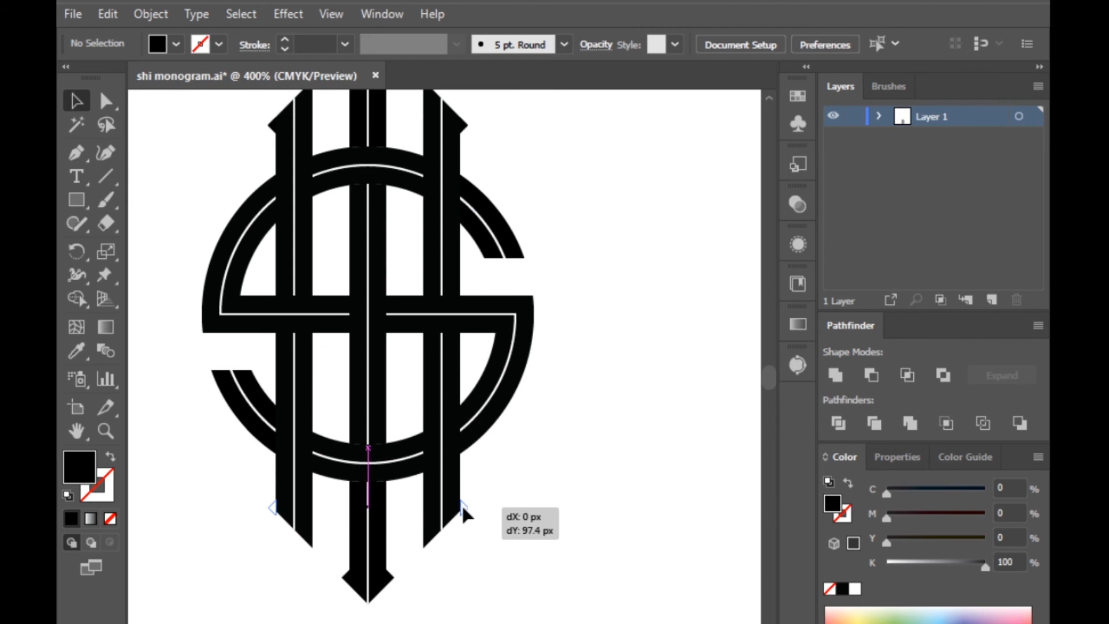
{"action": "left_click_drag", "start_coordinate": [462, 504], "coordinate": [462, 500]}
{"action": "left_click", "coordinate": [532, 539]}
Fine-tune the lower barb group's vertical position so its edges line up with the slanted bottom corners of the outer columns
{"action": "scroll", "coordinate": [450, 528], "scroll_direction": "up", "scroll_amount": 4}
{"action": "scroll", "coordinate": [449, 528], "scroll_direction": "up", "scroll_amount": 3}
{"action": "left_click_drag", "start_coordinate": [502, 401], "coordinate": [506, 348]}
{"action": "left_click", "coordinate": [597, 417]}
{"action": "scroll", "coordinate": [473, 433], "scroll_direction": "up", "scroll_amount": 5}
{"action": "left_click_drag", "start_coordinate": [532, 246], "coordinate": [533, 254]}
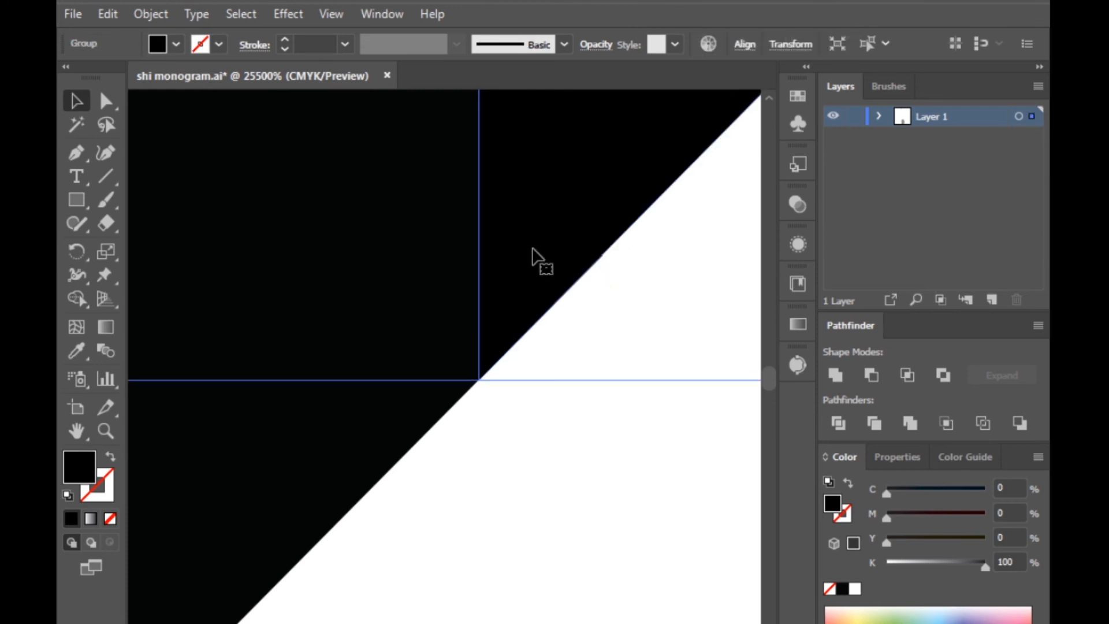
Examine the barbed ends of the columns up close and across the whole monogram
{"action": "left_click", "coordinate": [542, 509]}
{"action": "scroll", "coordinate": [542, 504], "scroll_direction": "down", "scroll_amount": 5}
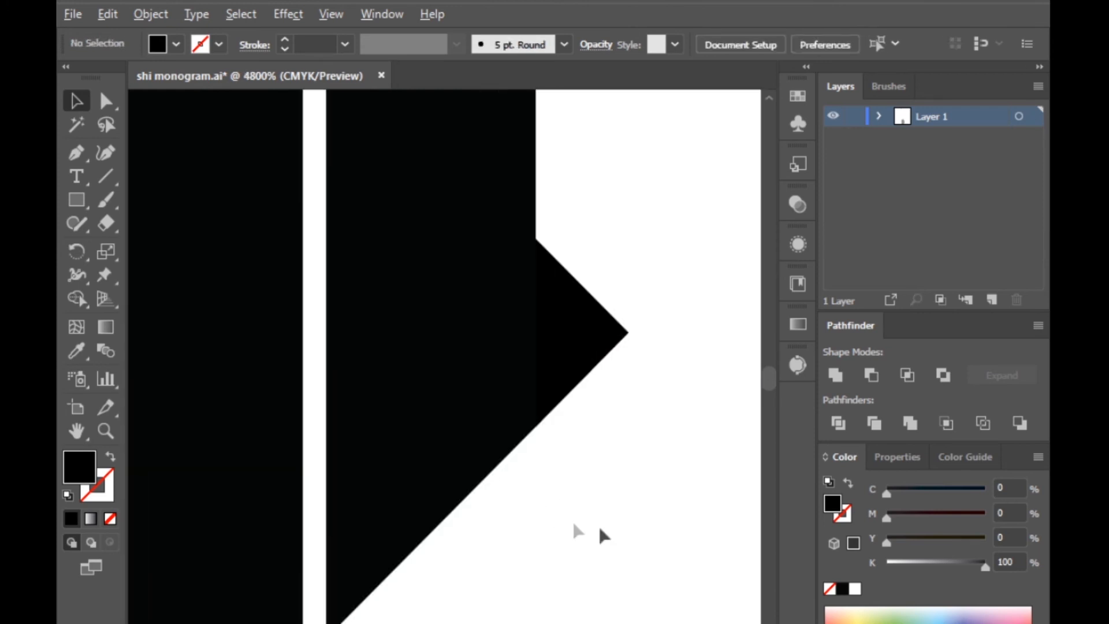
{"action": "scroll", "coordinate": [609, 525], "scroll_direction": "down", "scroll_amount": 4}
{"action": "scroll", "coordinate": [609, 524], "scroll_direction": "down", "scroll_amount": 3}
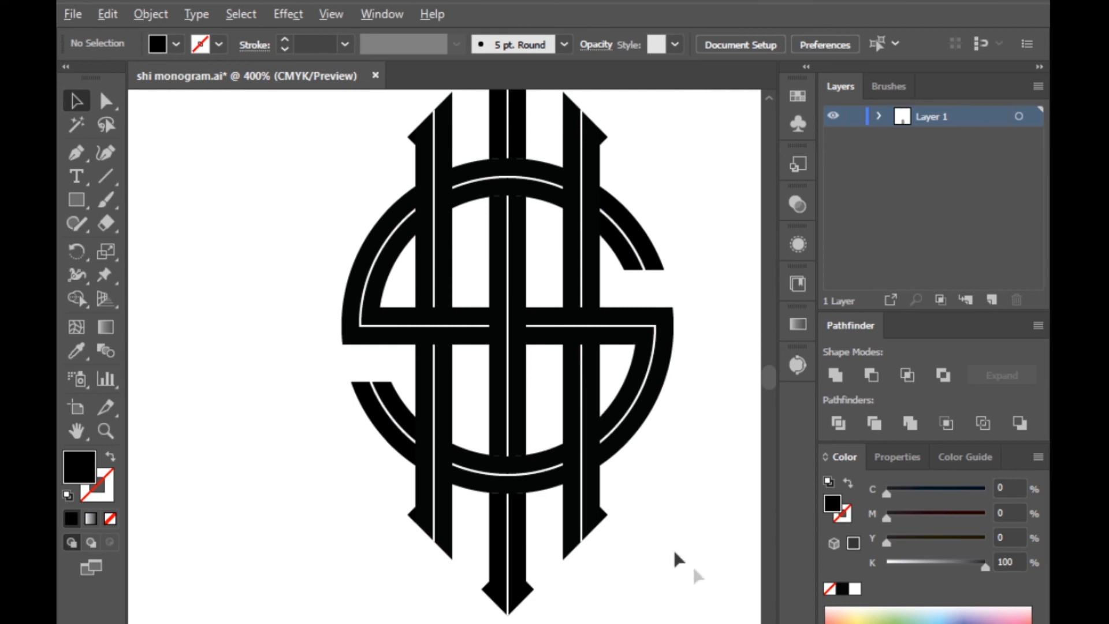
{"action": "scroll", "coordinate": [658, 550], "scroll_direction": "up", "scroll_amount": 1}
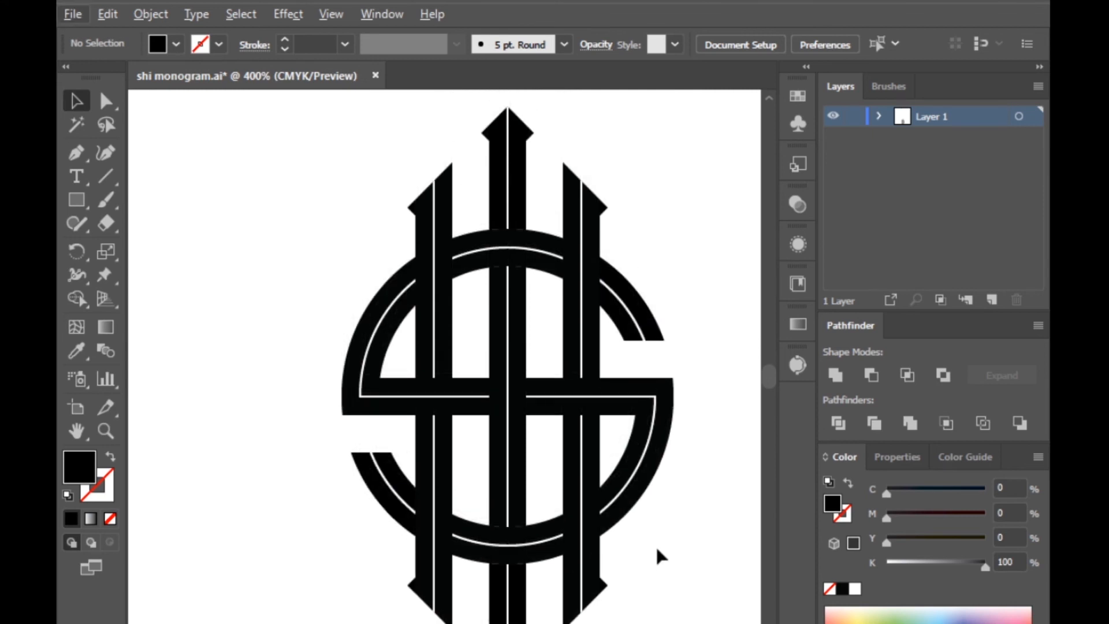
{"action": "scroll", "coordinate": [293, 531], "scroll_direction": "down", "scroll_amount": 1}
{"action": "scroll", "coordinate": [332, 519], "scroll_direction": "down", "scroll_amount": 3}
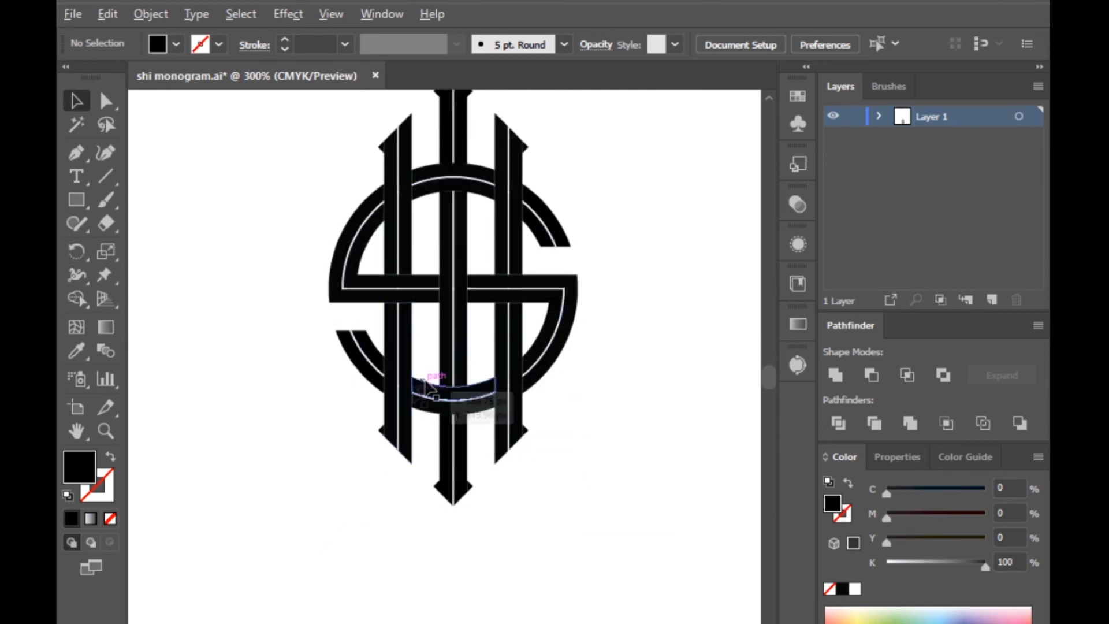
{"action": "scroll", "coordinate": [485, 378], "scroll_direction": "up", "scroll_amount": 1}
{"action": "scroll", "coordinate": [648, 418], "scroll_direction": "up", "scroll_amount": 1}
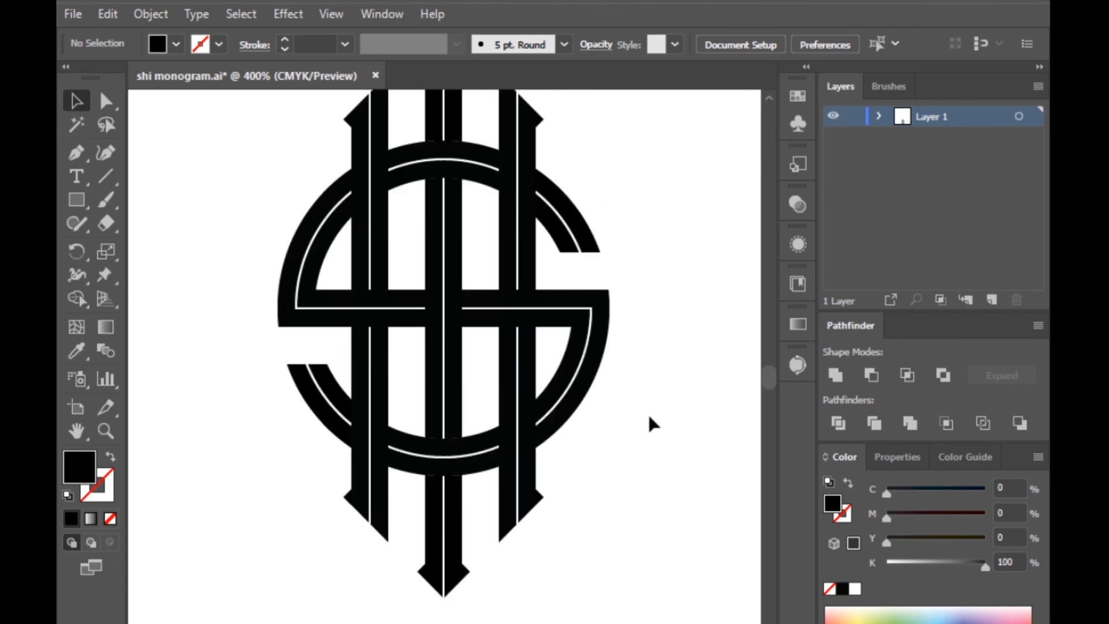
Copy one lower barb triangle and place it against the crossbar's left end, level with its bottom edge
{"action": "left_click_drag", "start_coordinate": [347, 505], "coordinate": [546, 488]}
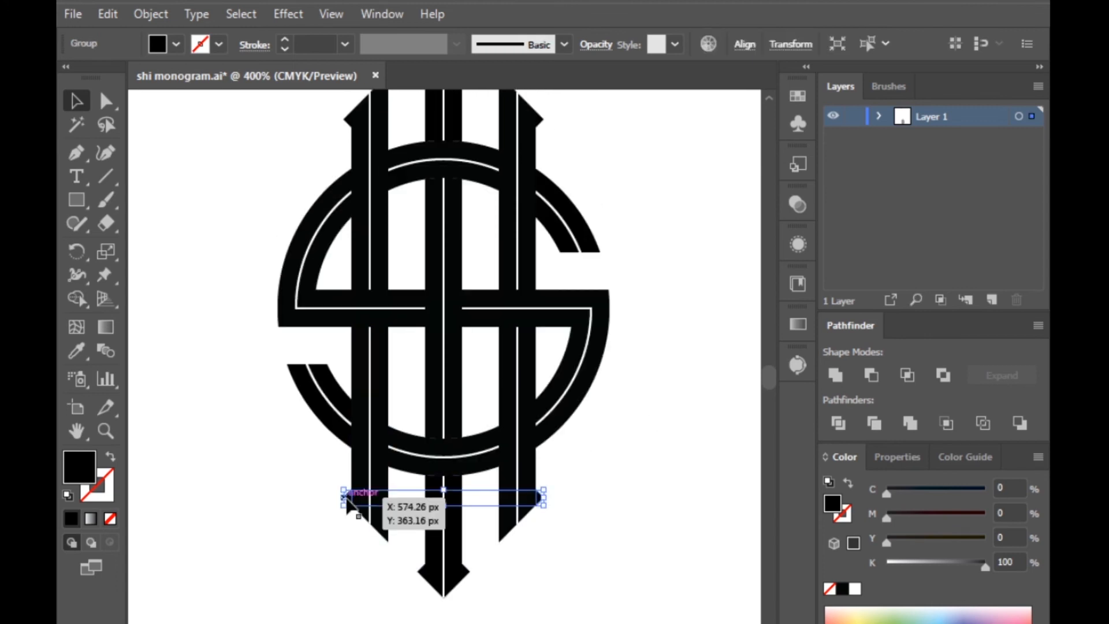
{"action": "left_click", "coordinate": [248, 565]}
{"action": "left_click_drag", "start_coordinate": [276, 456], "coordinate": [237, 324]}
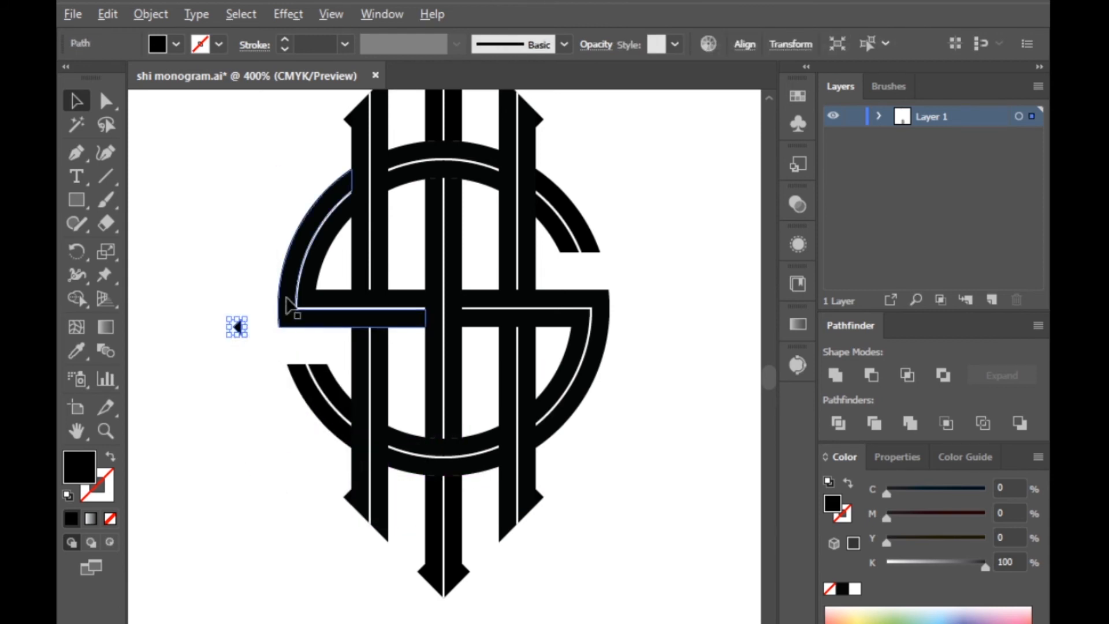
{"action": "scroll", "coordinate": [287, 299], "scroll_direction": "up", "scroll_amount": 3}
{"action": "left_click", "coordinate": [242, 439]}
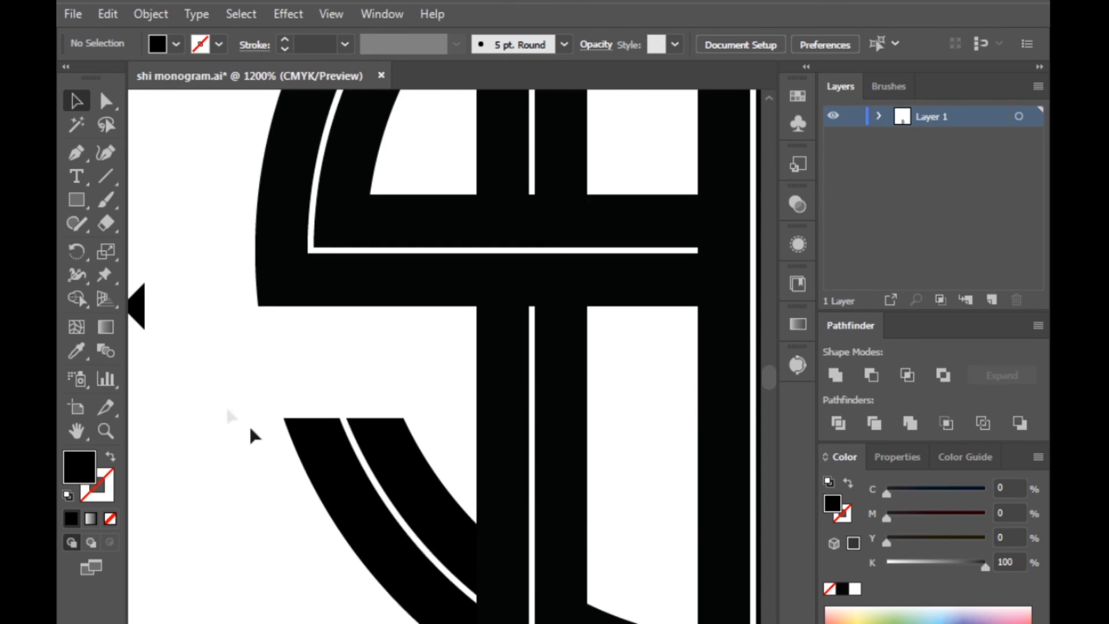
{"action": "left_click_drag", "start_coordinate": [147, 319], "coordinate": [254, 291]}
{"action": "left_click", "coordinate": [250, 360]}
{"action": "scroll", "coordinate": [271, 396], "scroll_direction": "down", "scroll_amount": 3}
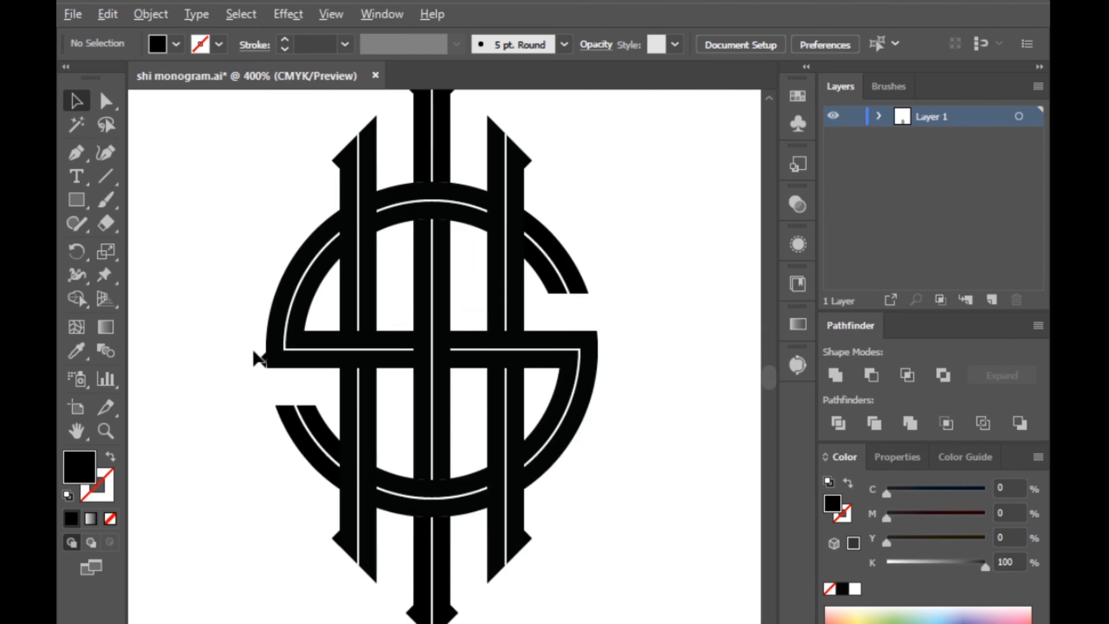
Duplicate the triangle at the crossbar's left end in place and flip the copy vertically
{"action": "scroll", "coordinate": [256, 360], "scroll_direction": "up", "scroll_amount": 3}
{"action": "scroll", "coordinate": [275, 383], "scroll_direction": "up", "scroll_amount": 3}
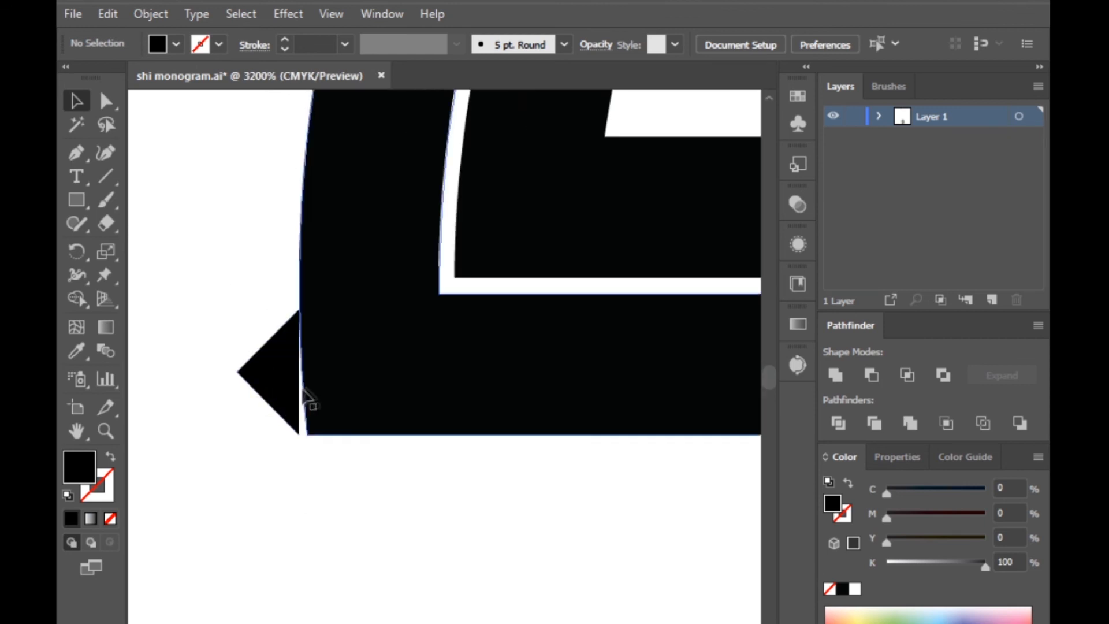
{"action": "scroll", "coordinate": [345, 390], "scroll_direction": "down", "scroll_amount": 1}
{"action": "scroll", "coordinate": [262, 400], "scroll_direction": "up", "scroll_amount": 1}
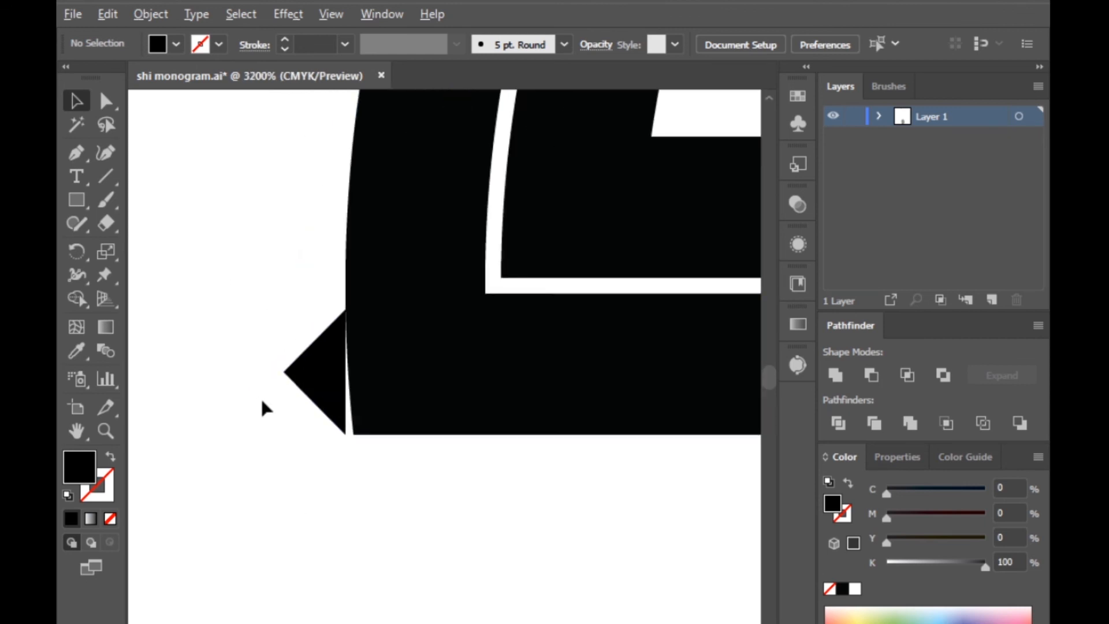
{"action": "left_click", "coordinate": [324, 375]}
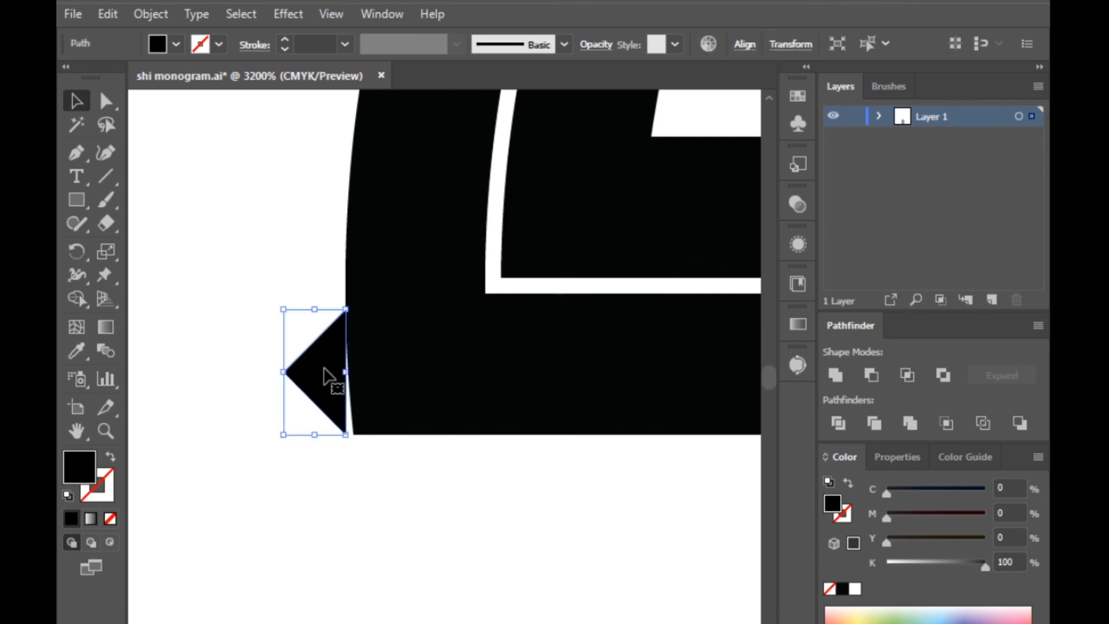
{"action": "key", "text": "a"}
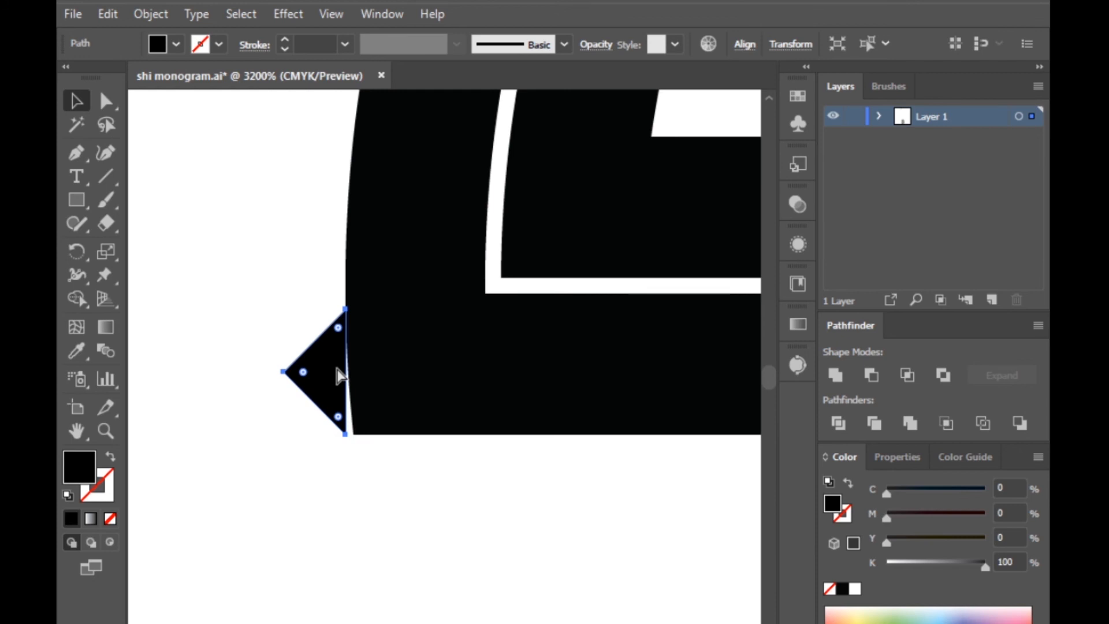
{"action": "key", "text": "v"}
{"action": "left_click", "coordinate": [789, 45]}
{"action": "left_click", "coordinate": [803, 59]}
{"action": "left_click", "coordinate": [599, 92]}
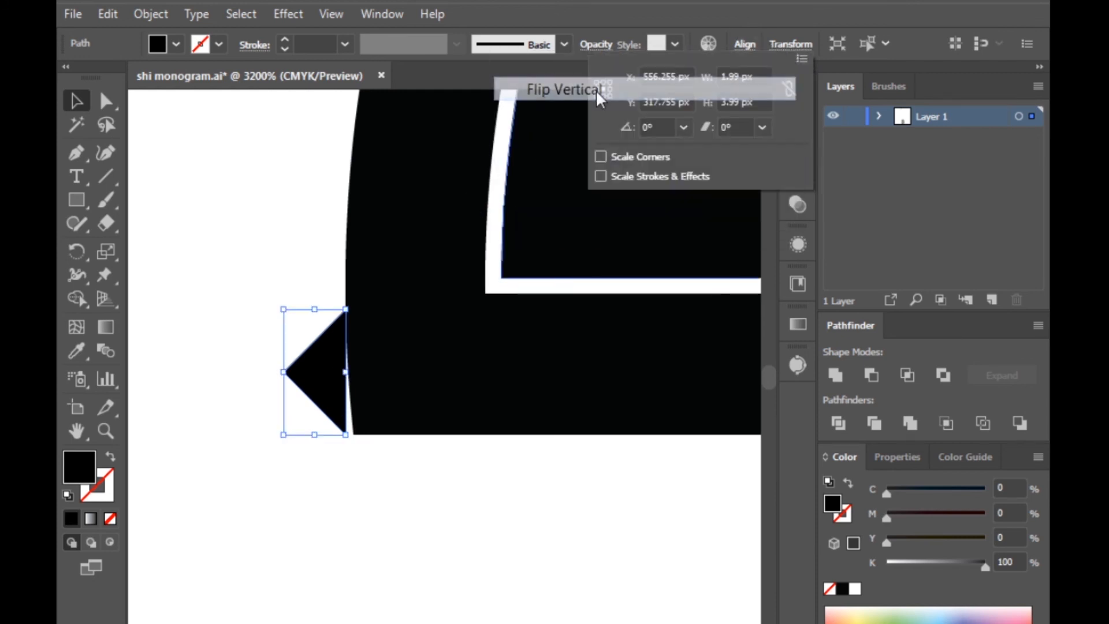
Flip the duplicated triangle horizontally over the original one
{"action": "left_click", "coordinate": [802, 57]}
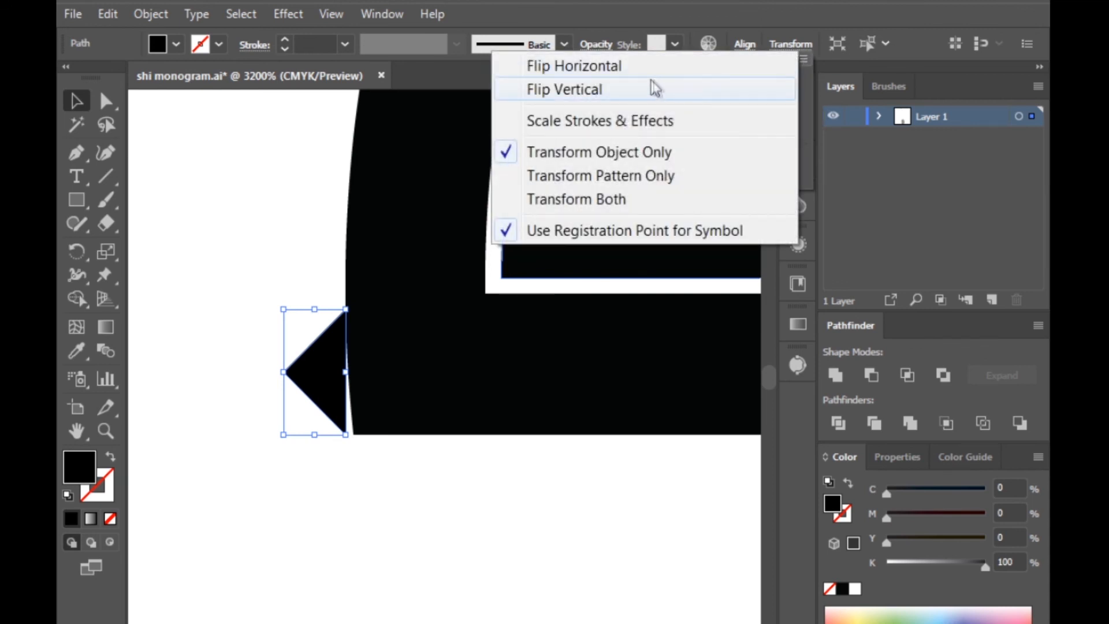
{"action": "left_click", "coordinate": [604, 64]}
{"action": "left_click", "coordinate": [231, 144]}
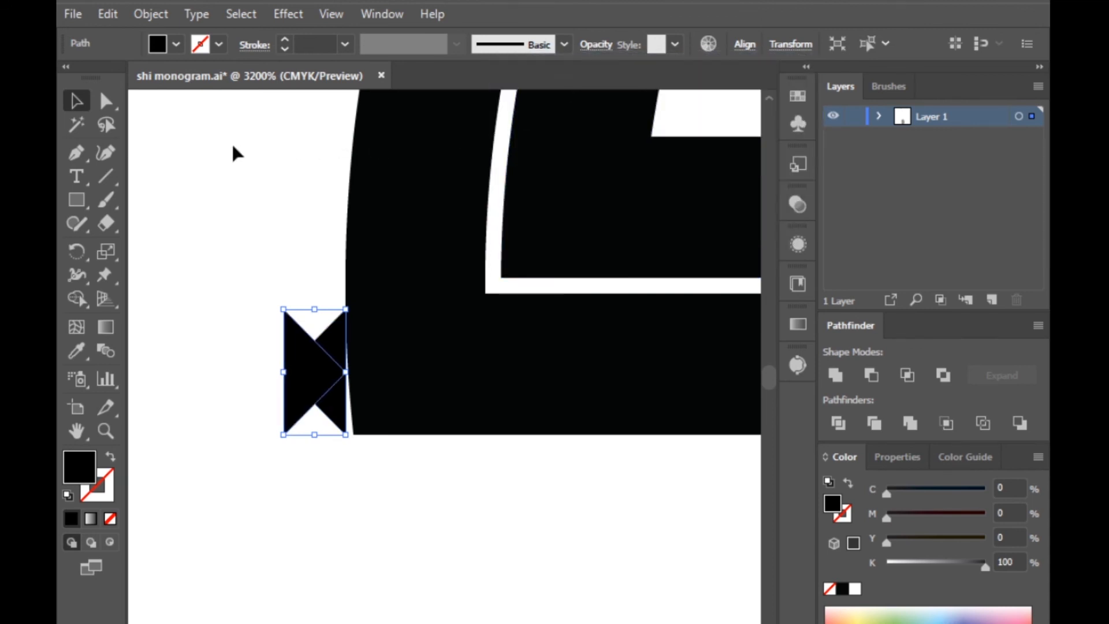
{"action": "left_click", "coordinate": [231, 144]}
Rotate the flipped triangle 90° and fit it against the original, forming a right-triangle barb with a flat bottom edge
{"action": "left_click", "coordinate": [297, 376]}
{"action": "left_click_drag", "start_coordinate": [282, 301], "coordinate": [240, 387]}
{"action": "left_click", "coordinate": [287, 252]}
{"action": "scroll", "coordinate": [289, 353], "scroll_direction": "up", "scroll_amount": 2}
{"action": "left_click_drag", "start_coordinate": [320, 397], "coordinate": [255, 448]}
{"action": "left_click", "coordinate": [253, 319]}
{"action": "scroll", "coordinate": [268, 258], "scroll_direction": "down", "scroll_amount": 5}
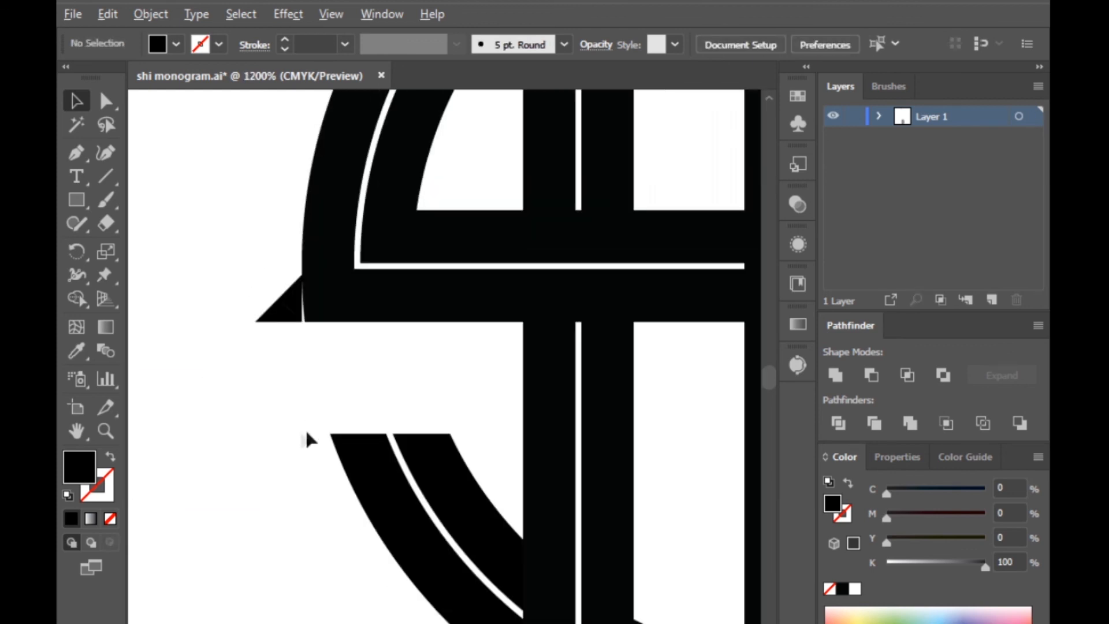
{"action": "scroll", "coordinate": [305, 428], "scroll_direction": "down", "scroll_amount": 3}
Group the two triangles and shift them into the crossbar's left end to close the gap along the curved edge
{"action": "scroll", "coordinate": [244, 483], "scroll_direction": "up", "scroll_amount": 6}
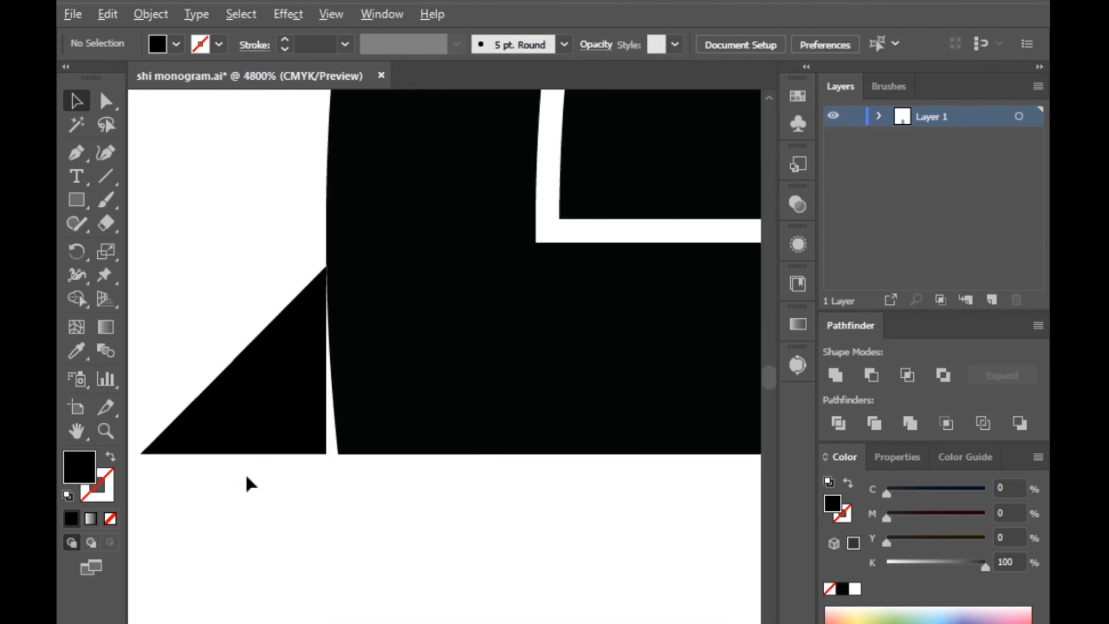
{"action": "left_click_drag", "start_coordinate": [203, 261], "coordinate": [283, 504]}
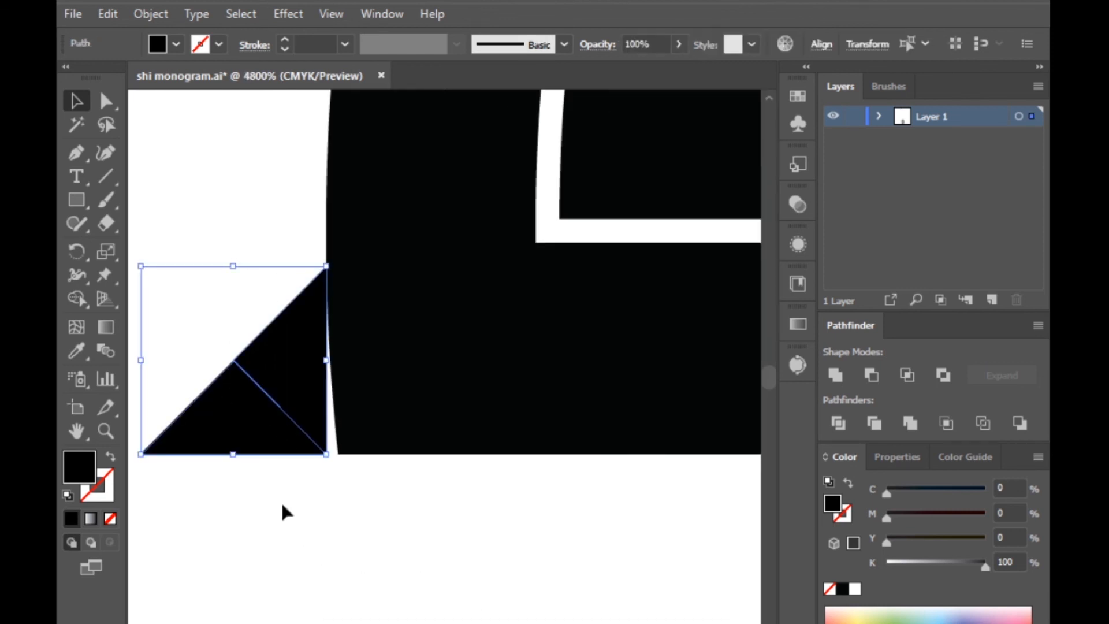
{"action": "key", "text": "a"}
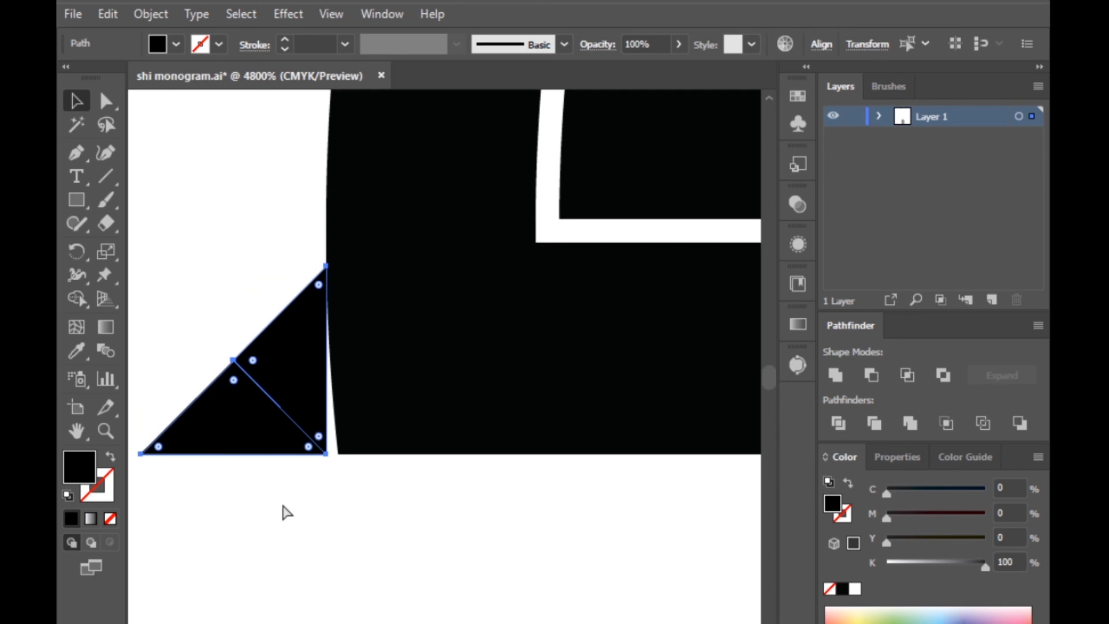
{"action": "key", "text": "v"}
{"action": "left_click", "coordinate": [282, 506]}
{"action": "scroll", "coordinate": [276, 456], "scroll_direction": "up", "scroll_amount": 2}
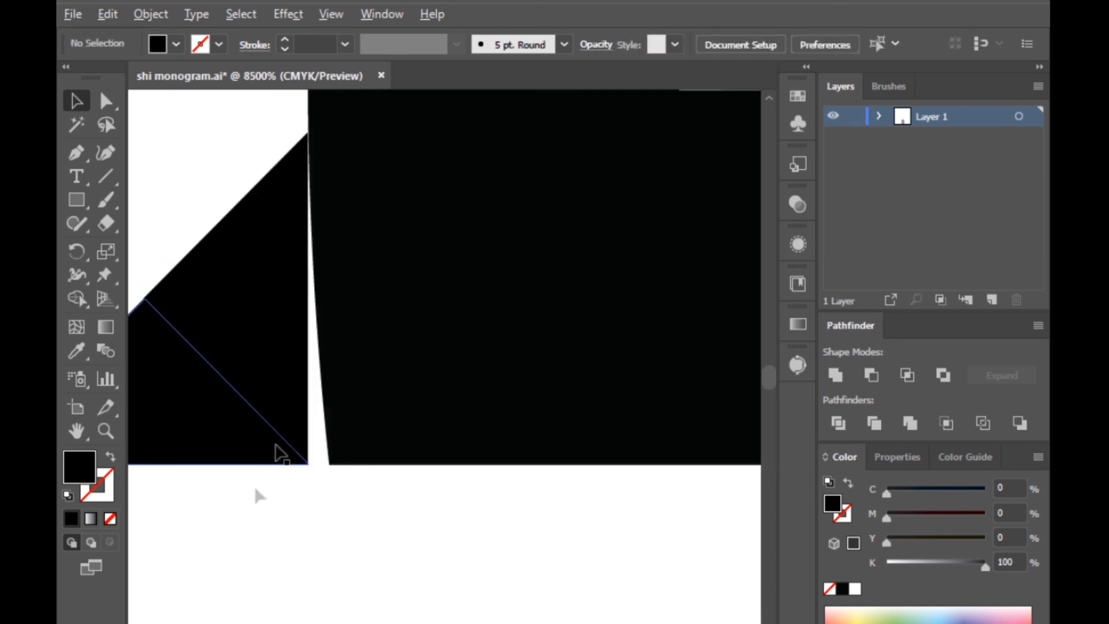
{"action": "left_click_drag", "start_coordinate": [203, 426], "coordinate": [225, 427]}
{"action": "left_click", "coordinate": [281, 541]}
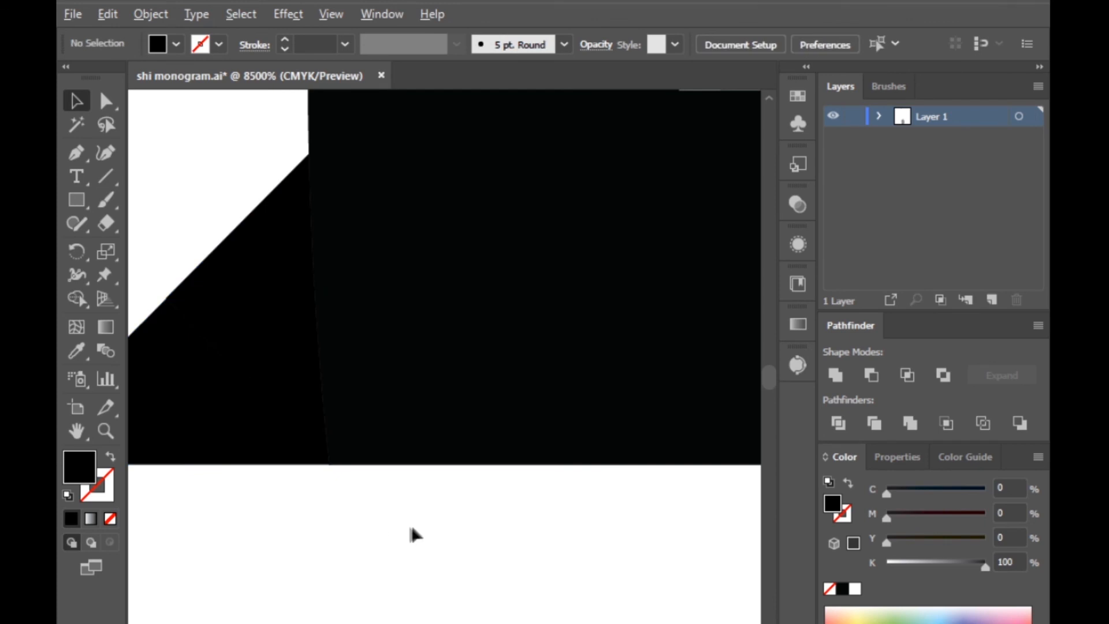
Duplicate the left barb group beyond the crossbar's right end and flip the copy horizontally
{"action": "scroll", "coordinate": [411, 523], "scroll_direction": "down", "scroll_amount": 8}
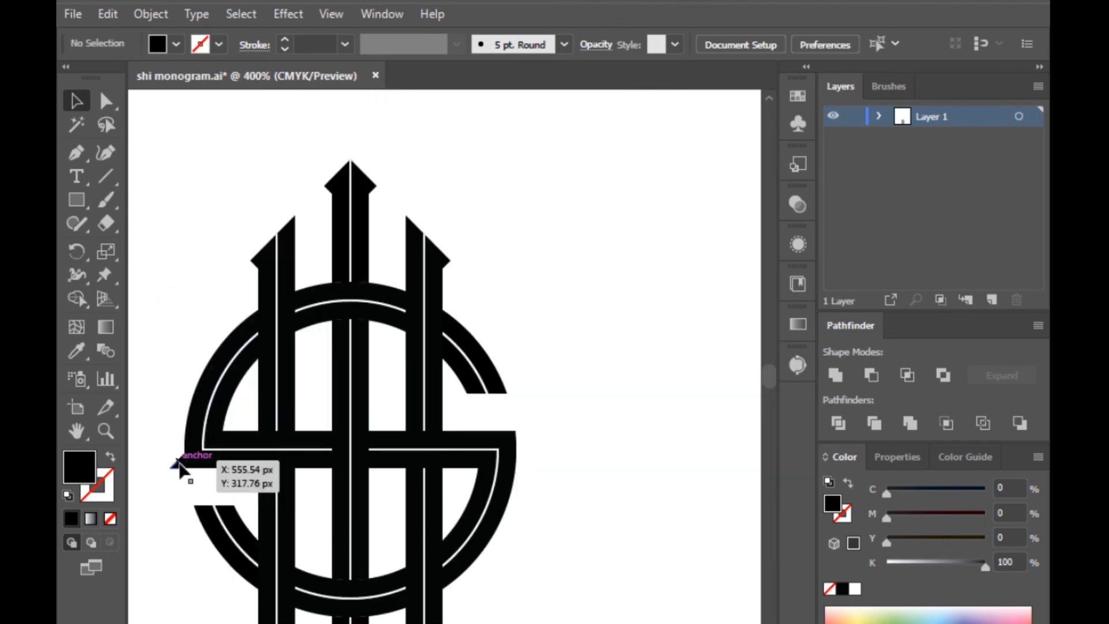
{"action": "left_click_drag", "start_coordinate": [179, 467], "coordinate": [548, 457]}
{"action": "key", "text": "ctrl+equal"}
{"action": "left_click", "coordinate": [788, 45]}
{"action": "left_click", "coordinate": [802, 59]}
{"action": "left_click", "coordinate": [616, 65]}
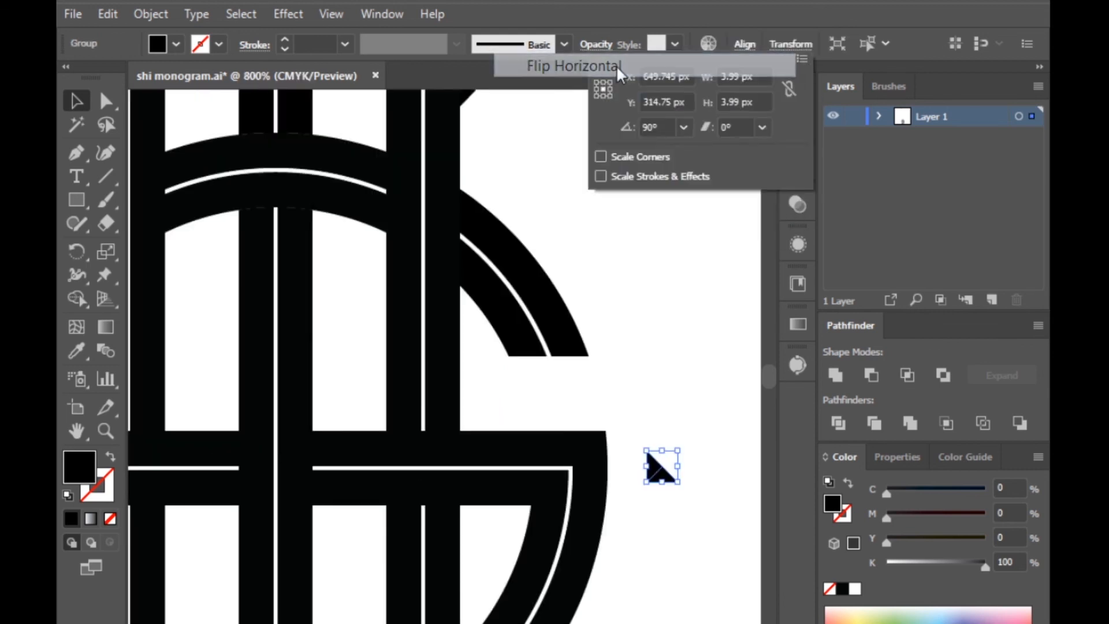
{"action": "left_click", "coordinate": [677, 418]}
Align the copied barb with the crossbar's upper right corner and flip it vertically so its flat edge continues the top edge
{"action": "scroll", "coordinate": [639, 470], "scroll_direction": "up", "scroll_amount": 3}
{"action": "left_click_drag", "start_coordinate": [673, 483], "coordinate": [564, 423]}
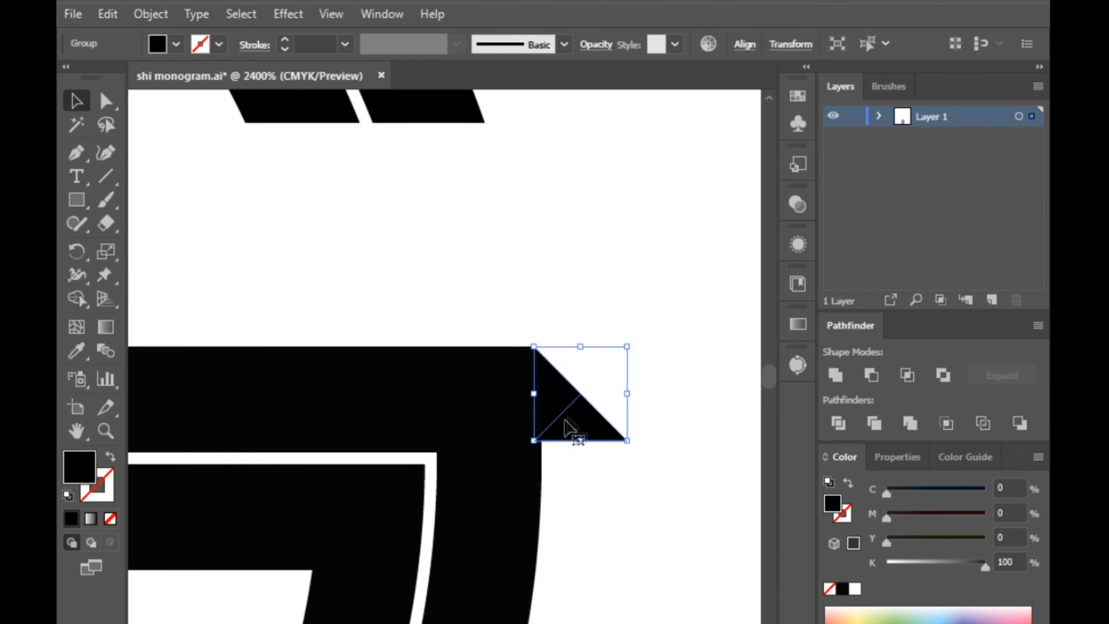
{"action": "key", "text": "ctrl+minus"}
{"action": "left_click", "coordinate": [791, 45]}
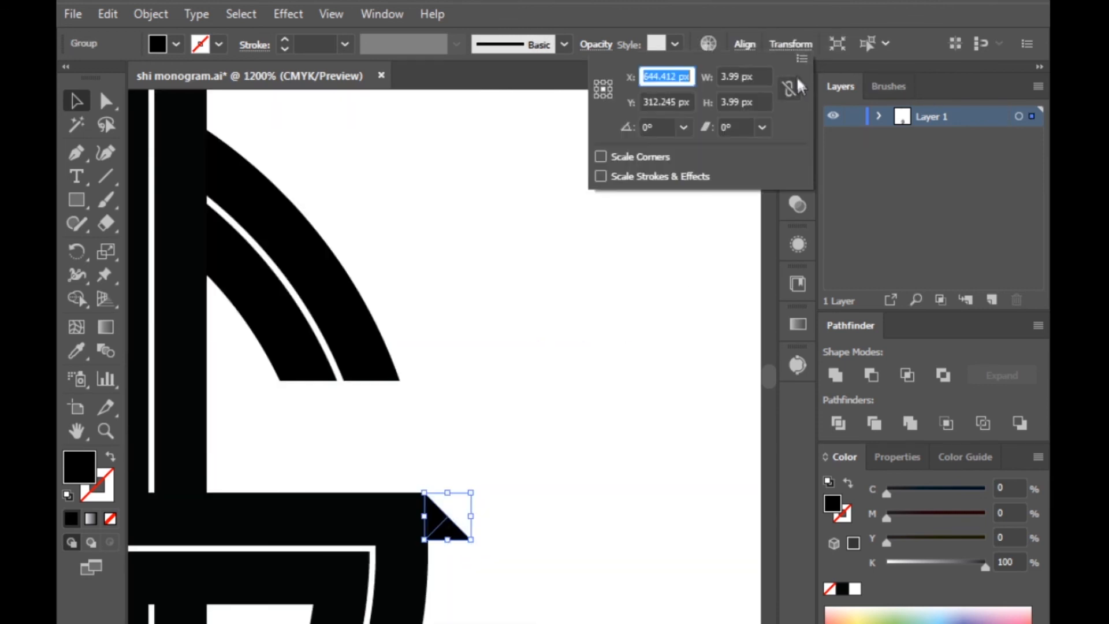
{"action": "left_click", "coordinate": [803, 59]}
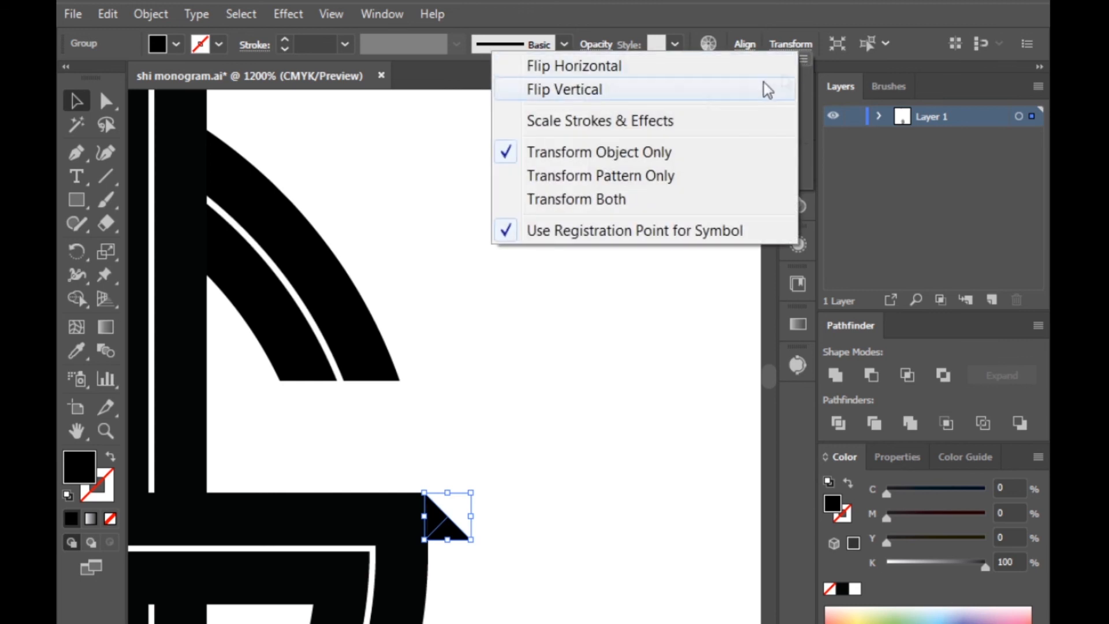
{"action": "left_click", "coordinate": [601, 89]}
{"action": "left_click", "coordinate": [600, 347]}
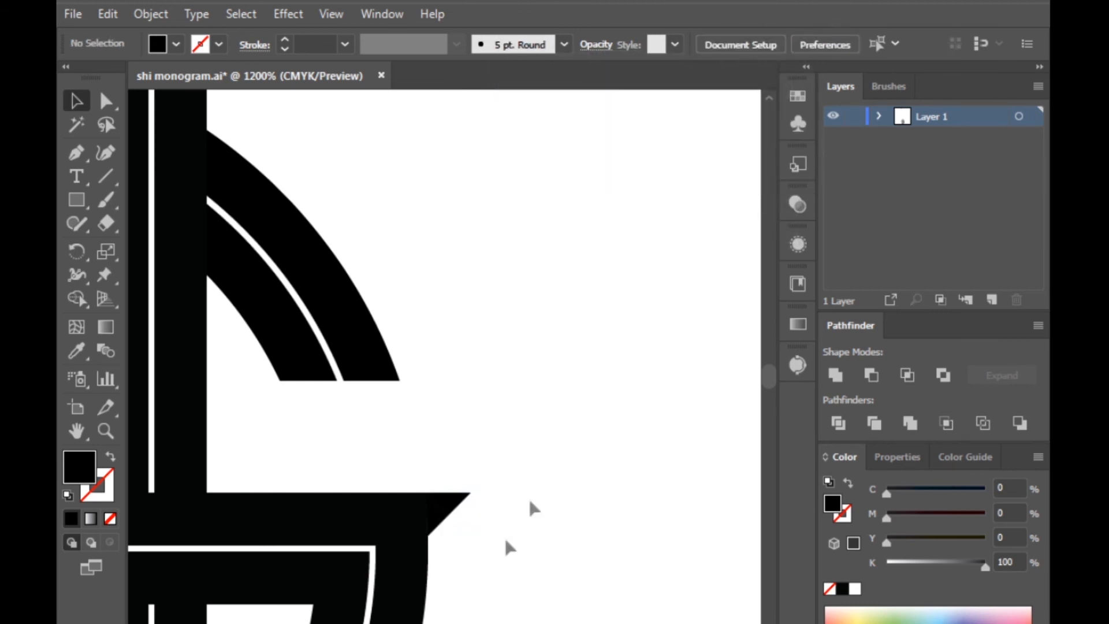
{"action": "scroll", "coordinate": [473, 559], "scroll_direction": "down", "scroll_amount": 4}
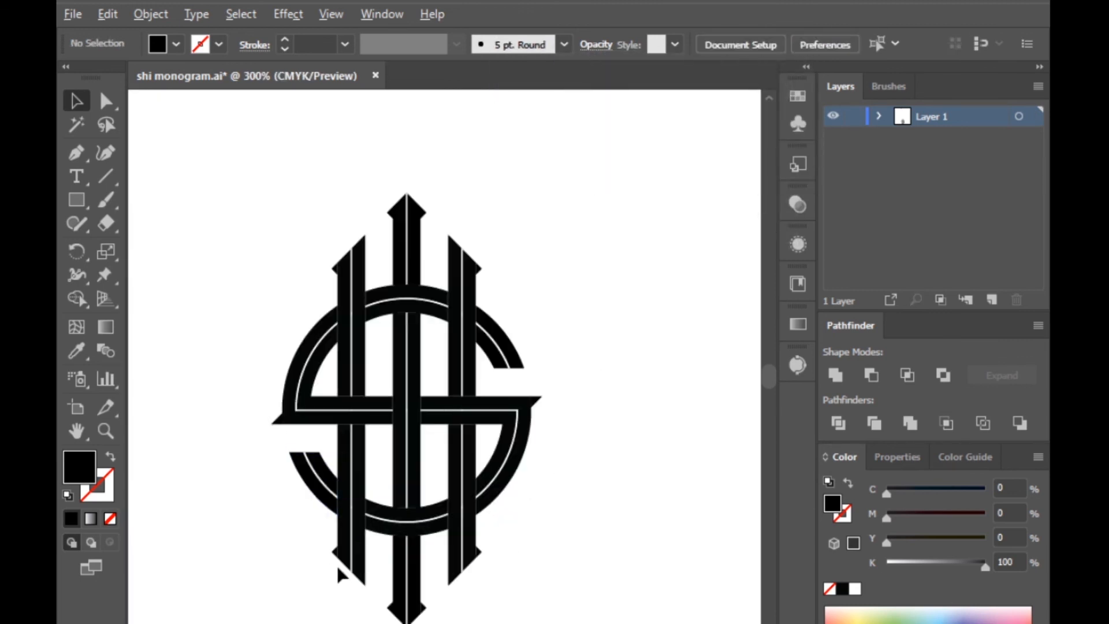
Duplicate the left barb group to the inner corner of the ring's lower-left cut end and flip the copy vertically
{"action": "scroll", "coordinate": [297, 429], "scroll_direction": "up", "scroll_amount": 3}
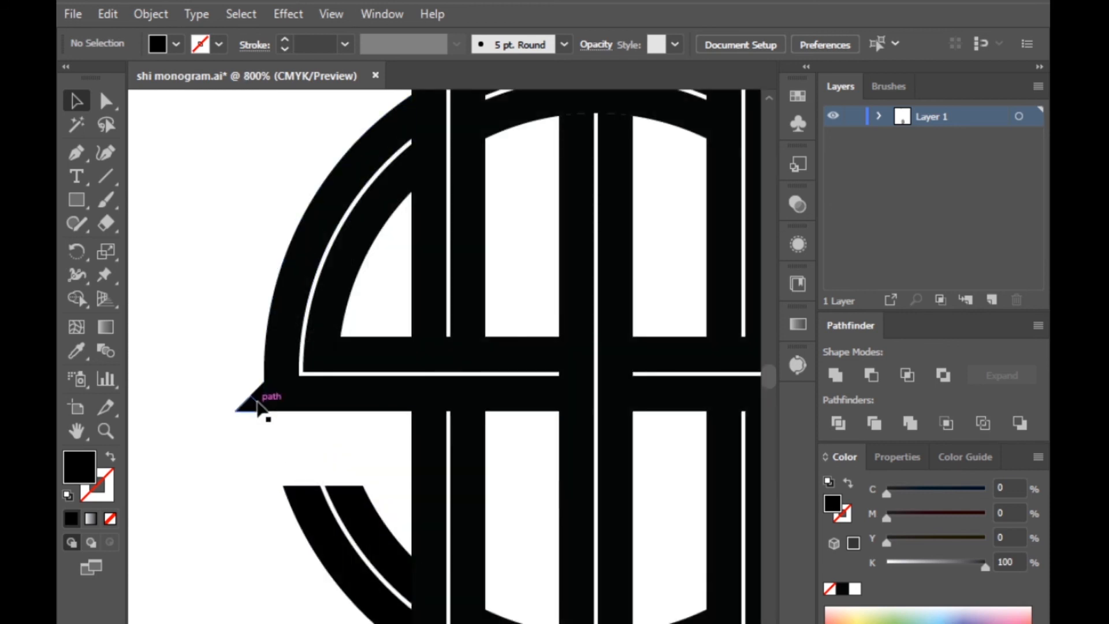
{"action": "left_click_drag", "start_coordinate": [256, 406], "coordinate": [374, 491]}
{"action": "scroll", "coordinate": [390, 502], "scroll_direction": "up", "scroll_amount": 2}
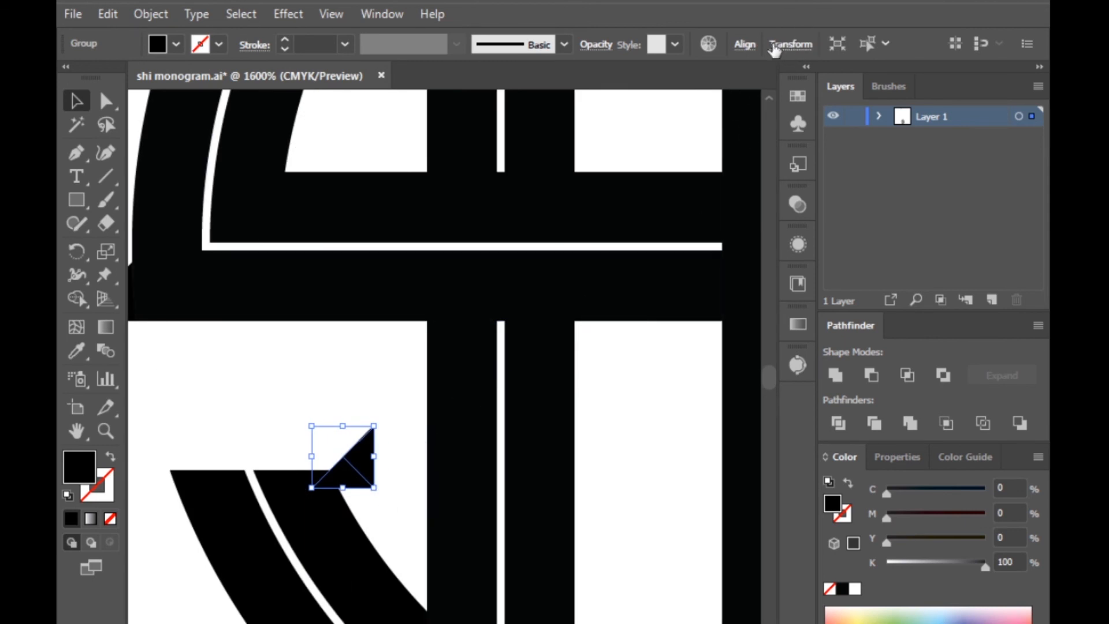
{"action": "left_click", "coordinate": [790, 45]}
{"action": "left_click", "coordinate": [802, 56]}
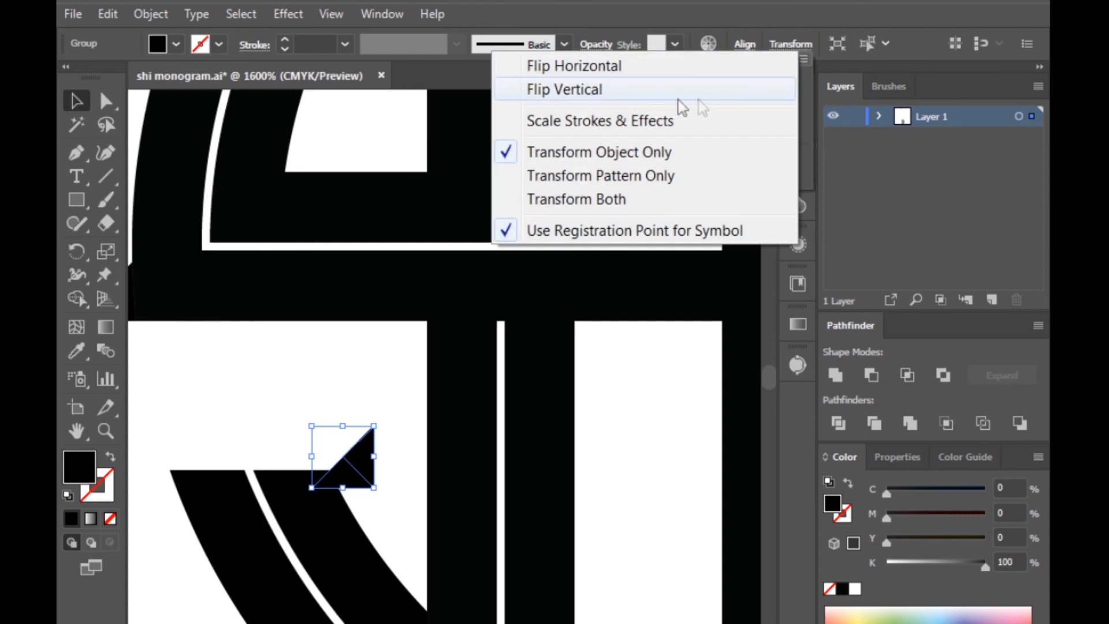
{"action": "left_click", "coordinate": [600, 88]}
{"action": "left_click", "coordinate": [327, 369]}
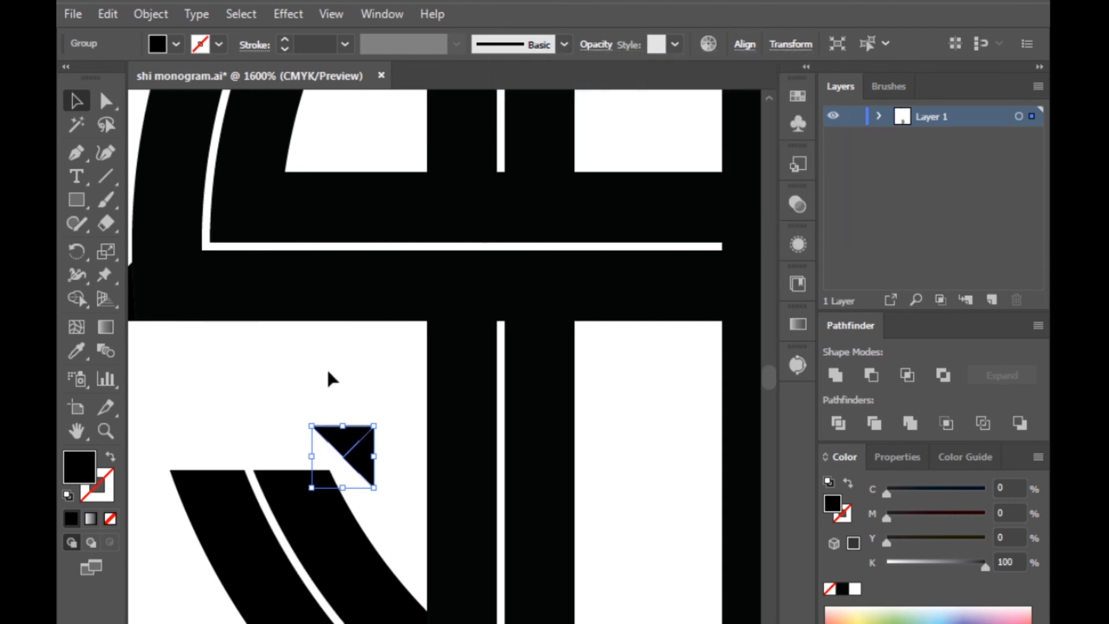
{"action": "left_click", "coordinate": [327, 367]}
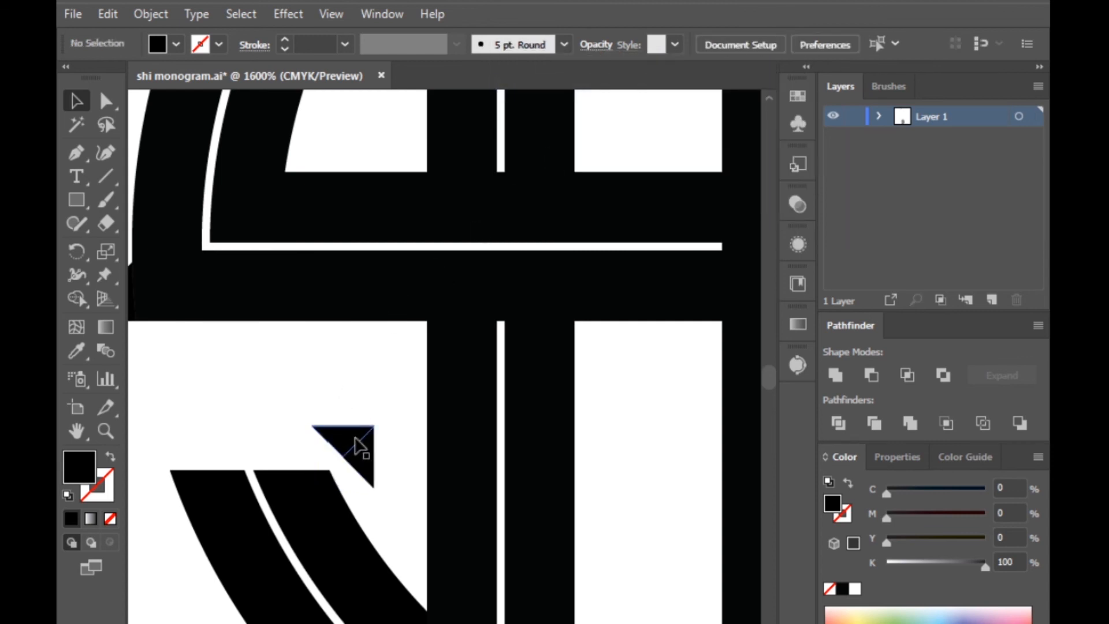
Align the copied barb with the flat top of the ring's lower-left cut end and flip it horizontally to point inward
{"action": "left_click_drag", "start_coordinate": [356, 440], "coordinate": [354, 485]}
{"action": "key", "text": "ctrl+="}
{"action": "left_click", "coordinate": [791, 44]}
{"action": "left_click", "coordinate": [804, 59]}
{"action": "left_click", "coordinate": [595, 67]}
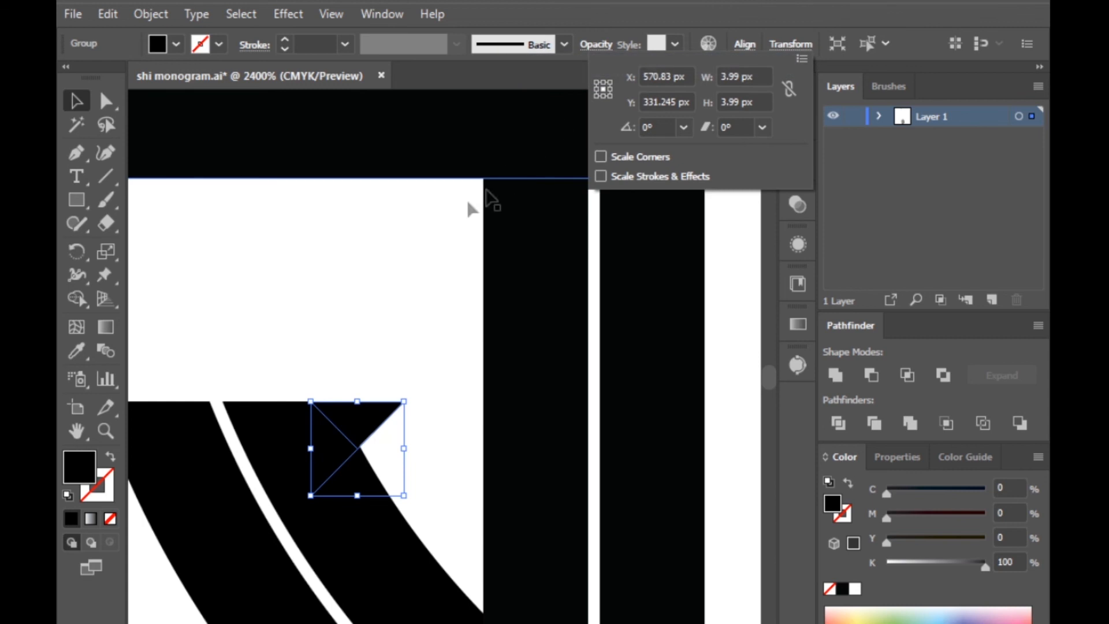
Shift the barb on the ring's lower-left cut end further inward along the flat top edge and fine-tune its alignment
{"action": "left_click", "coordinate": [379, 262]}
{"action": "scroll", "coordinate": [327, 293], "scroll_direction": "down", "scroll_amount": 2}
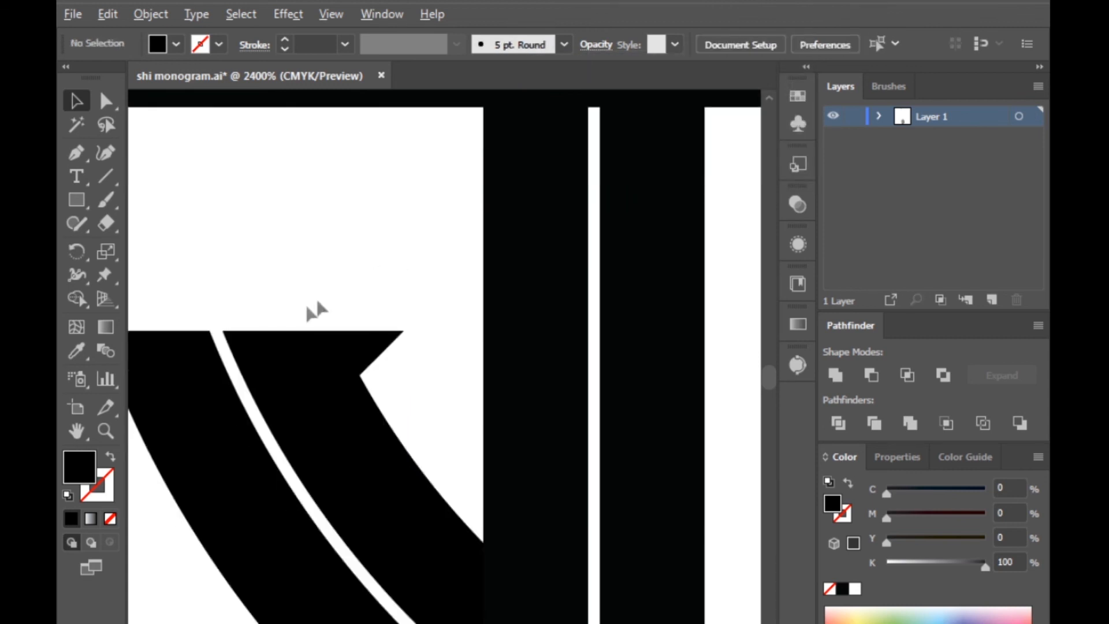
{"action": "scroll", "coordinate": [294, 315], "scroll_direction": "down", "scroll_amount": 4}
{"action": "scroll", "coordinate": [284, 326], "scroll_direction": "up", "scroll_amount": 5}
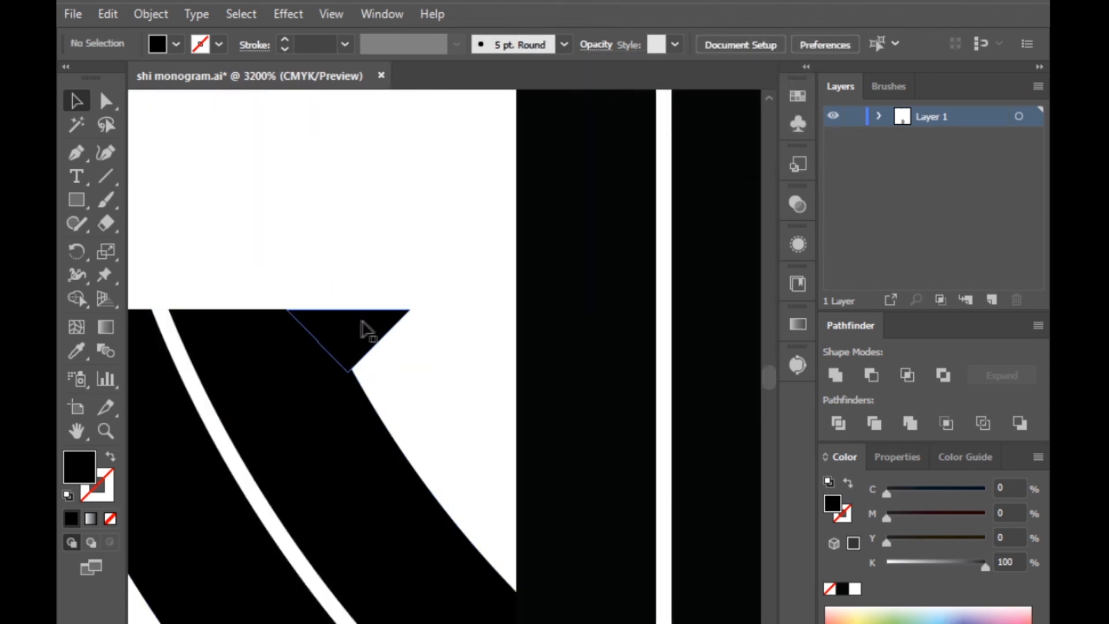
{"action": "left_click_drag", "start_coordinate": [369, 330], "coordinate": [392, 325]}
{"action": "left_click", "coordinate": [334, 257]}
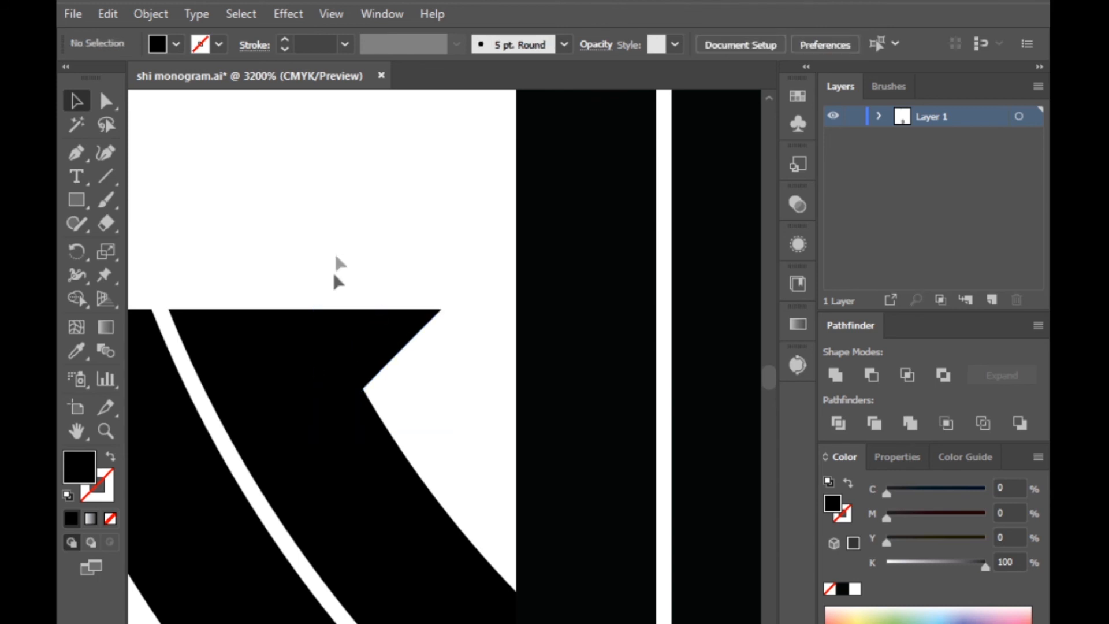
{"action": "scroll", "coordinate": [333, 254], "scroll_direction": "up", "scroll_amount": 3}
{"action": "mouse_move", "coordinate": [384, 285]}
{"action": "left_mouse_down"}
{"action": "mouse_move", "coordinate": [445, 285]}
{"action": "mouse_move", "coordinate": [393, 283]}
{"action": "mouse_move", "coordinate": [389, 272]}
{"action": "left_mouse_up"}
{"action": "left_click", "coordinate": [384, 272]}
{"action": "scroll", "coordinate": [183, 357], "scroll_direction": "down", "scroll_amount": 3}
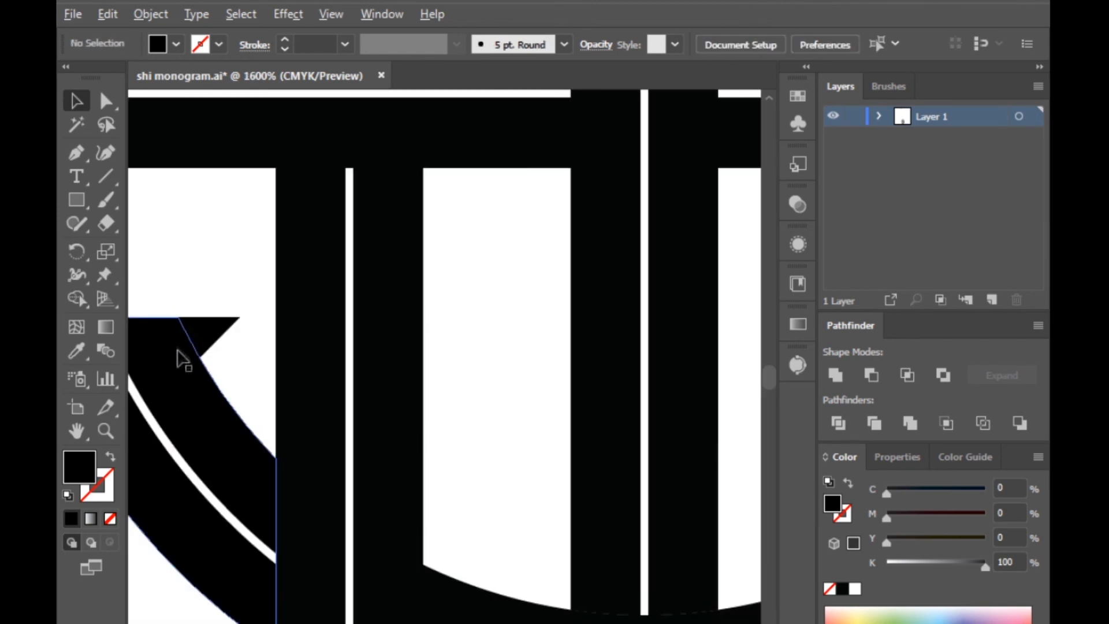
Duplicate the barb from the ring's lower-left cut end to its upper-right cut end and flip the copy horizontally
{"action": "scroll", "coordinate": [184, 357], "scroll_direction": "down", "scroll_amount": 3}
{"action": "left_click_drag", "start_coordinate": [192, 346], "coordinate": [541, 173]}
{"action": "scroll", "coordinate": [543, 156], "scroll_direction": "up", "scroll_amount": 5}
{"action": "left_click", "coordinate": [789, 48]}
{"action": "left_click", "coordinate": [802, 59]}
{"action": "left_click", "coordinate": [598, 65]}
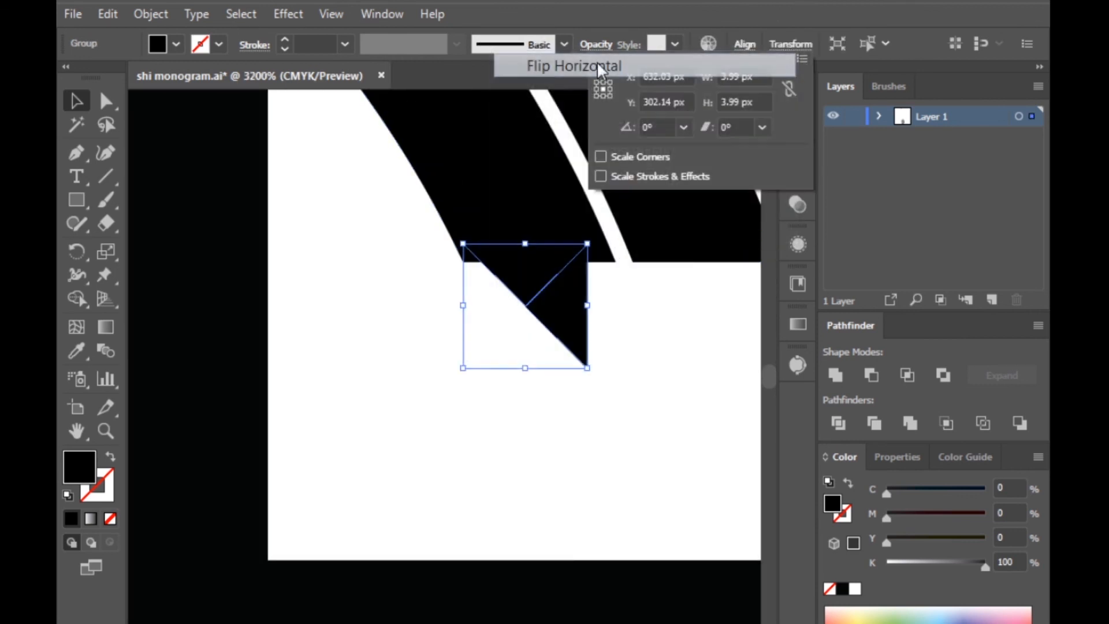
Align the copied barb with the inner corner of the ring's upper-right cut end and flip it vertically
{"action": "left_click_drag", "start_coordinate": [549, 285], "coordinate": [416, 167]}
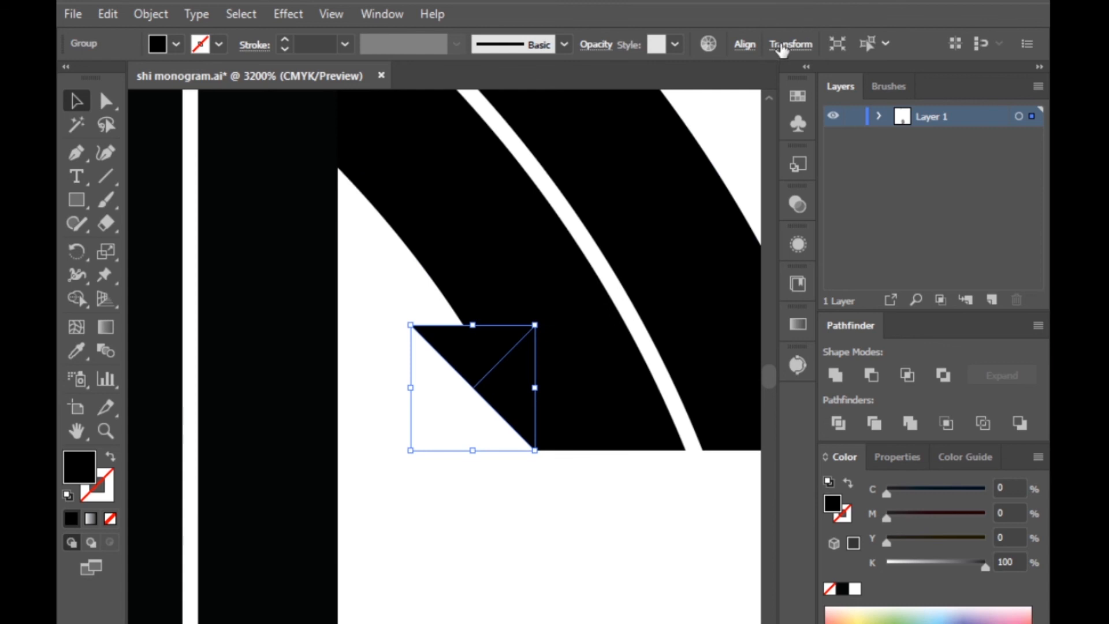
{"action": "left_click", "coordinate": [787, 45]}
{"action": "left_click", "coordinate": [803, 60]}
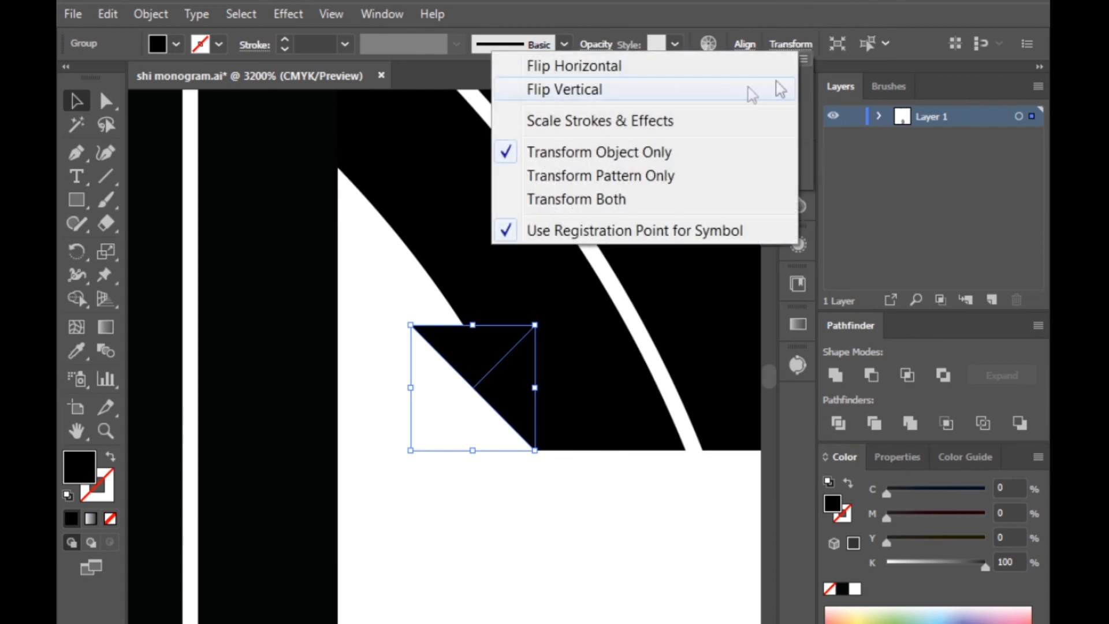
{"action": "left_click", "coordinate": [612, 91]}
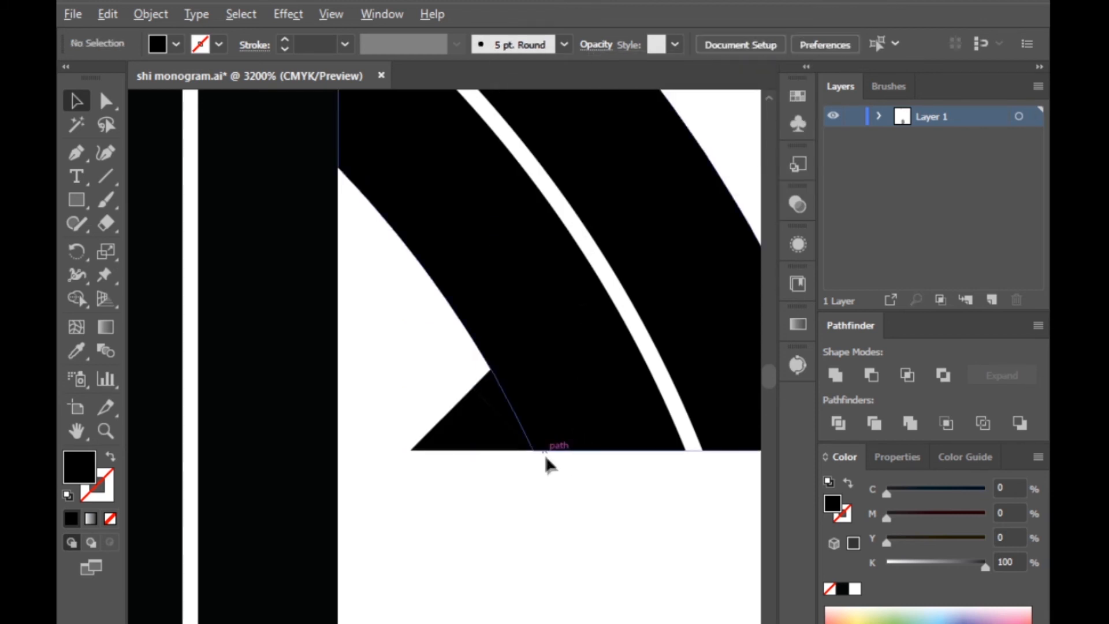
Nudge the barb into exact alignment with the flat bottom of the ring's upper-right cut end and view the whole monogram
{"action": "scroll", "coordinate": [543, 453], "scroll_direction": "up", "scroll_amount": 5}
{"action": "mouse_move", "coordinate": [496, 358]}
{"action": "left_mouse_down"}
{"action": "mouse_move", "coordinate": [462, 354]}
{"action": "mouse_move", "coordinate": [488, 350]}
{"action": "left_mouse_up"}
{"action": "left_click", "coordinate": [562, 464]}
{"action": "scroll", "coordinate": [557, 467], "scroll_direction": "down", "scroll_amount": 10}
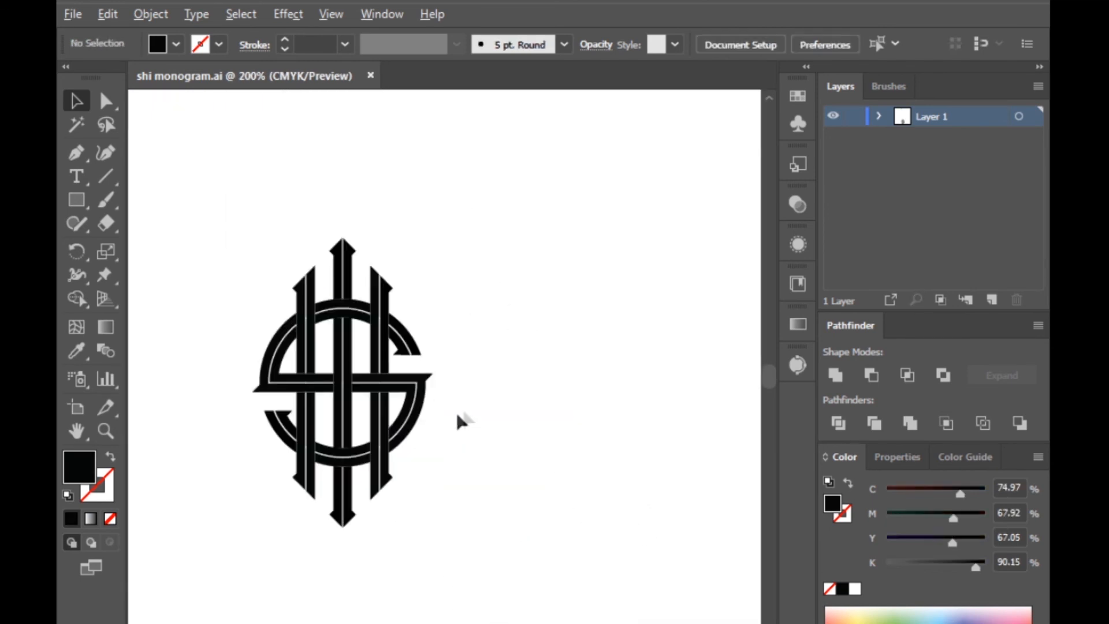
{"action": "scroll", "coordinate": [210, 381], "scroll_direction": "up", "scroll_amount": 2}
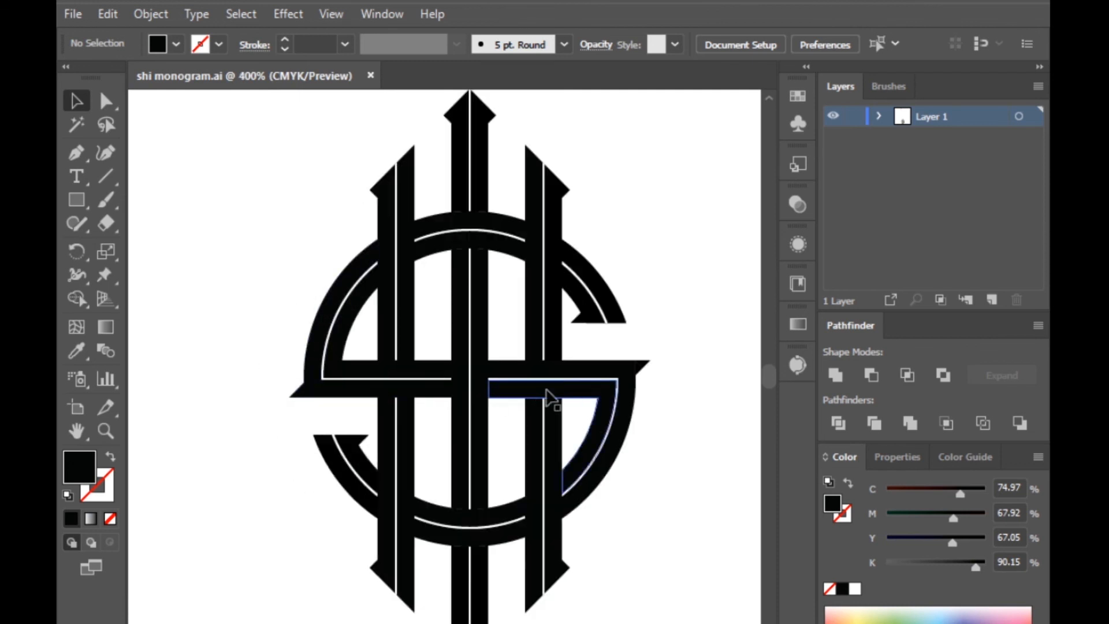